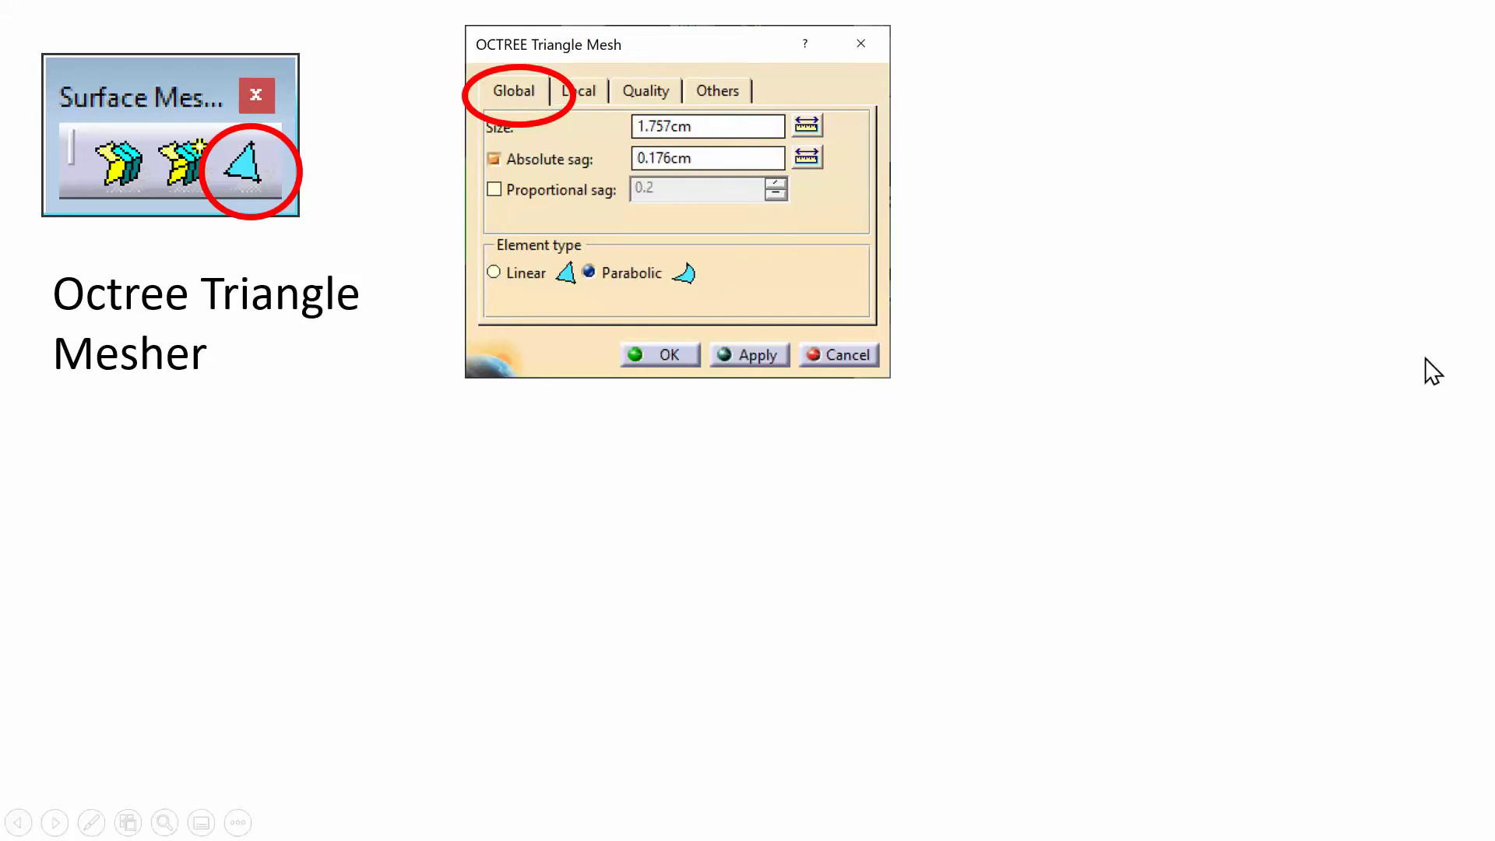
pyautogui.click(1455, 363)
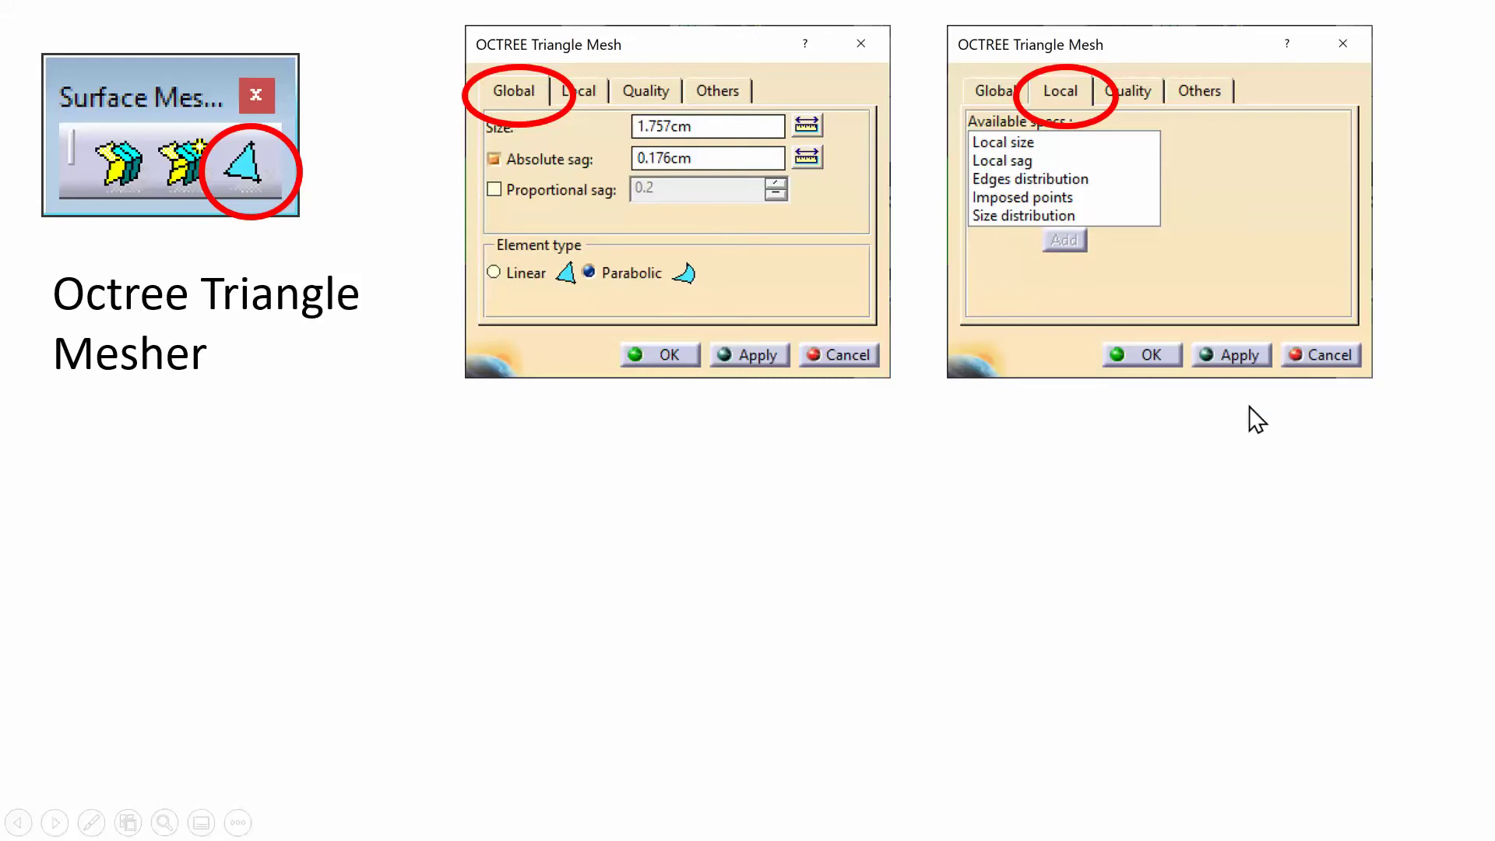
pyautogui.click(1386, 469)
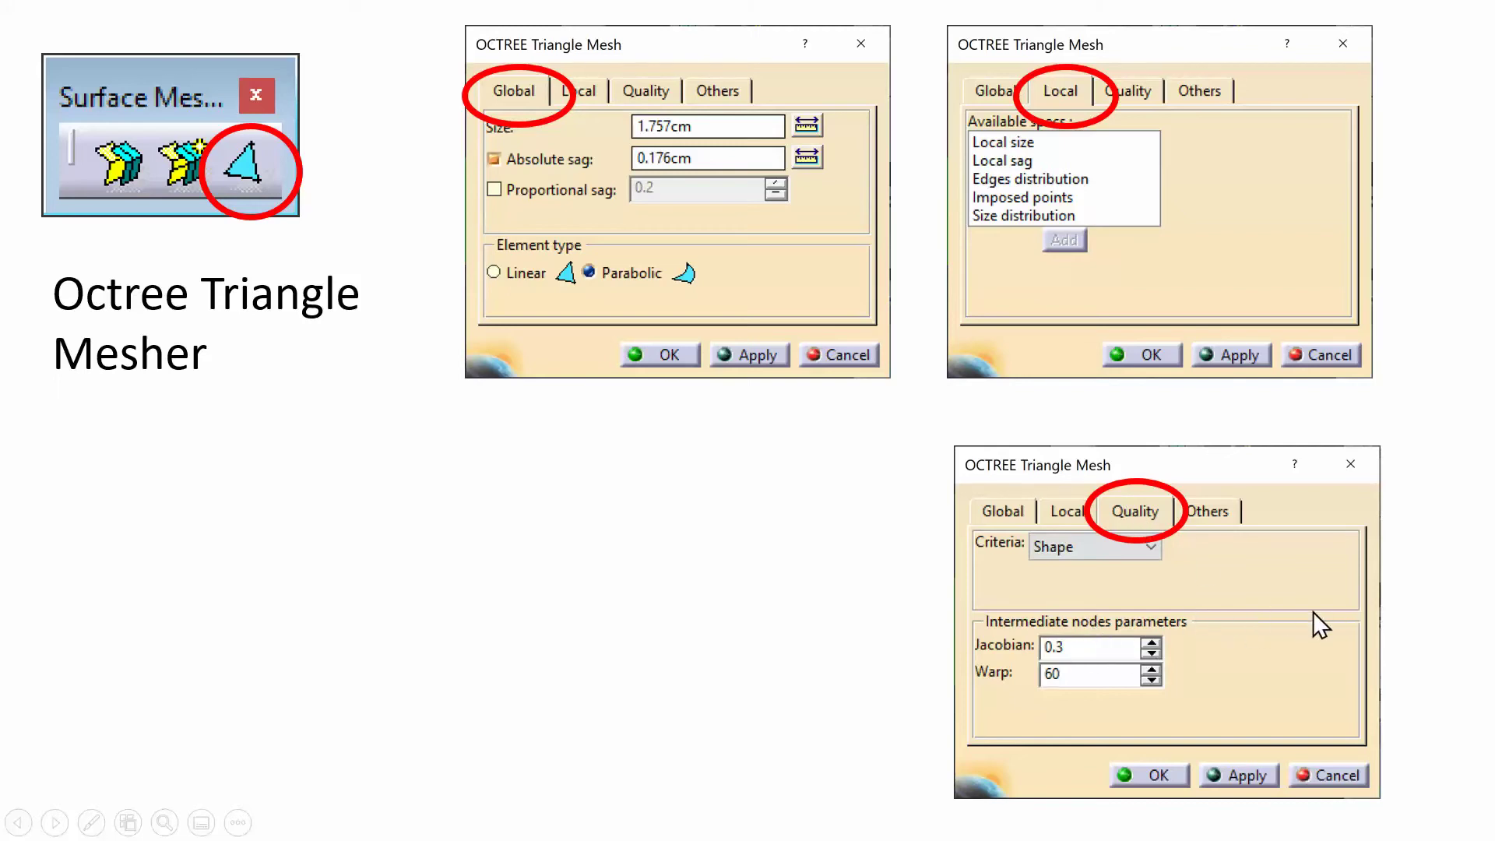
pyautogui.click(1441, 563)
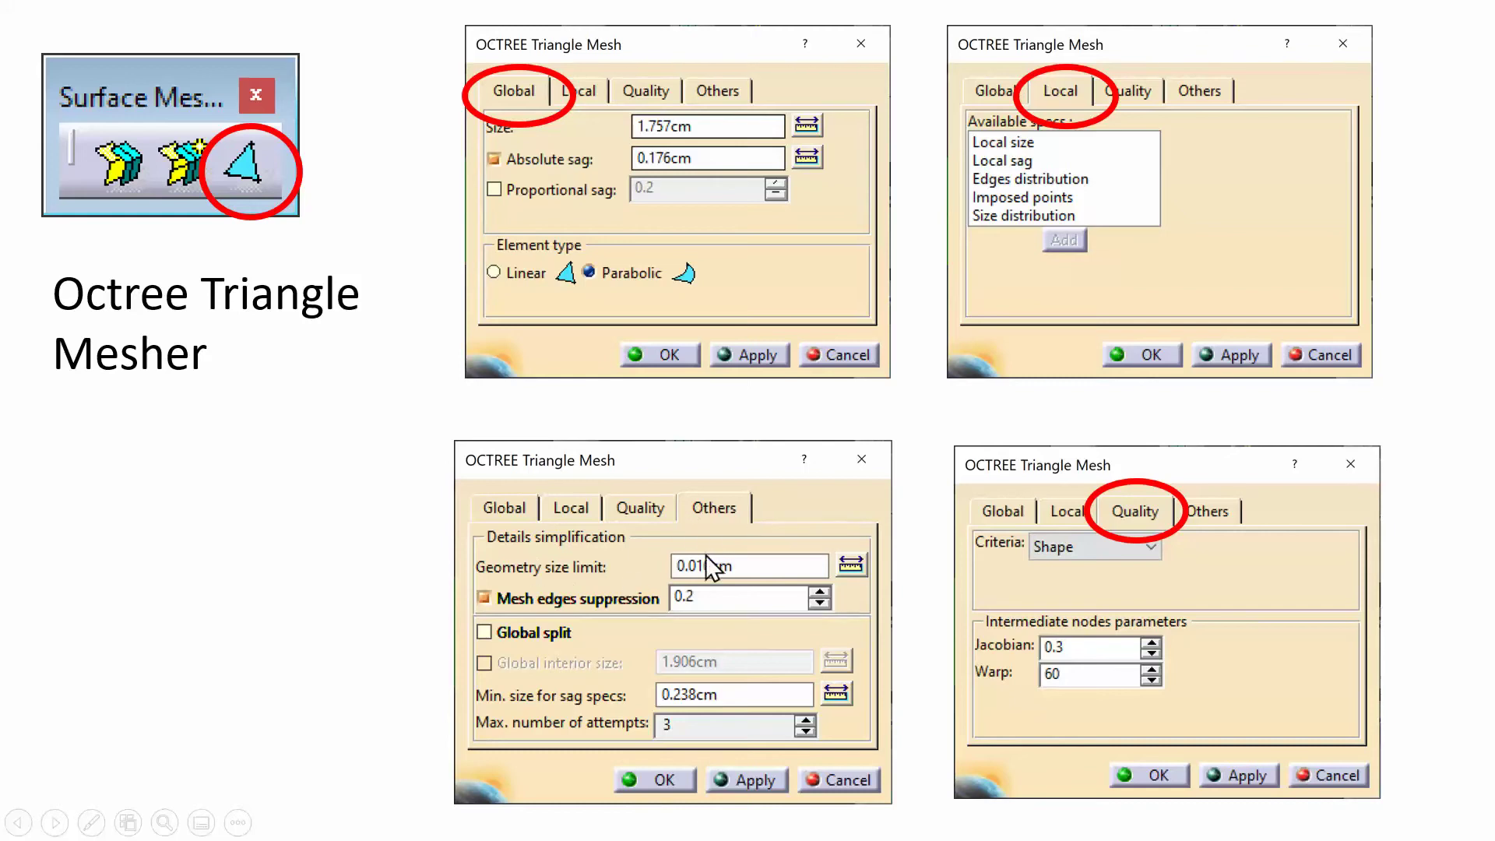
pyautogui.click(1466, 584)
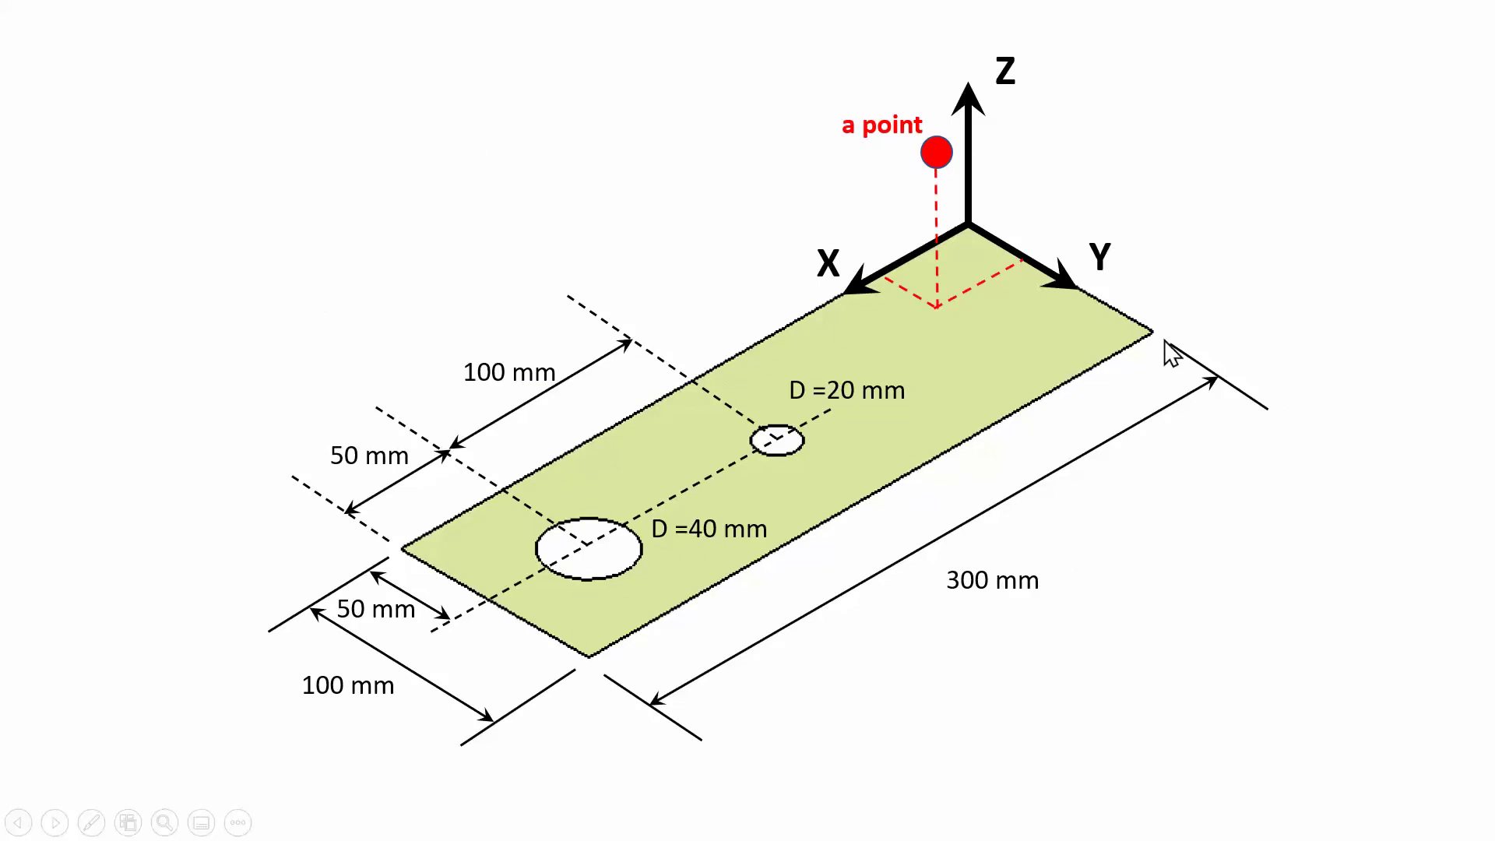
pyautogui.click(939, 153)
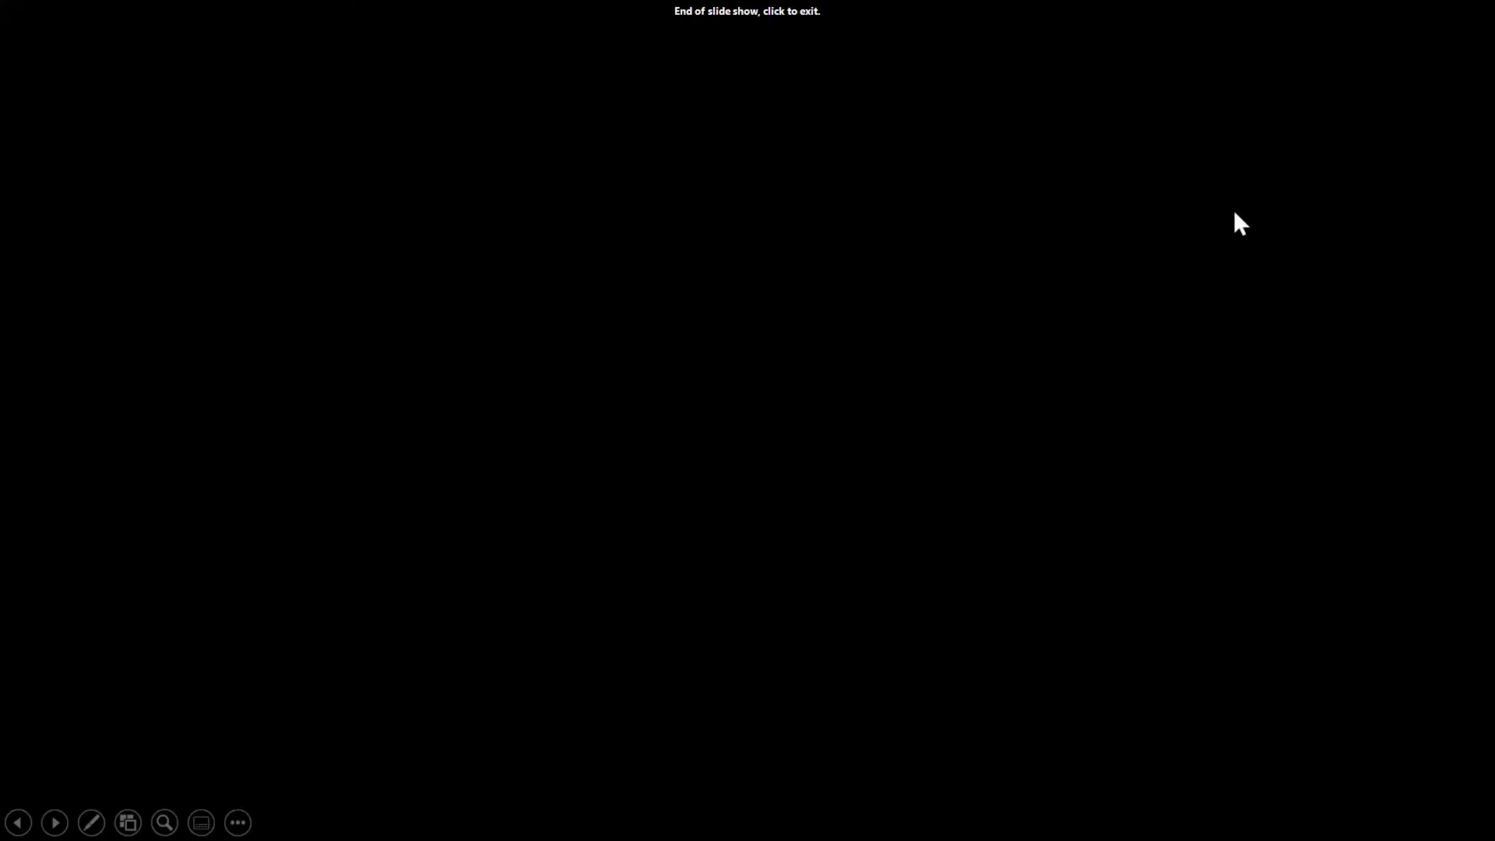
pyautogui.click(1237, 214)
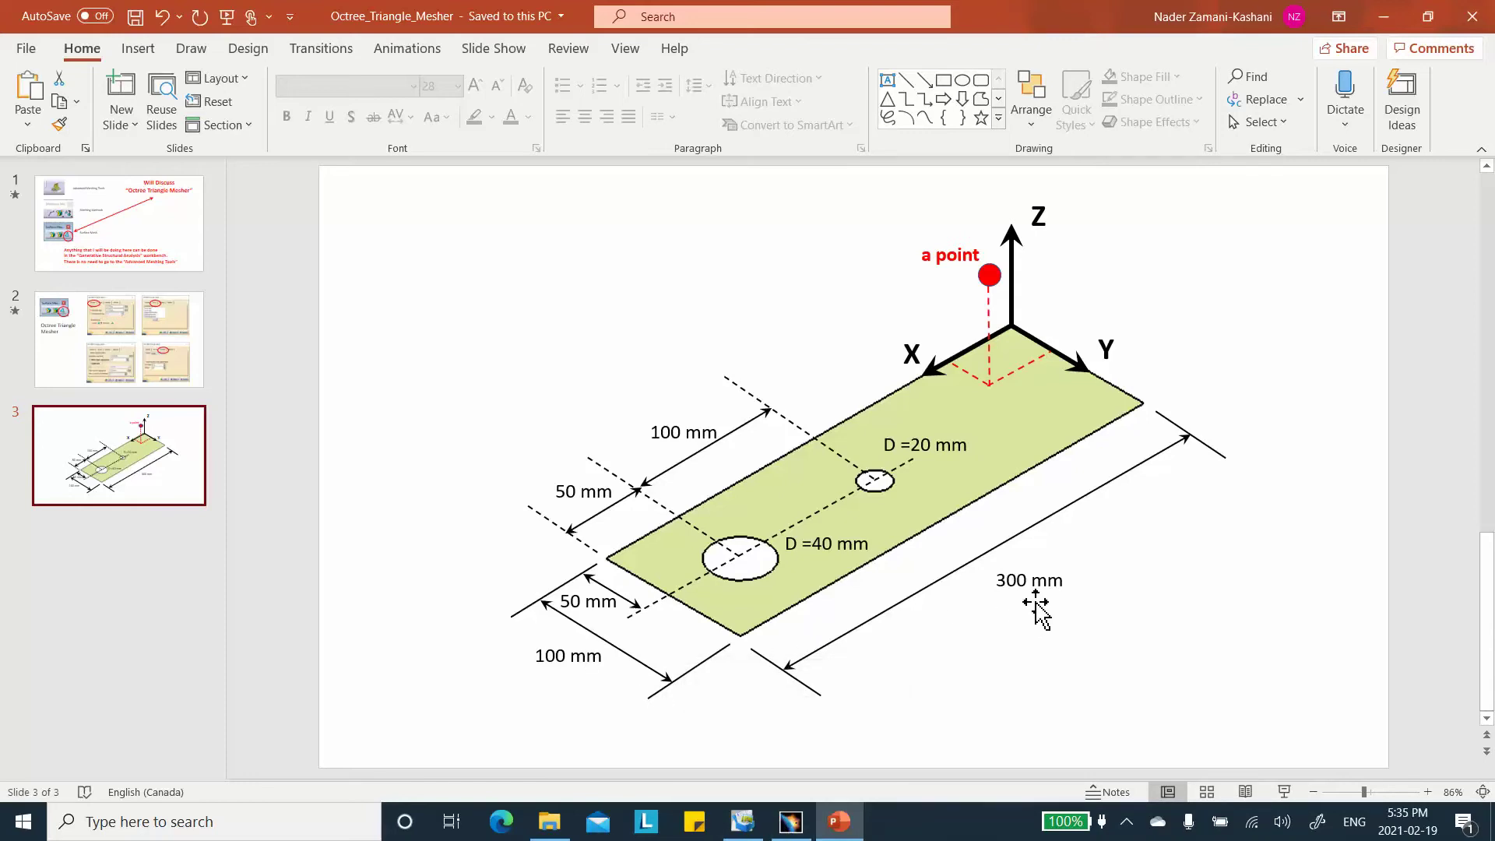
# Switch to CATIA and sketch a rectangle about 209 by 60 mm on the xy plane, with one corner at the origin
pyautogui.click(790, 822)
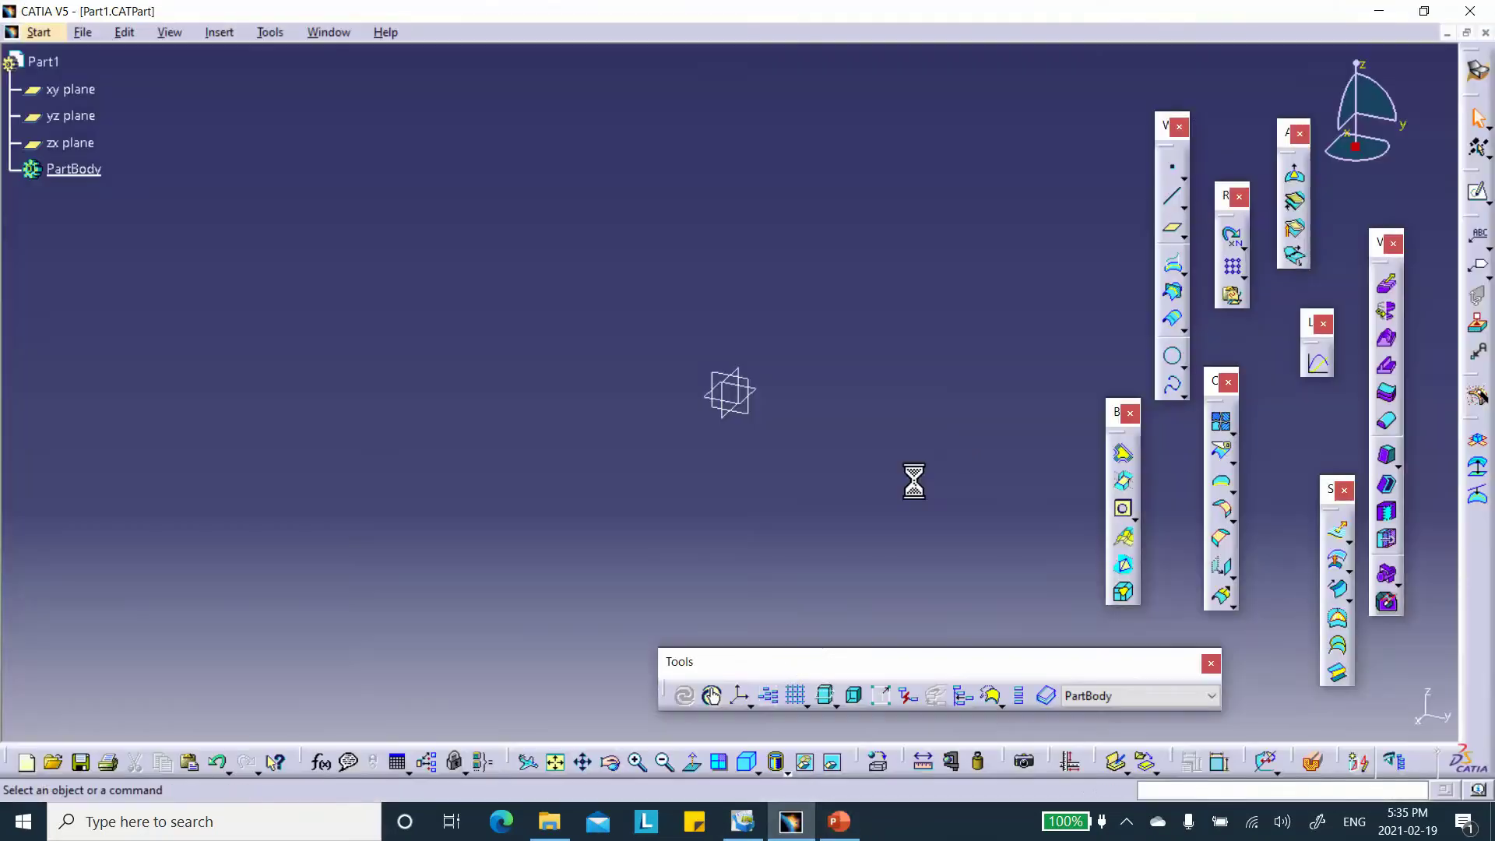
pyautogui.click(773, 394)
pyautogui.click(1478, 191)
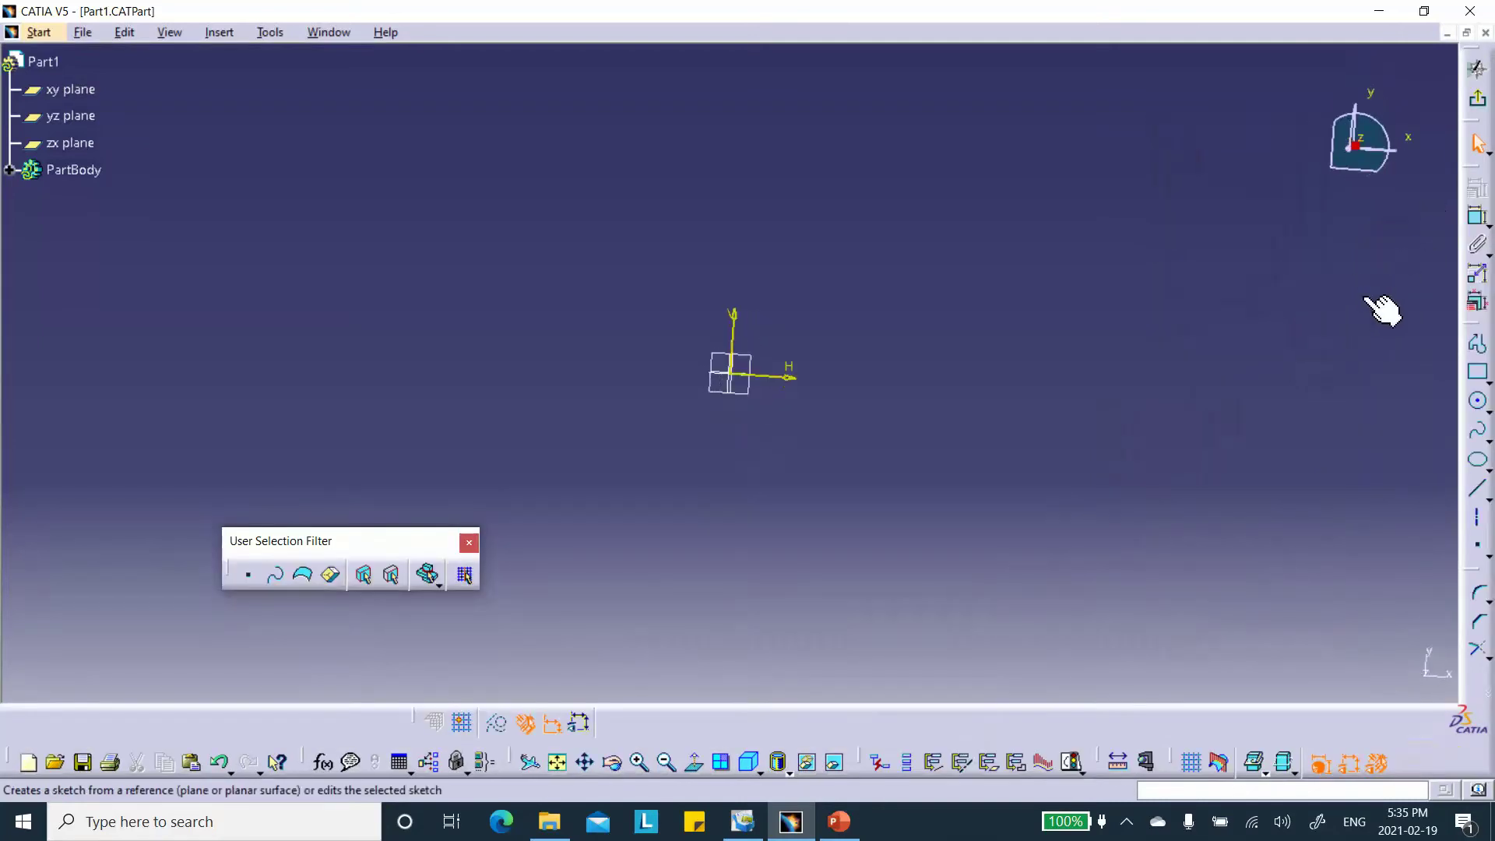
pyautogui.click(1479, 375)
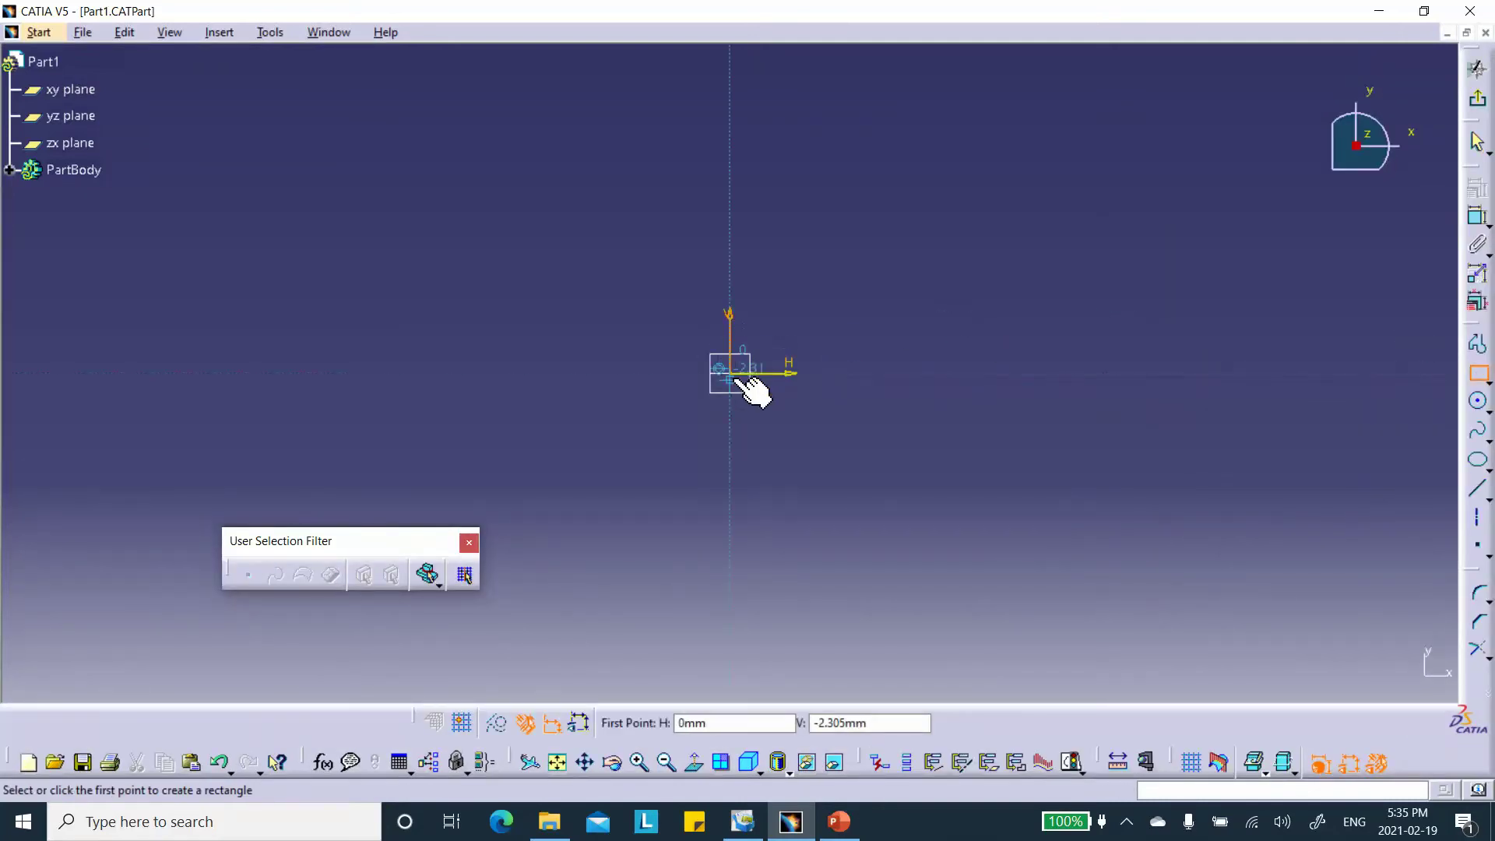
pyautogui.click(730, 374)
pyautogui.click(1305, 208)
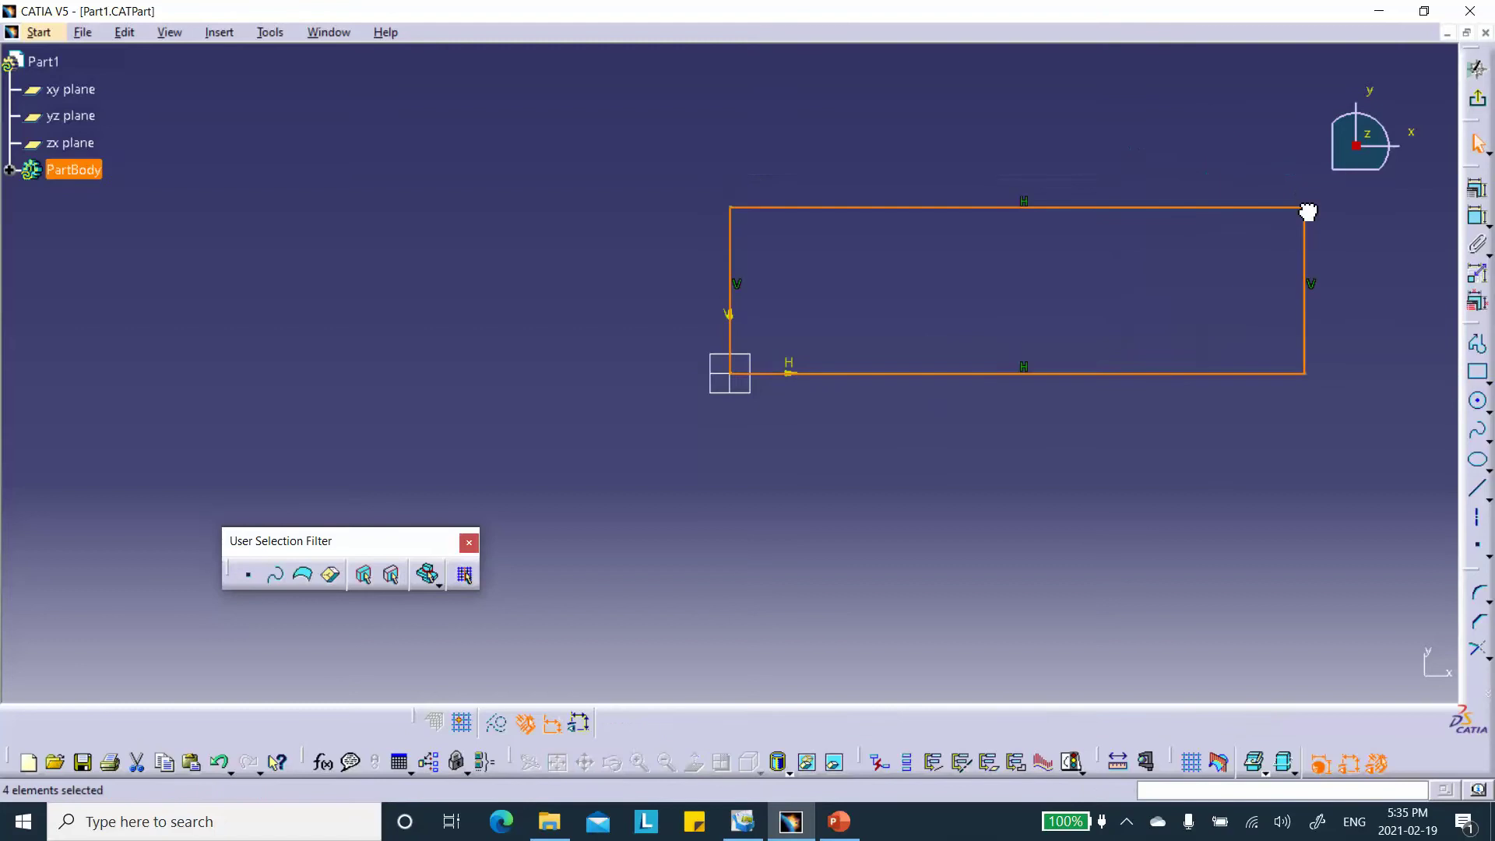
# Dimension the rectangle's horizontal side along the H axis and set its length to 300 mm
pyautogui.click(1474, 222)
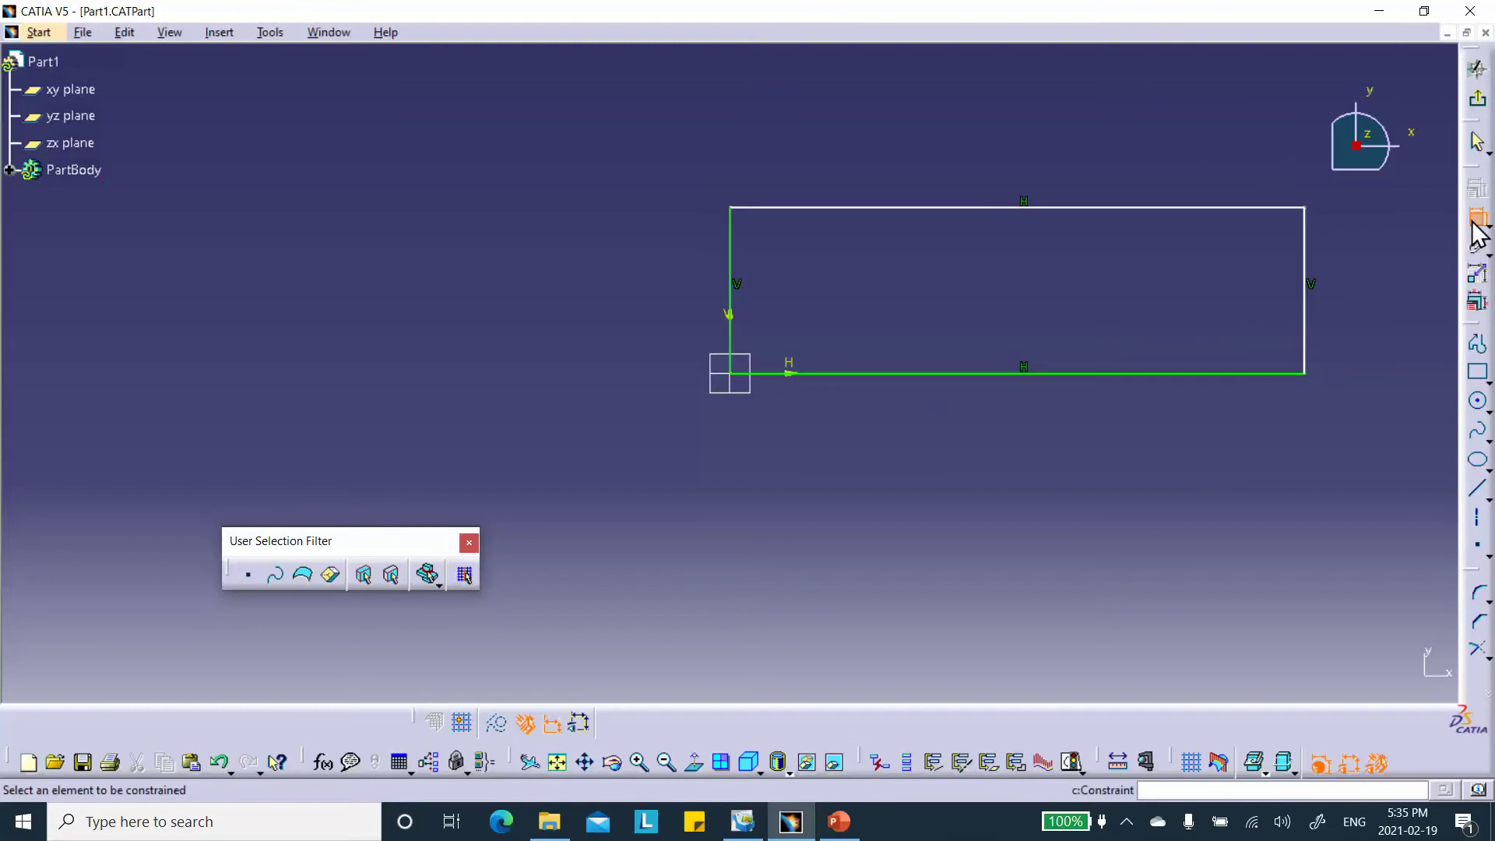
pyautogui.click(1201, 375)
pyautogui.click(1129, 479)
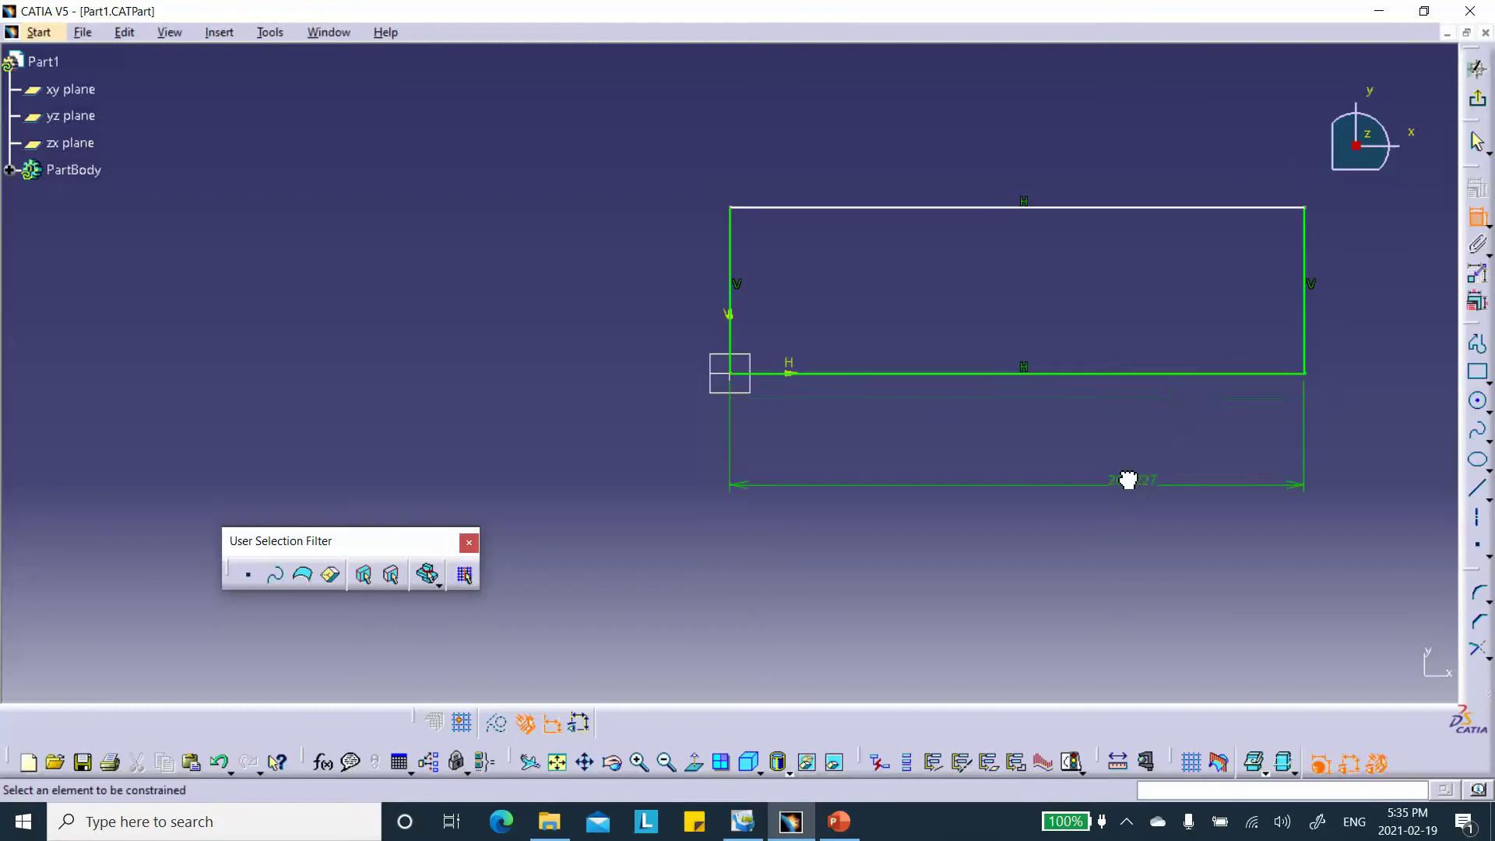
pyautogui.doubleClick(1130, 482)
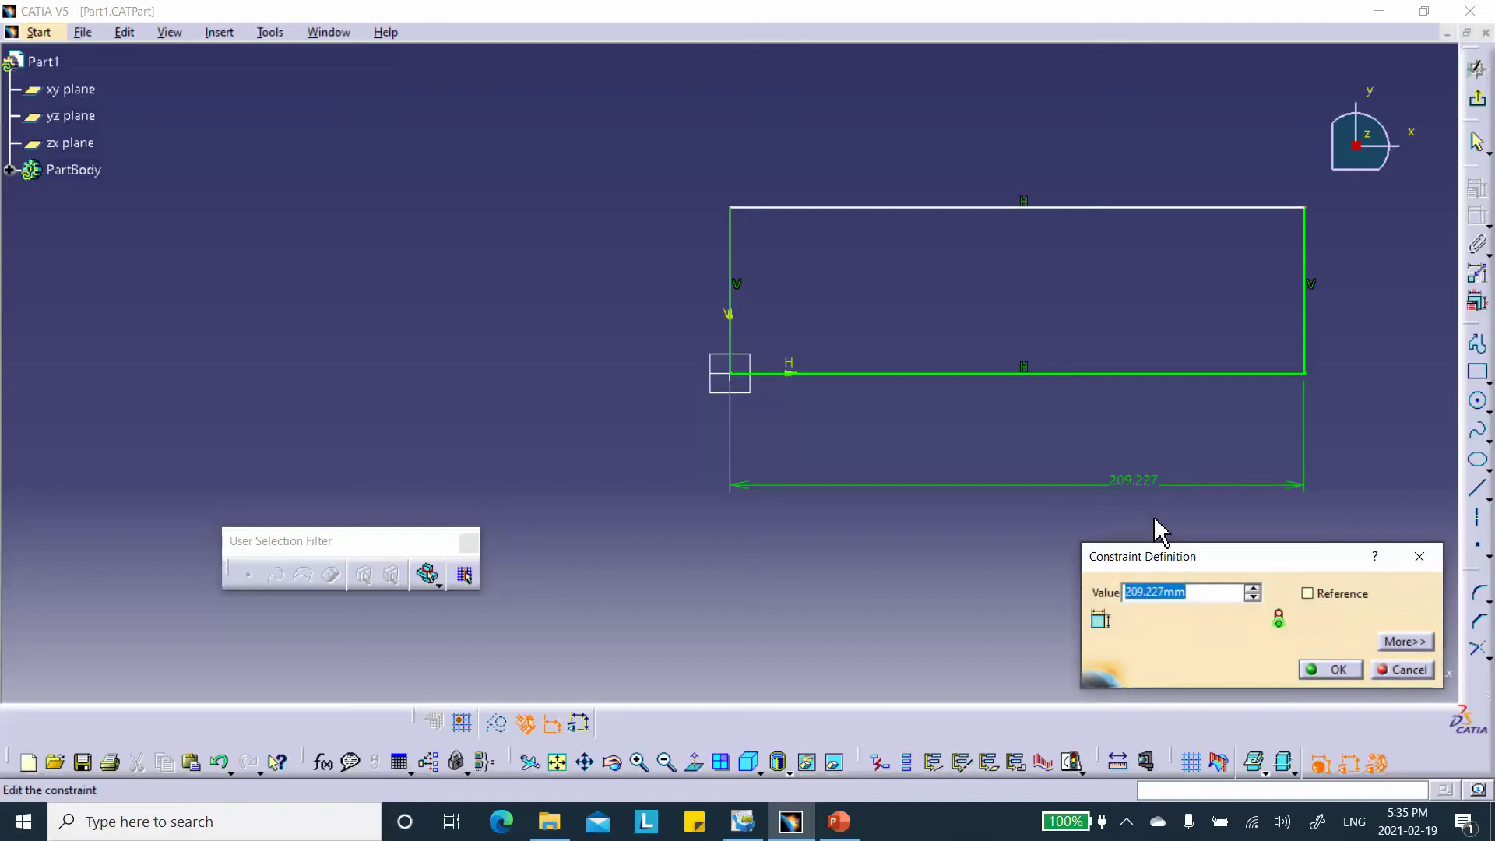
pyautogui.write('300')
pyautogui.click(1333, 672)
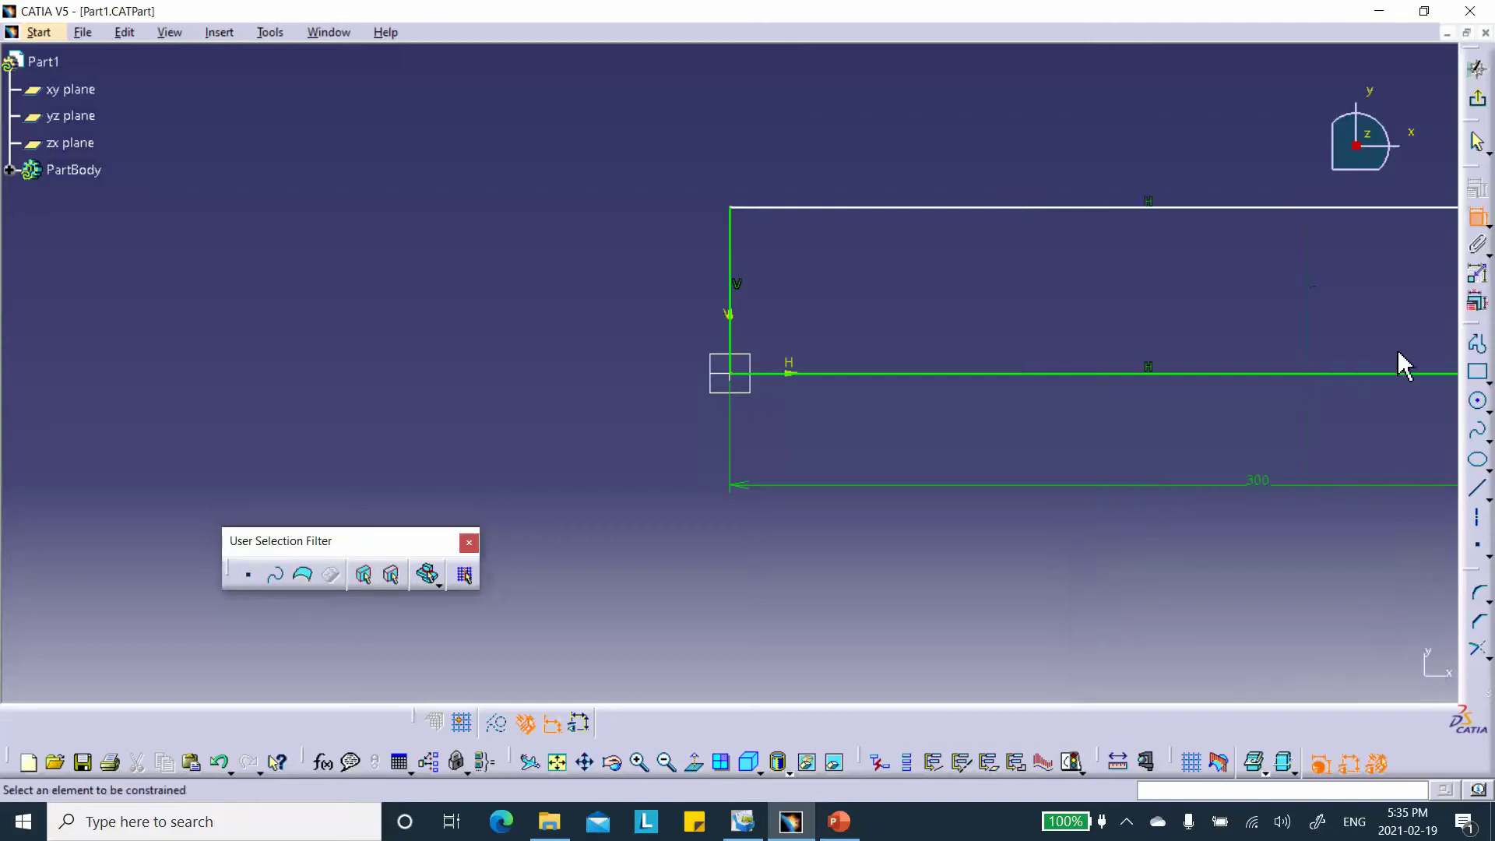
# Dimension the rectangle's vertical side on the V axis, set it to 100 mm, and exit the sketch
pyautogui.click(732, 284)
pyautogui.click(672, 299)
pyautogui.doubleClick(675, 293)
pyautogui.write('100')
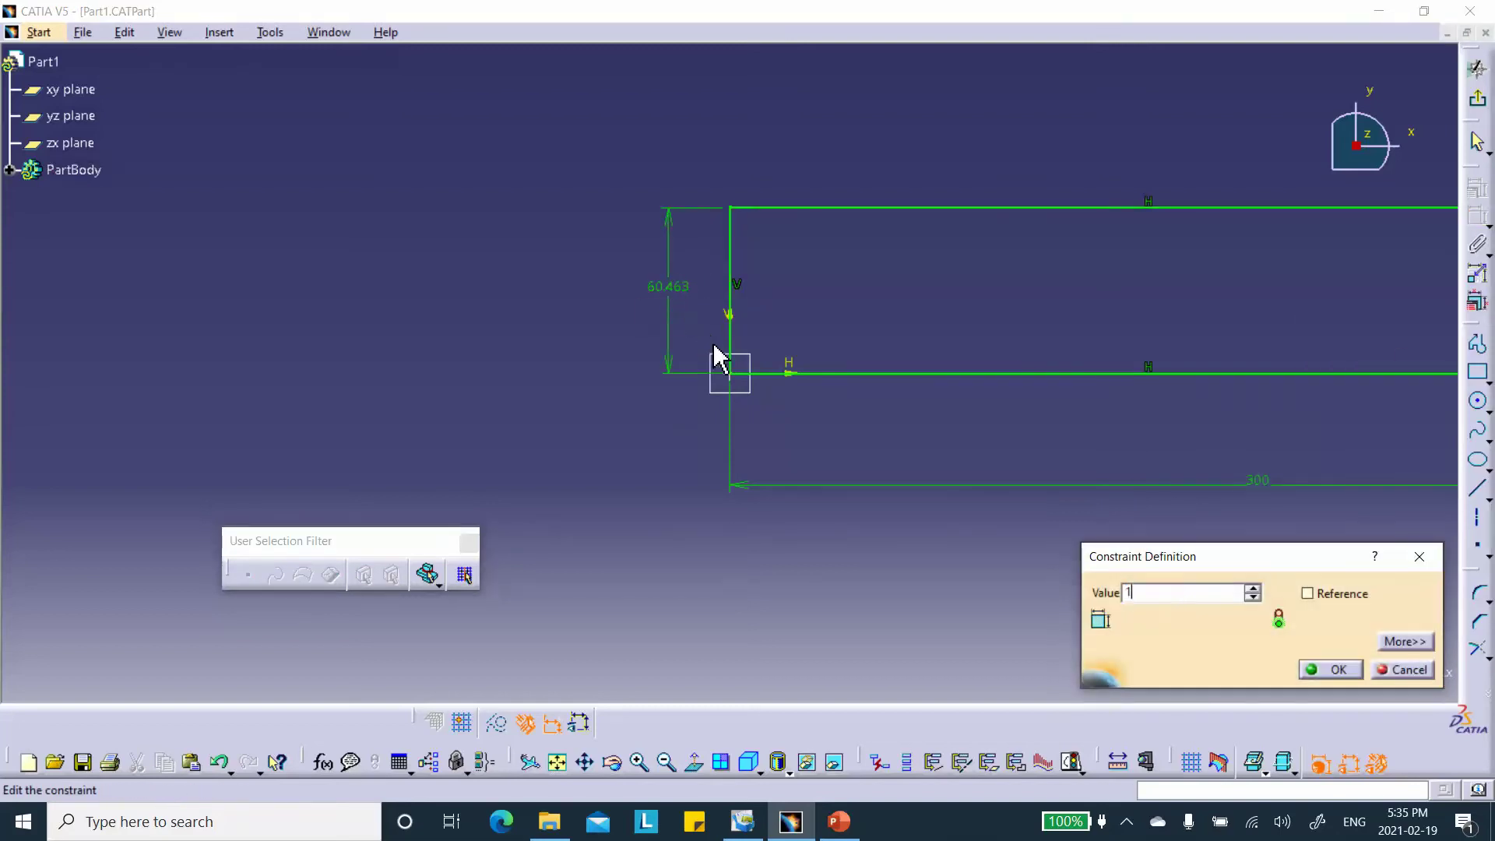
pyautogui.click(1334, 670)
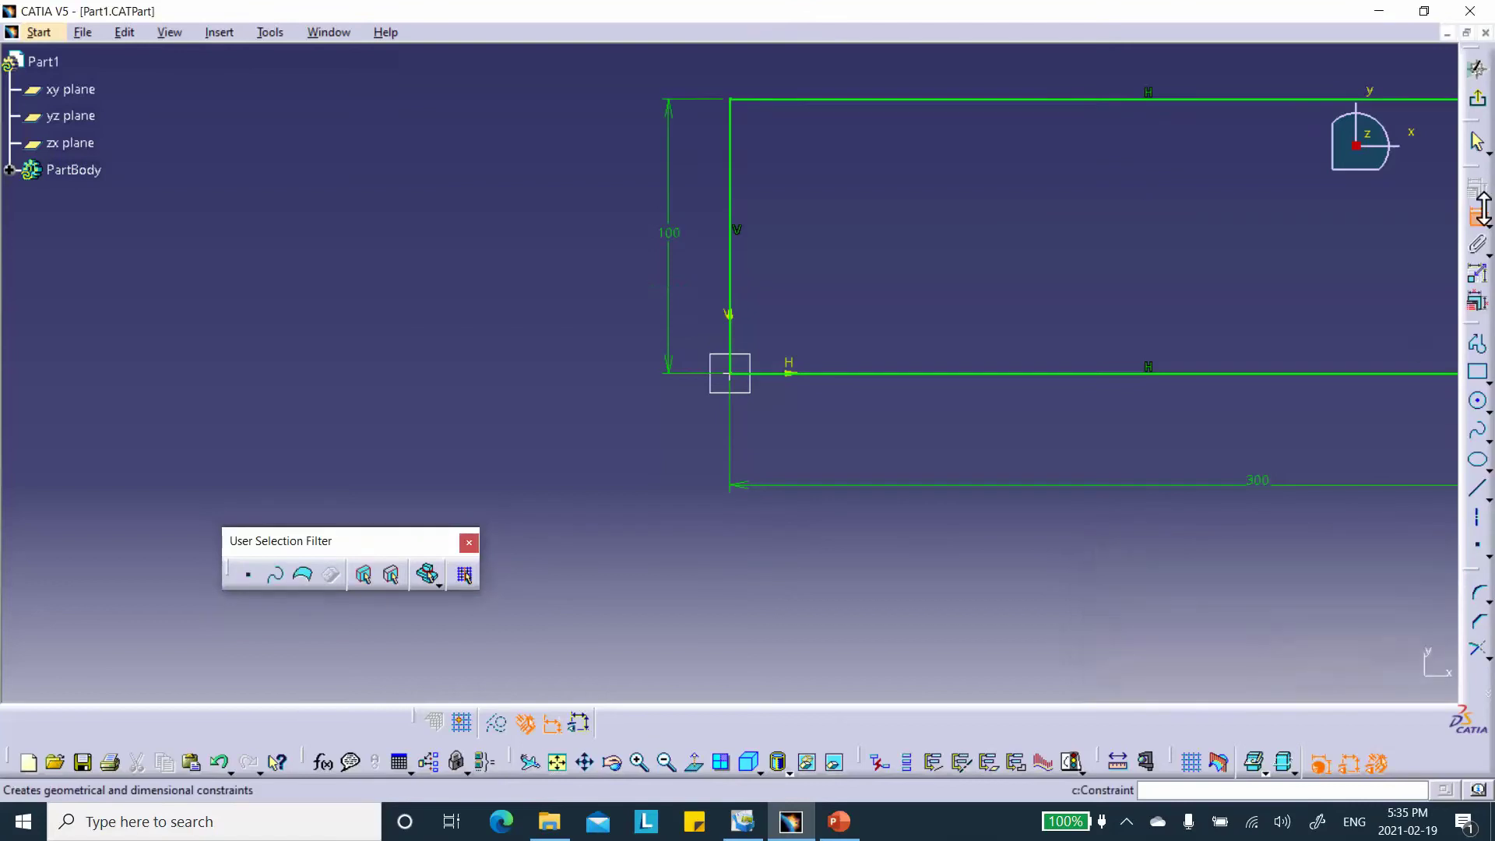
pyautogui.click(1477, 98)
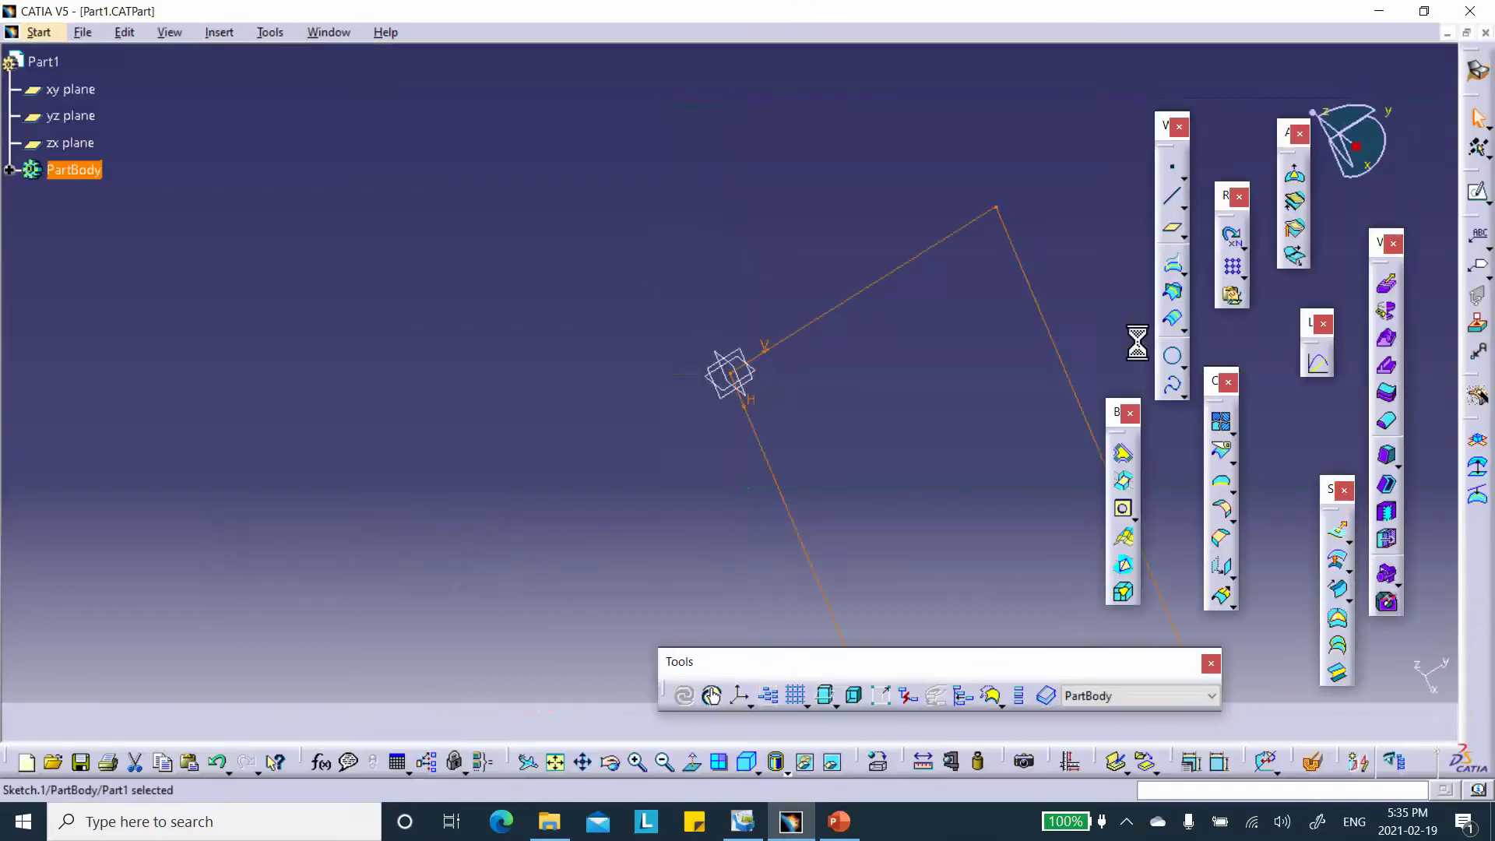
# Create a Fill surface bounded by the rectangle sketch
pyautogui.moveTo(783, 341); pyautogui.dragTo(798, 90, button='middle')
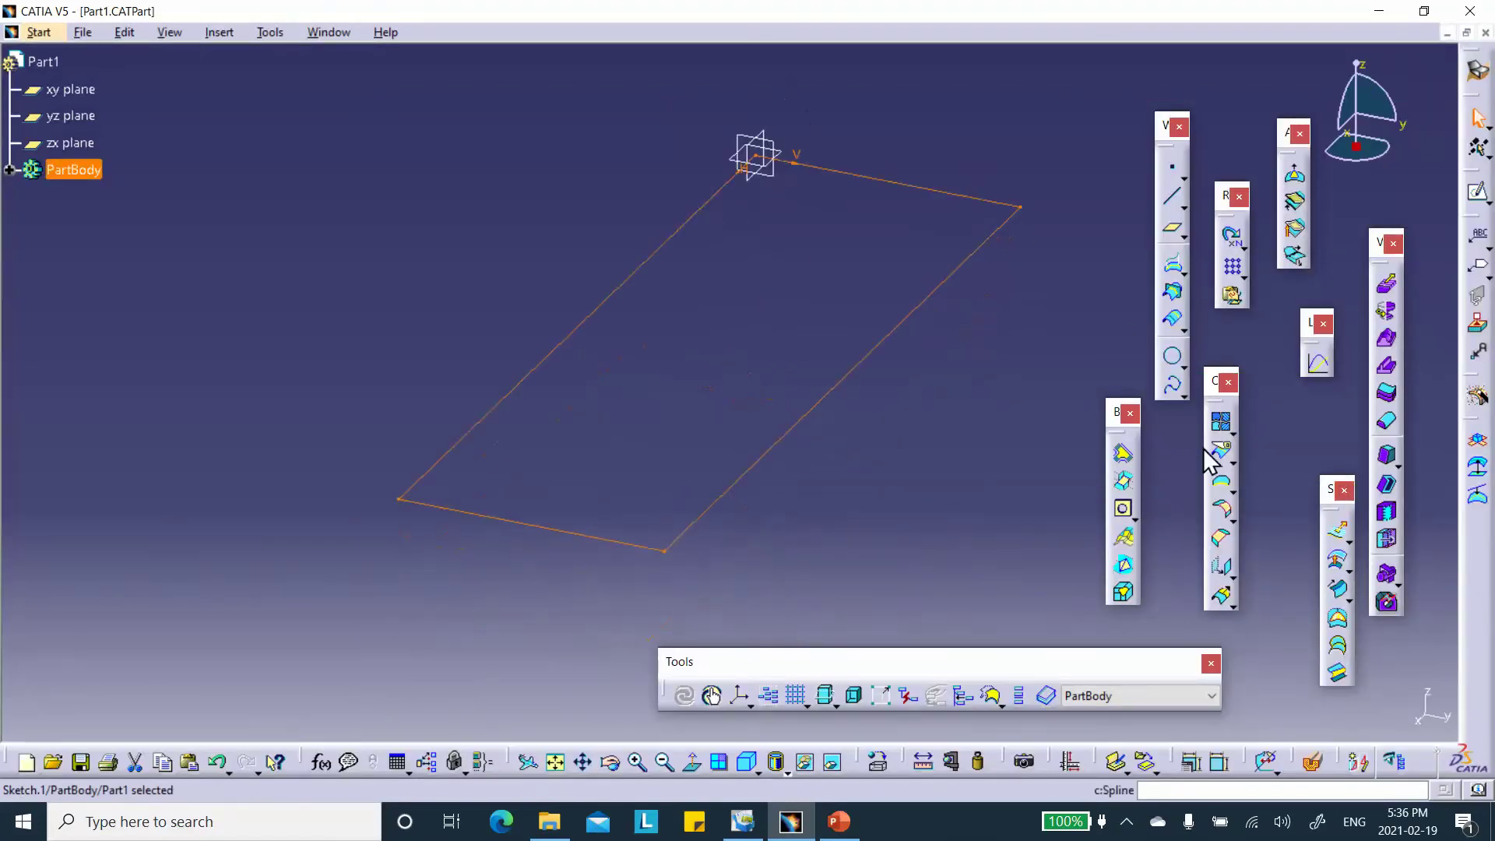
pyautogui.click(1338, 623)
pyautogui.click(1248, 708)
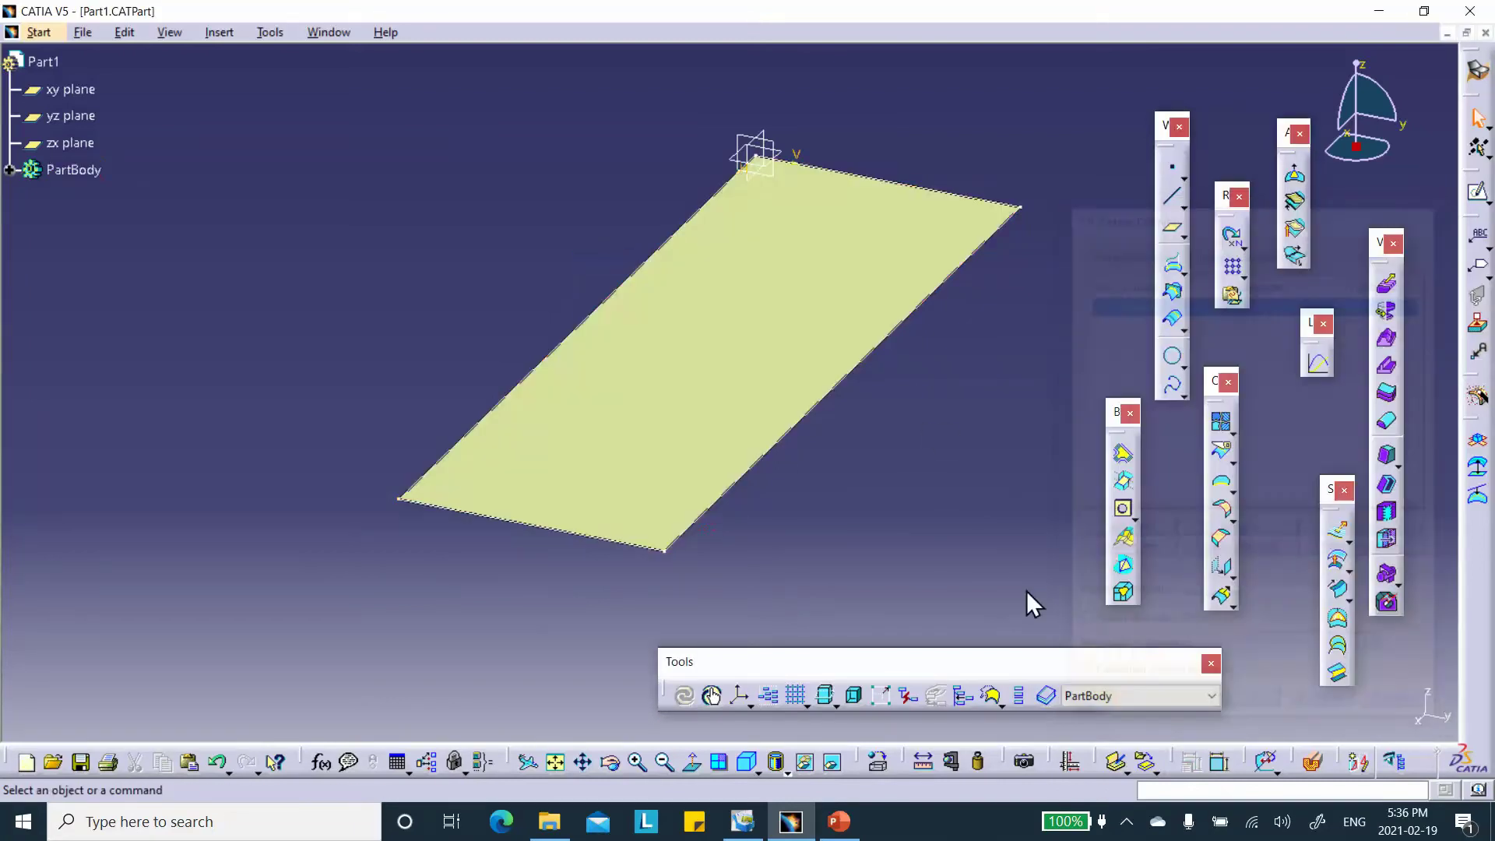
# Create a Join from the rectangular fill surface, keeping the default merging distance of 0.001 mm
pyautogui.click(1221, 421)
pyautogui.click(740, 335)
pyautogui.click(1269, 710)
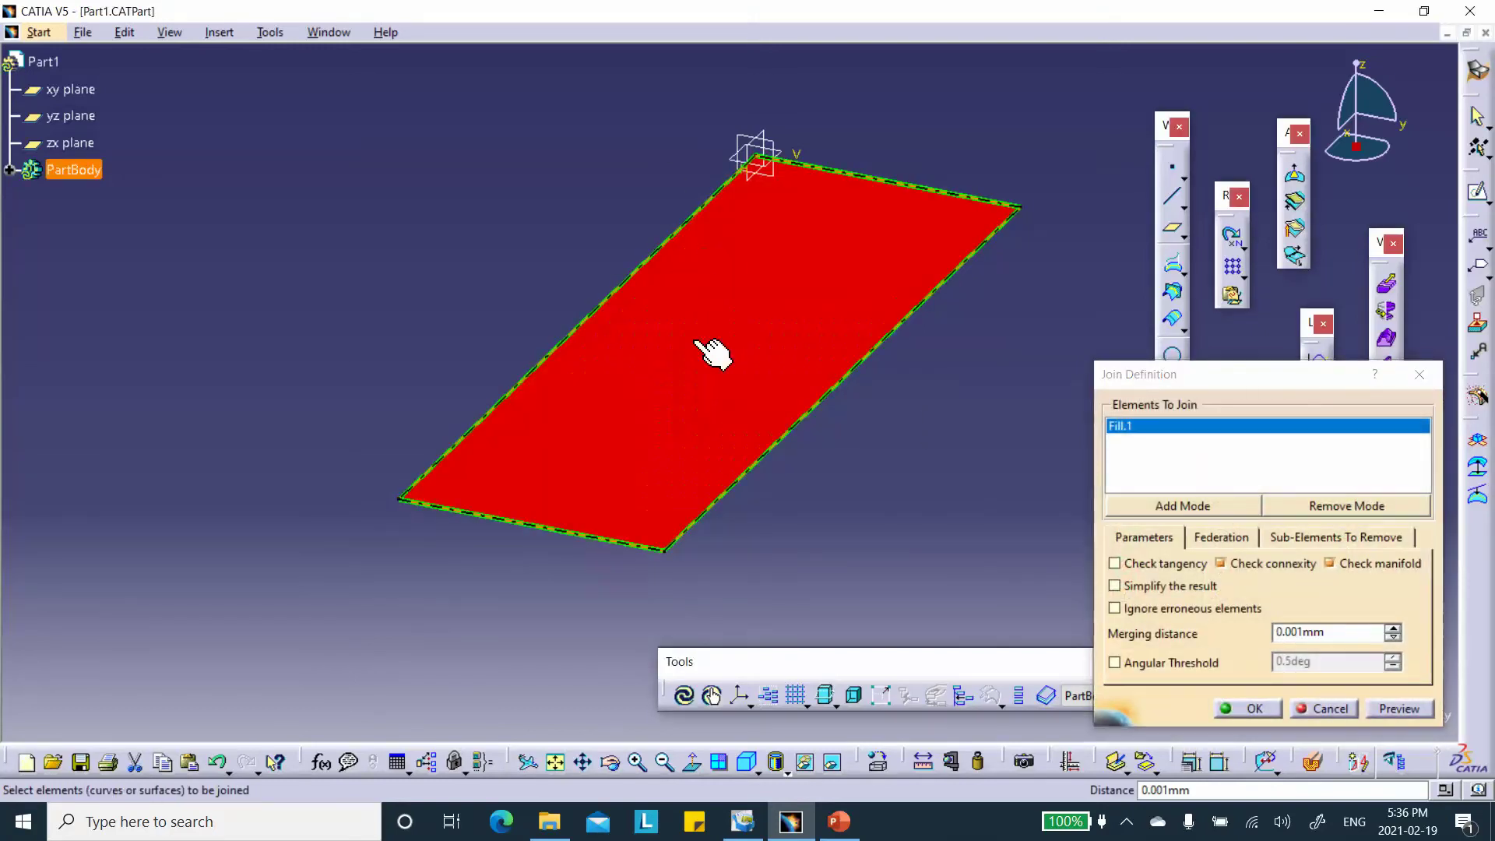
pyautogui.click(1254, 709)
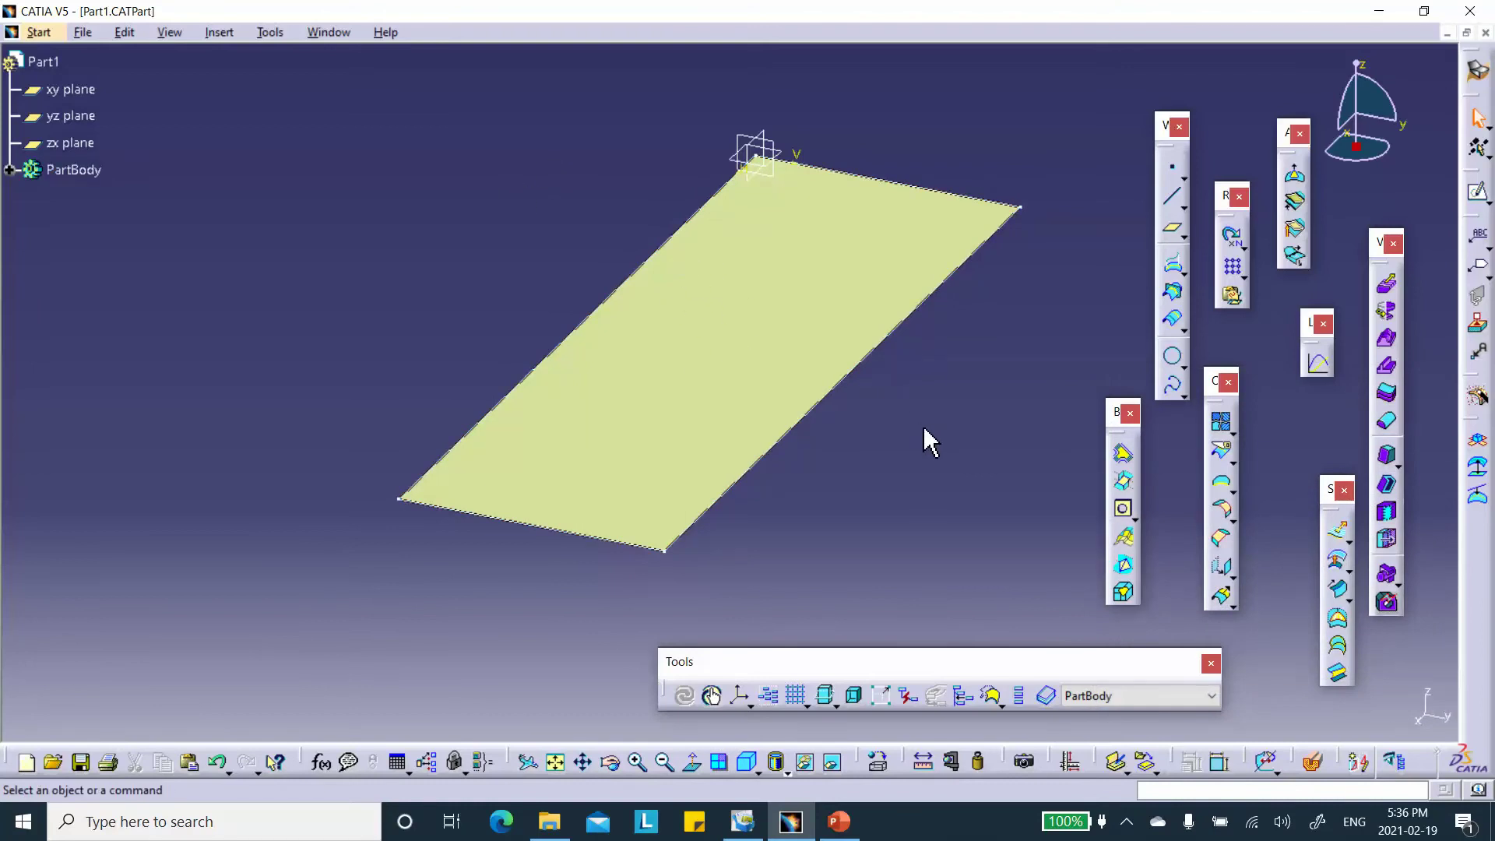
# Start a sketch on the joined surface and draw a circle about 49 mm in diameter near the plate's far short edge
pyautogui.click(701, 394)
pyautogui.click(1477, 191)
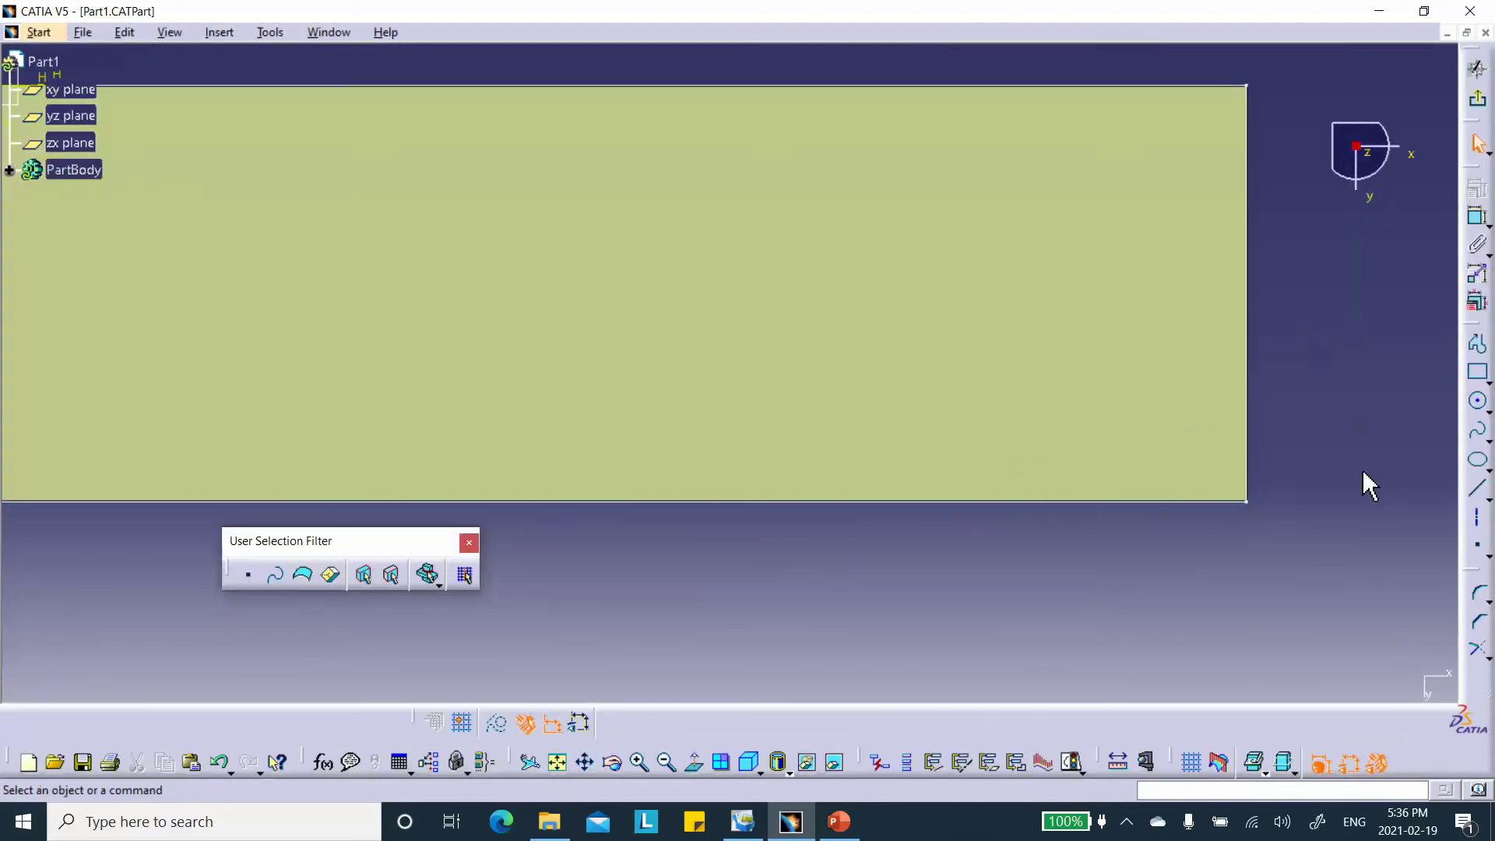
pyautogui.click(1478, 401)
pyautogui.click(983, 296)
pyautogui.click(1044, 365)
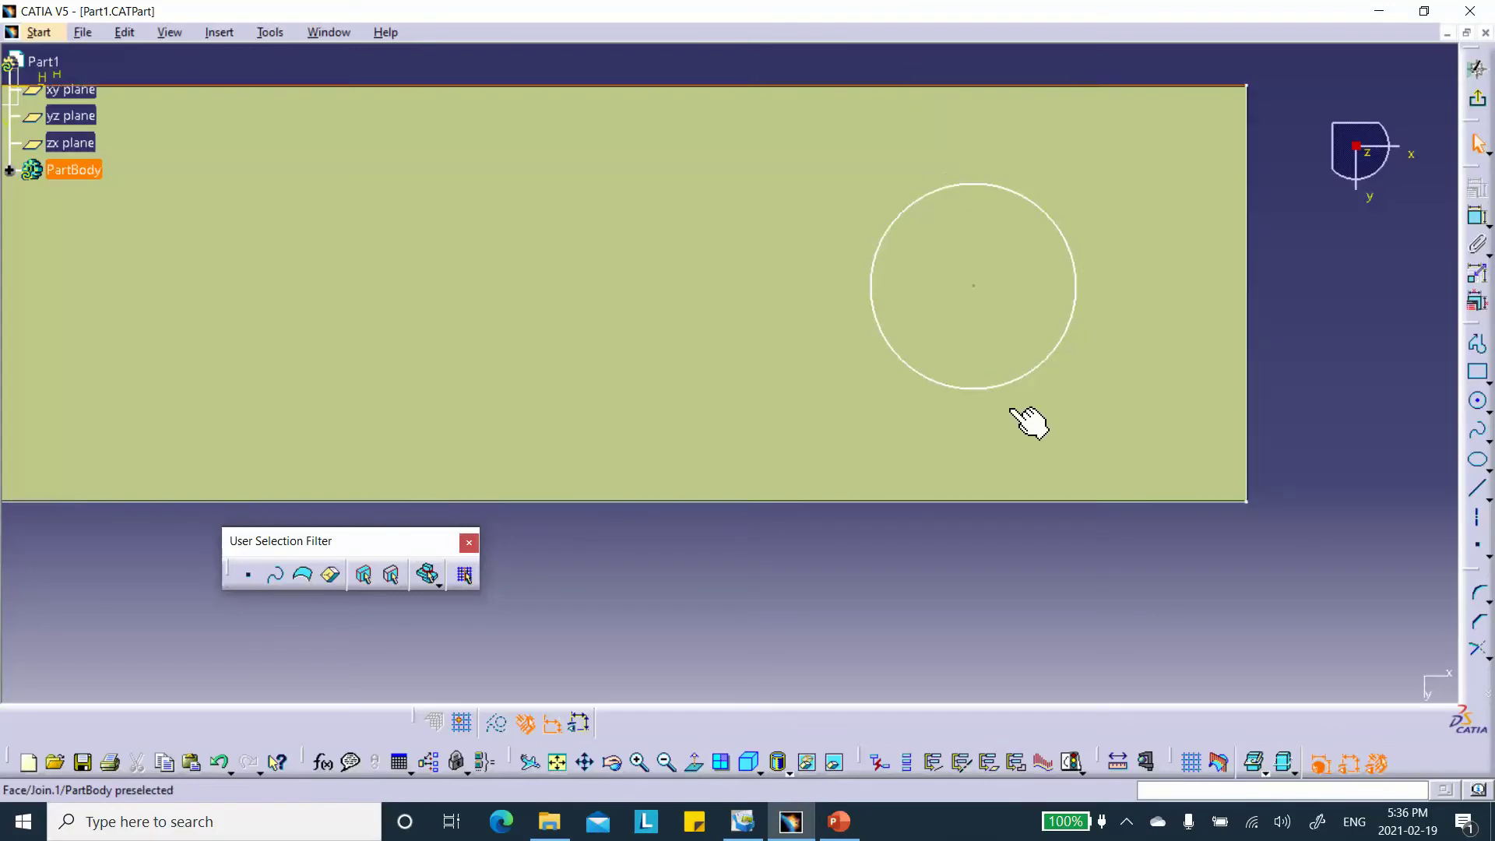
# Constrain the circle's center as an equidistant point between the plate's two long edges
pyautogui.click(998, 499)
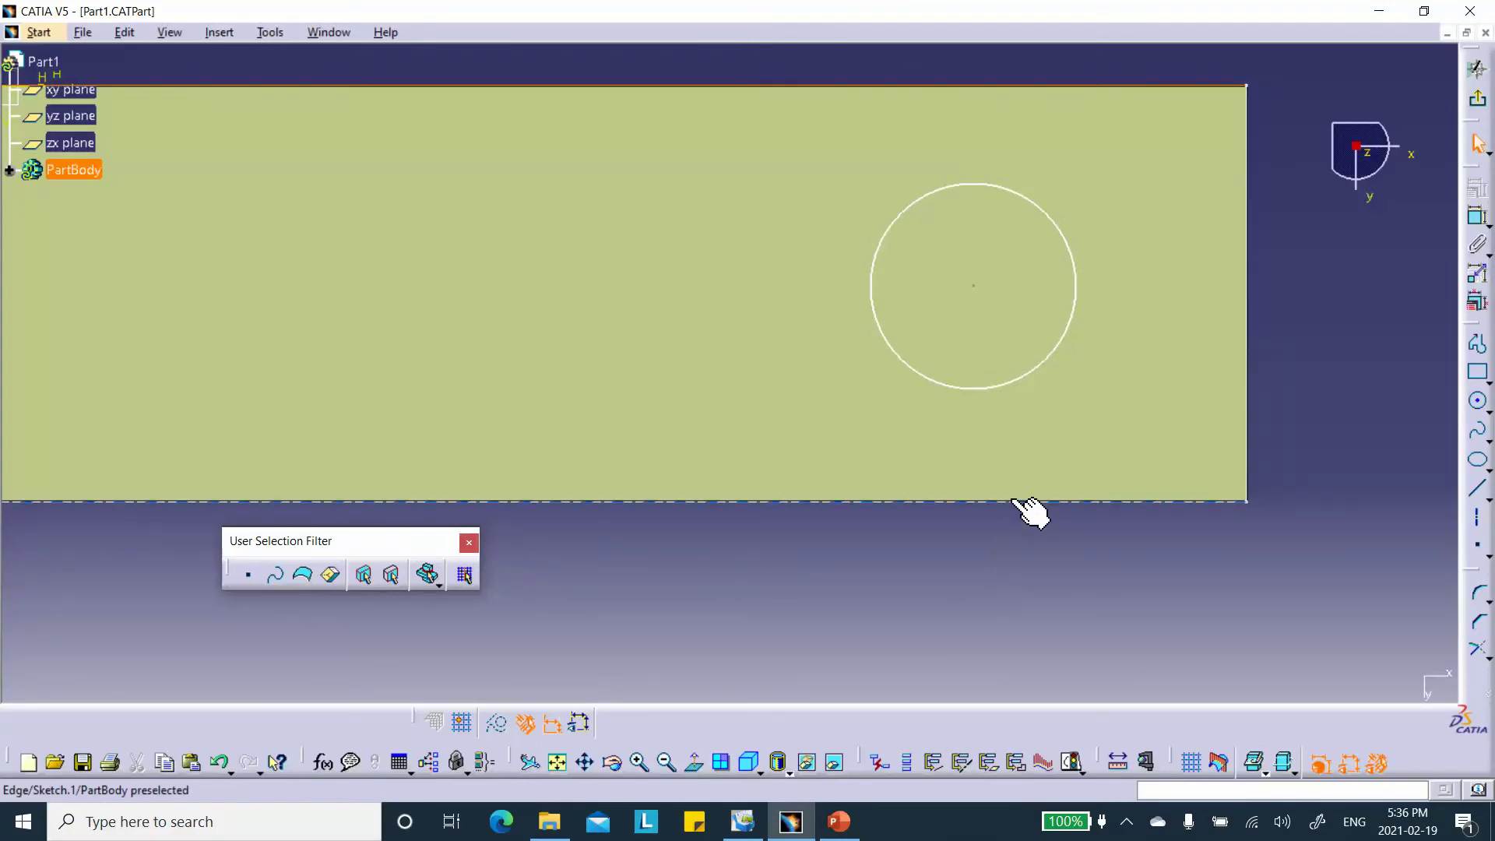
pyautogui.click(974, 286)
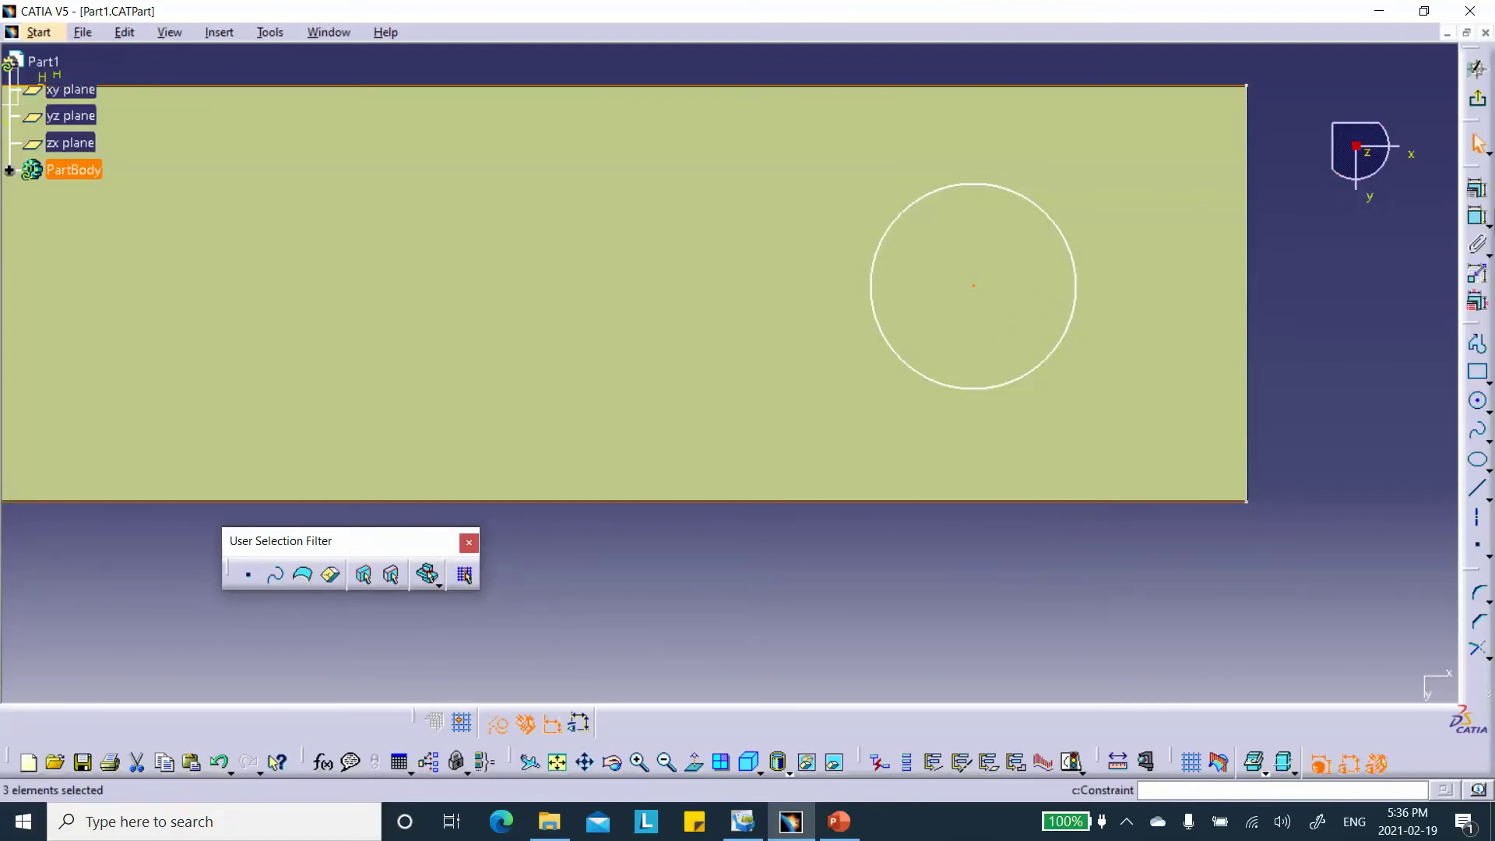
pyautogui.click(1478, 188)
pyautogui.click(1221, 594)
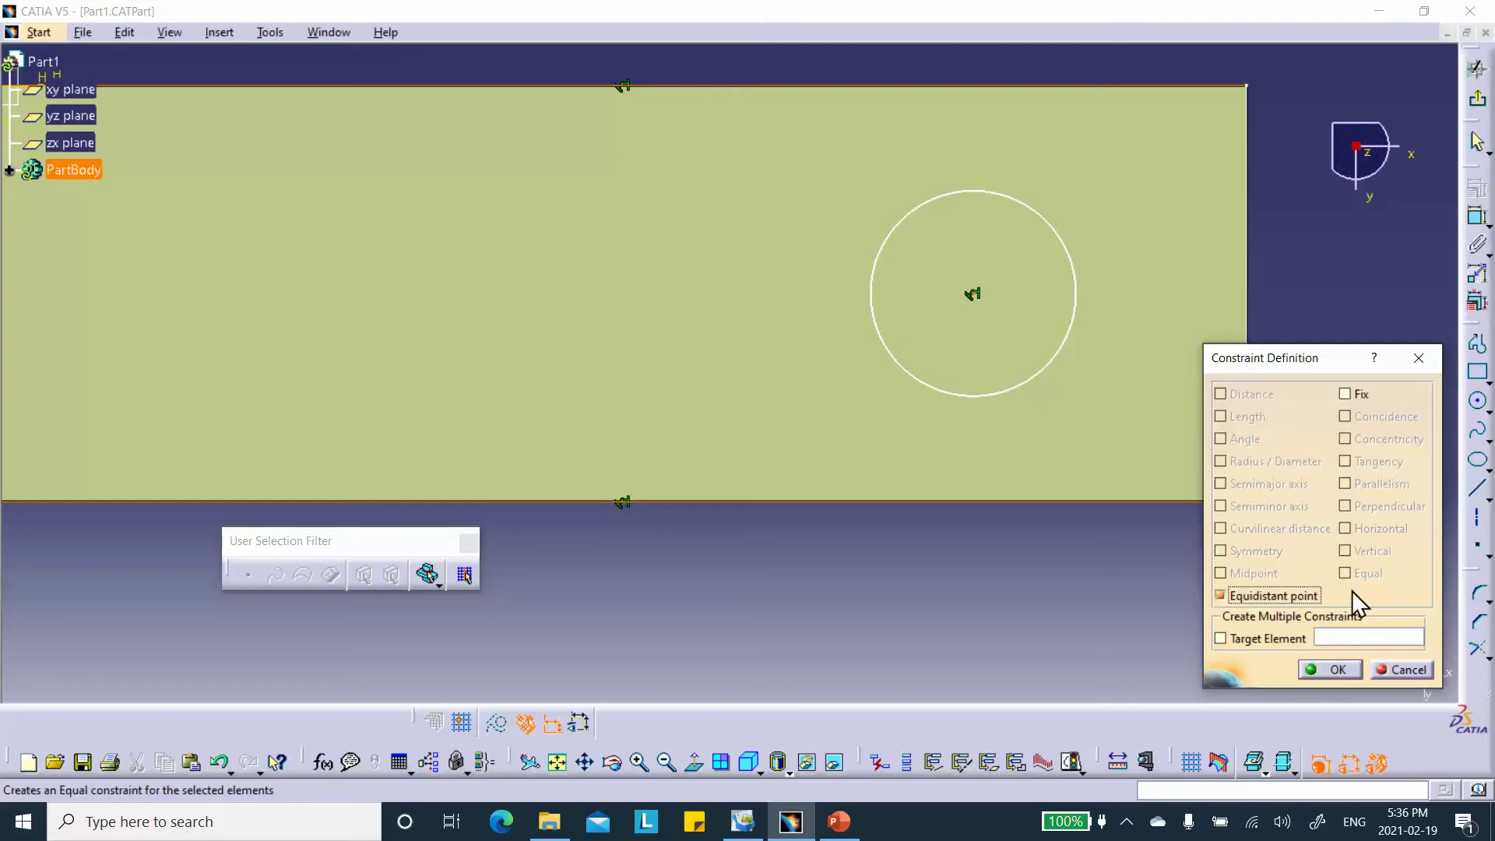
pyautogui.click(1332, 671)
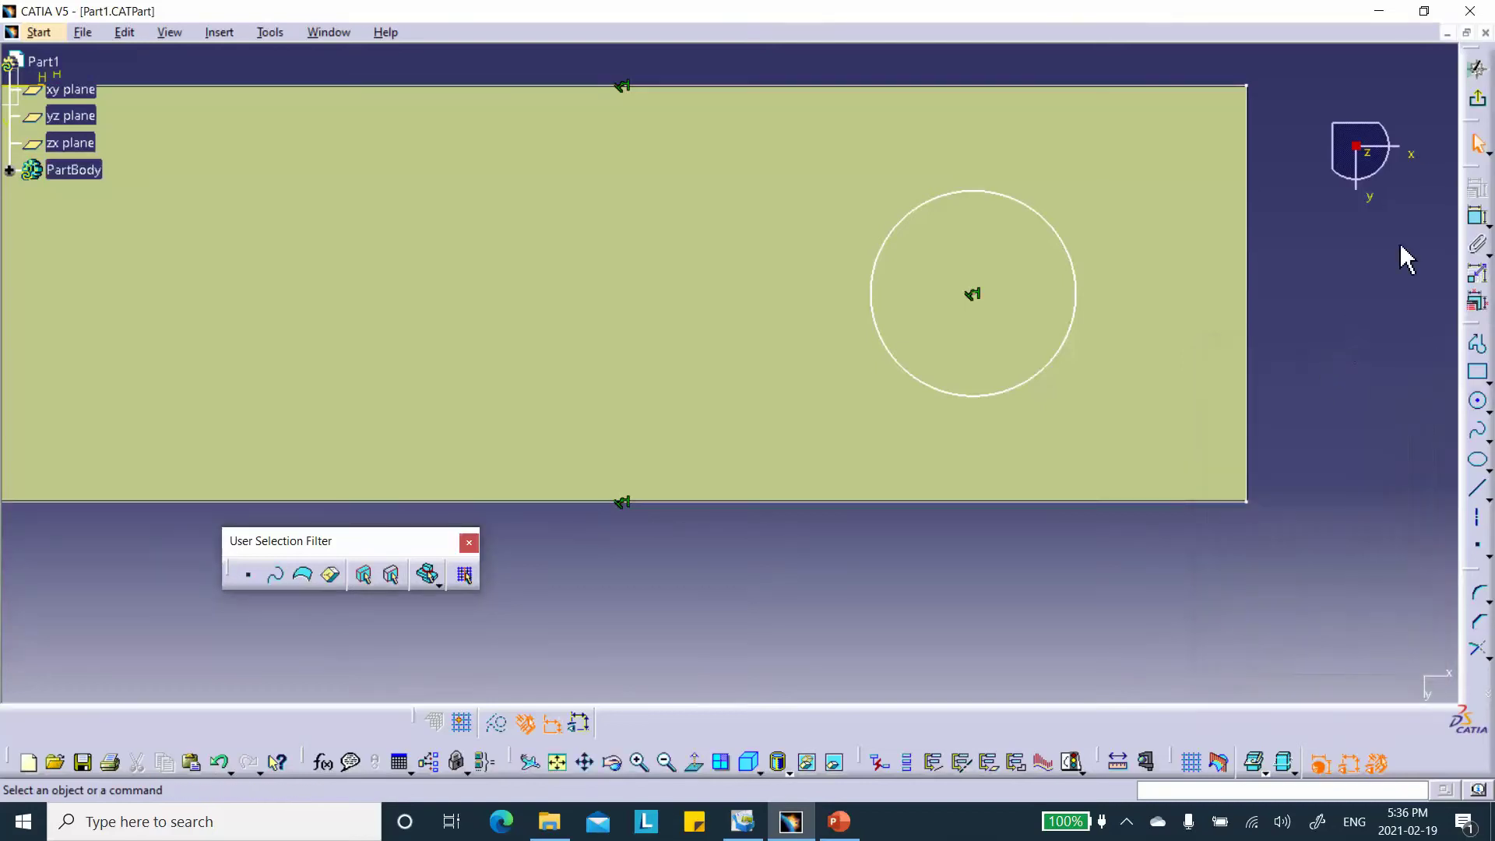
# Dimension the circle's diameter and set it to 50 mm
pyautogui.click(1478, 217)
pyautogui.click(1066, 247)
pyautogui.click(1089, 187)
pyautogui.click(1094, 178)
pyautogui.doubleClick(1094, 177)
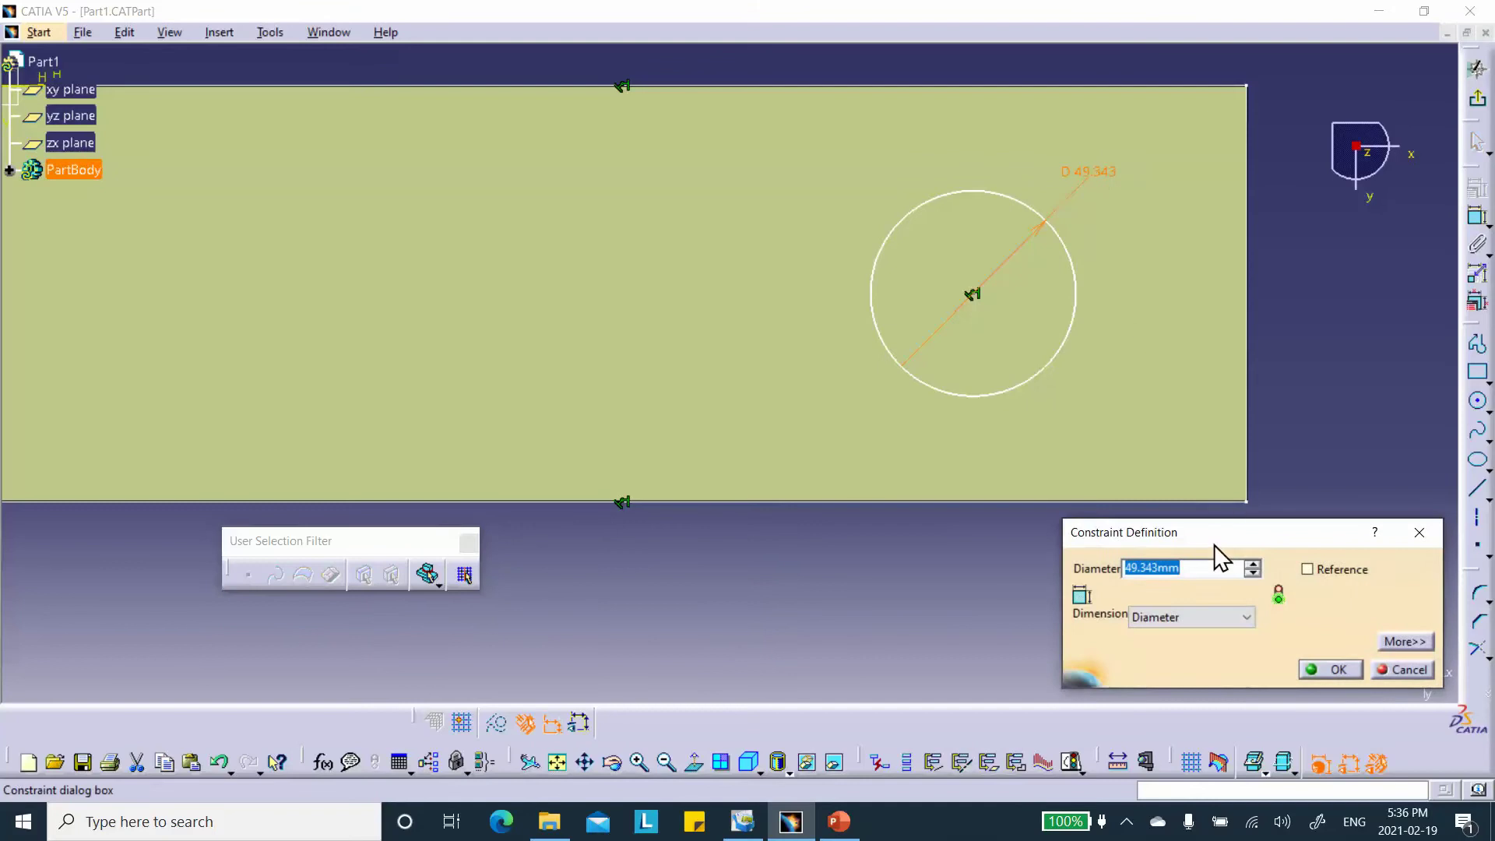
pyautogui.write('50')
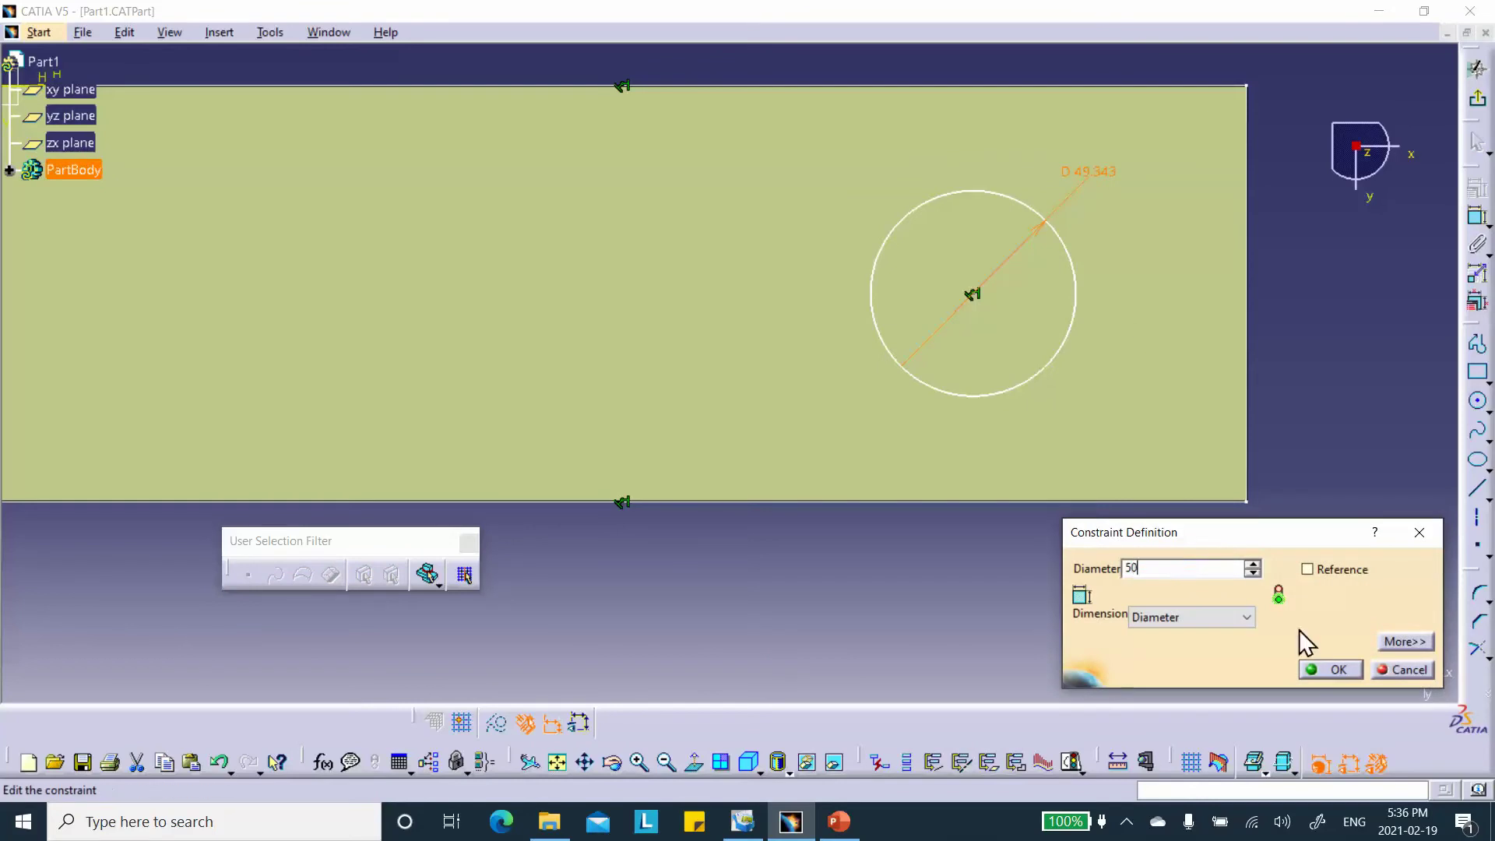
pyautogui.click(1333, 670)
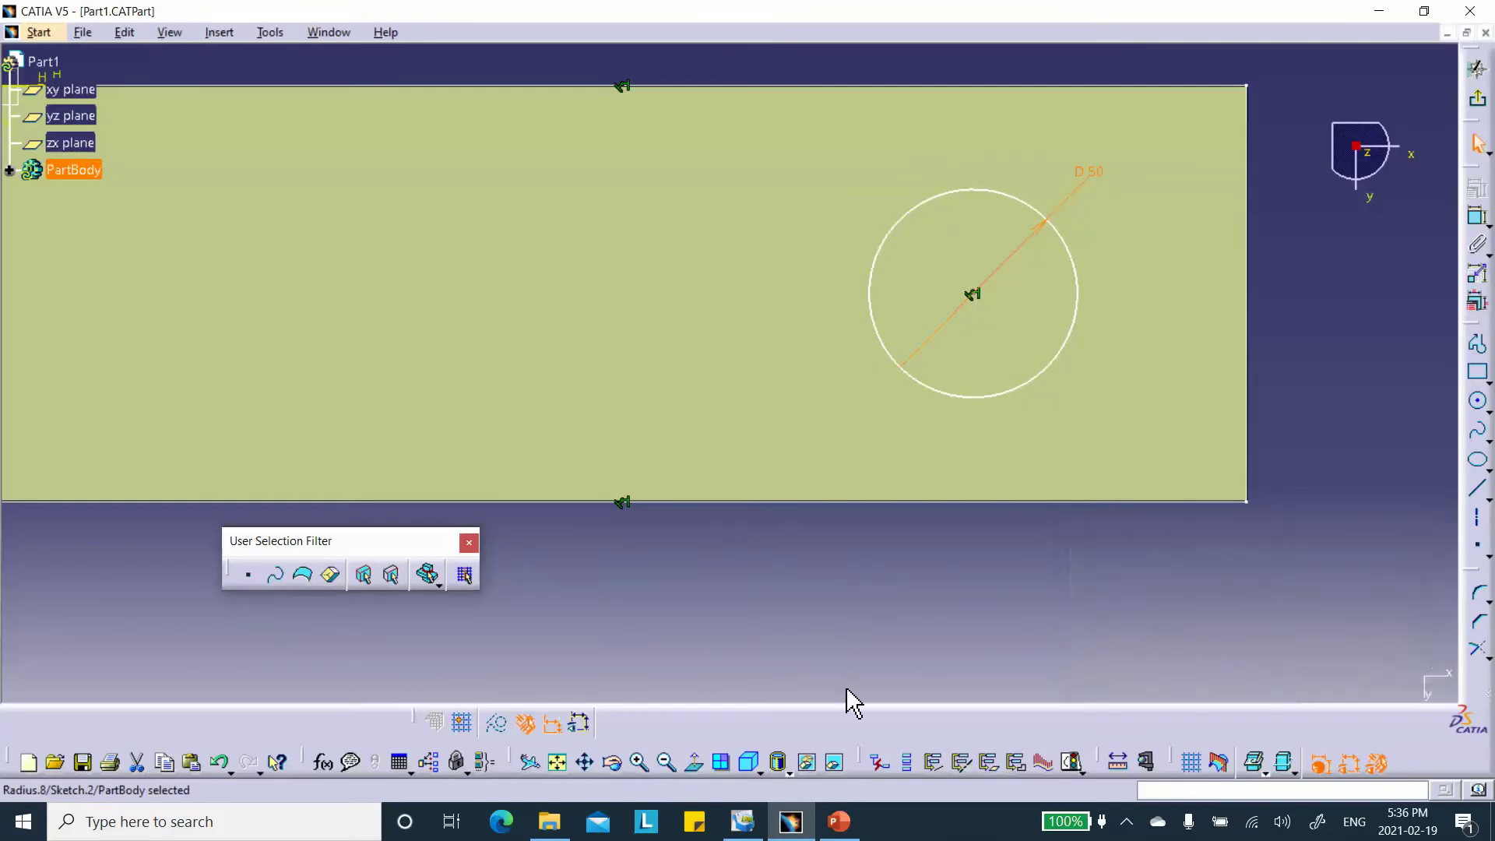
# Check the hole size on the dimensioned PowerPoint drawing, then return to CATIA and set the circle's diameter to 40 mm
pyautogui.click(839, 822)
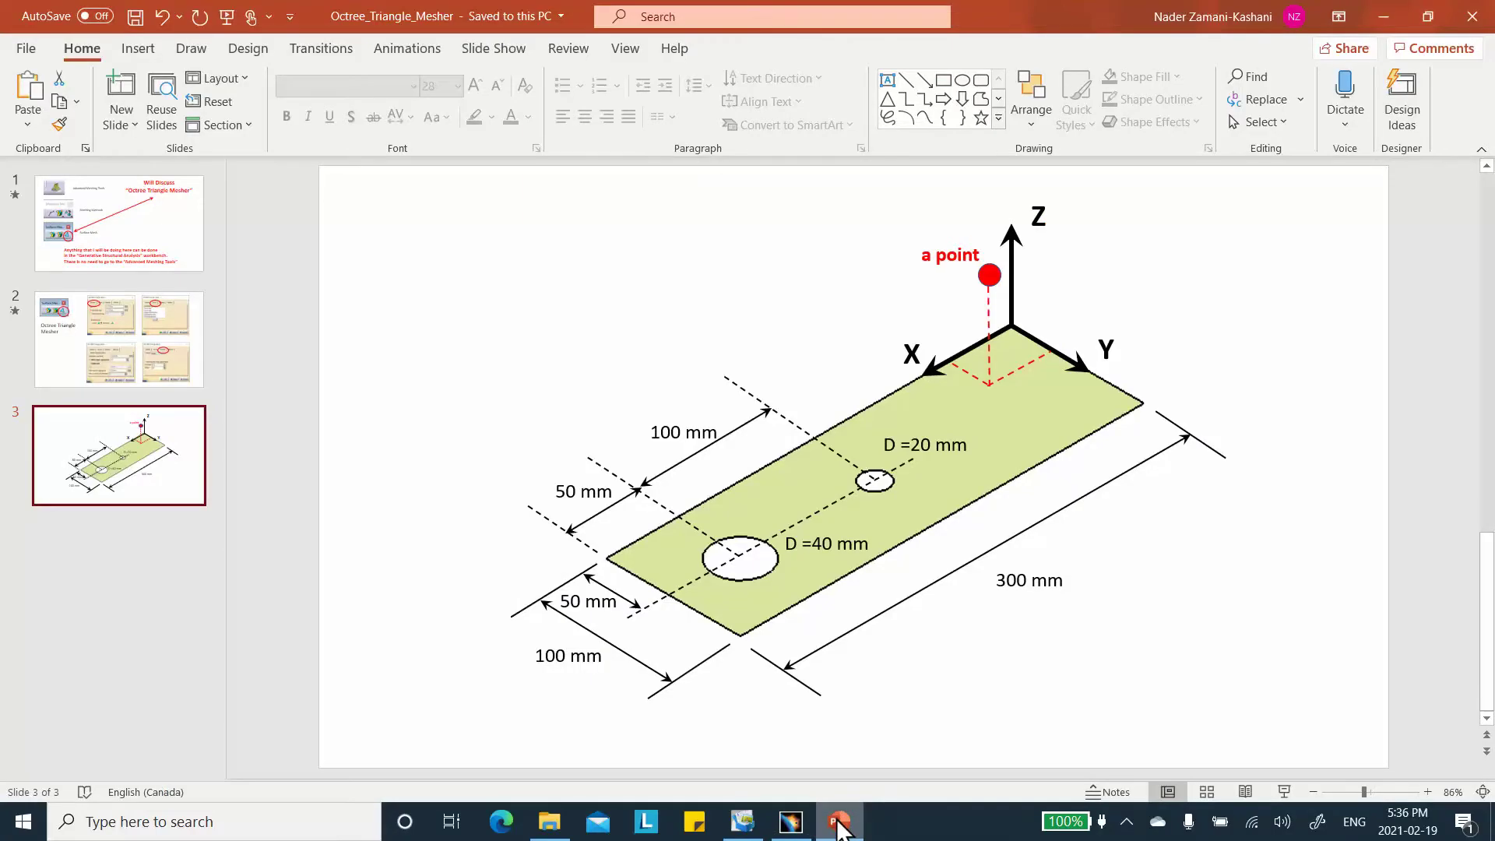
pyautogui.click(839, 821)
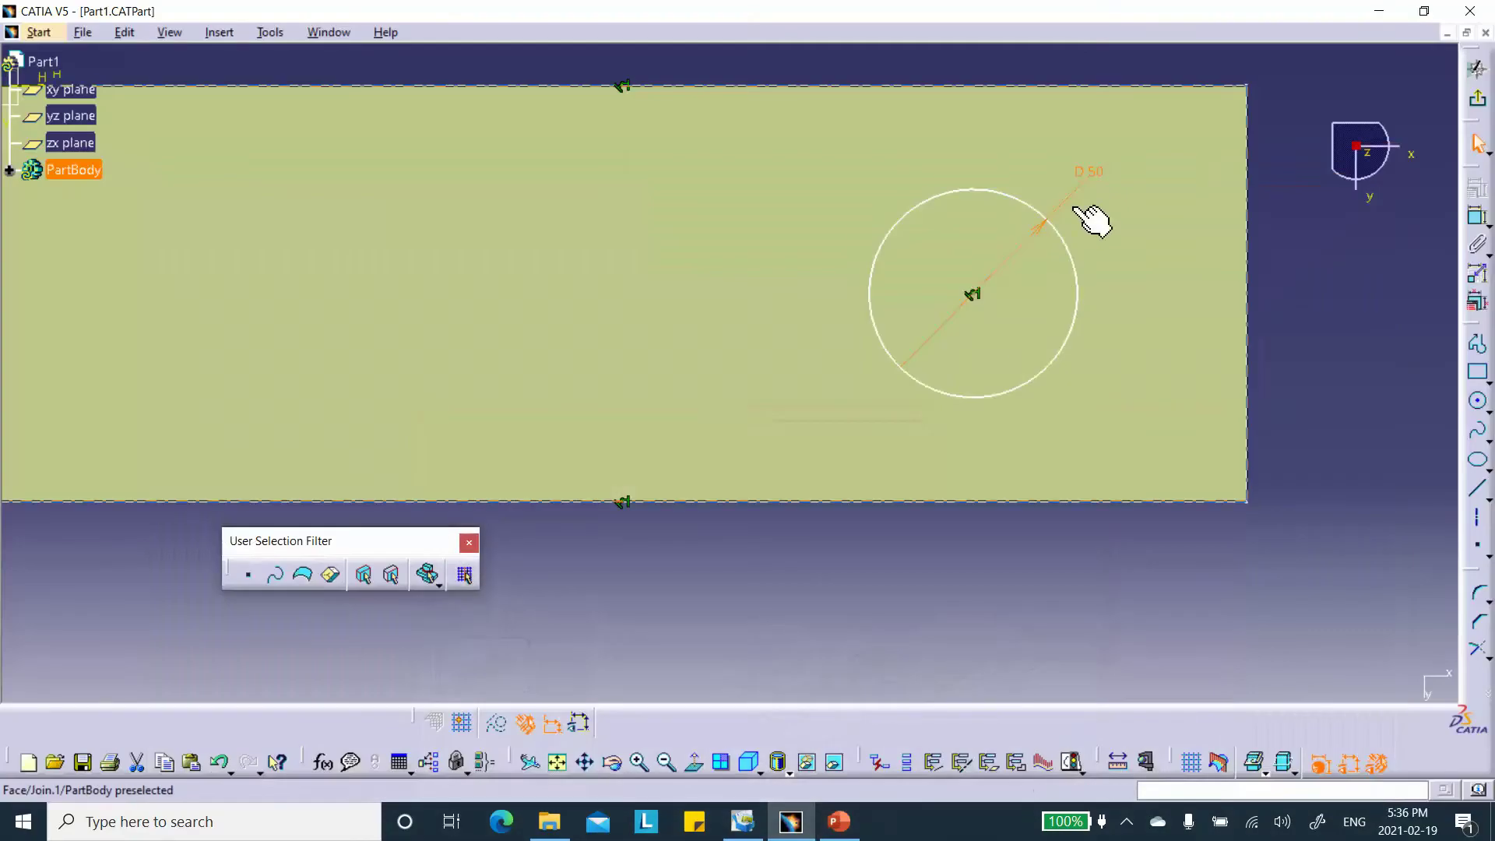
pyautogui.doubleClick(1093, 179)
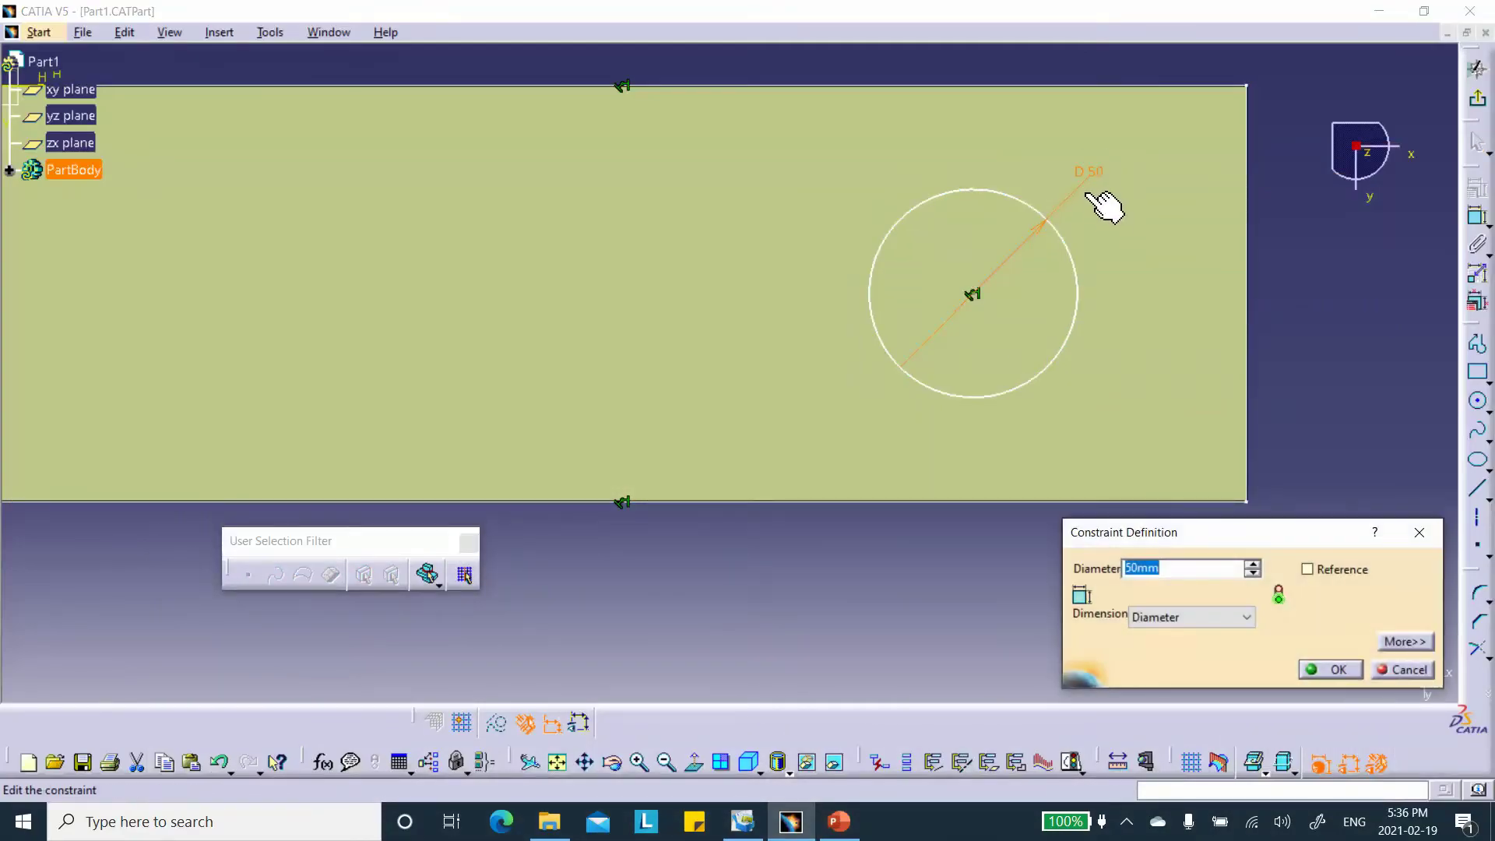
pyautogui.write('40')
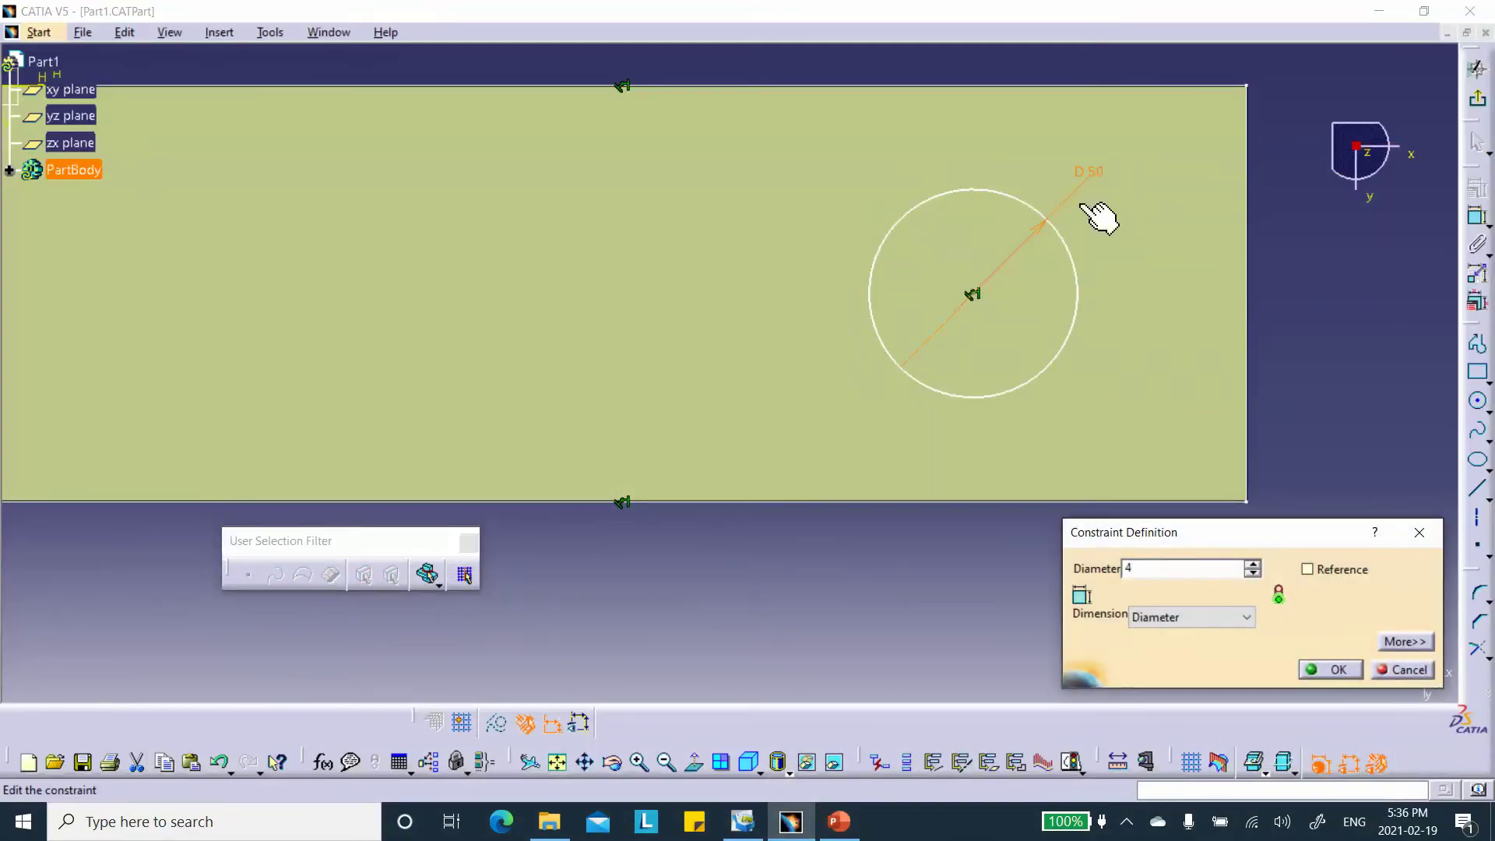
pyautogui.click(1344, 671)
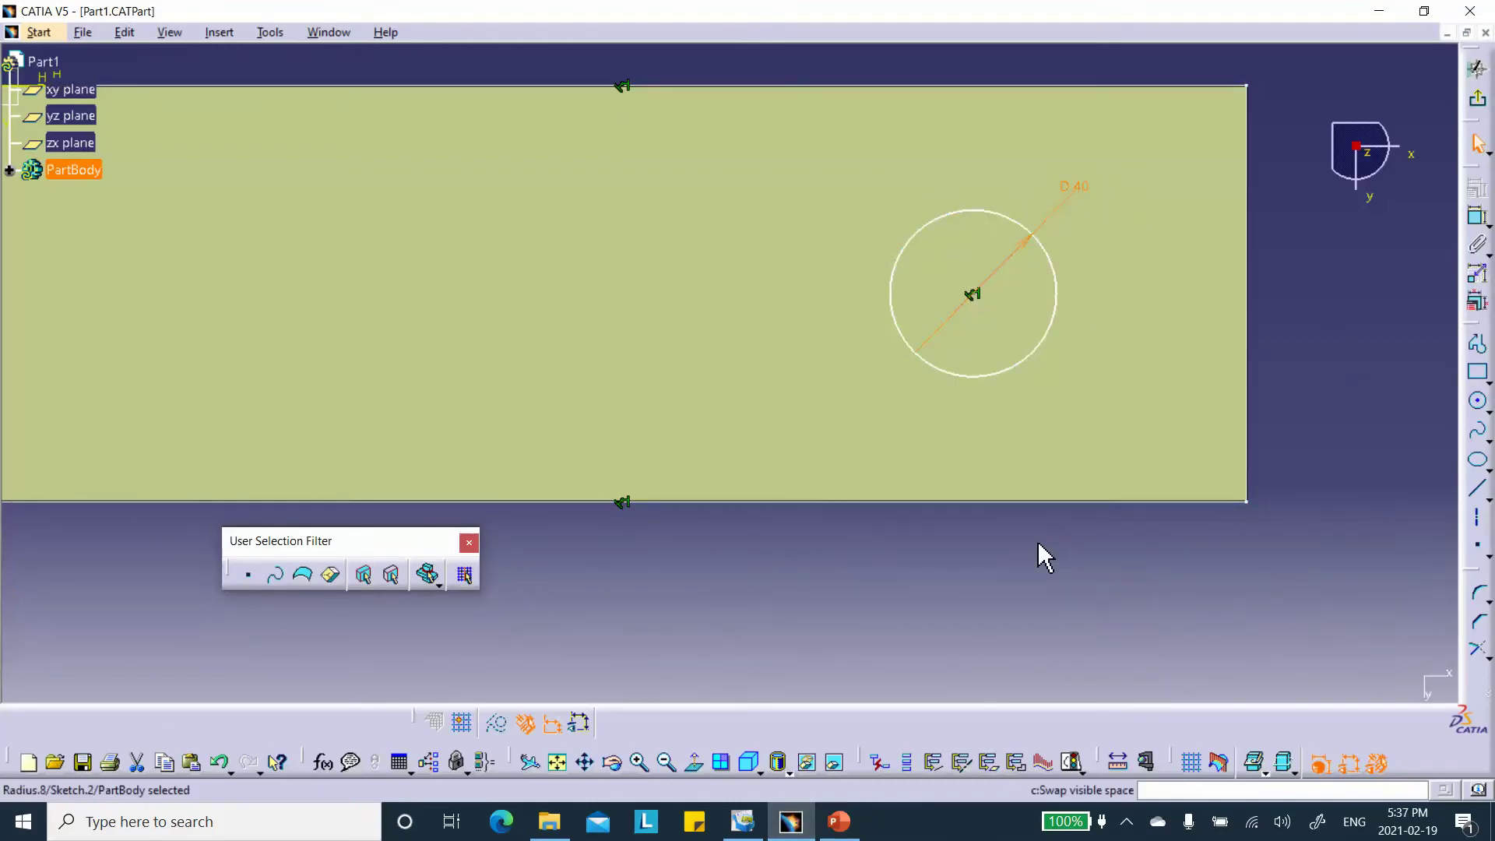
# Check the hole position on the PowerPoint drawing, then return to CATIA and dimension the distance from the circle's center to the nearby short edge
pyautogui.click(839, 820)
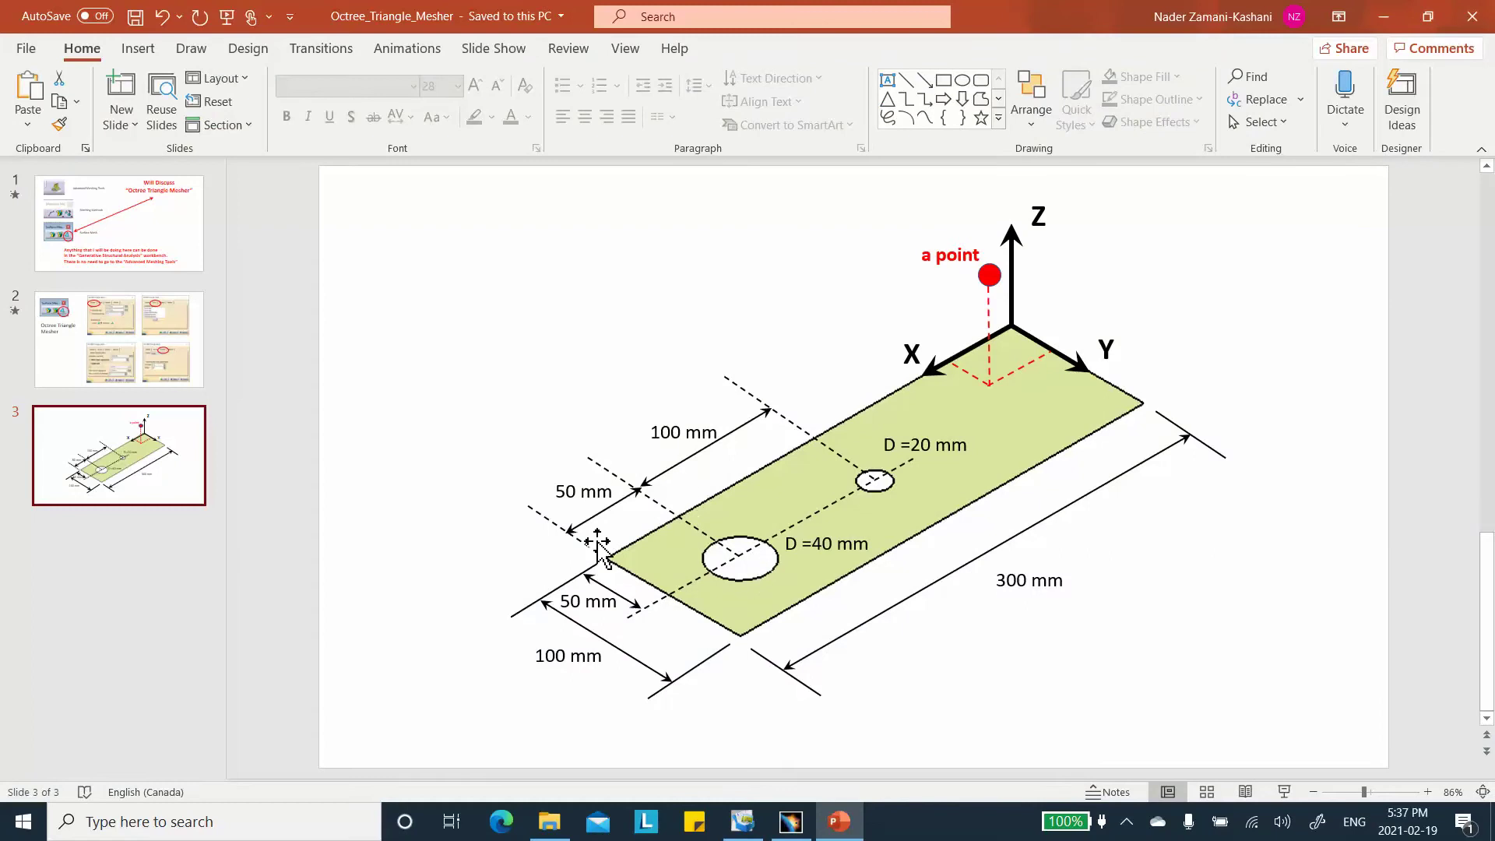
pyautogui.click(1388, 14)
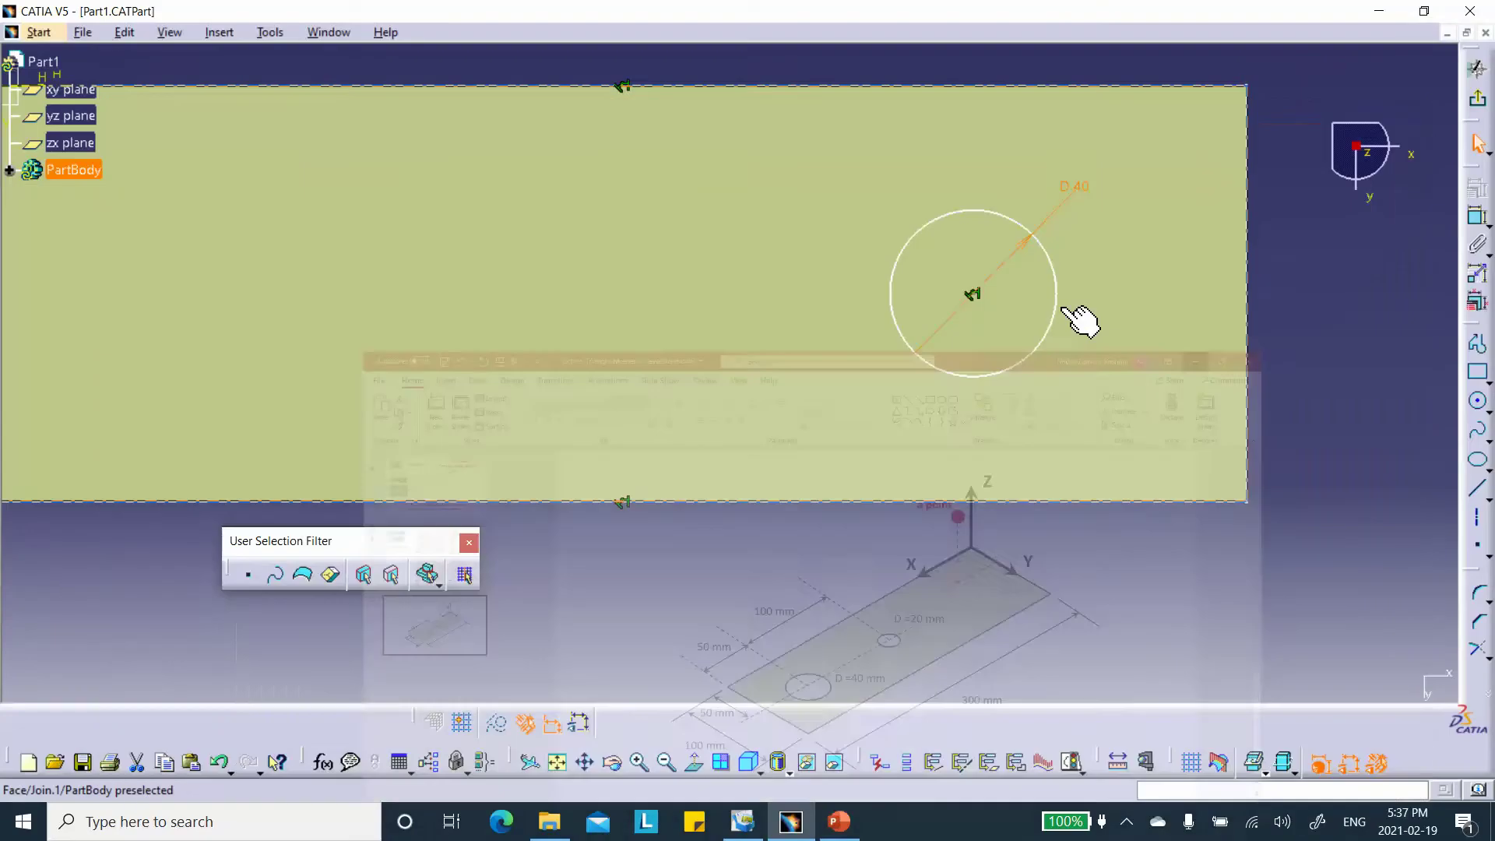
pyautogui.click(1478, 218)
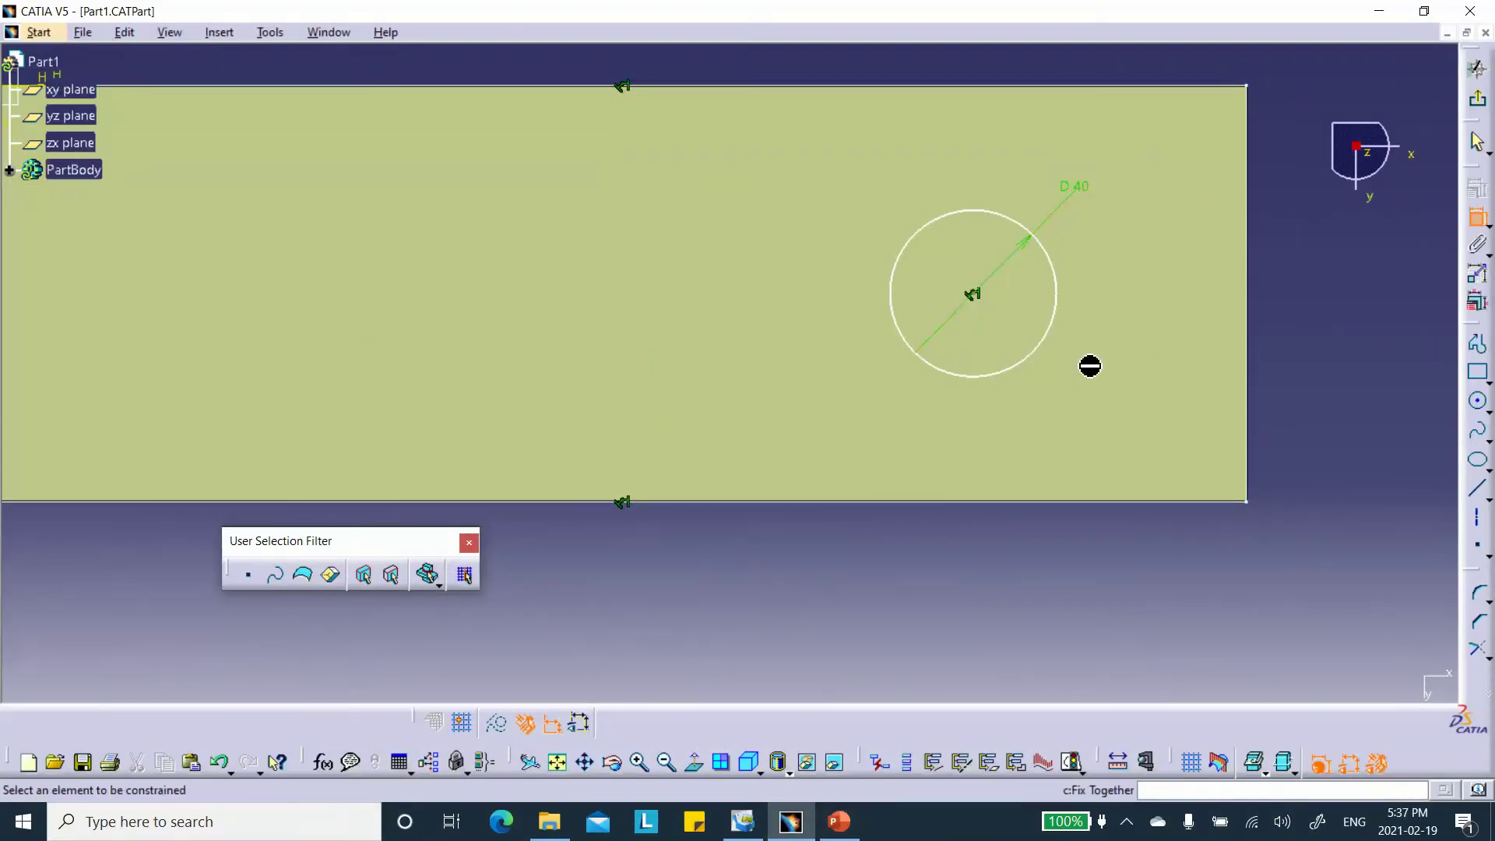
pyautogui.click(973, 296)
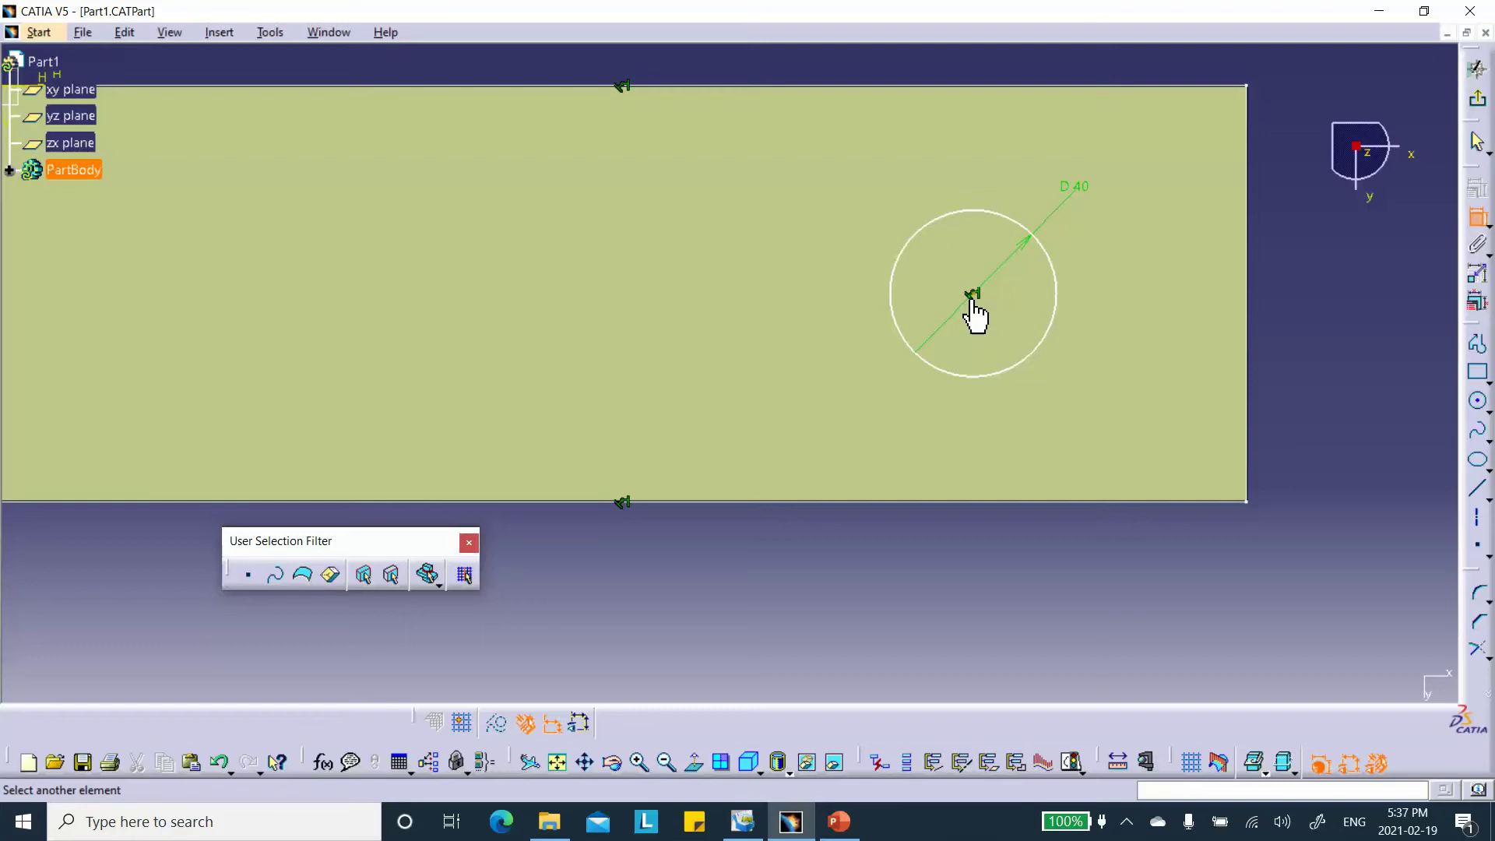
pyautogui.click(1246, 303)
pyautogui.click(1113, 602)
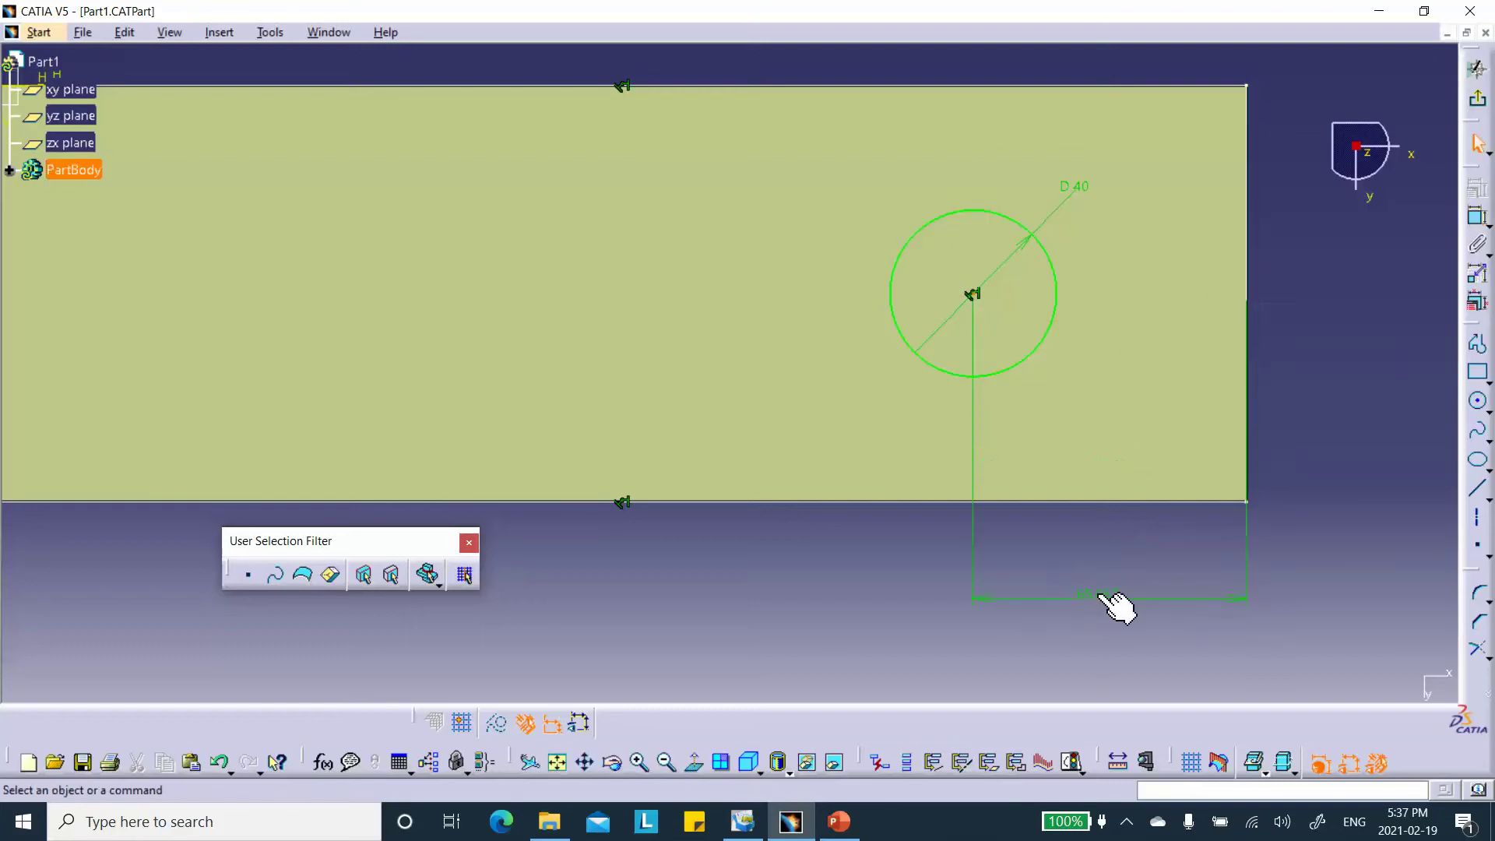
# Set the distance between the circle's center and the short edge to 50 mm and exit the sketch
pyautogui.doubleClick(1098, 596)
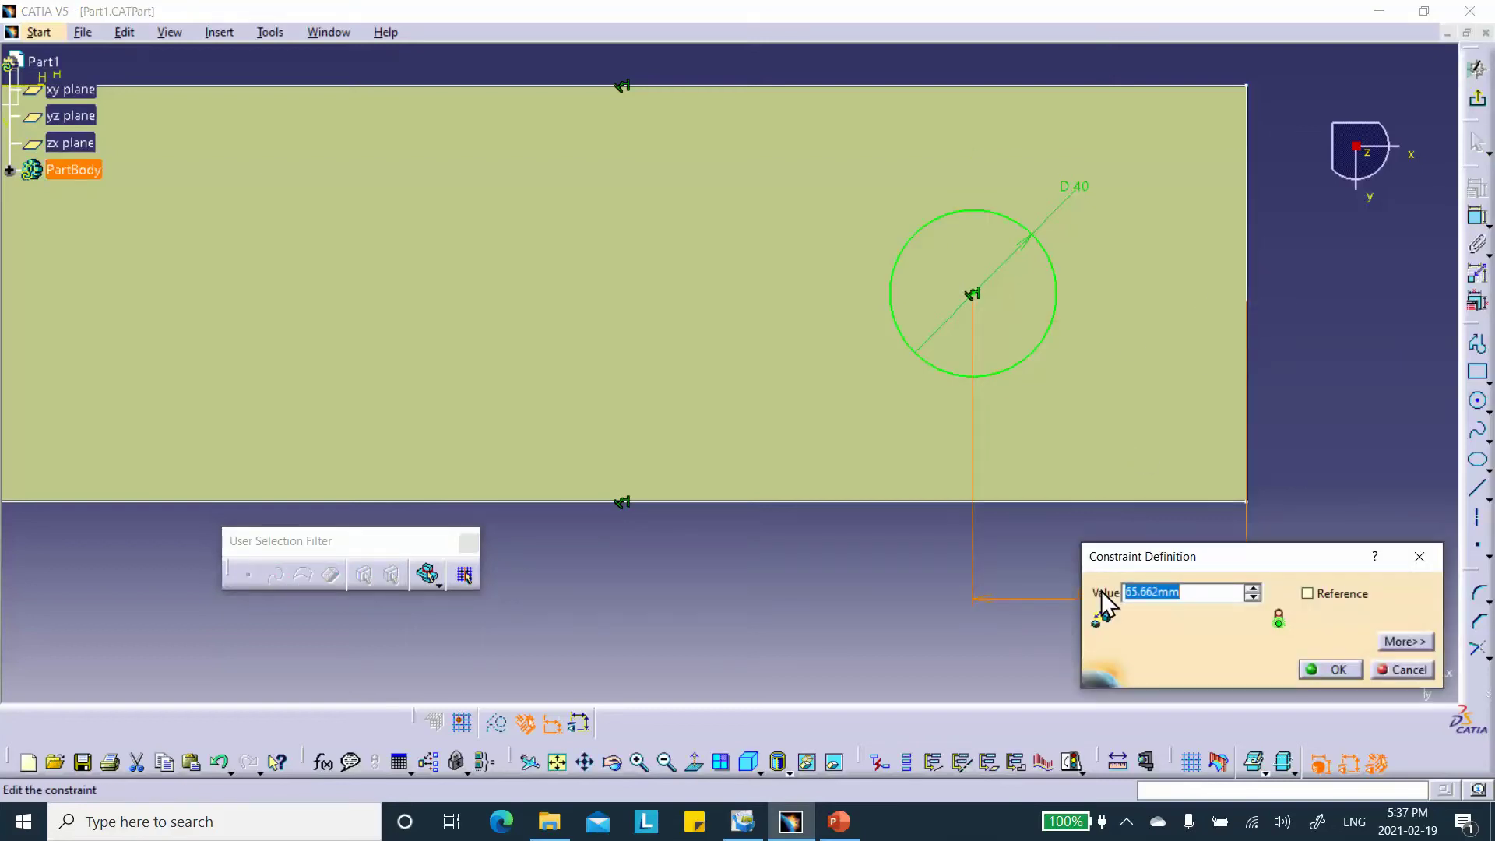
pyautogui.write('57')
pyautogui.press('BackSpace')
pyautogui.write('0')
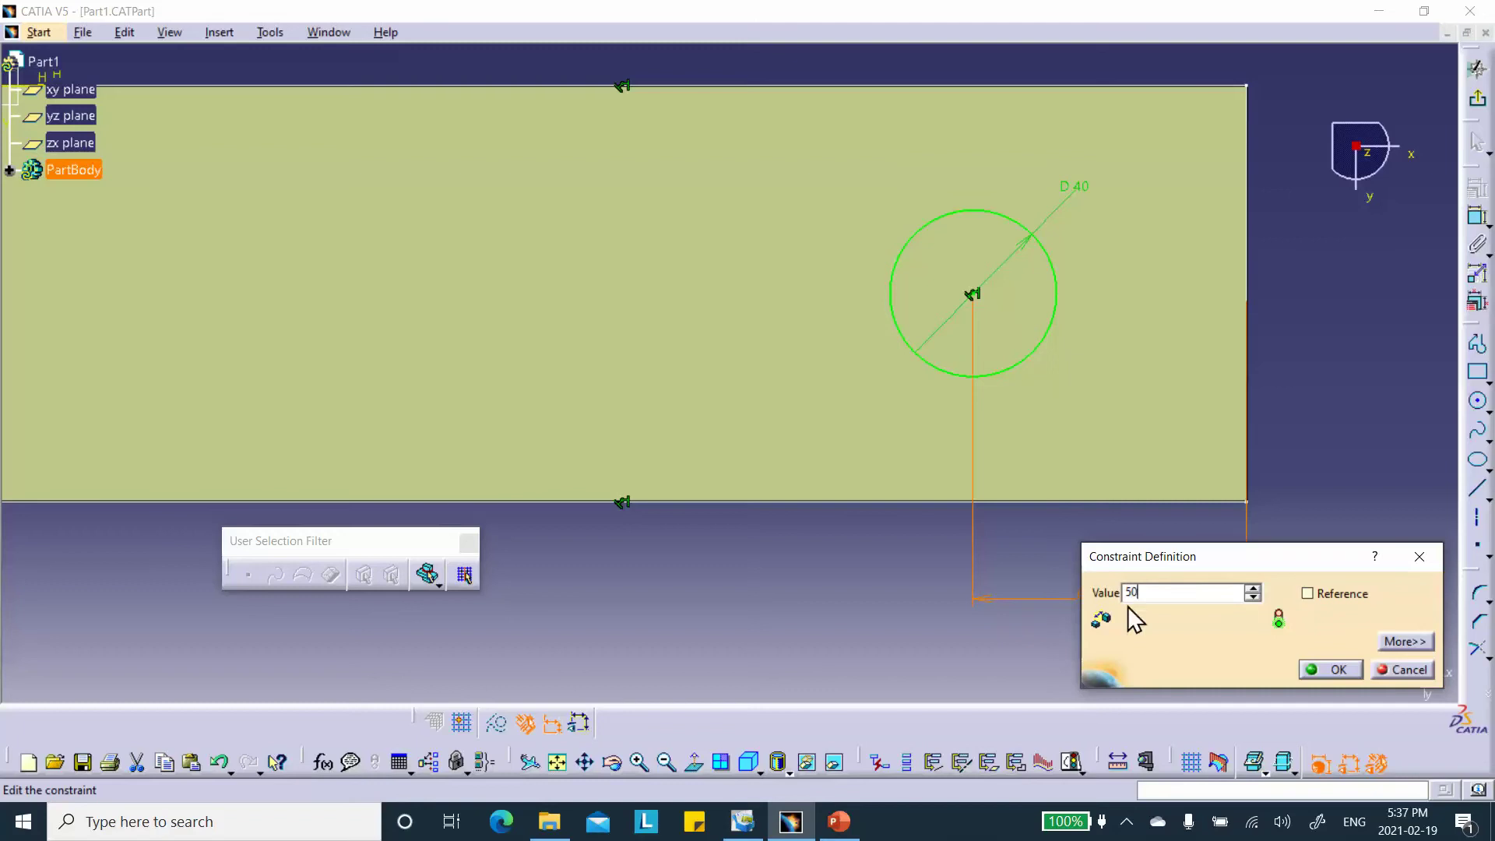
pyautogui.click(1328, 670)
pyautogui.click(1478, 102)
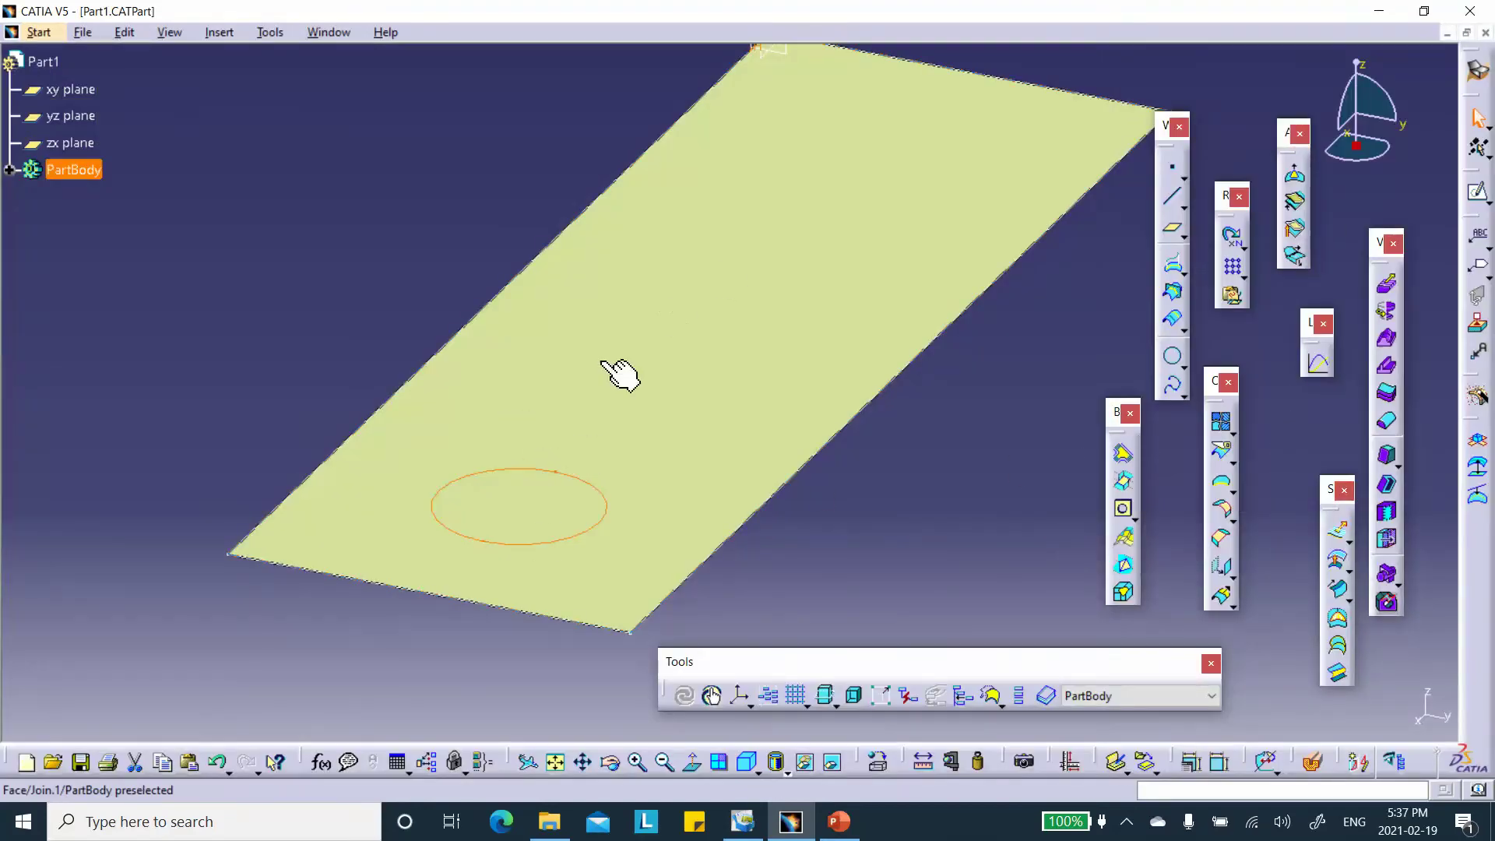
# Split the joined plate surface with the 40 mm circle sketch to cut out the large hole
pyautogui.click(573, 482)
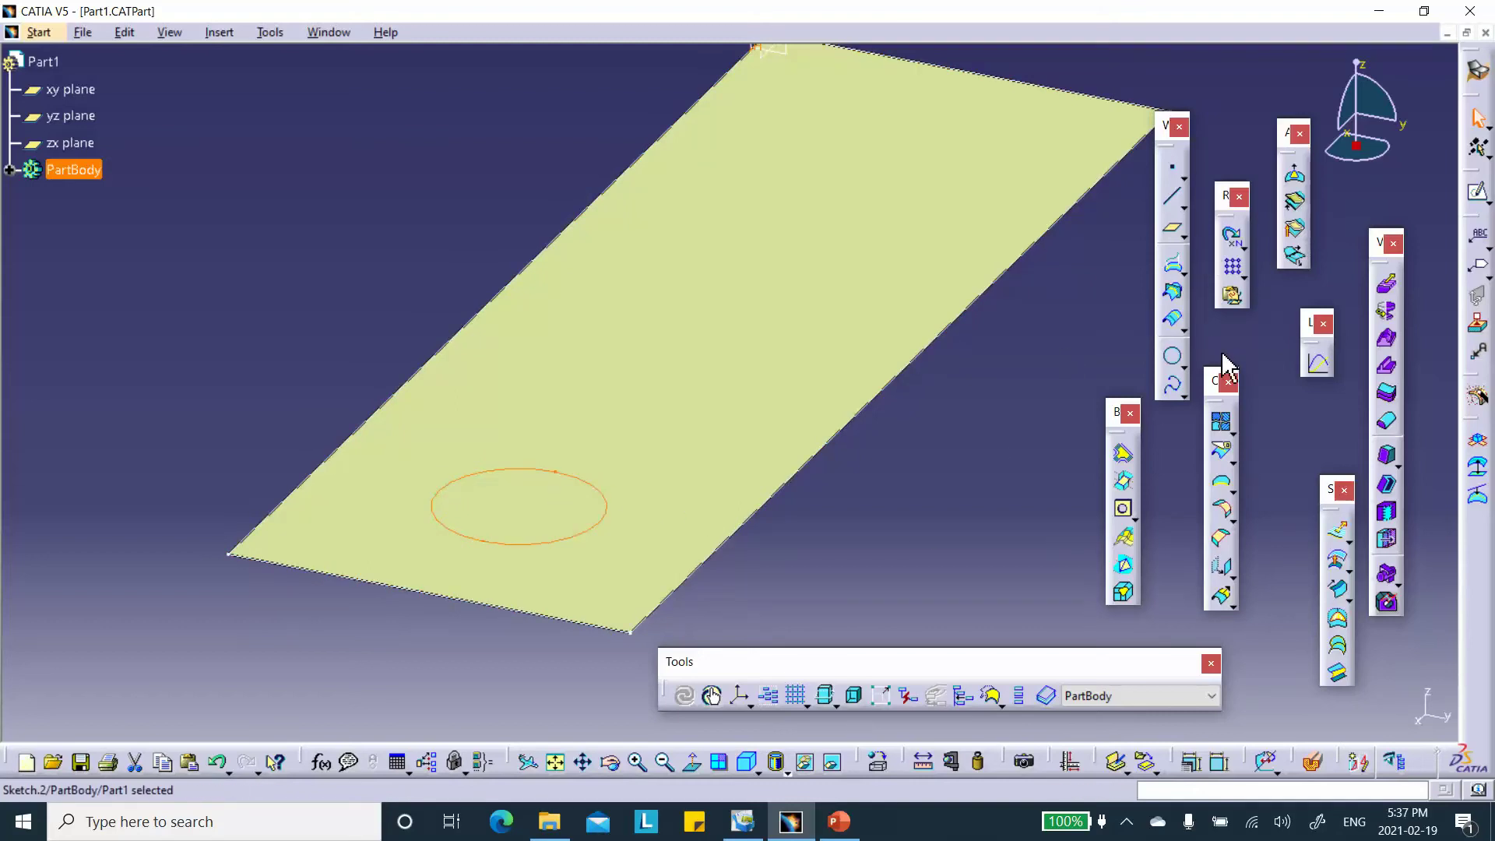
pyautogui.click(1222, 457)
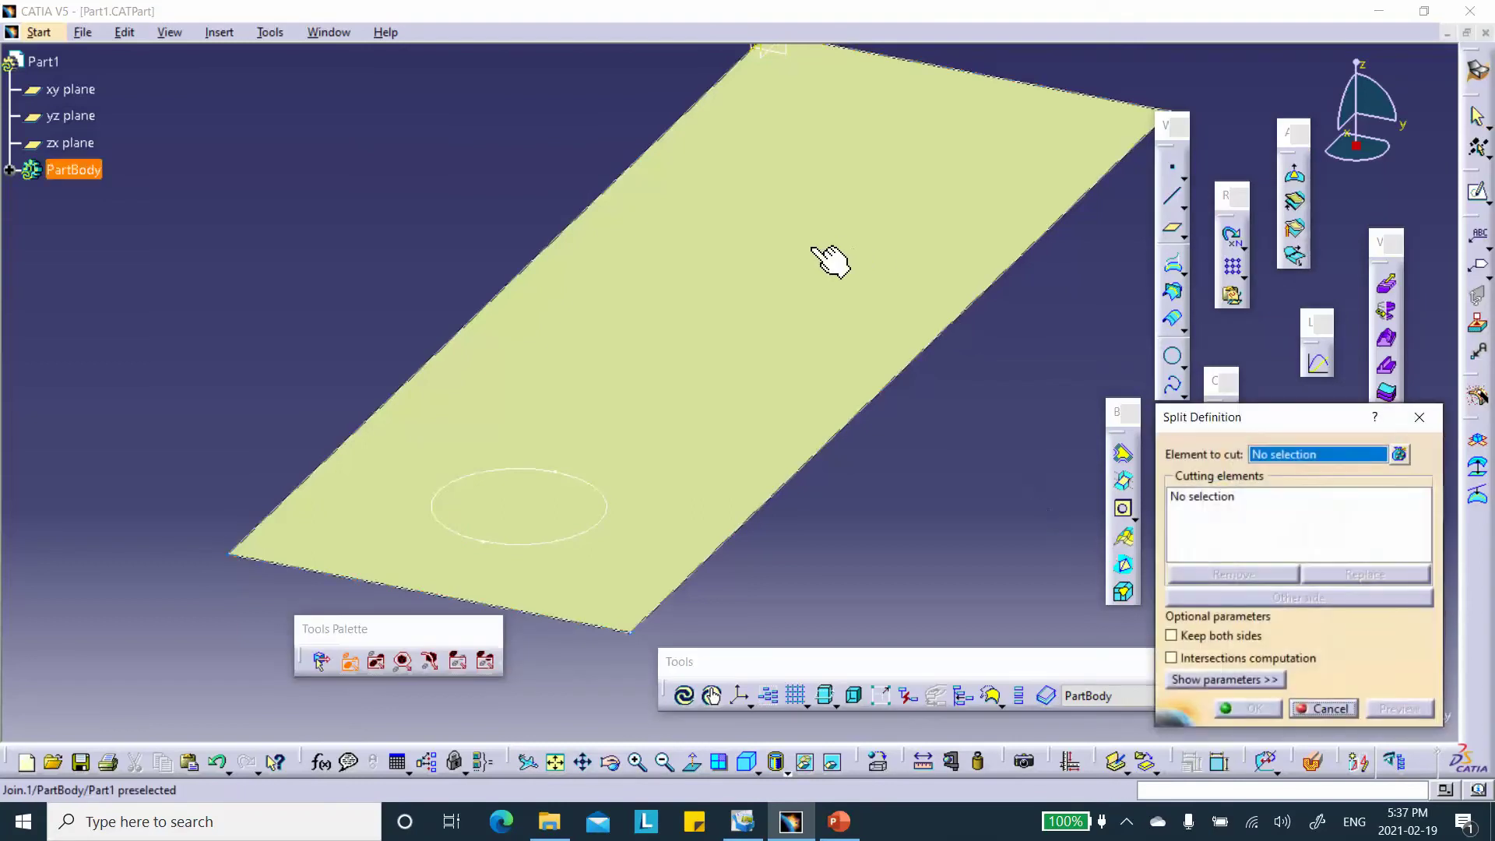
pyautogui.click(750, 260)
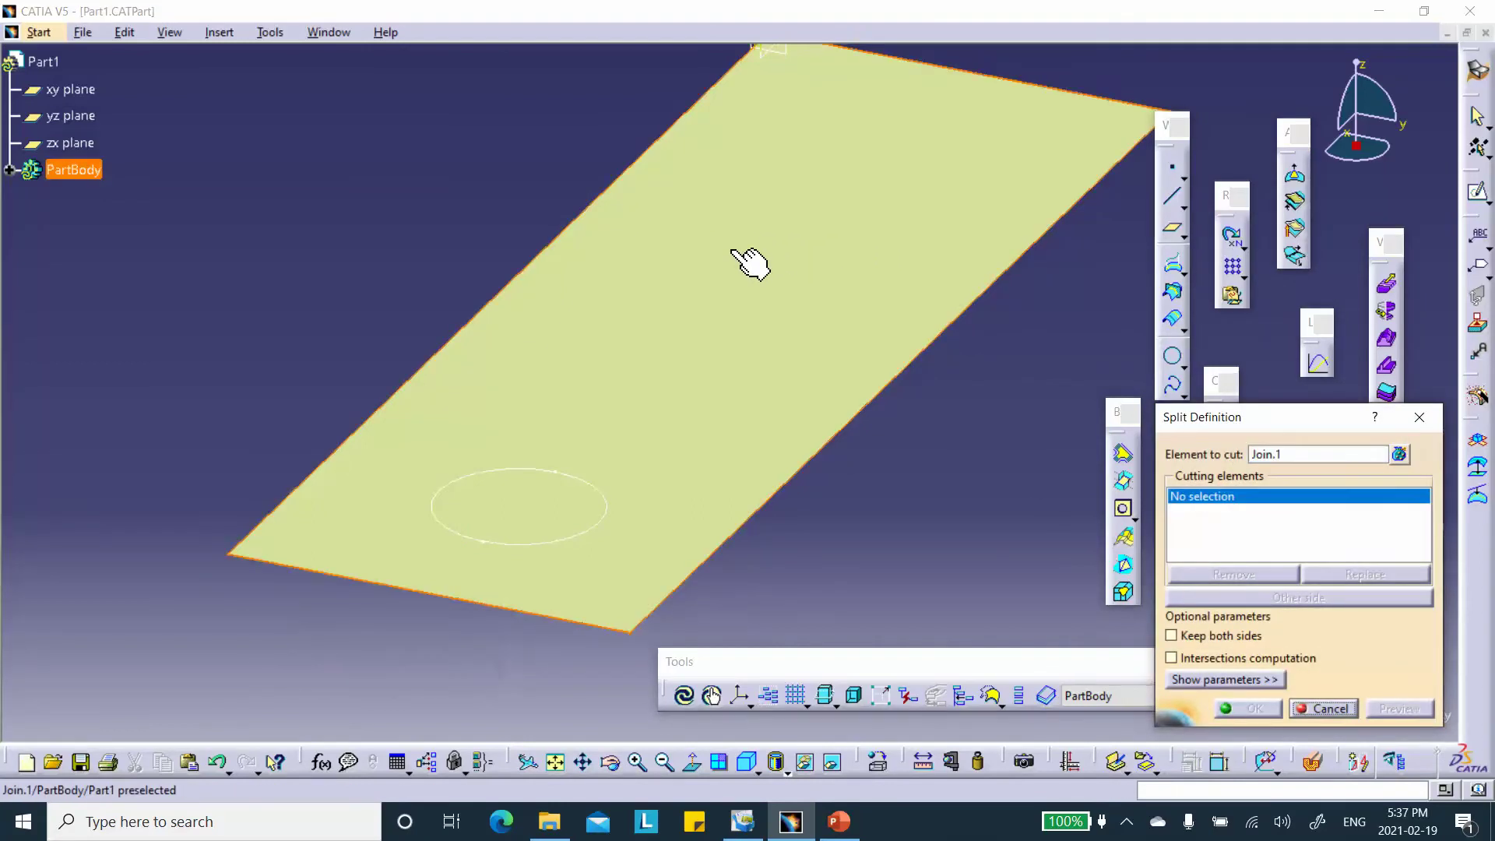
pyautogui.click(602, 525)
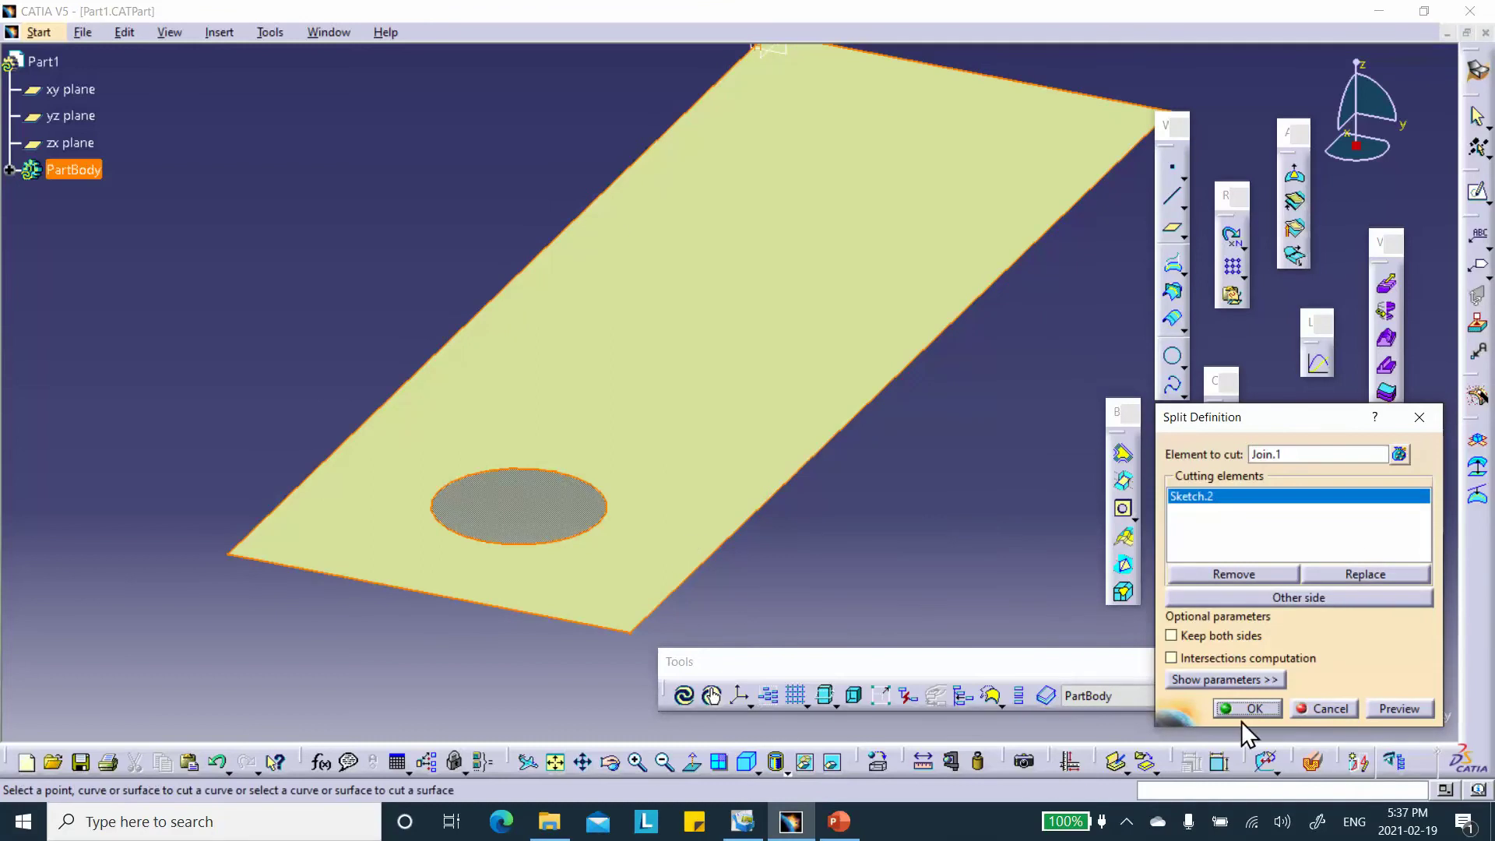
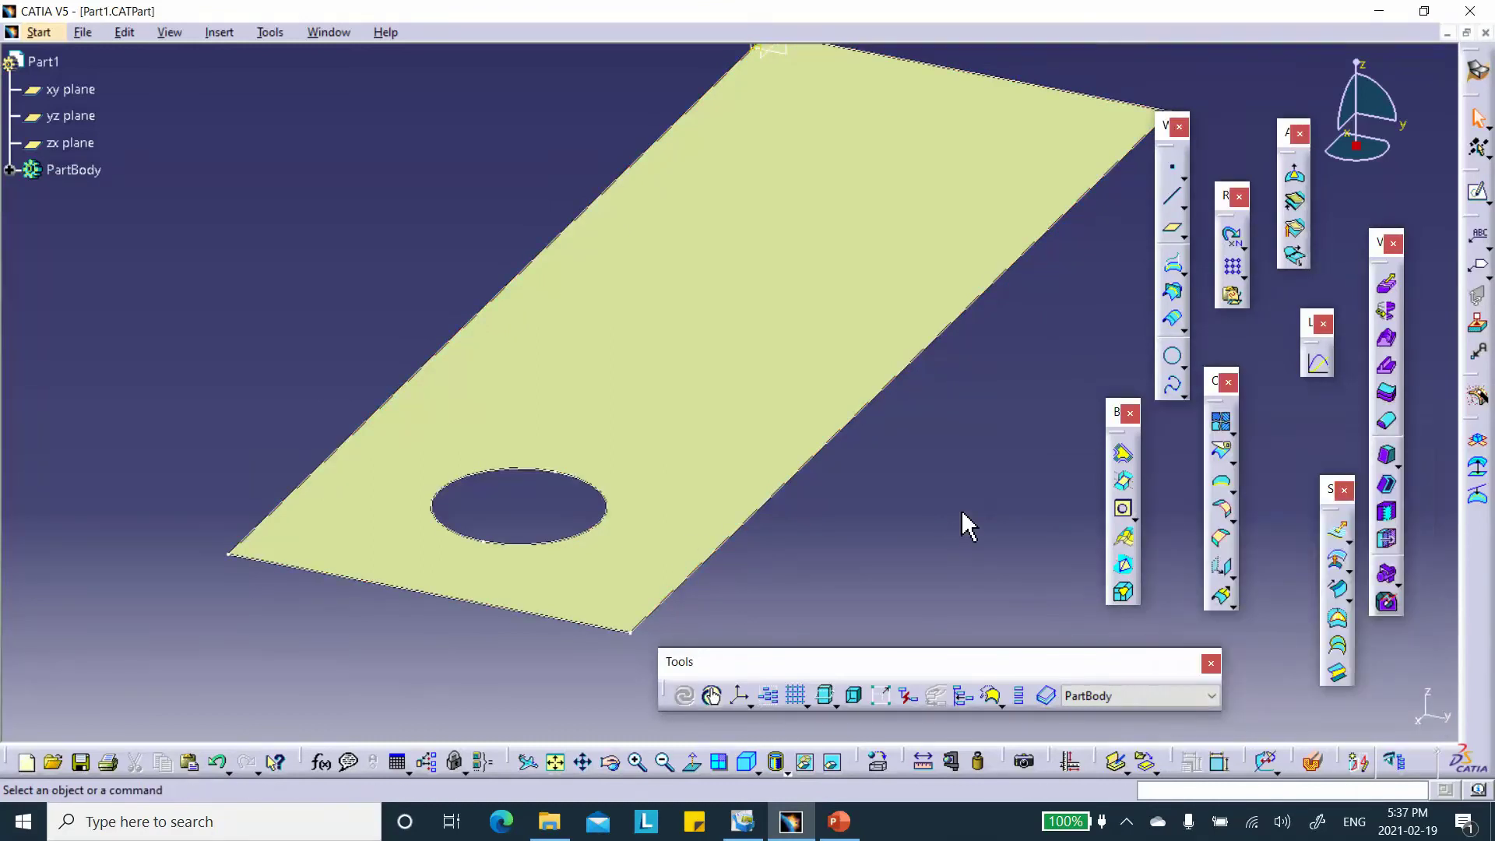
# Start a sketch on the split surface and draw a circle about 47 mm in diameter on the inner side of the large hole
pyautogui.click(769, 272)
pyautogui.click(1479, 191)
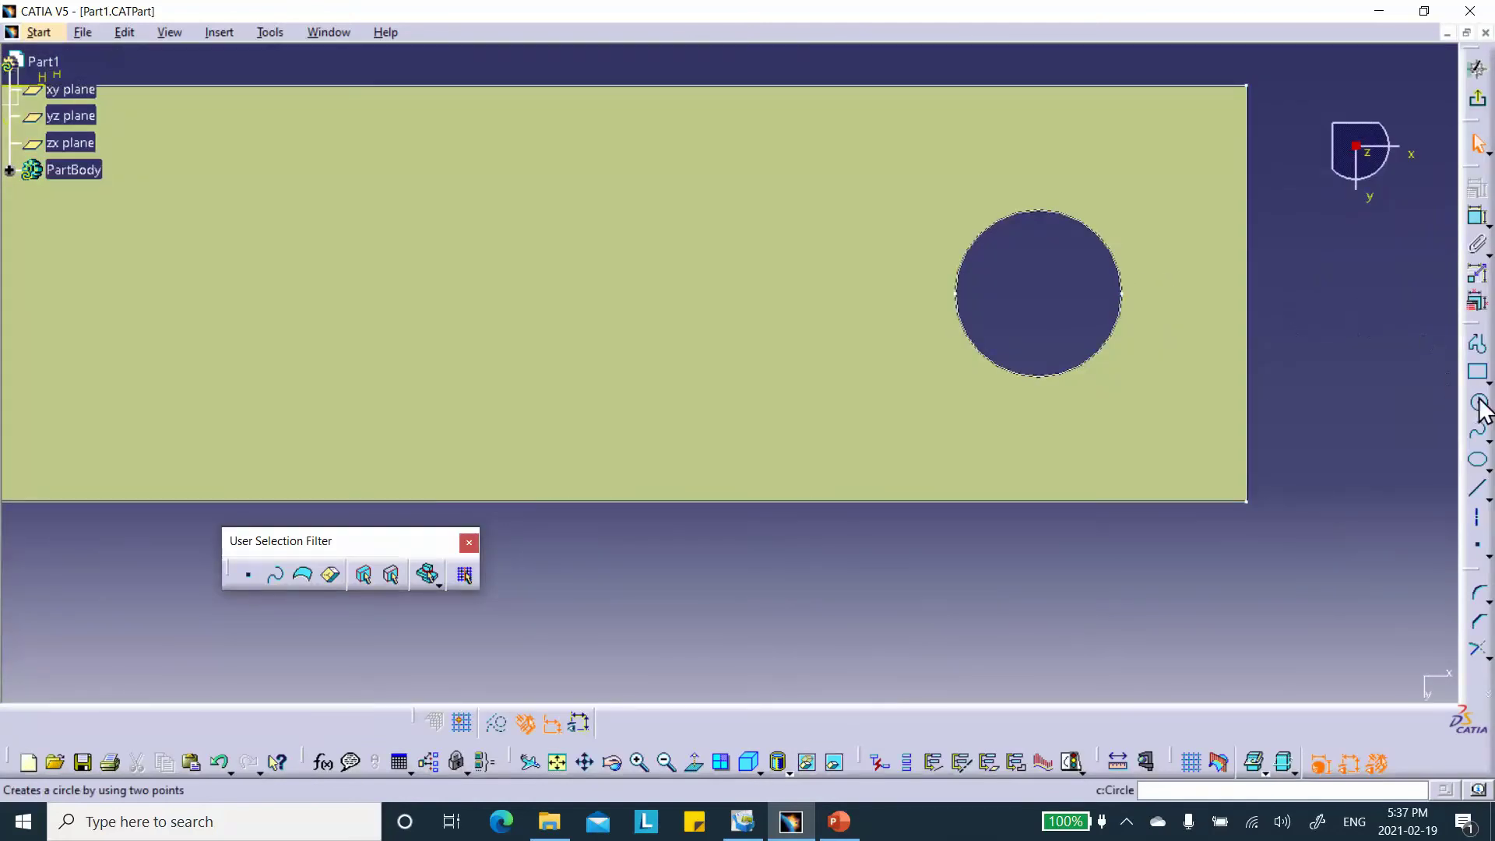
pyautogui.click(1478, 402)
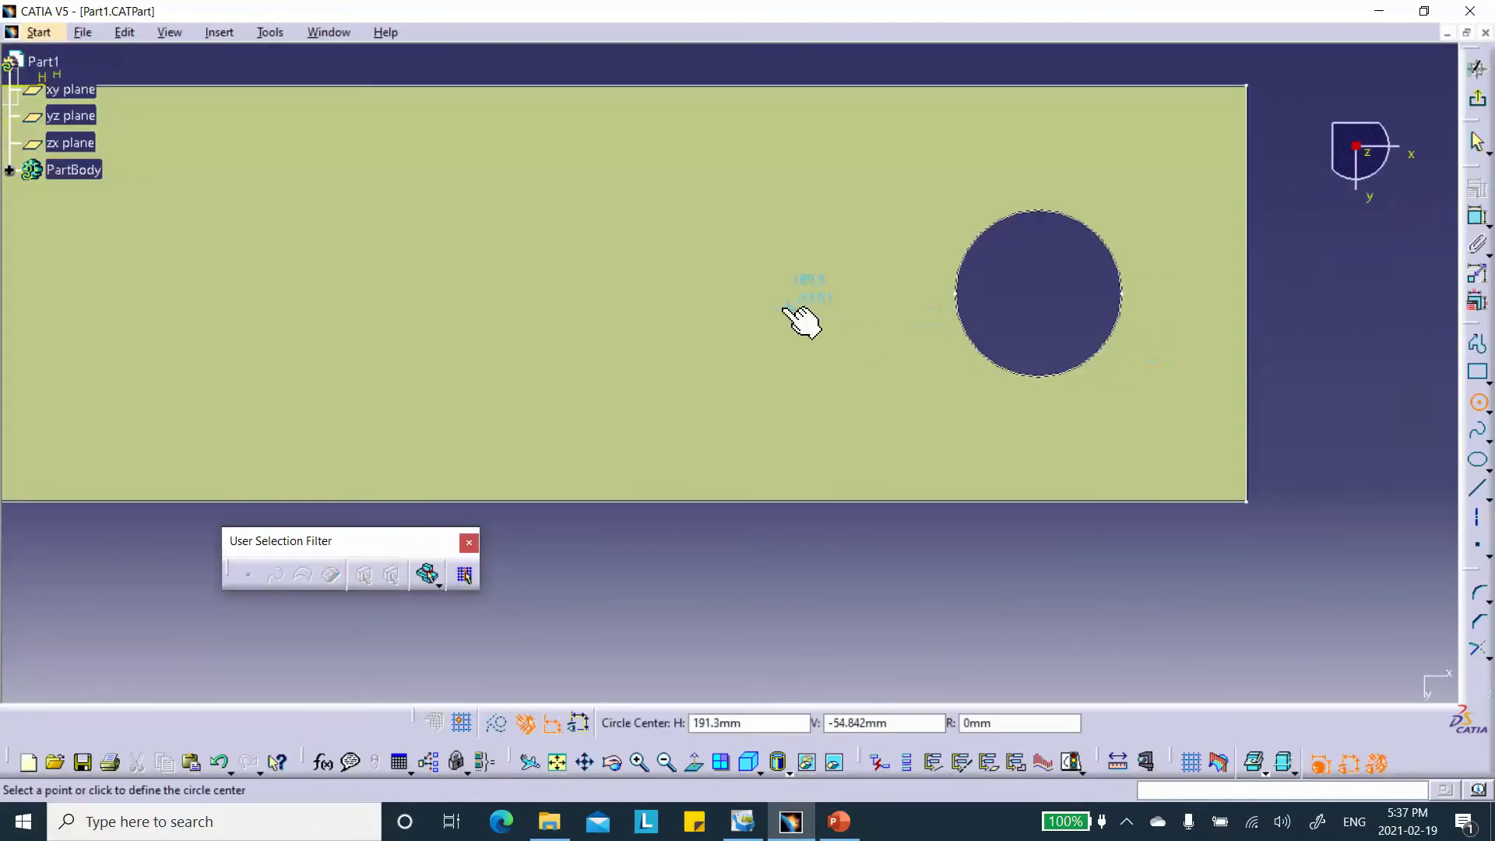
pyautogui.click(740, 296)
pyautogui.click(816, 352)
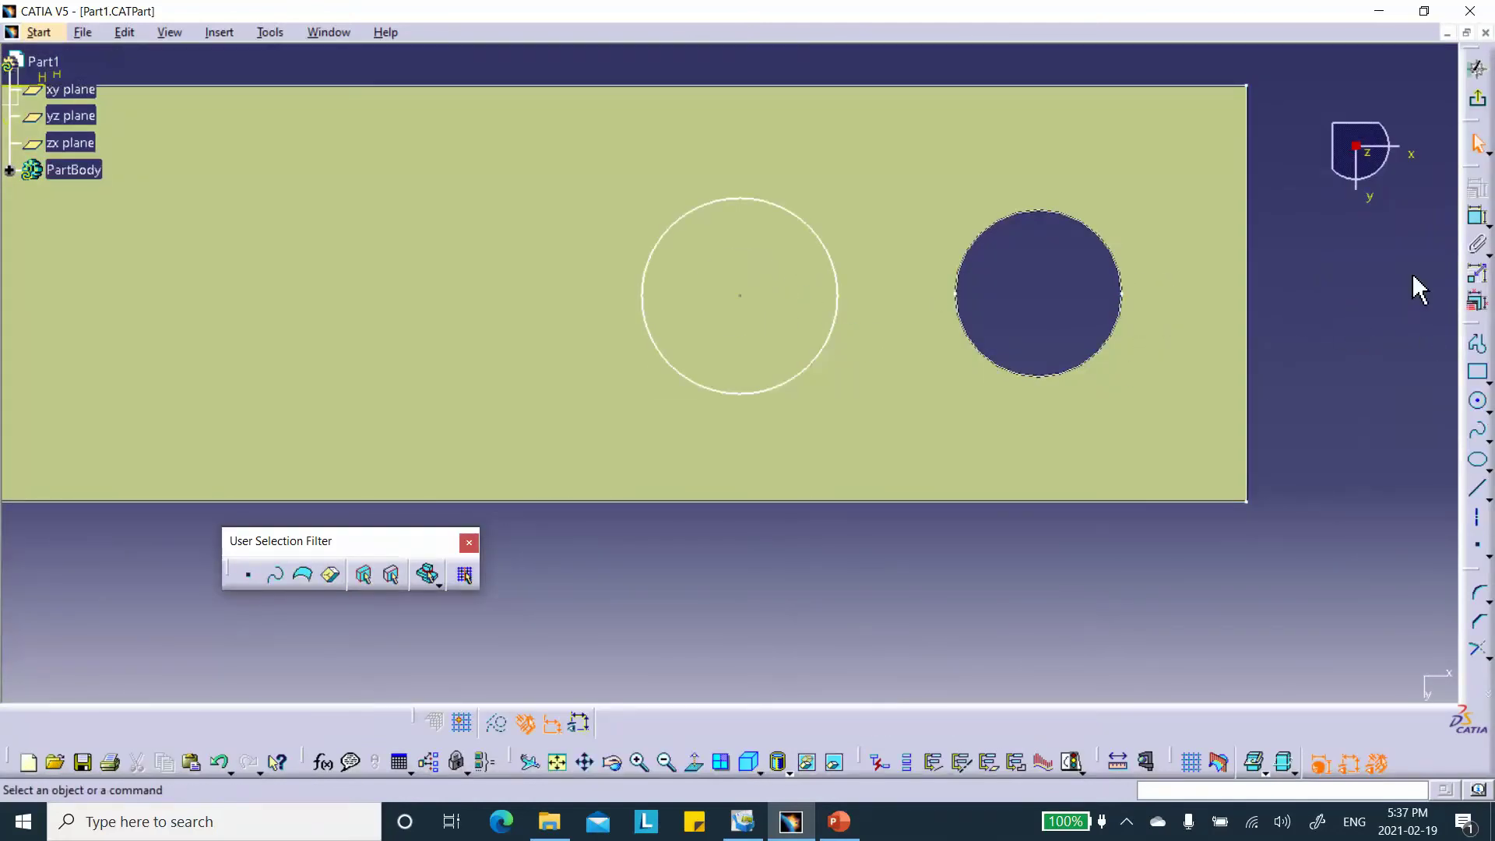
# Dimension the new circle's diameter and set it to 20 mm
pyautogui.click(810, 228)
pyautogui.click(853, 183)
pyautogui.doubleClick(857, 183)
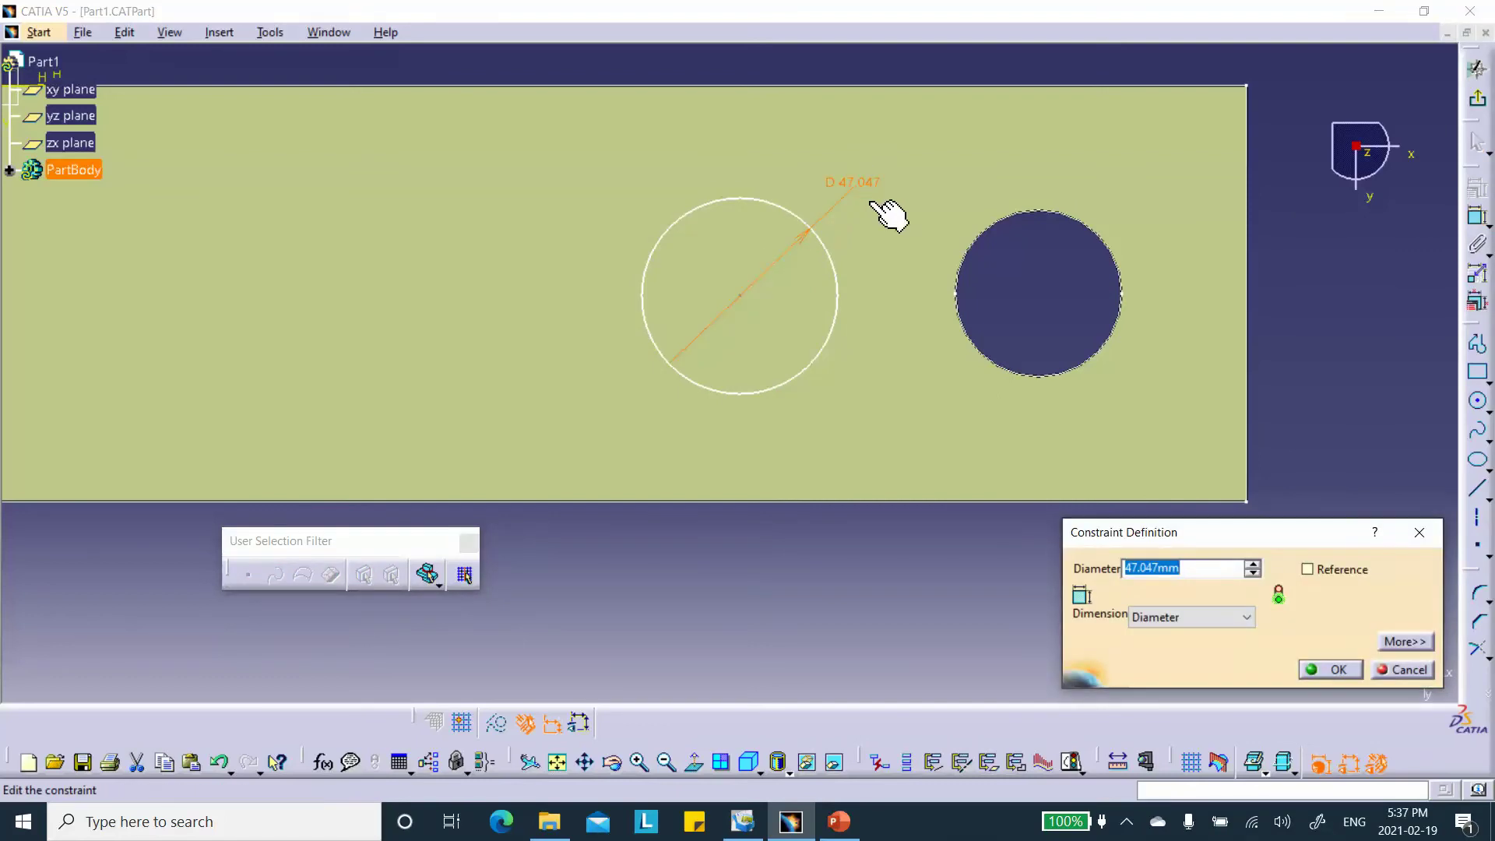
pyautogui.write('20mm')
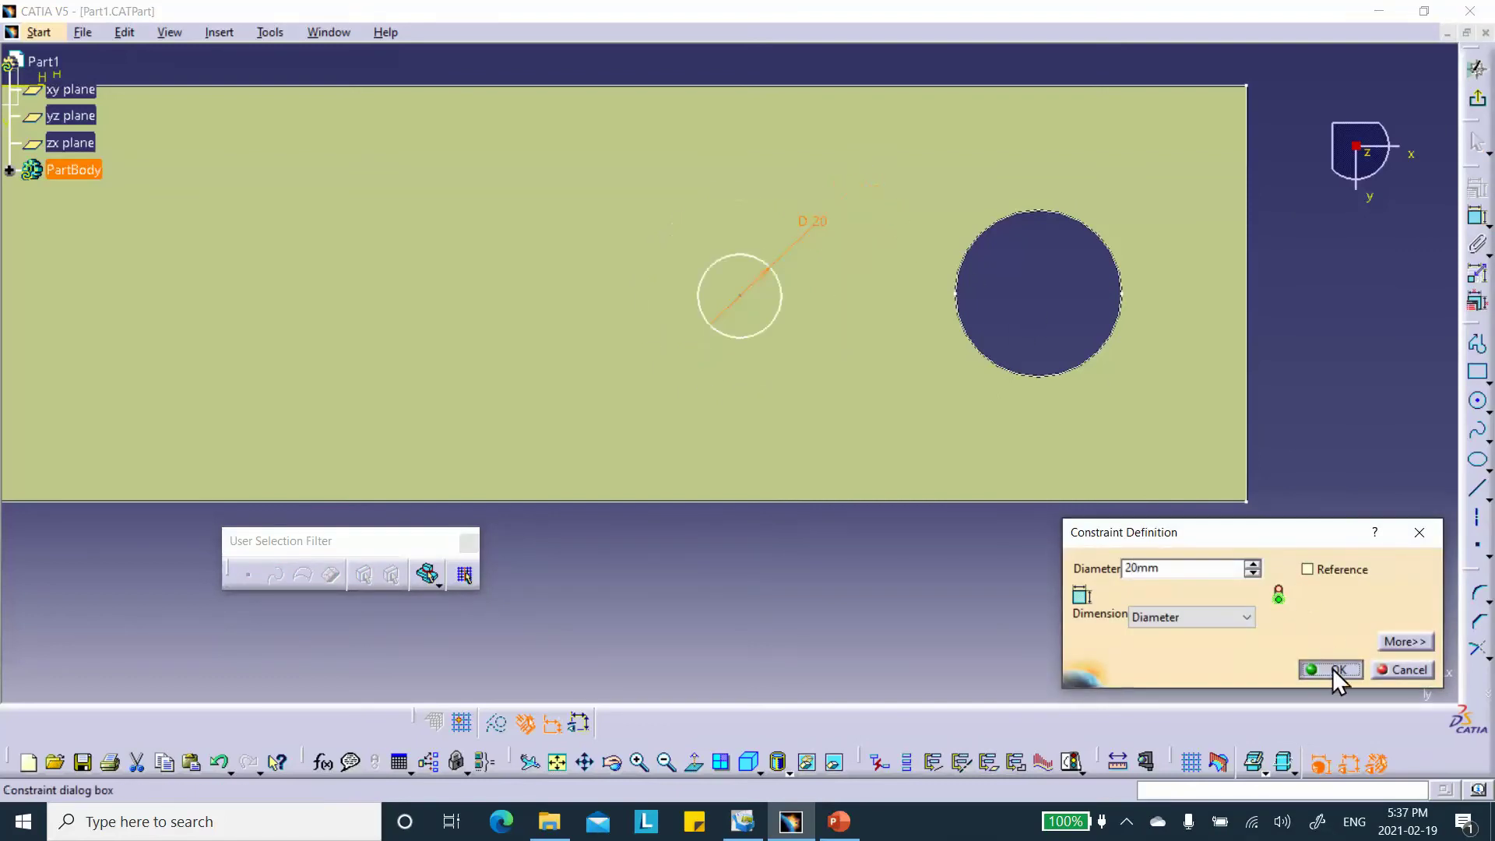
pyautogui.click(1334, 669)
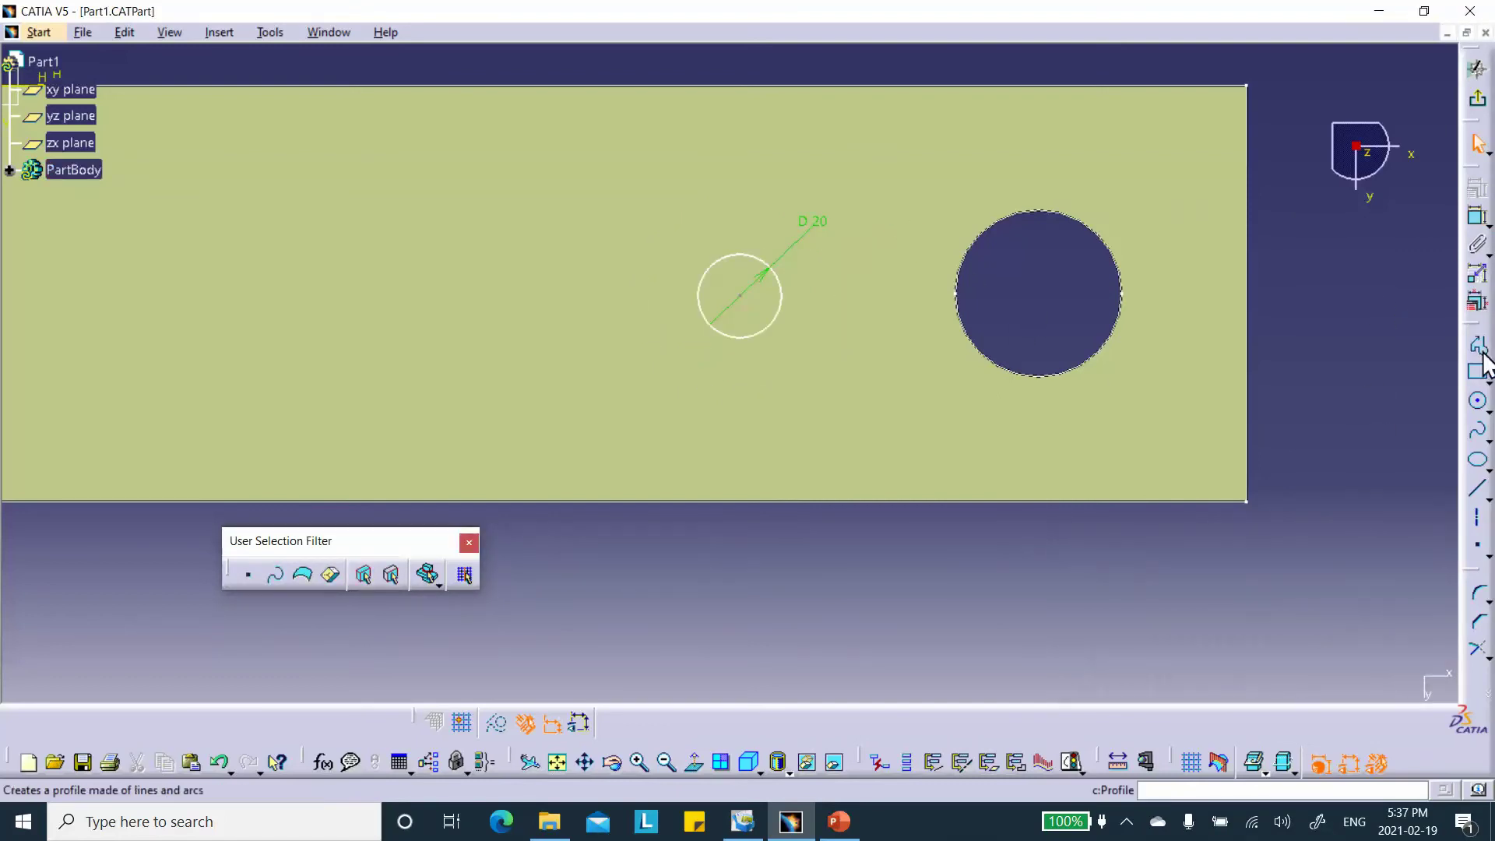
pyautogui.click(1478, 401)
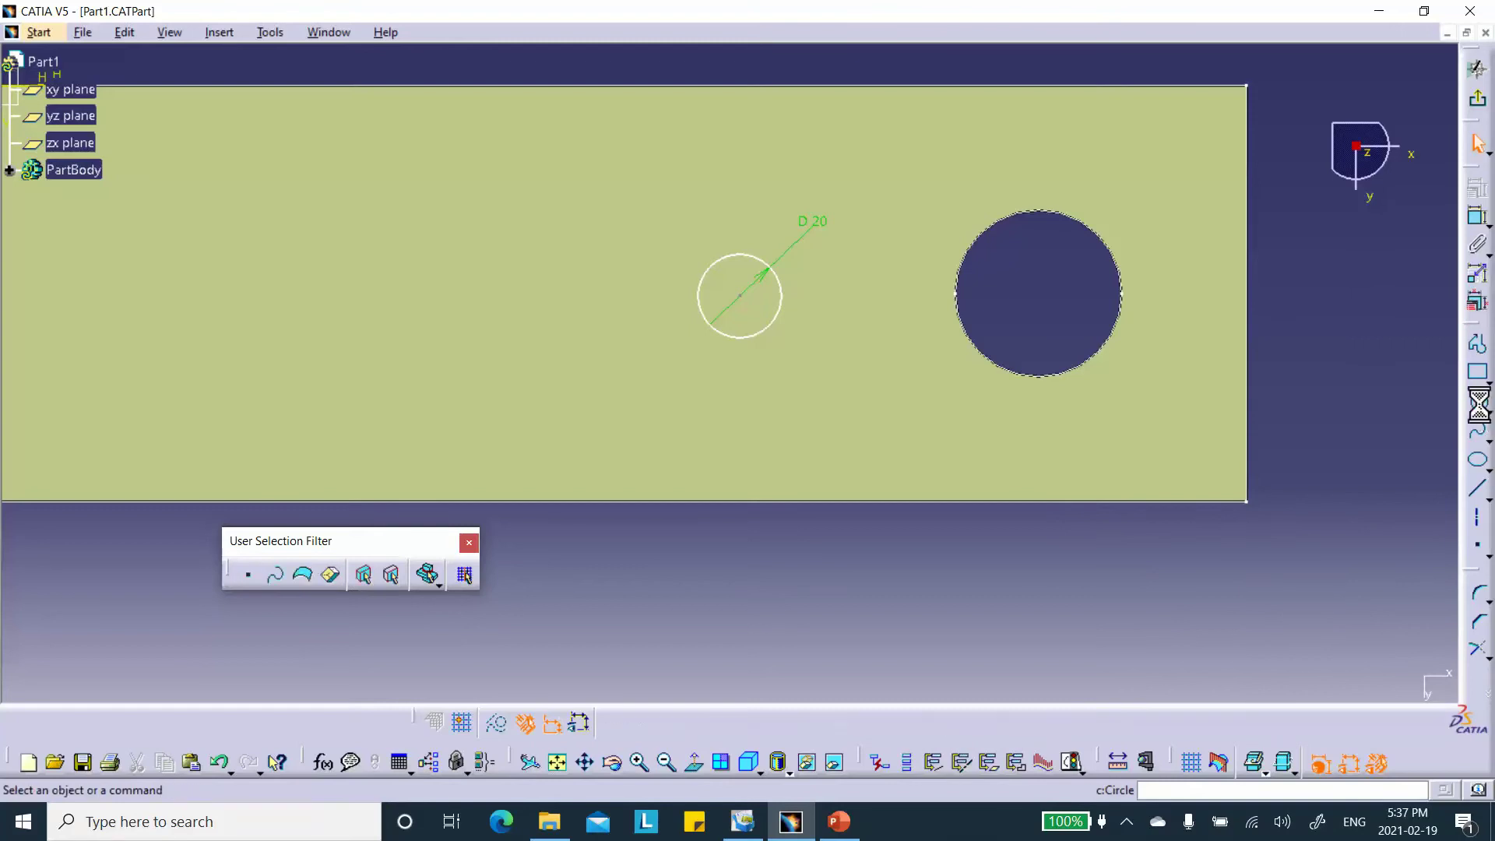
# Dimension the small circle's center from the short edge near the large hole and set the distance to 150 mm
pyautogui.click(1478, 218)
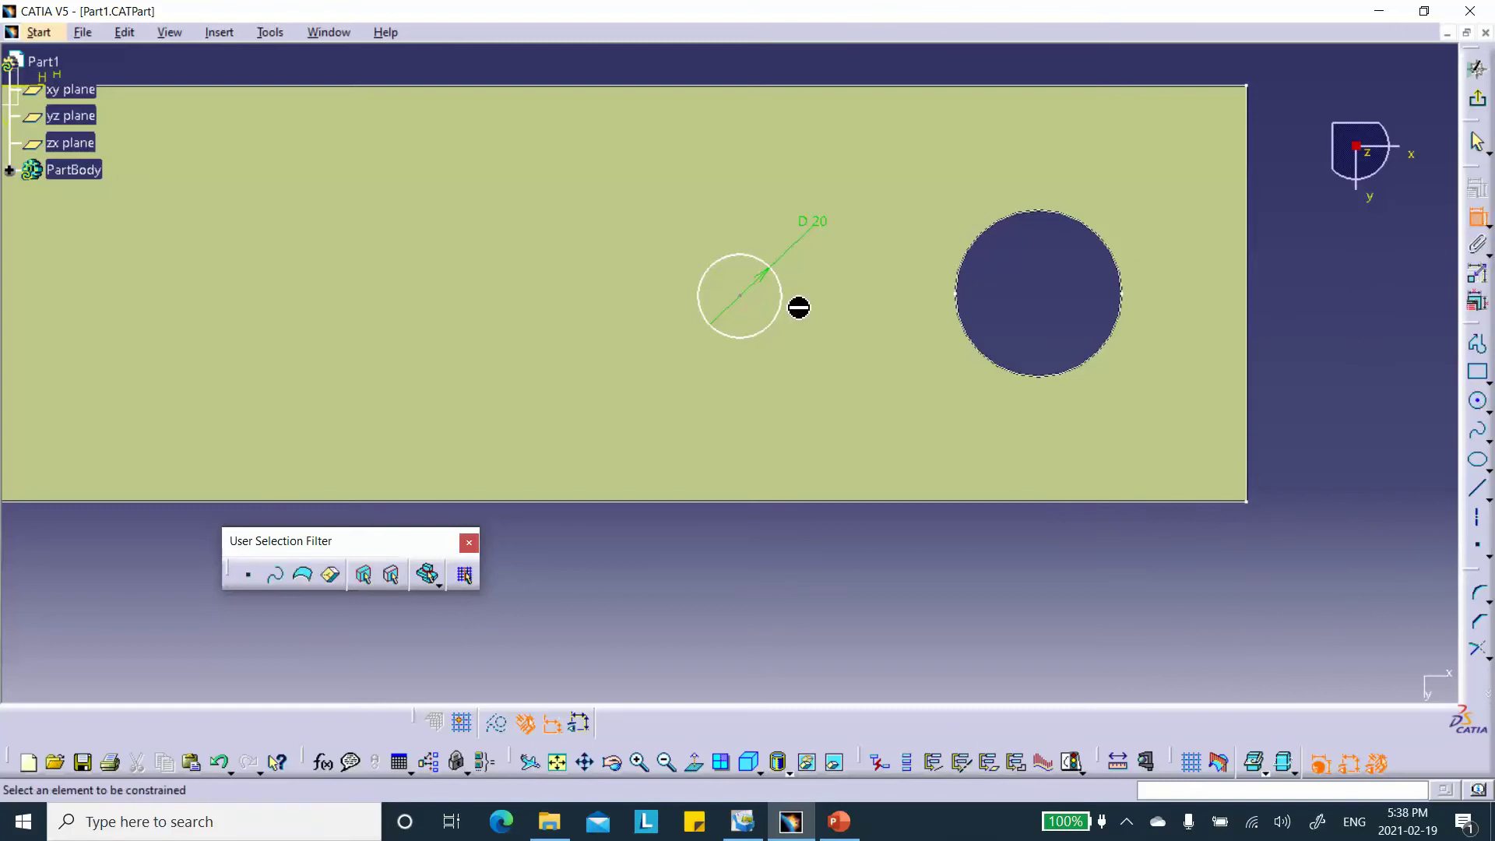
pyautogui.click(740, 297)
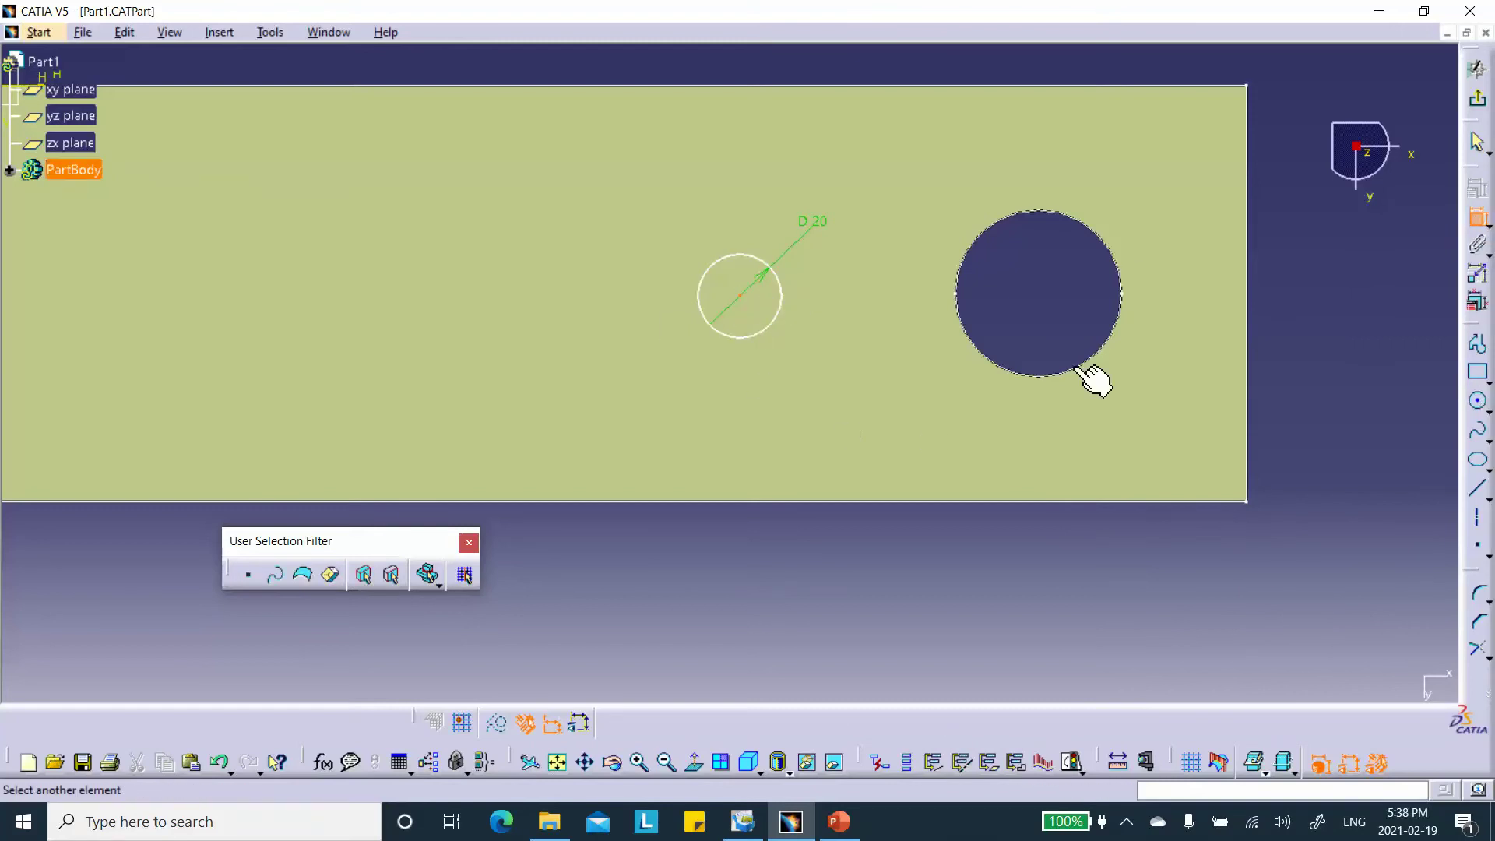
pyautogui.click(1247, 304)
pyautogui.click(1032, 573)
pyautogui.doubleClick(1032, 569)
pyautogui.write('150')
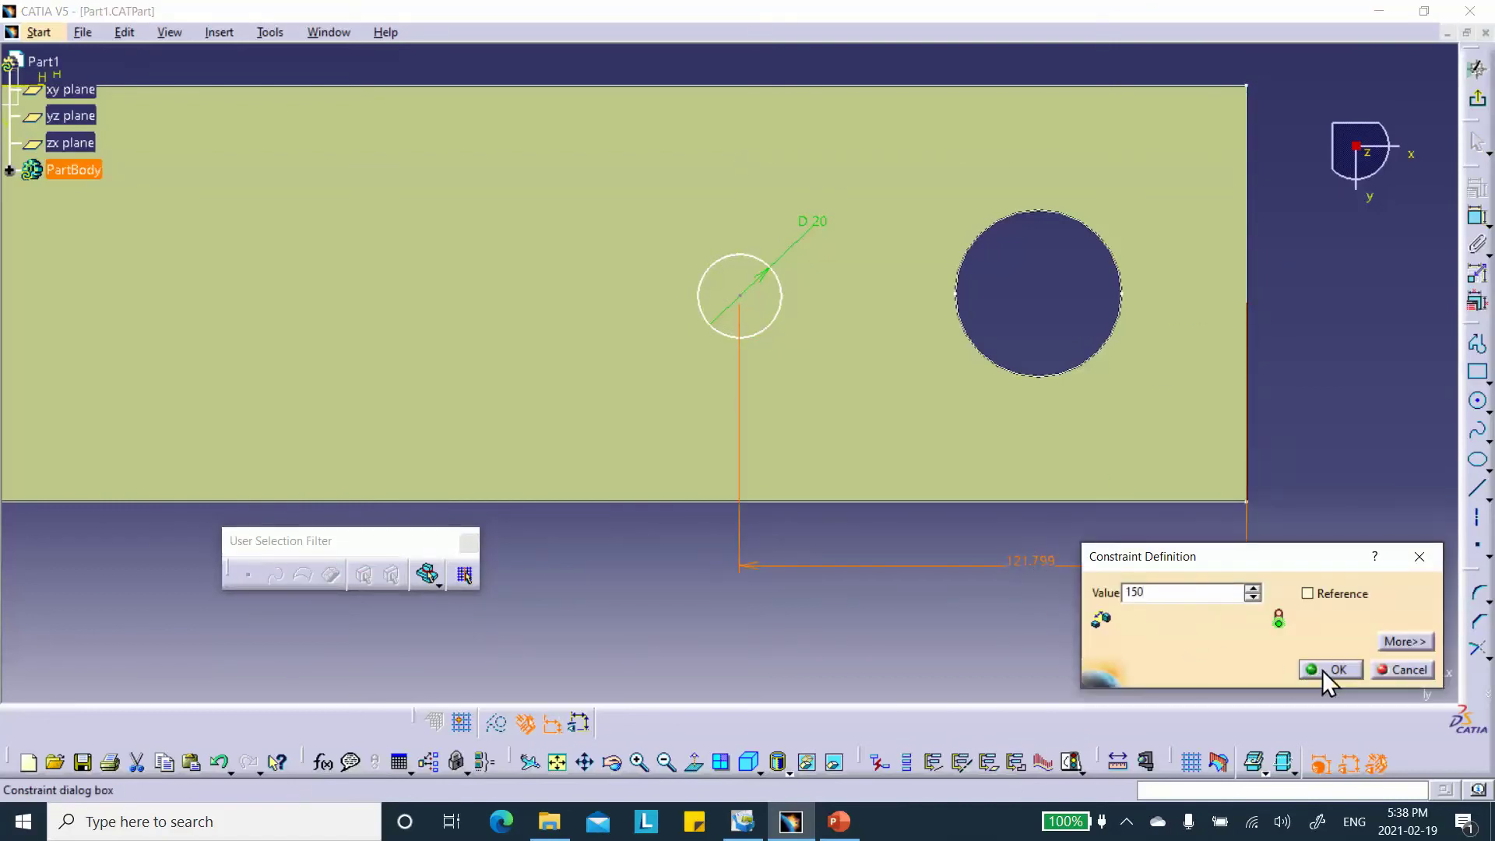
pyautogui.click(1324, 670)
# Constrain the small circle's center as an equidistant point between the plate's two long edges and exit the sketch
pyautogui.click(997, 615)
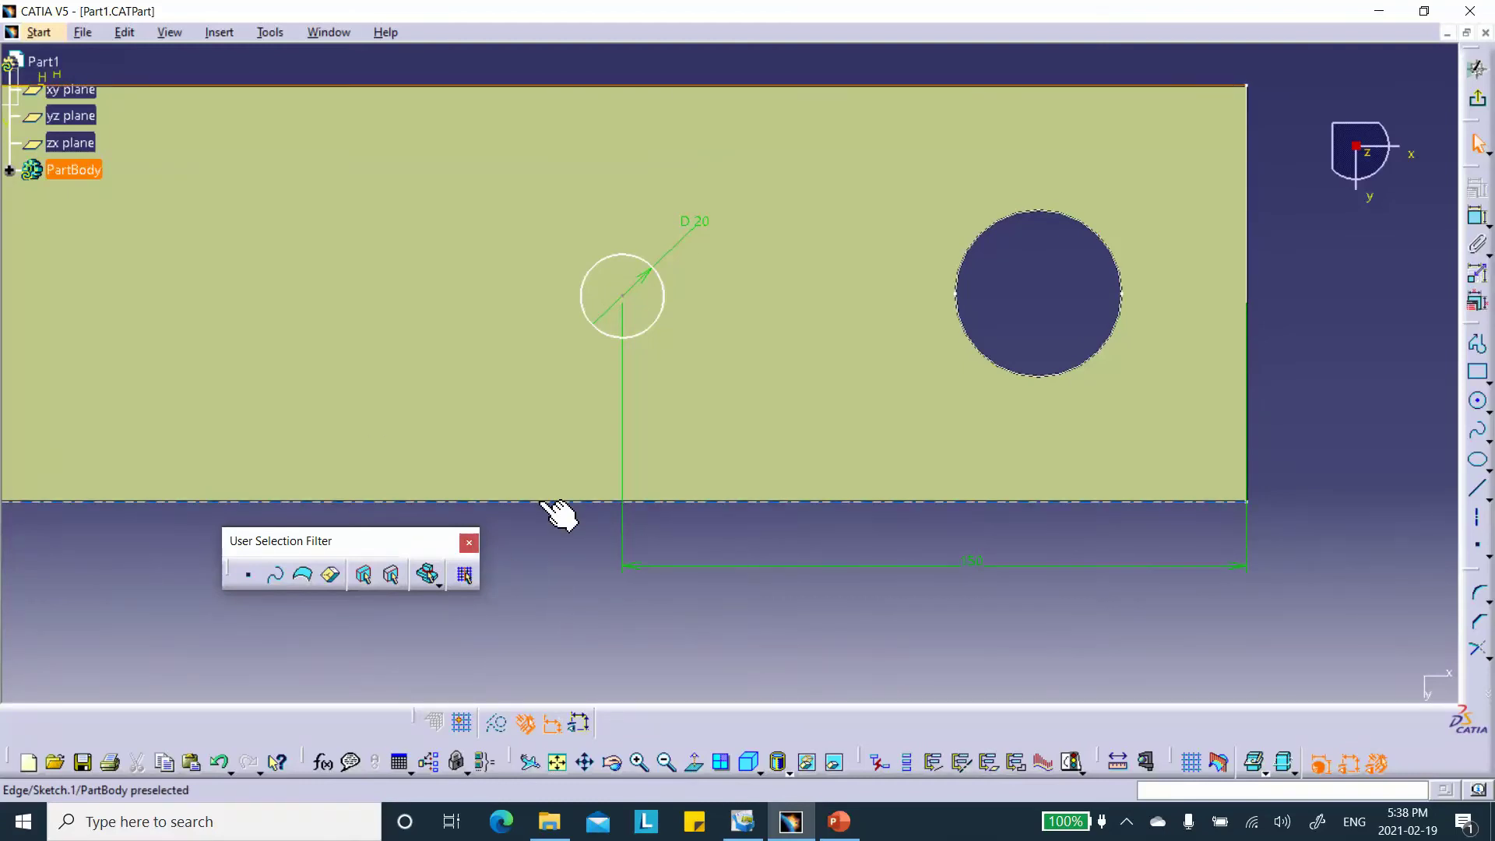
pyautogui.click(623, 295)
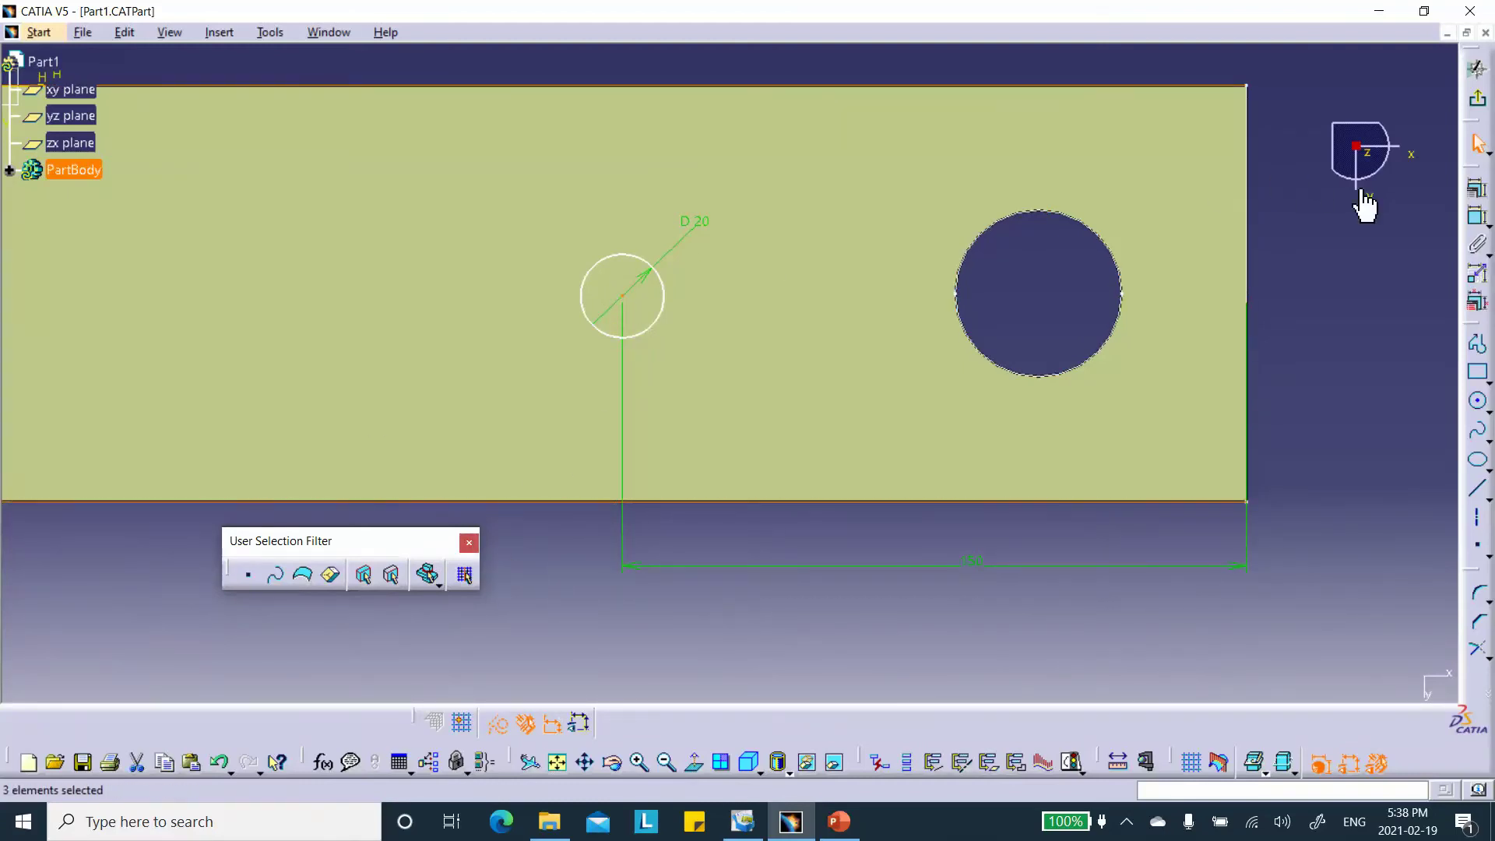
pyautogui.click(1481, 219)
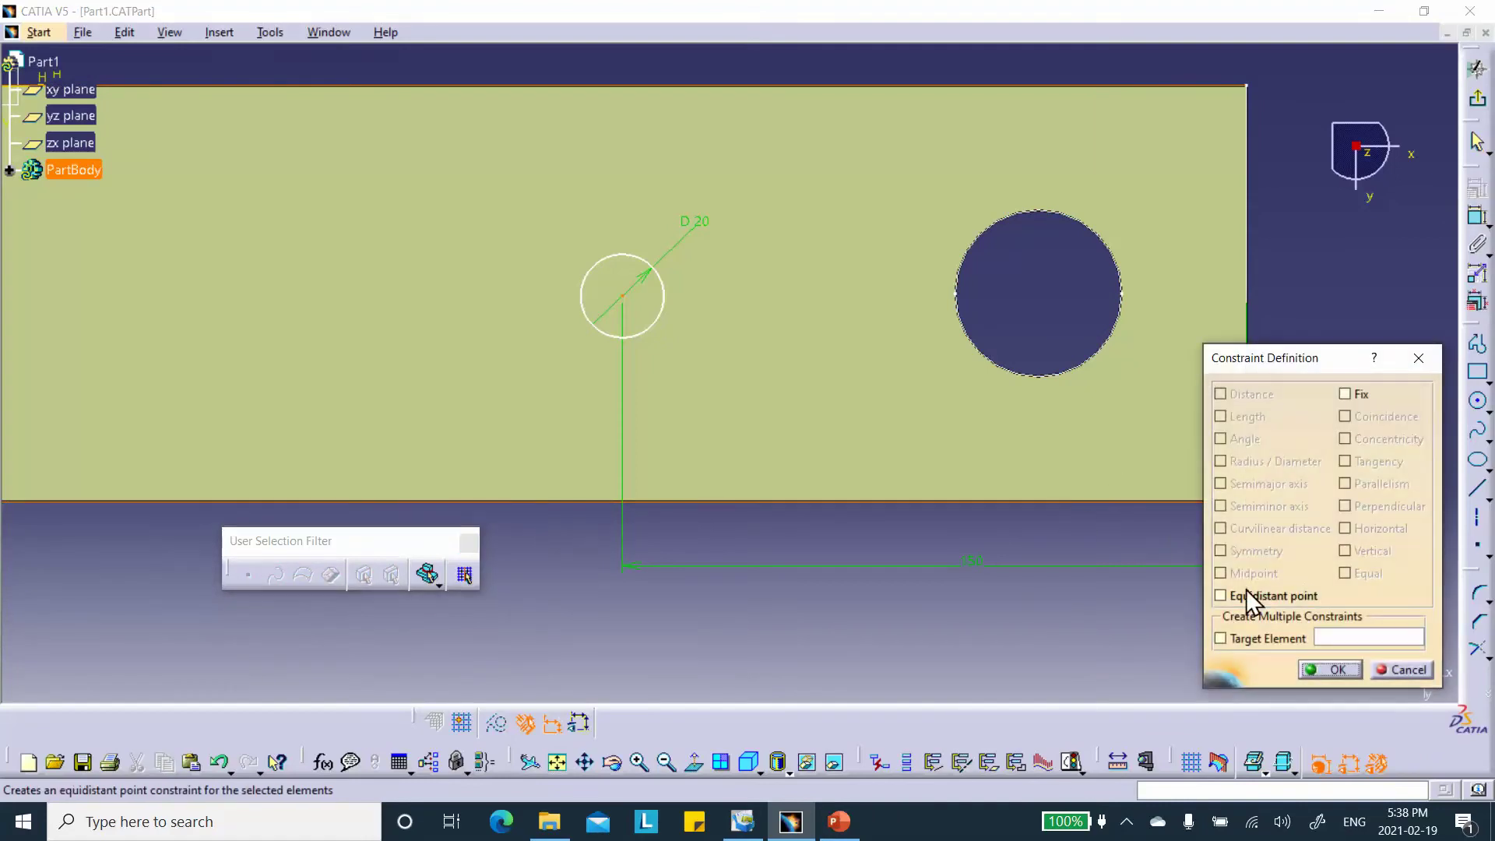
pyautogui.click(1221, 596)
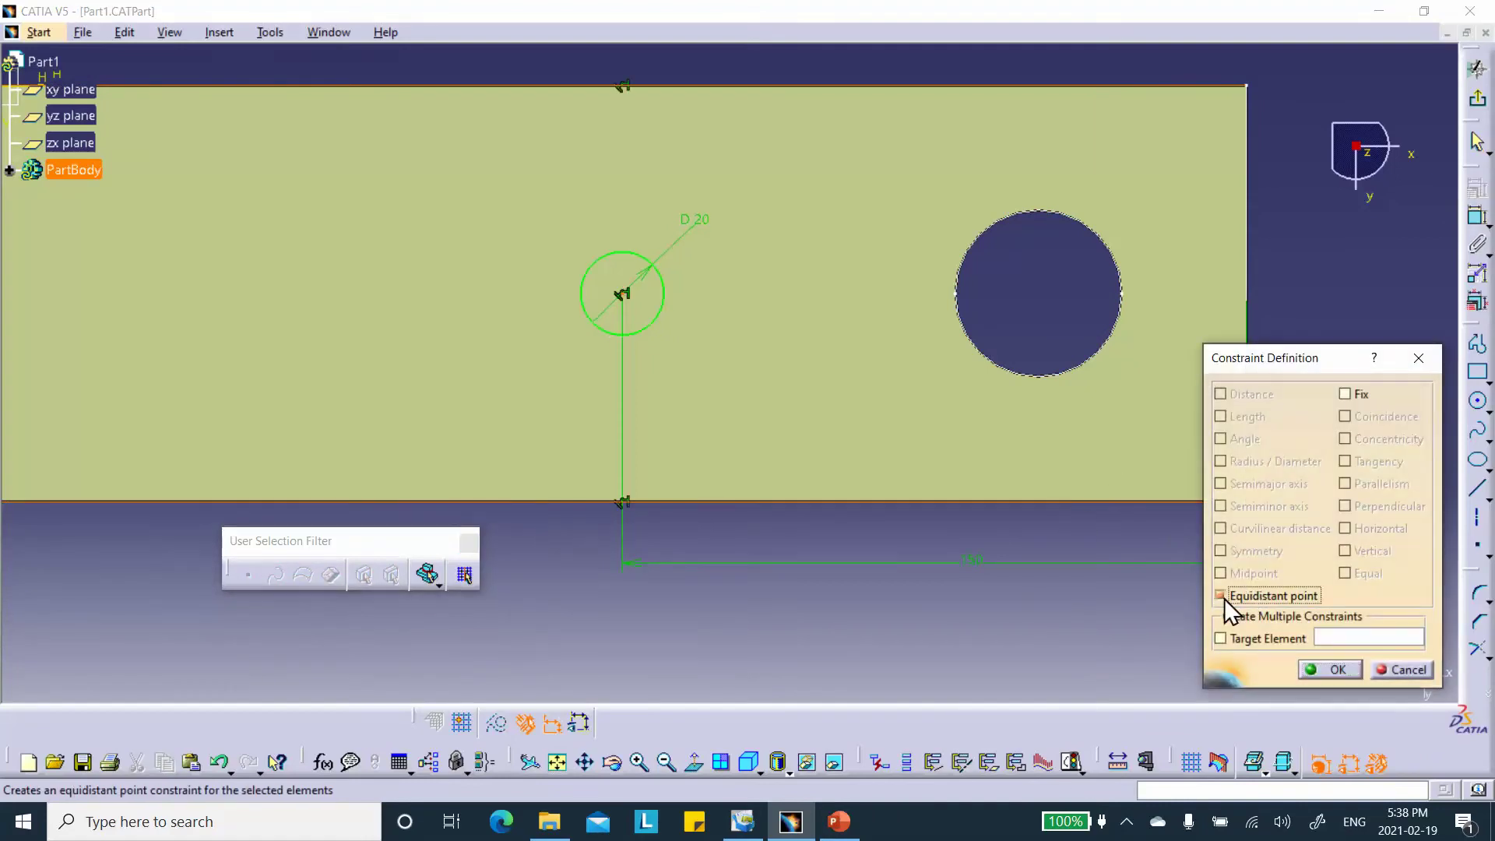
pyautogui.click(1332, 669)
pyautogui.click(1476, 98)
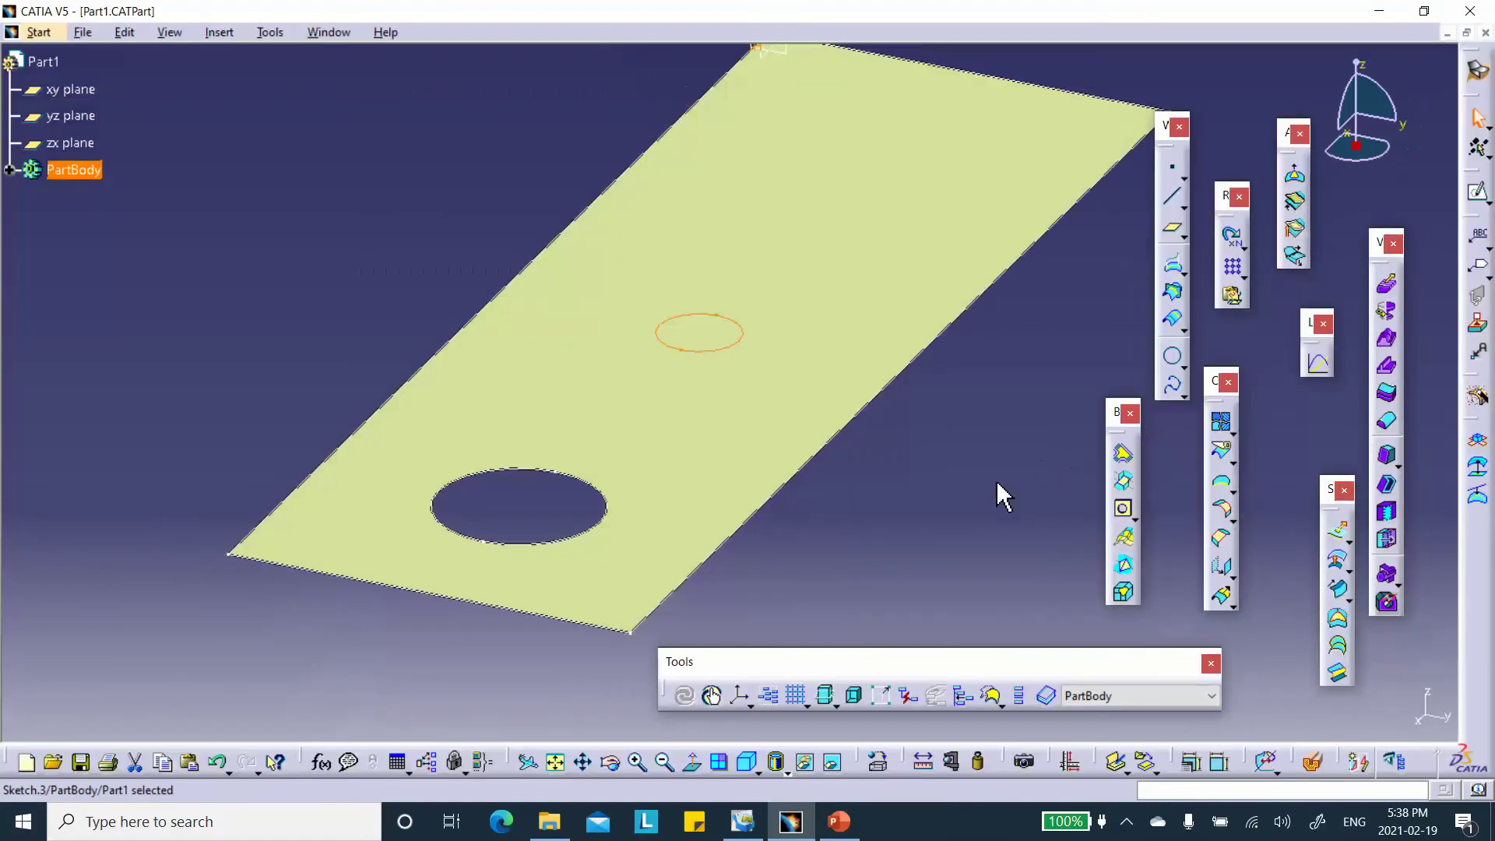
# Check the PowerPoint drawing, then return to CATIA and split the plate surface with the 20 mm circle sketch to cut the small hole
pyautogui.click(833, 828)
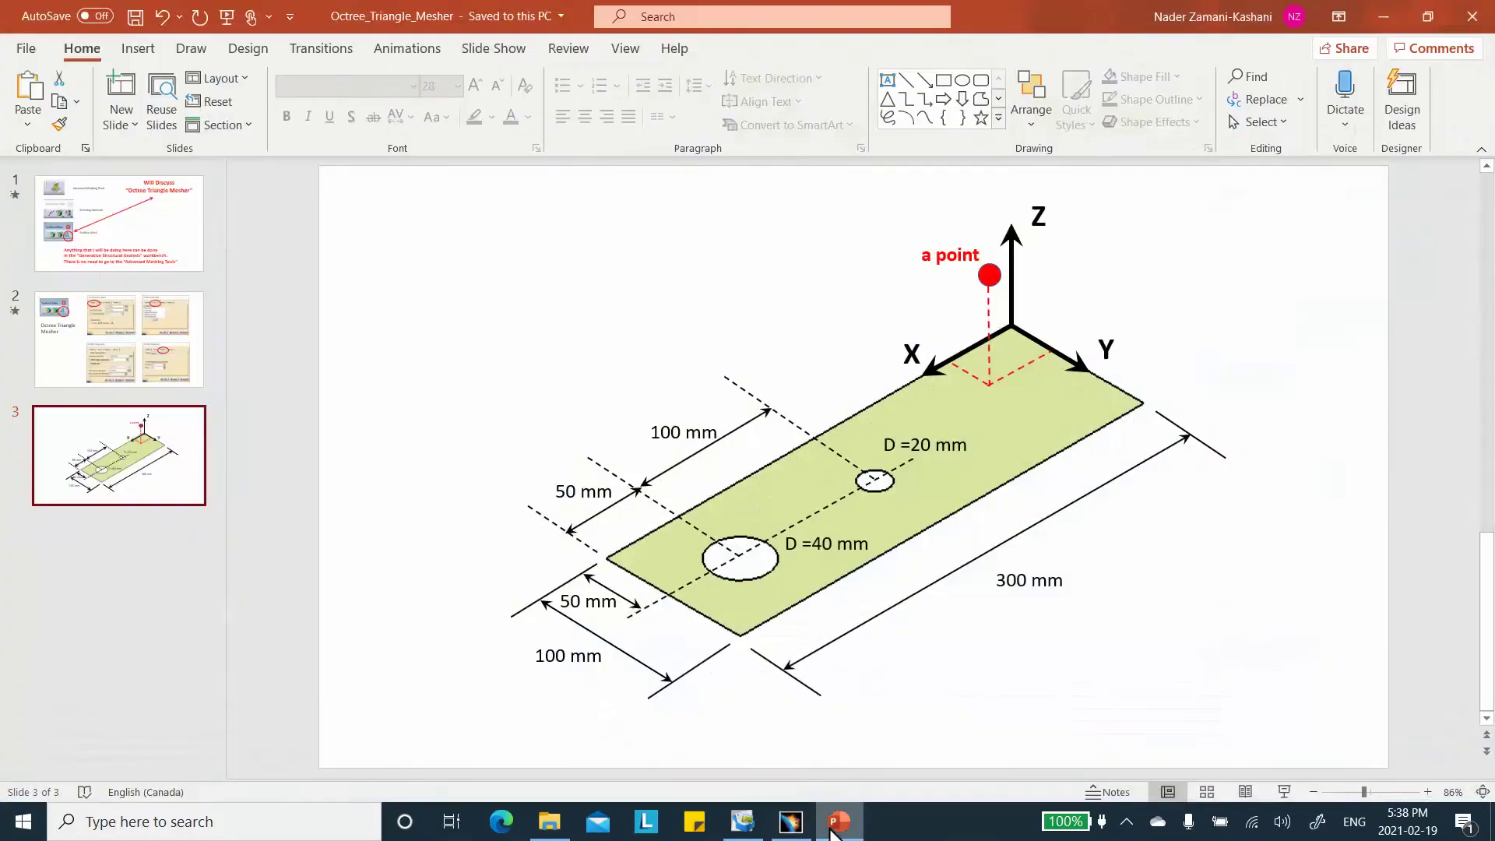
pyautogui.click(834, 829)
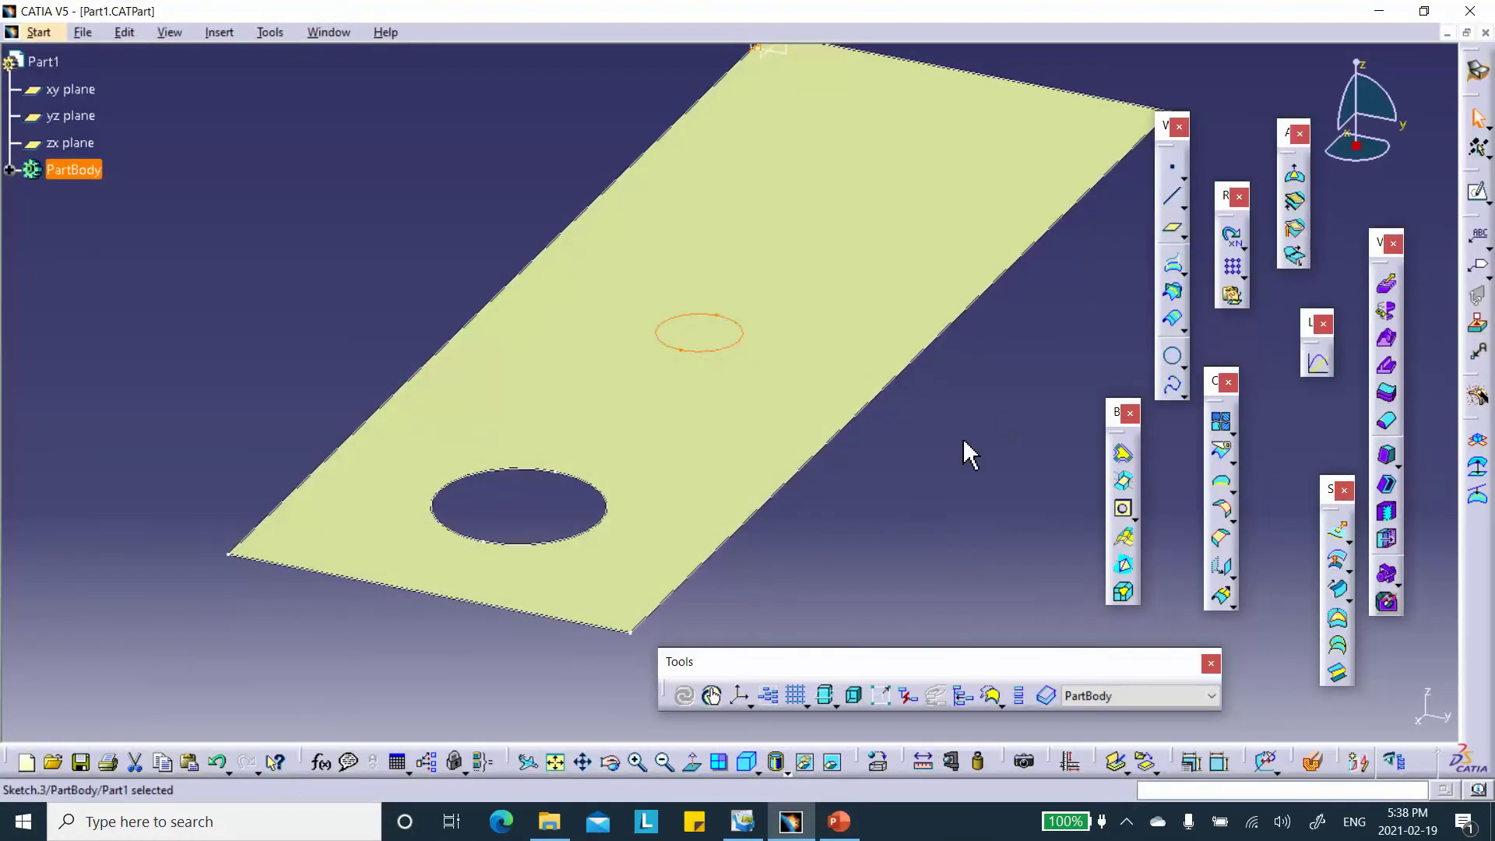
pyautogui.click(989, 453)
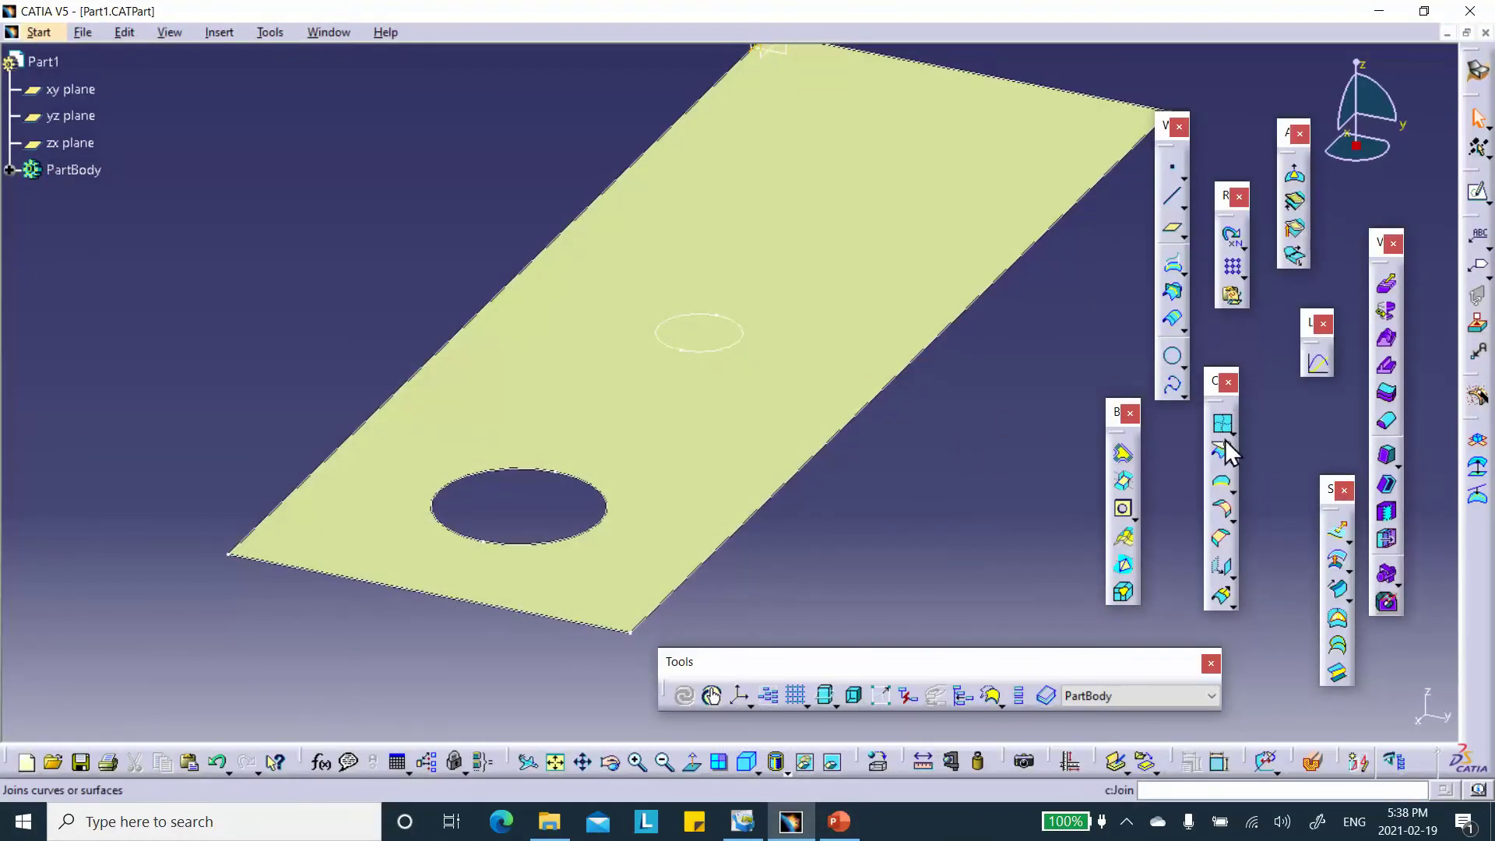
pyautogui.click(1221, 481)
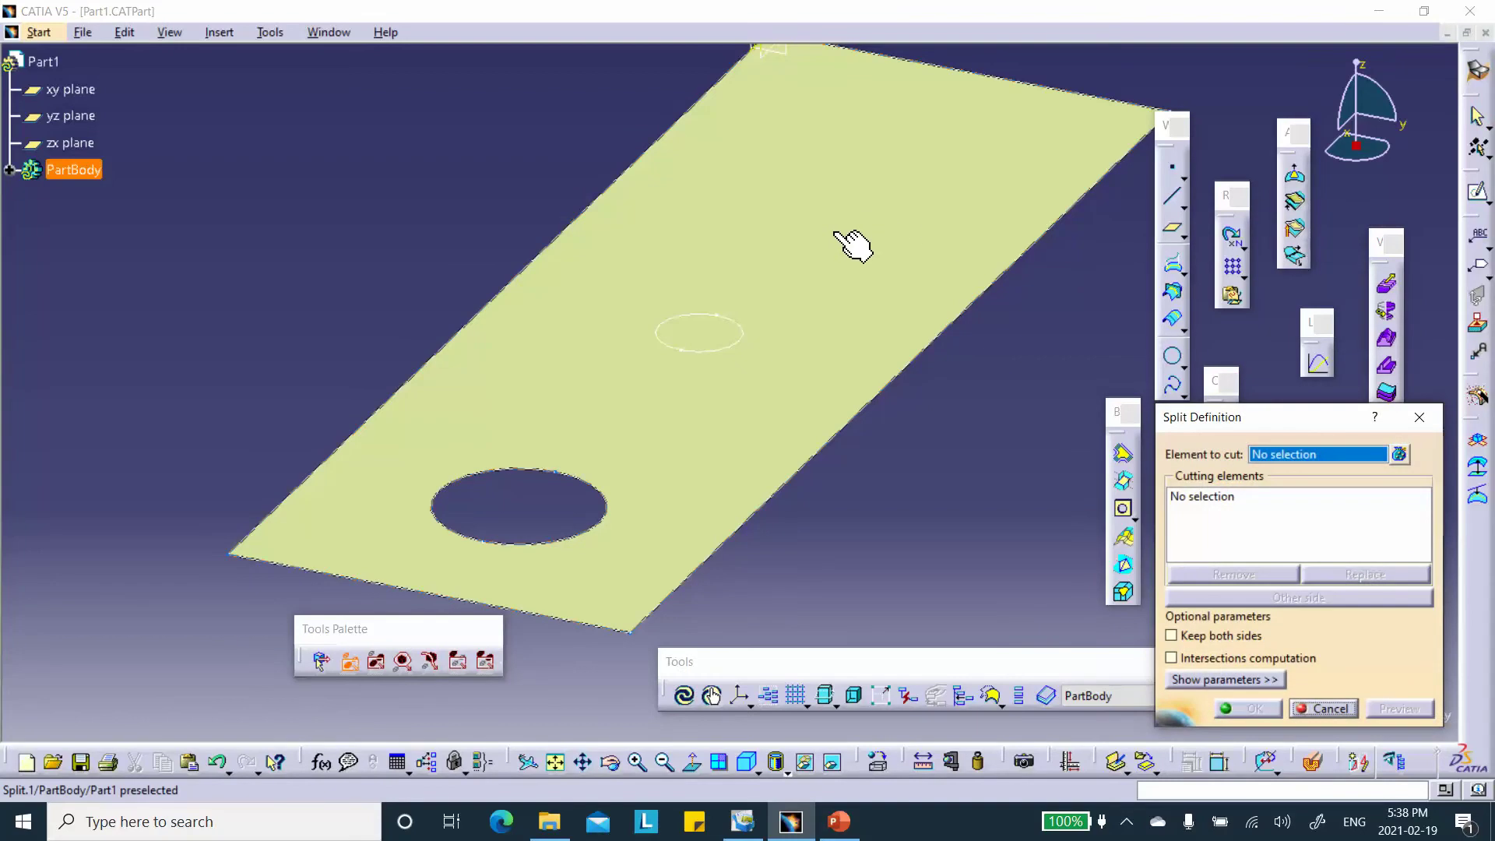
pyautogui.click(853, 246)
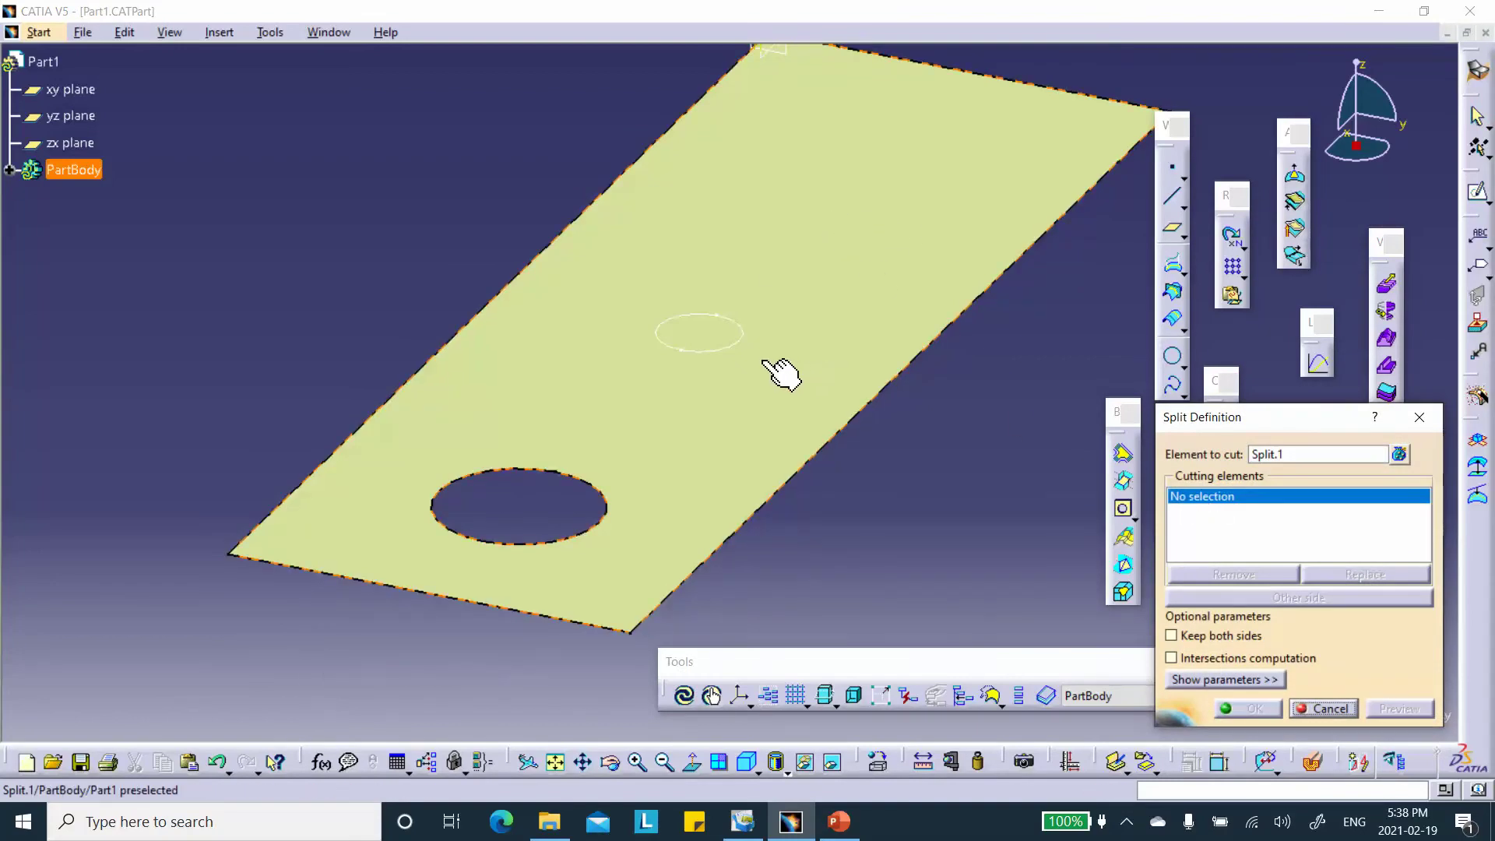
pyautogui.click(736, 342)
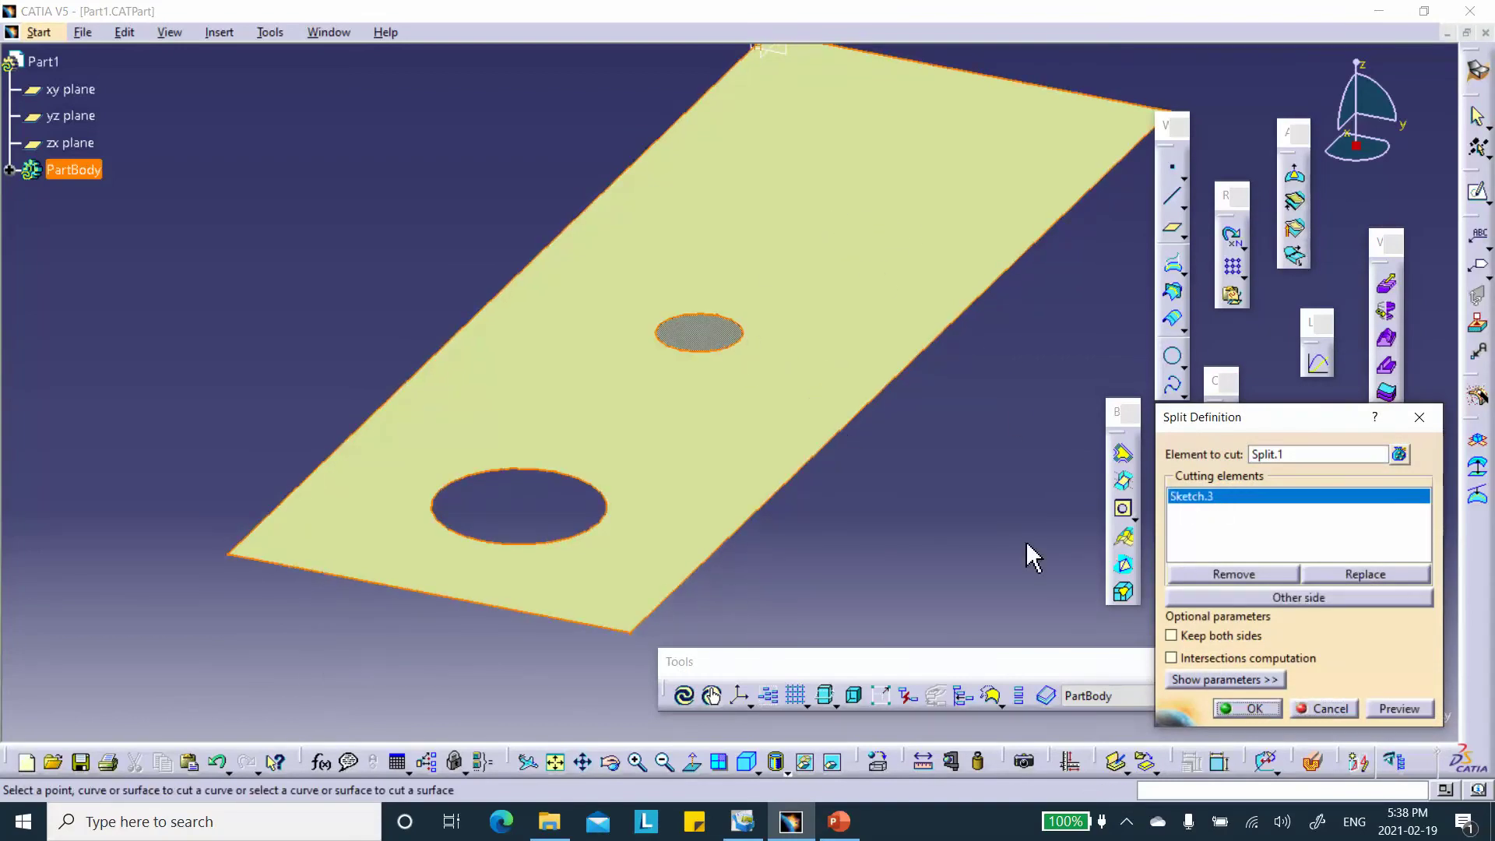
pyautogui.click(1245, 708)
pyautogui.moveTo(1015, 467); pyautogui.dragTo(810, 167, button='middle')
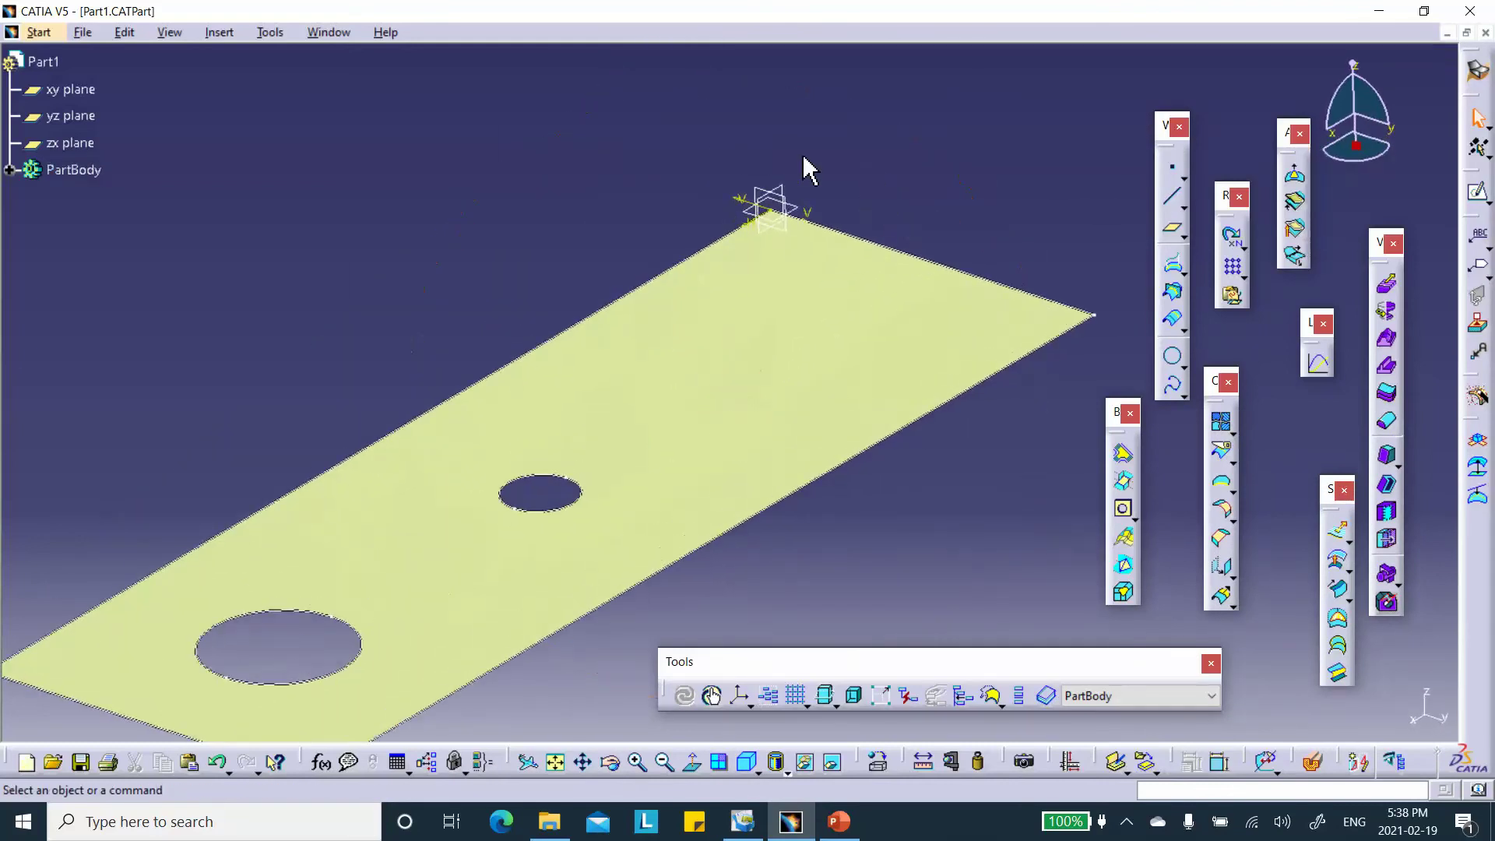
# Hide the xy, yz and zx planes together with the sketch axis direction, and check the hidden space
pyautogui.click(779, 199)
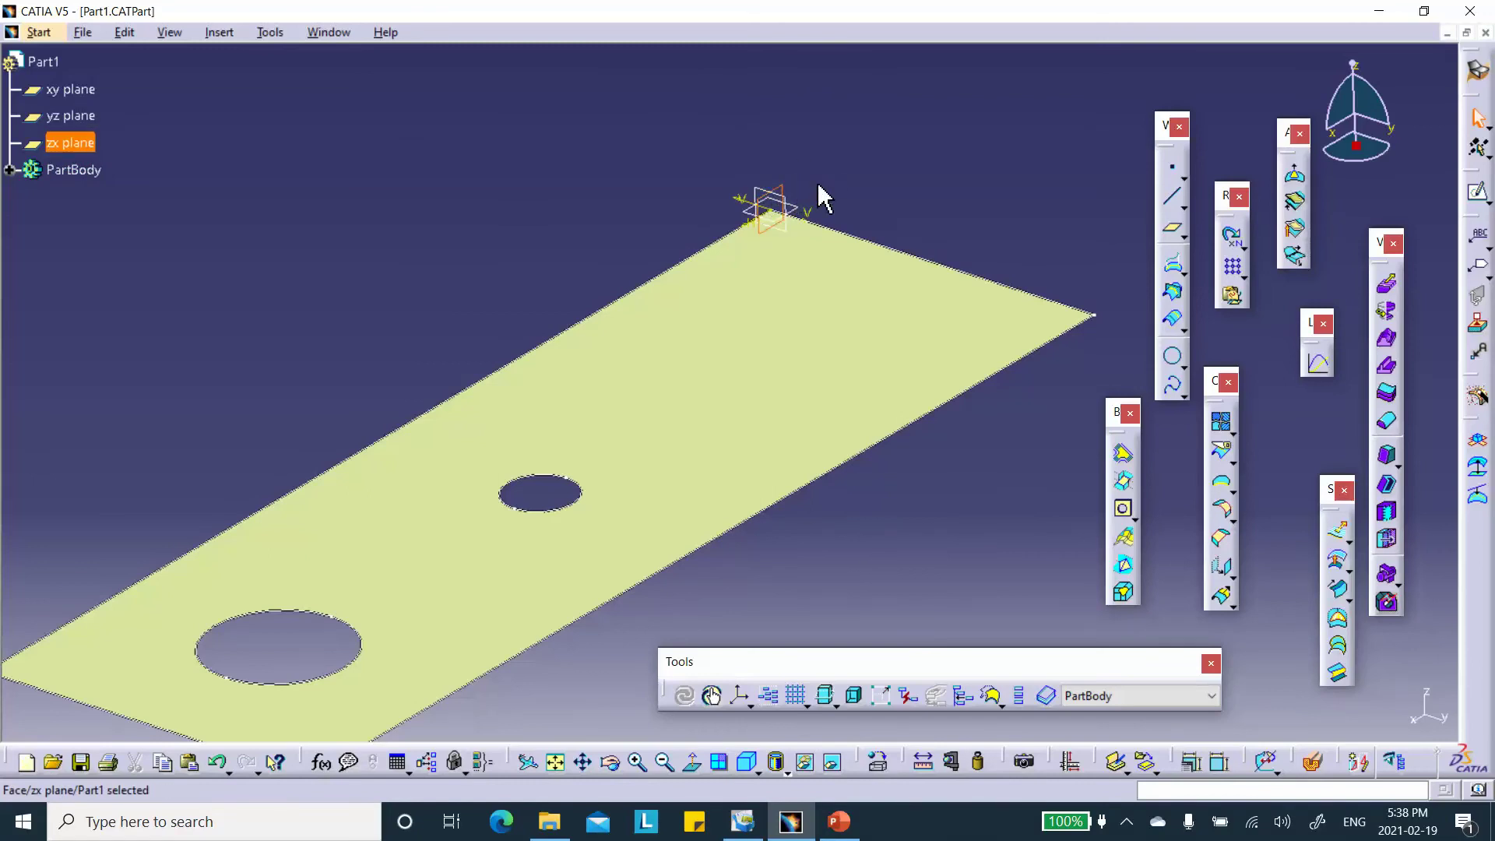
pyautogui.keyDown('ctrl'); pyautogui.click(773, 201); pyautogui.keyUp('ctrl')
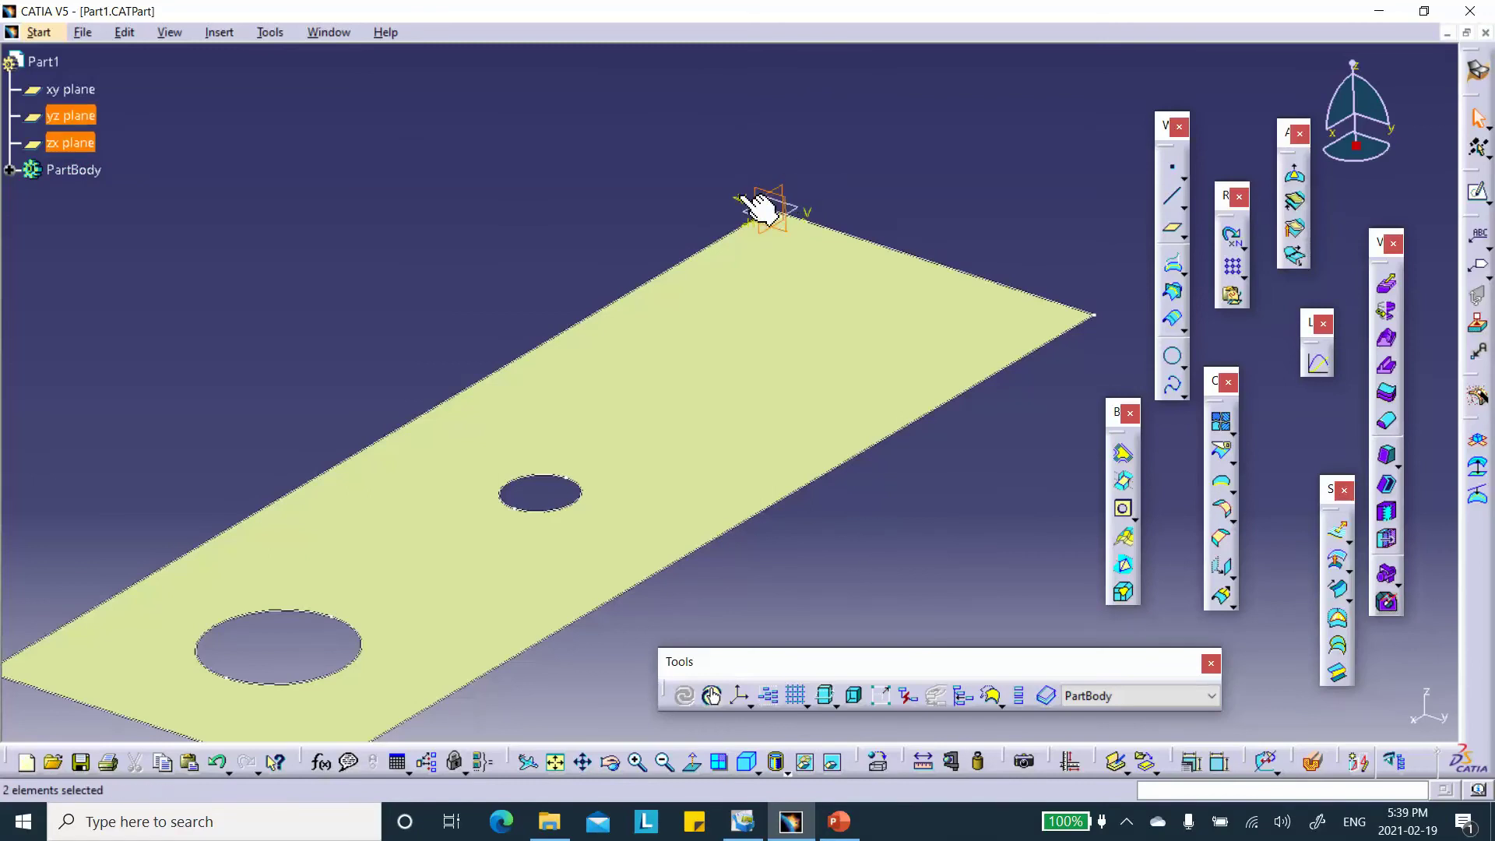
pyautogui.keyDown('ctrl'); pyautogui.click(759, 224); pyautogui.keyUp('ctrl')
pyautogui.keyDown('ctrl'); pyautogui.click(814, 214); pyautogui.keyUp('ctrl')
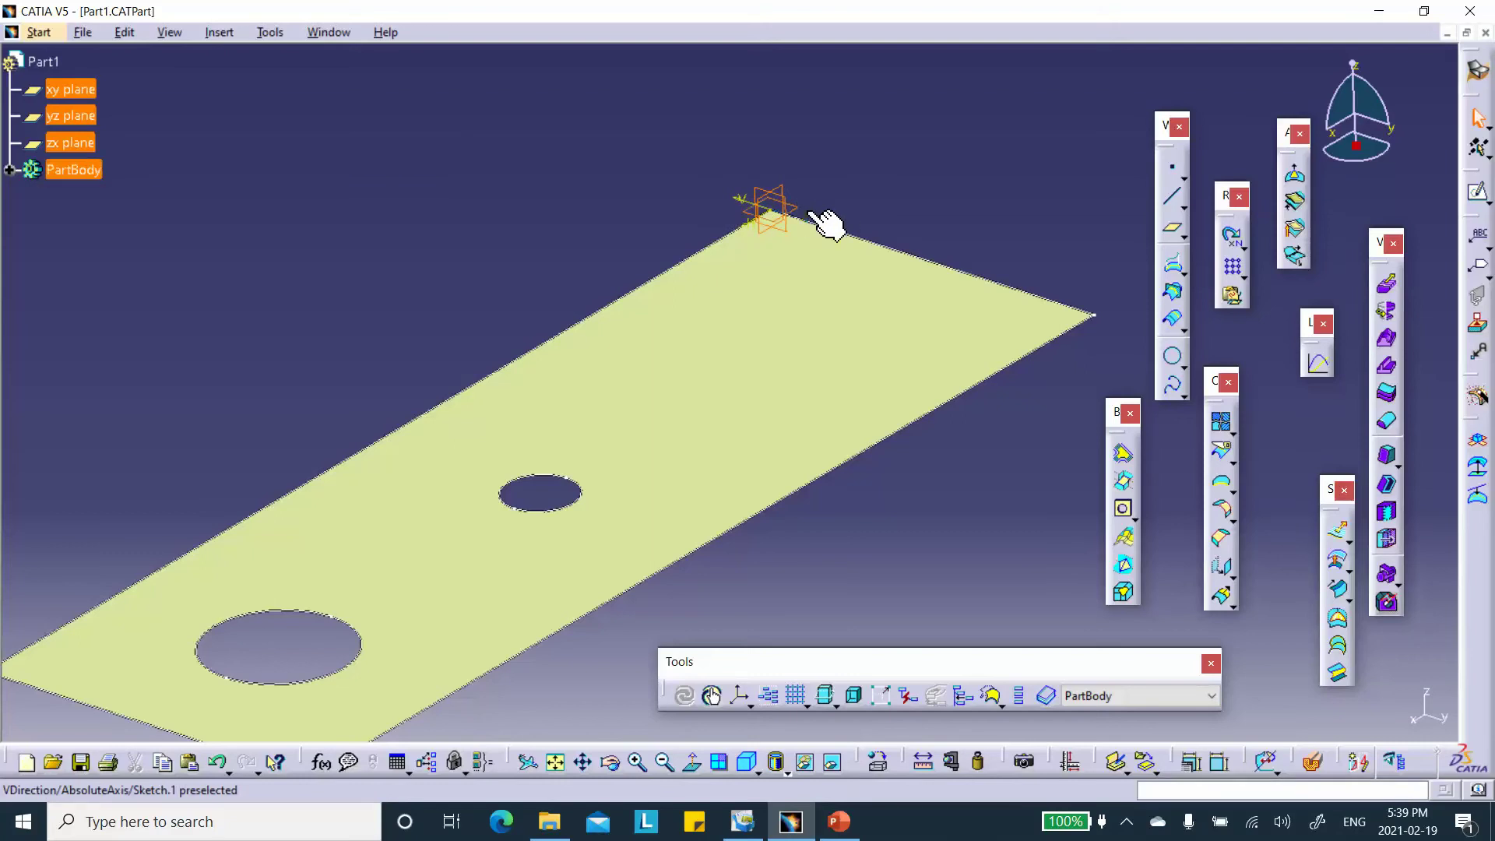
pyautogui.keyDown('ctrl'); pyautogui.click(747, 197); pyautogui.keyUp('ctrl')
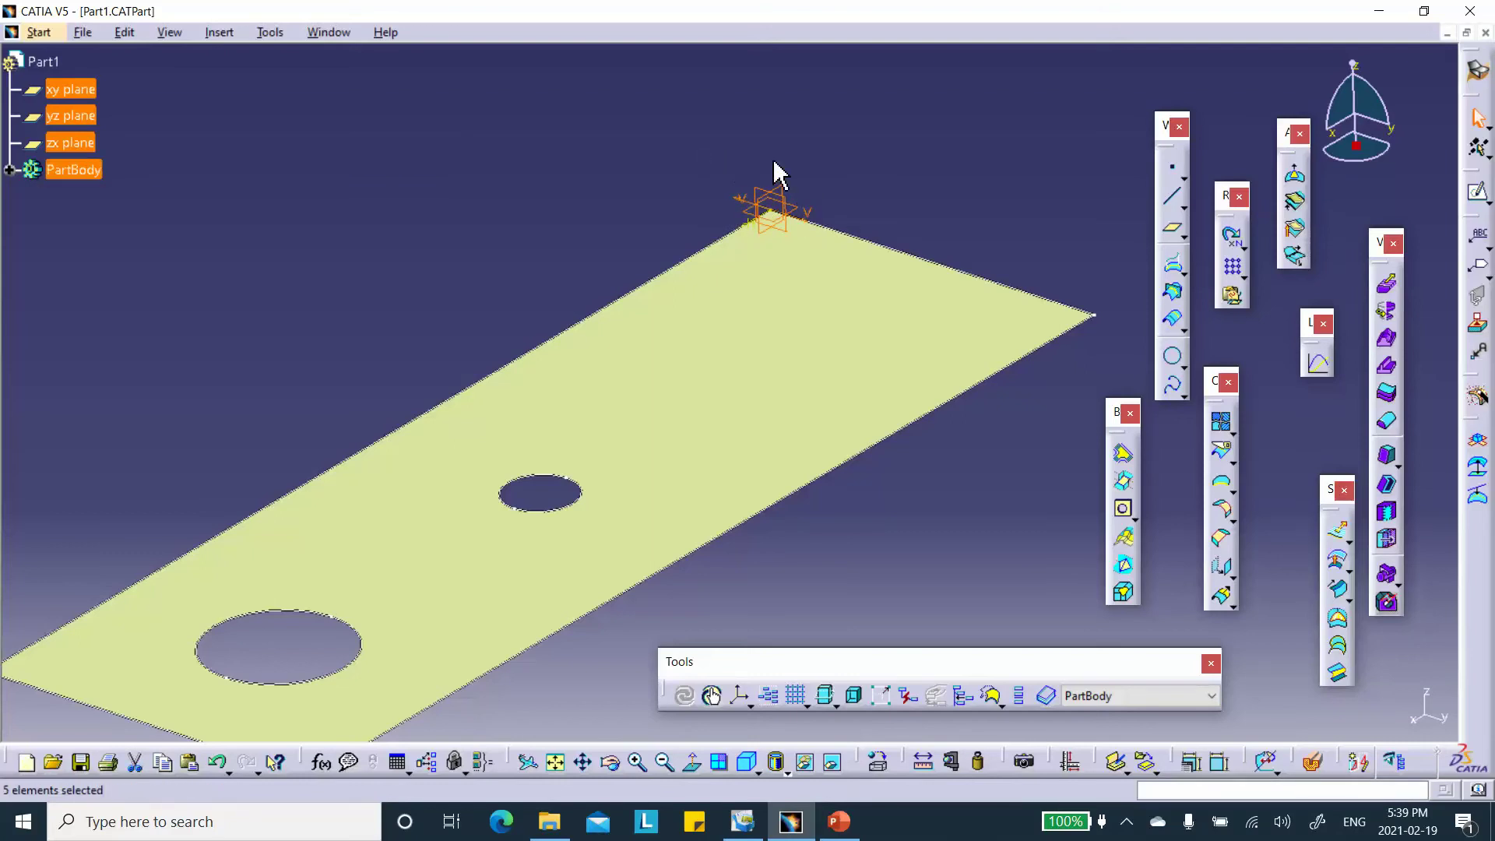
pyautogui.click(834, 764)
pyautogui.click(807, 765)
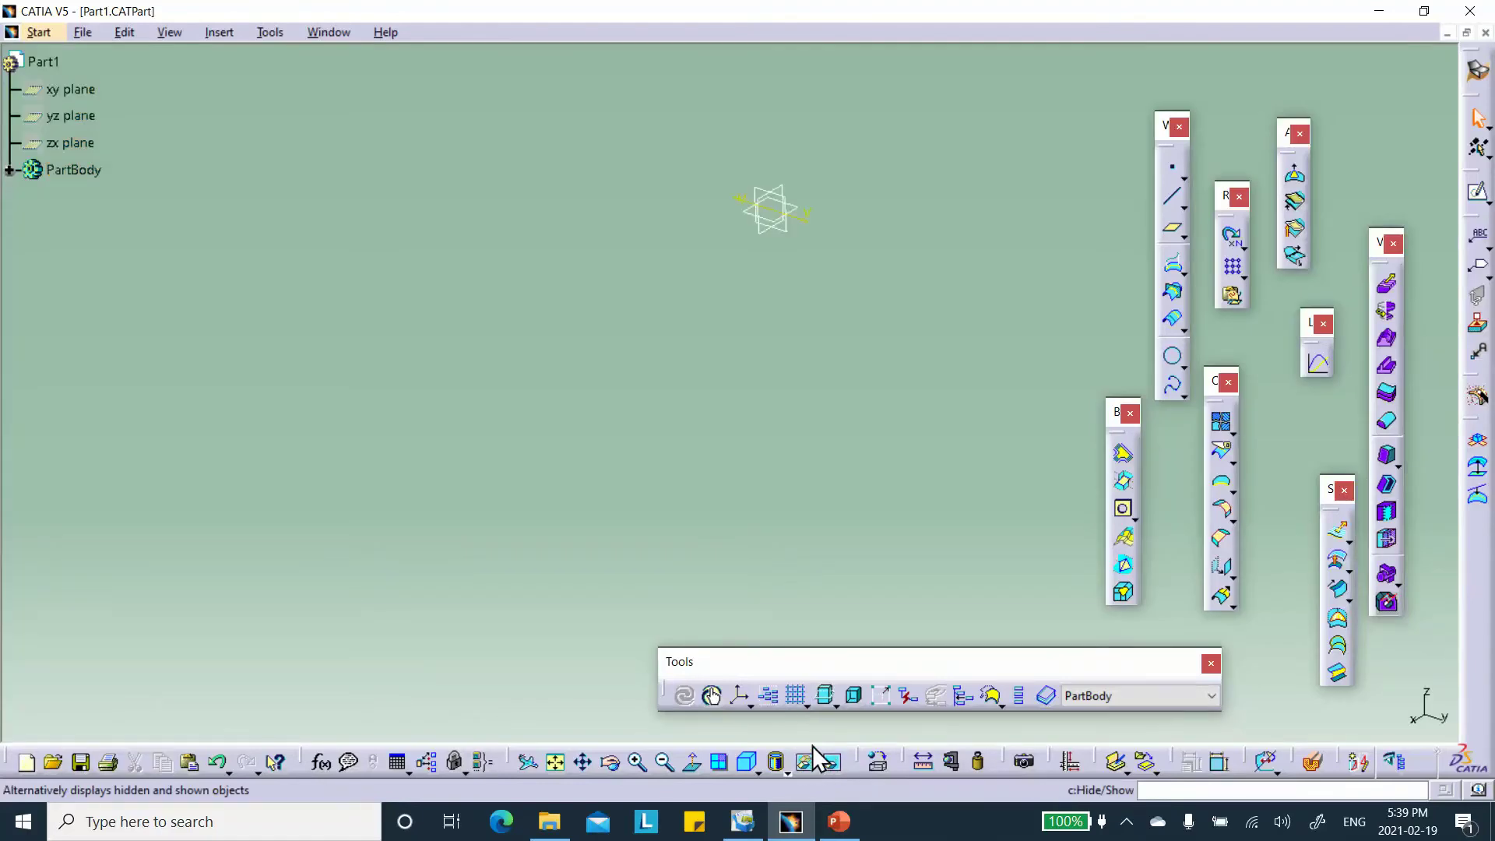
pyautogui.click(834, 765)
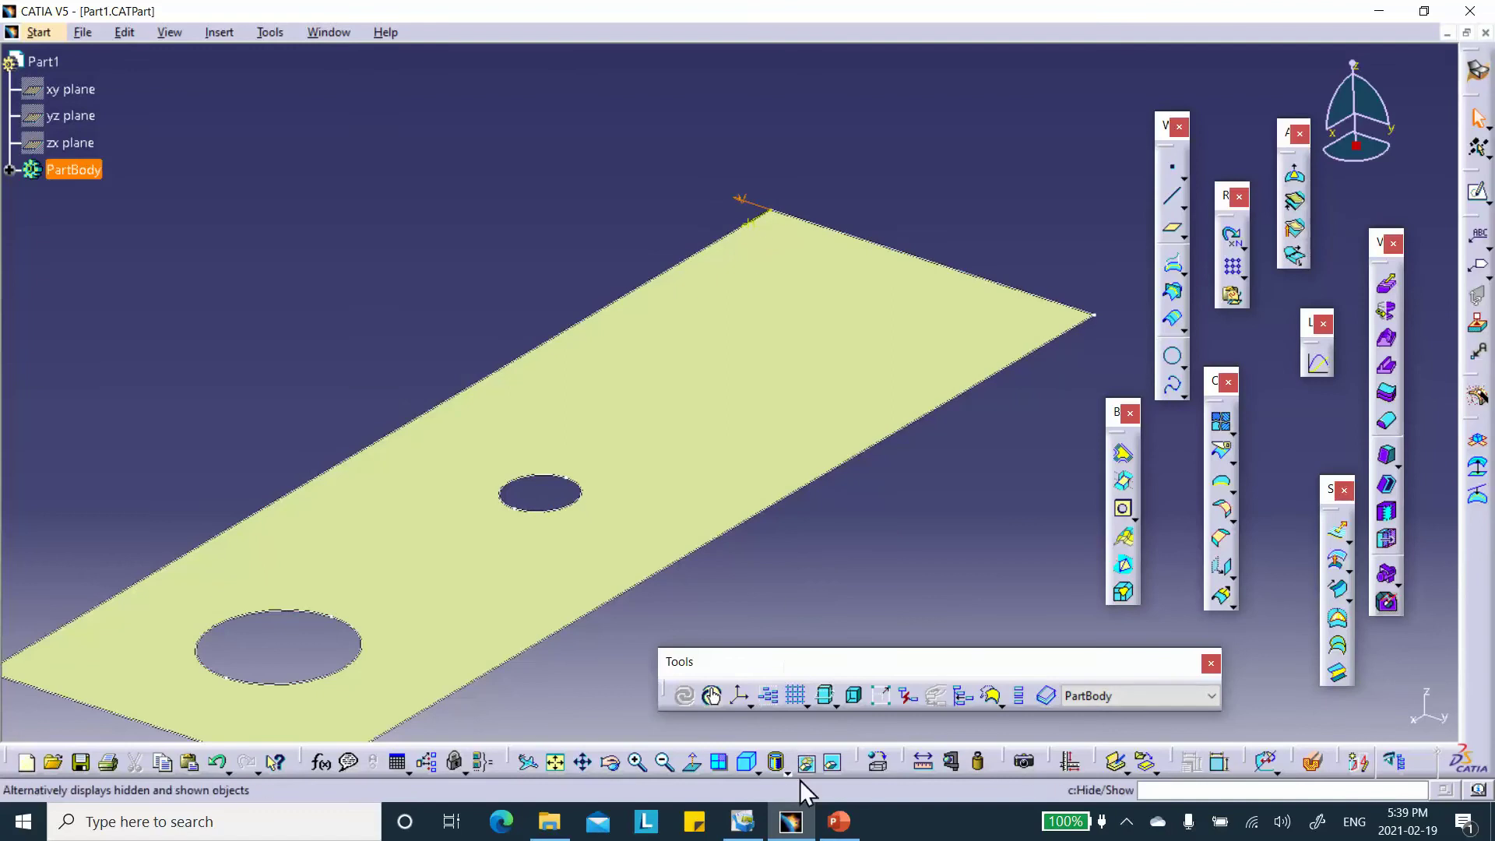
# Hide the leftover sketch axis directions at the plate's corner near the origin
pyautogui.click(736, 204)
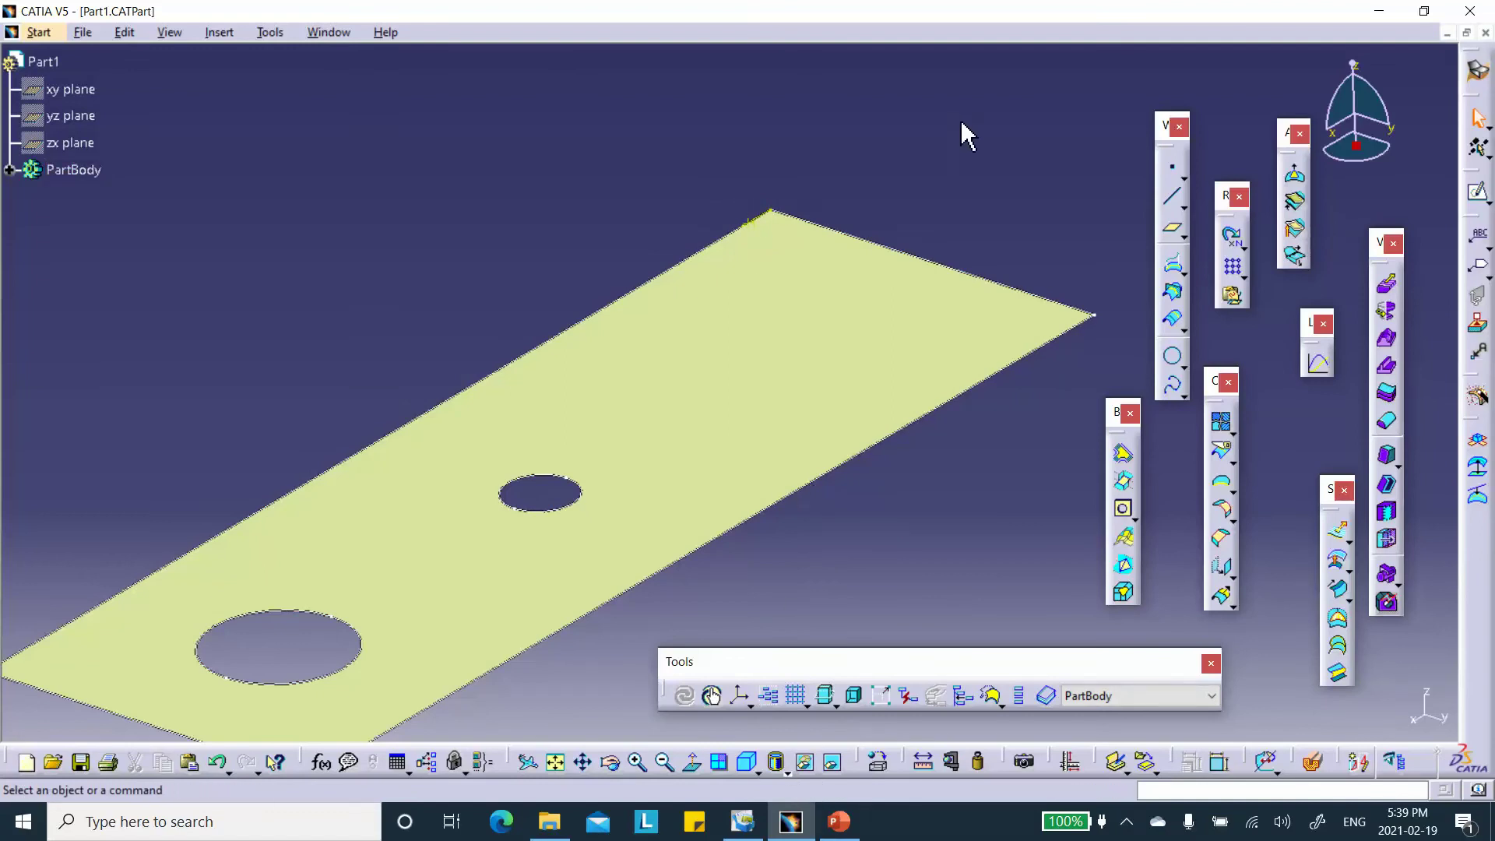
pyautogui.click(767, 224)
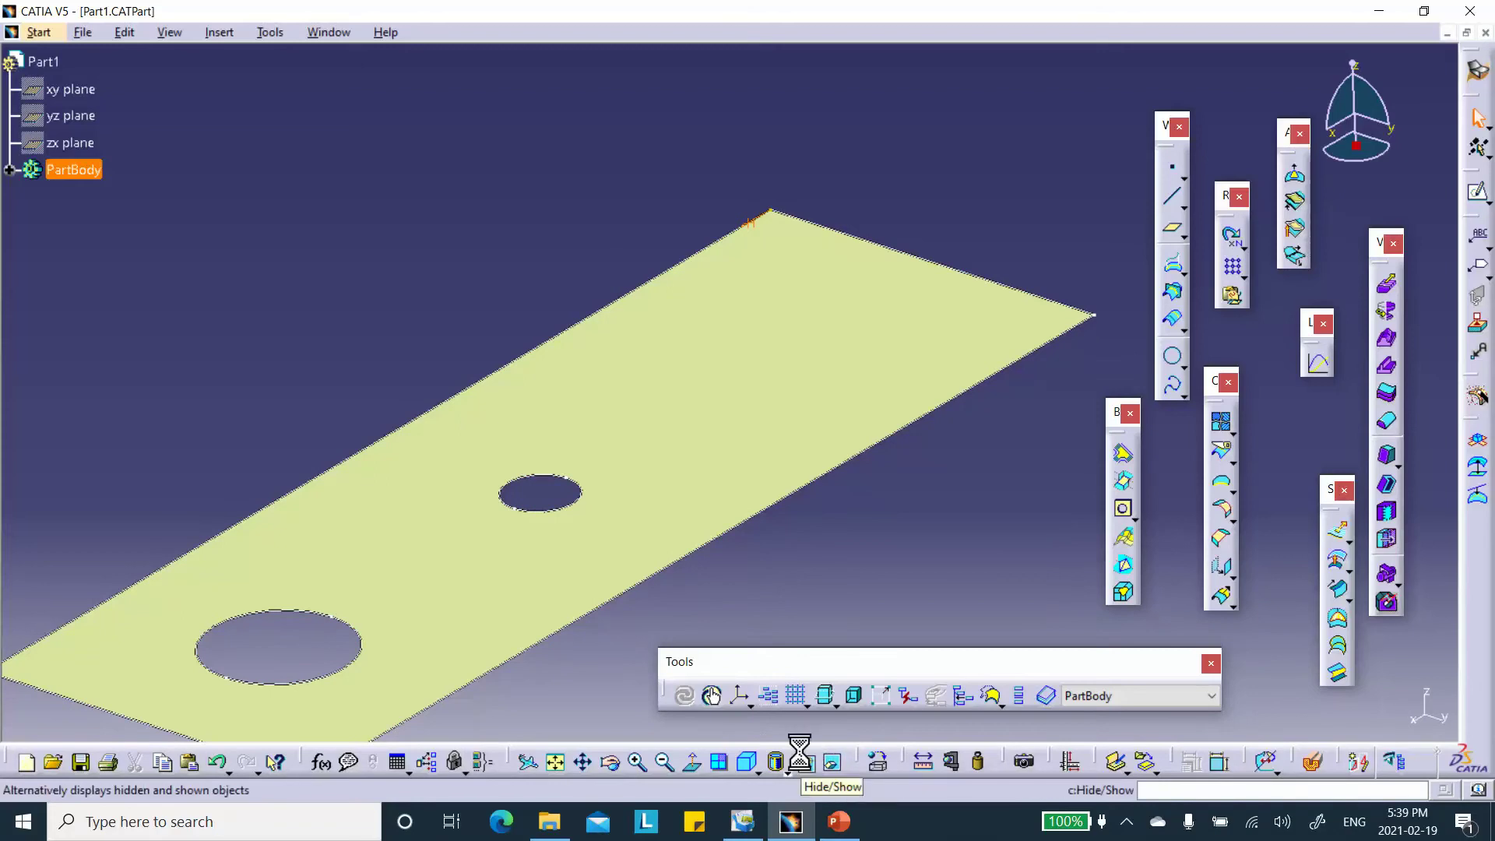
pyautogui.click(814, 561)
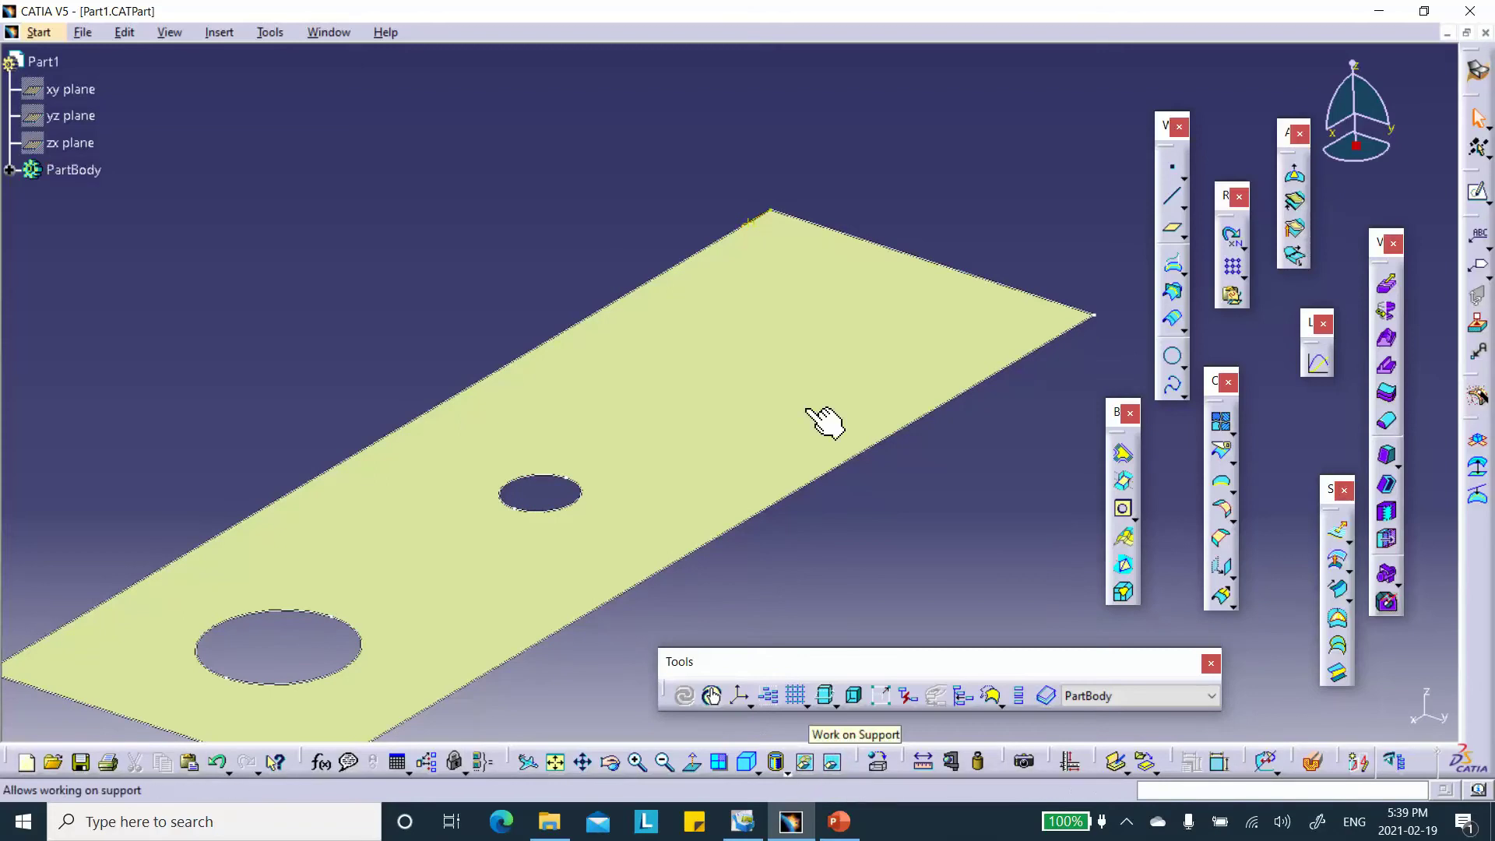
pyautogui.click(768, 221)
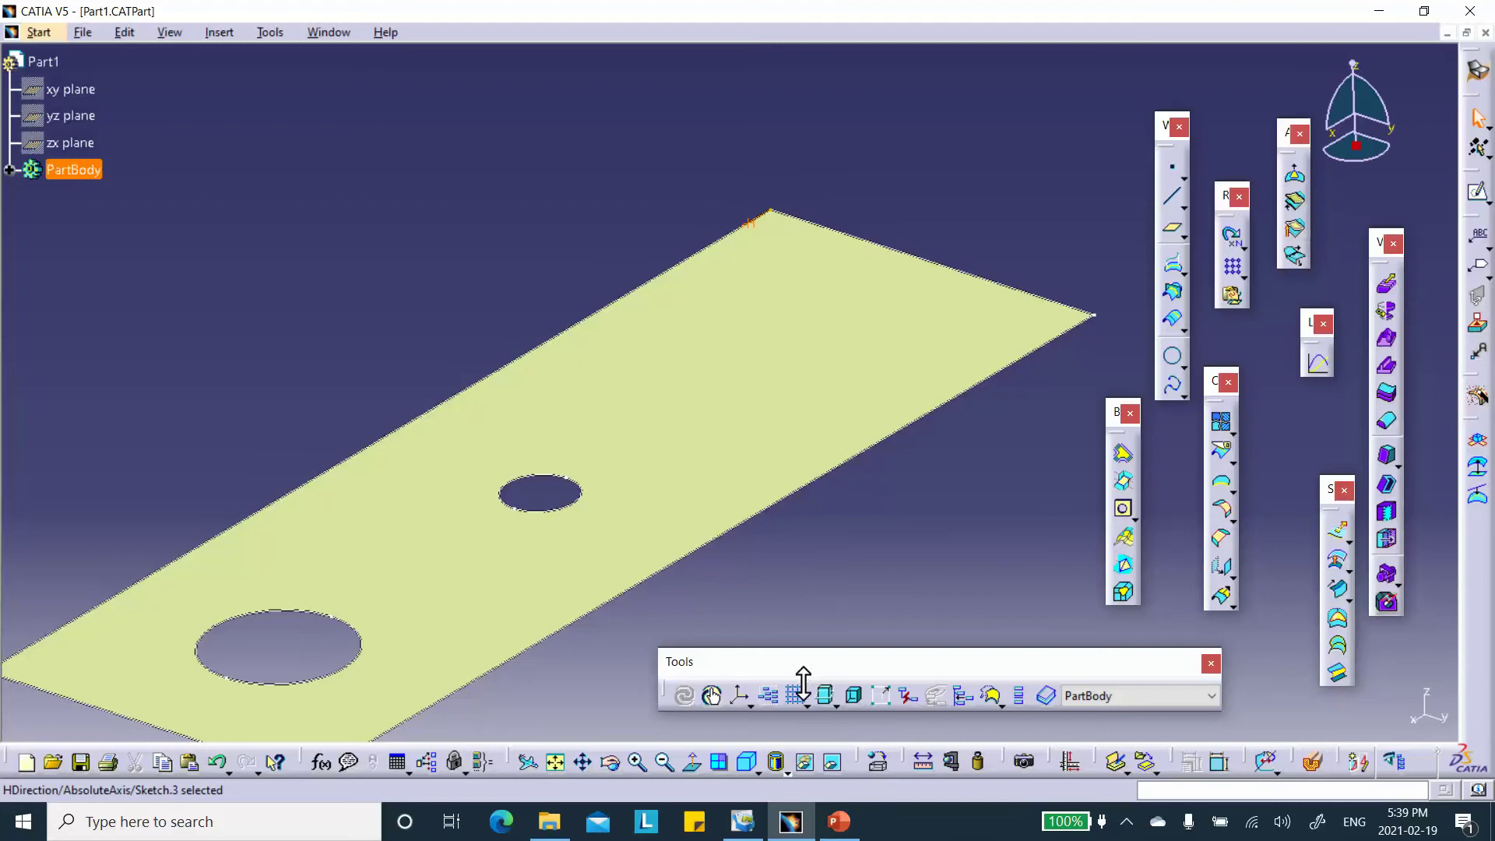
pyautogui.click(776, 761)
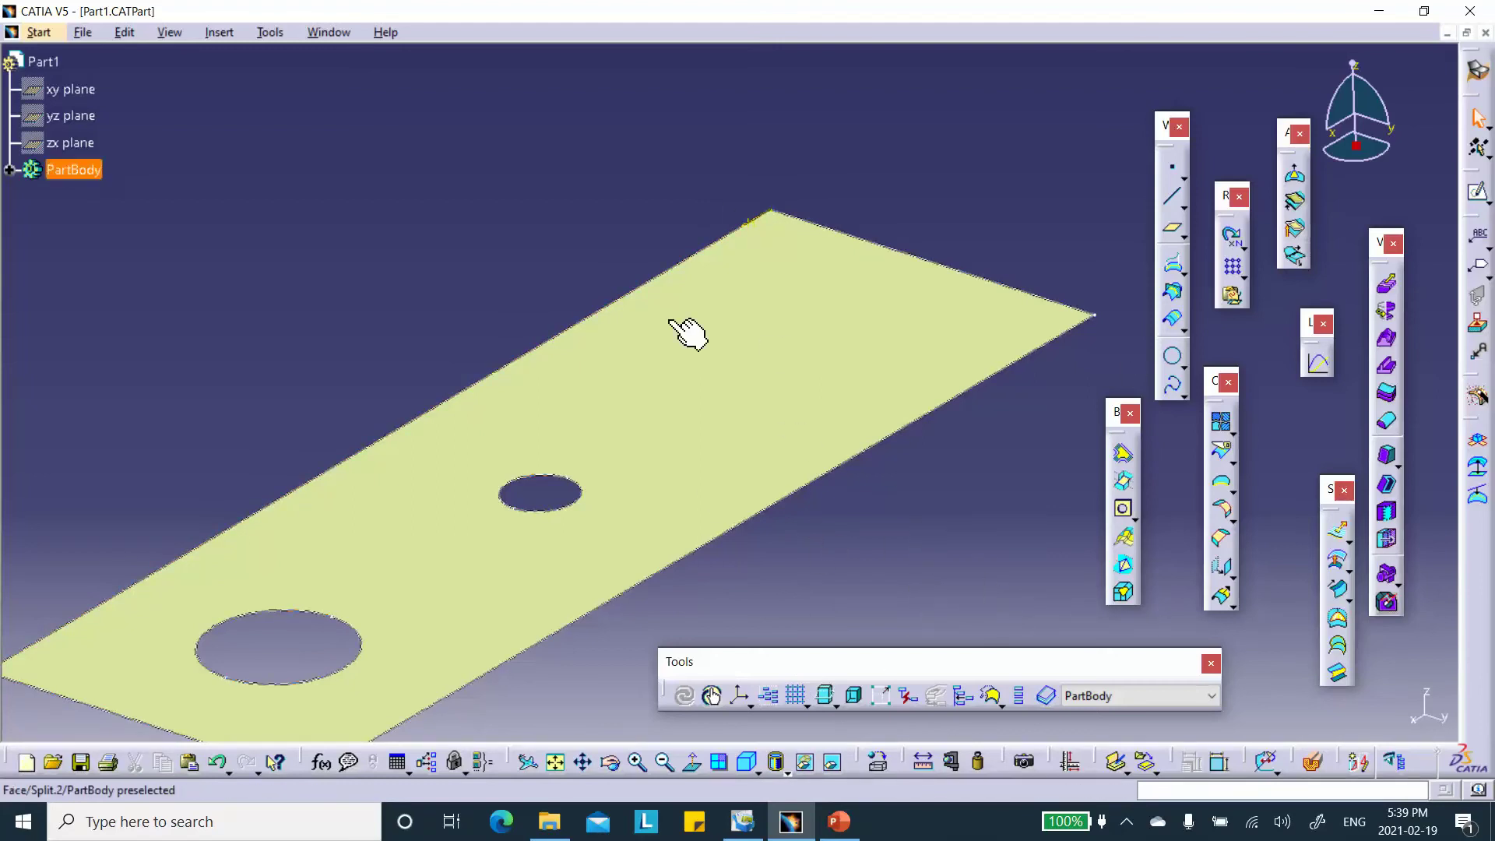
# Create a default standard axis system at the origin and a coordinate point at X 31 mm, Y 50 mm, Z 37 mm
pyautogui.click(744, 692)
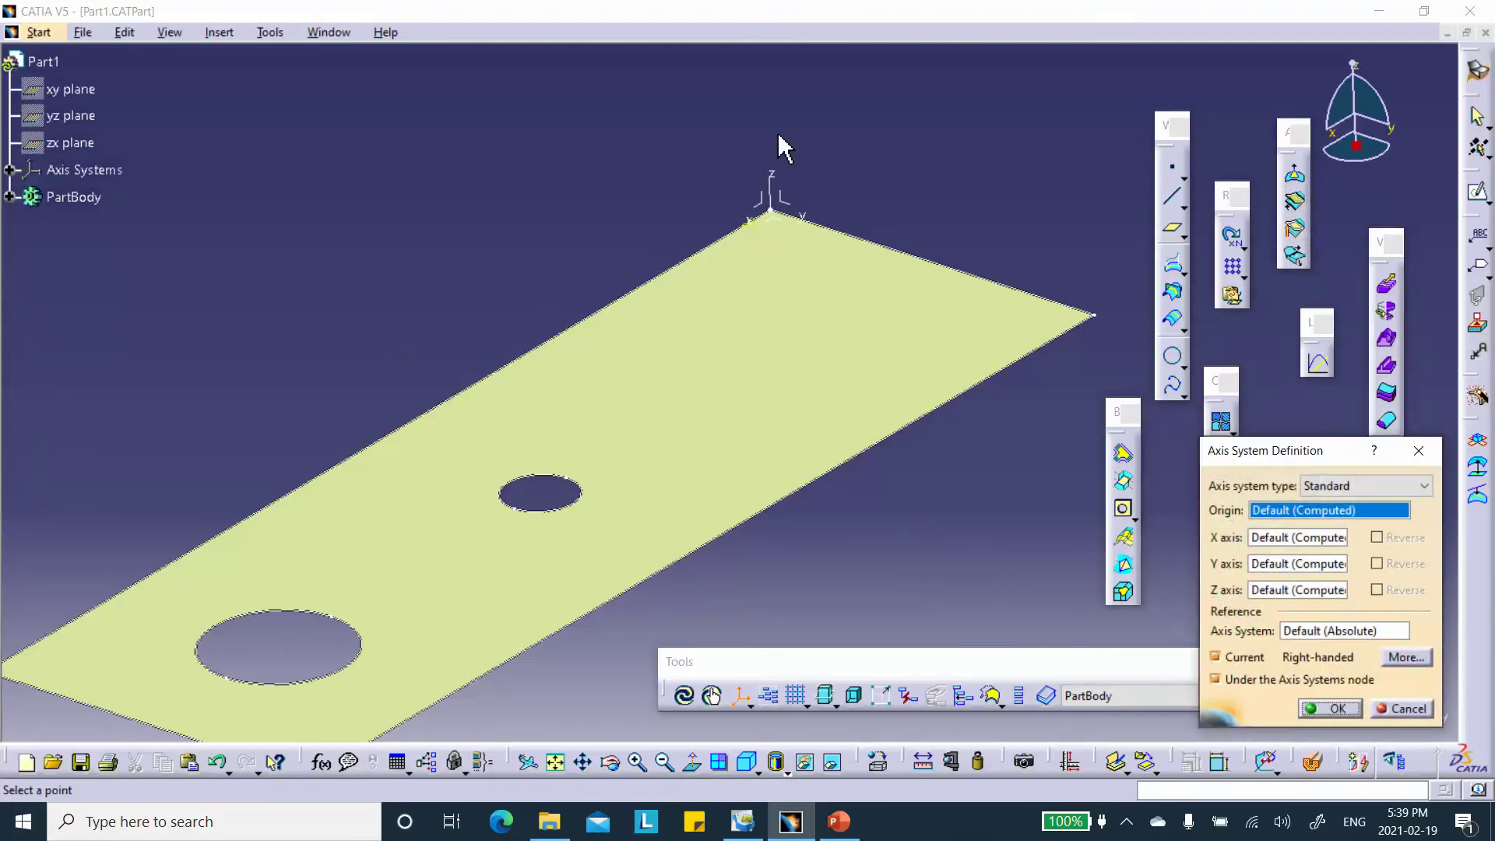
pyautogui.click(1327, 708)
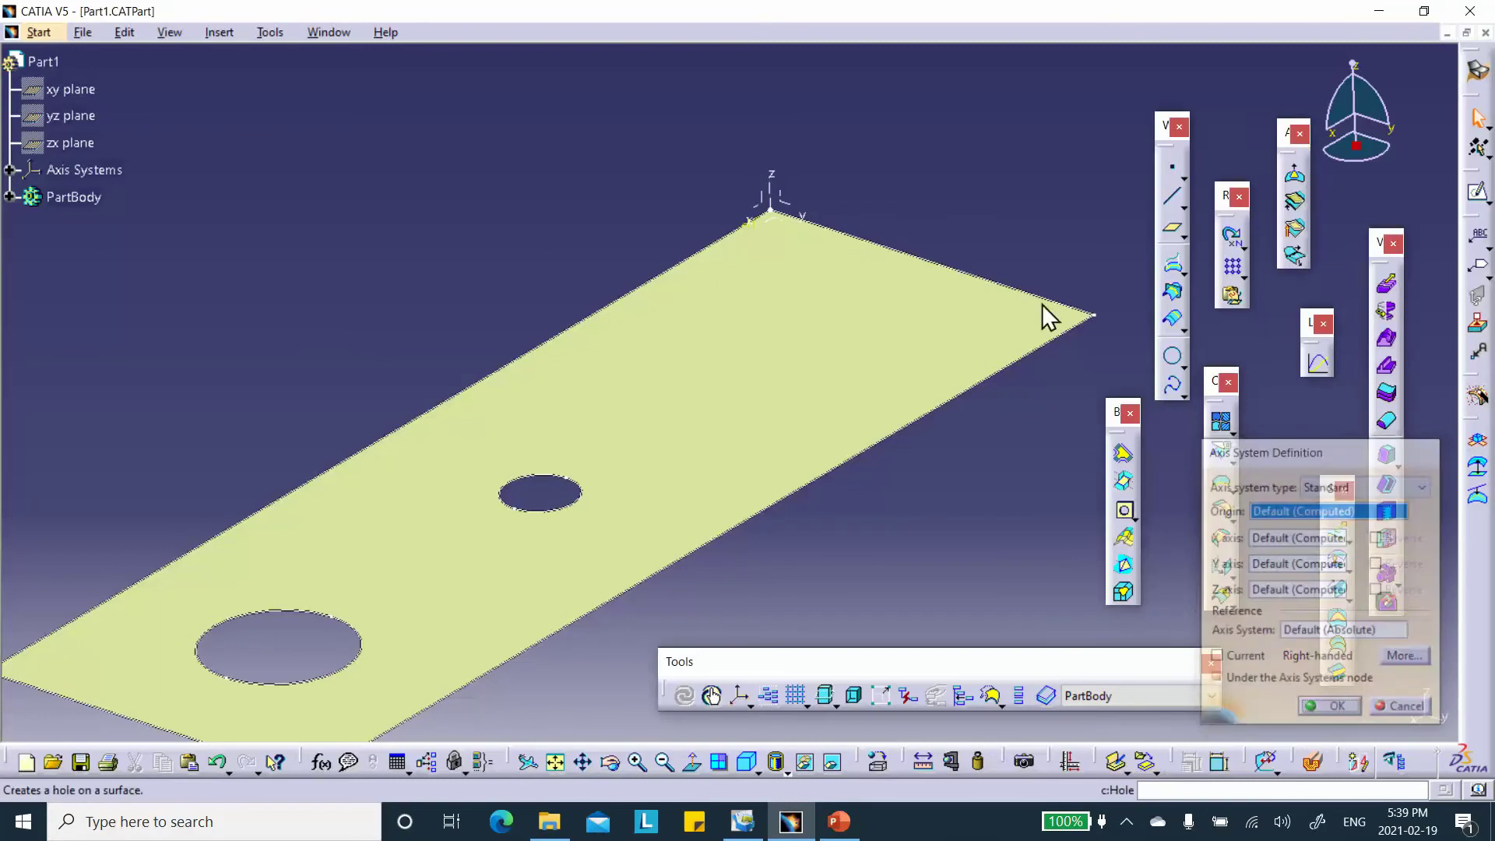
pyautogui.click(1175, 167)
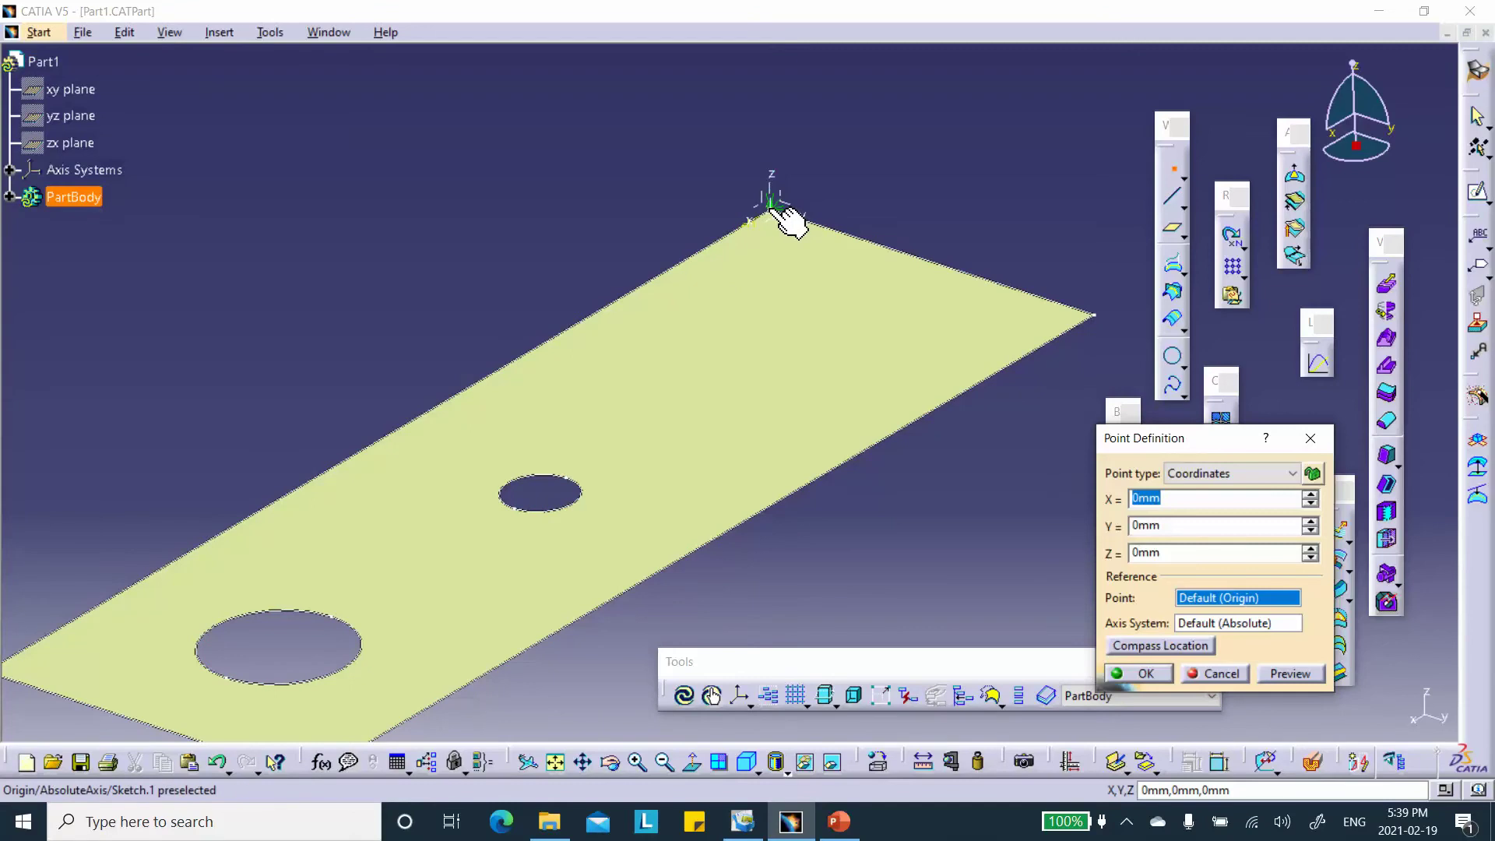
pyautogui.click(1312, 493)
pyautogui.click(1310, 522)
pyautogui.moveTo(1310, 523); pyautogui.dragTo(1310, 529)
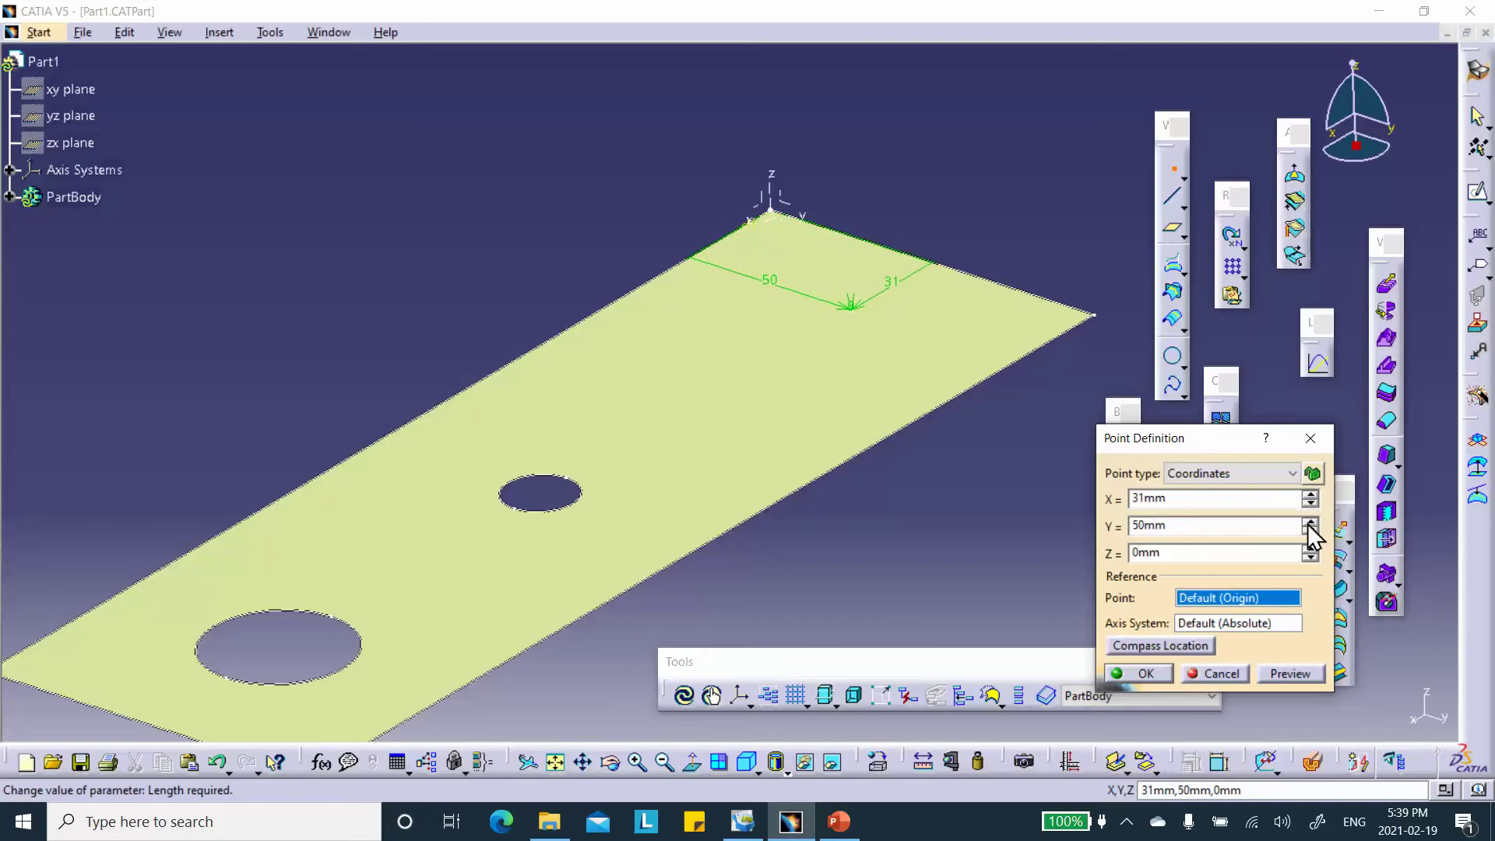
pyautogui.click(1310, 549)
pyautogui.moveTo(1303, 547); pyautogui.dragTo(1303, 547)
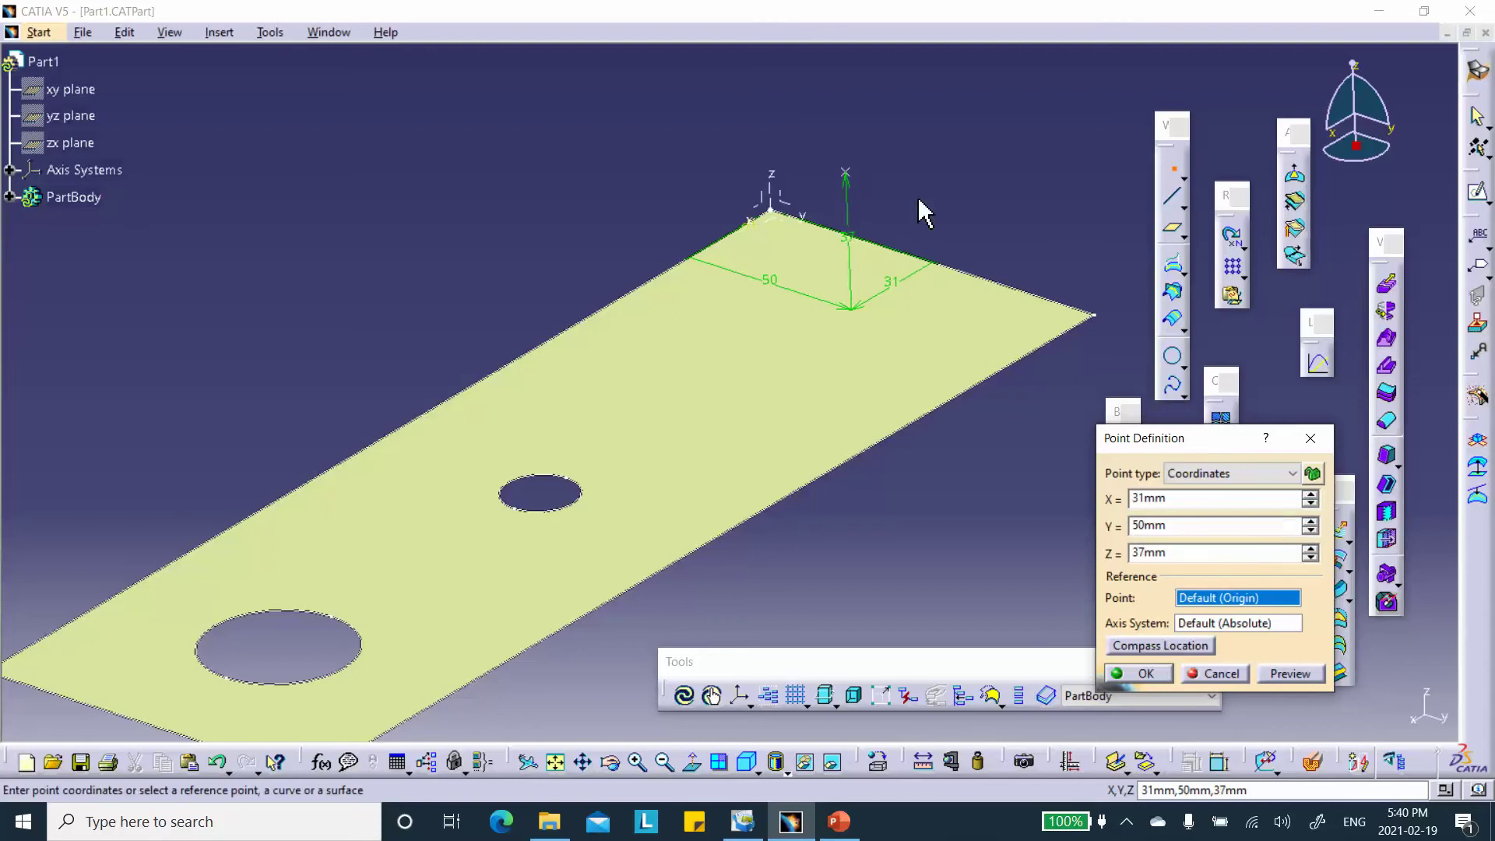
pyautogui.click(1145, 674)
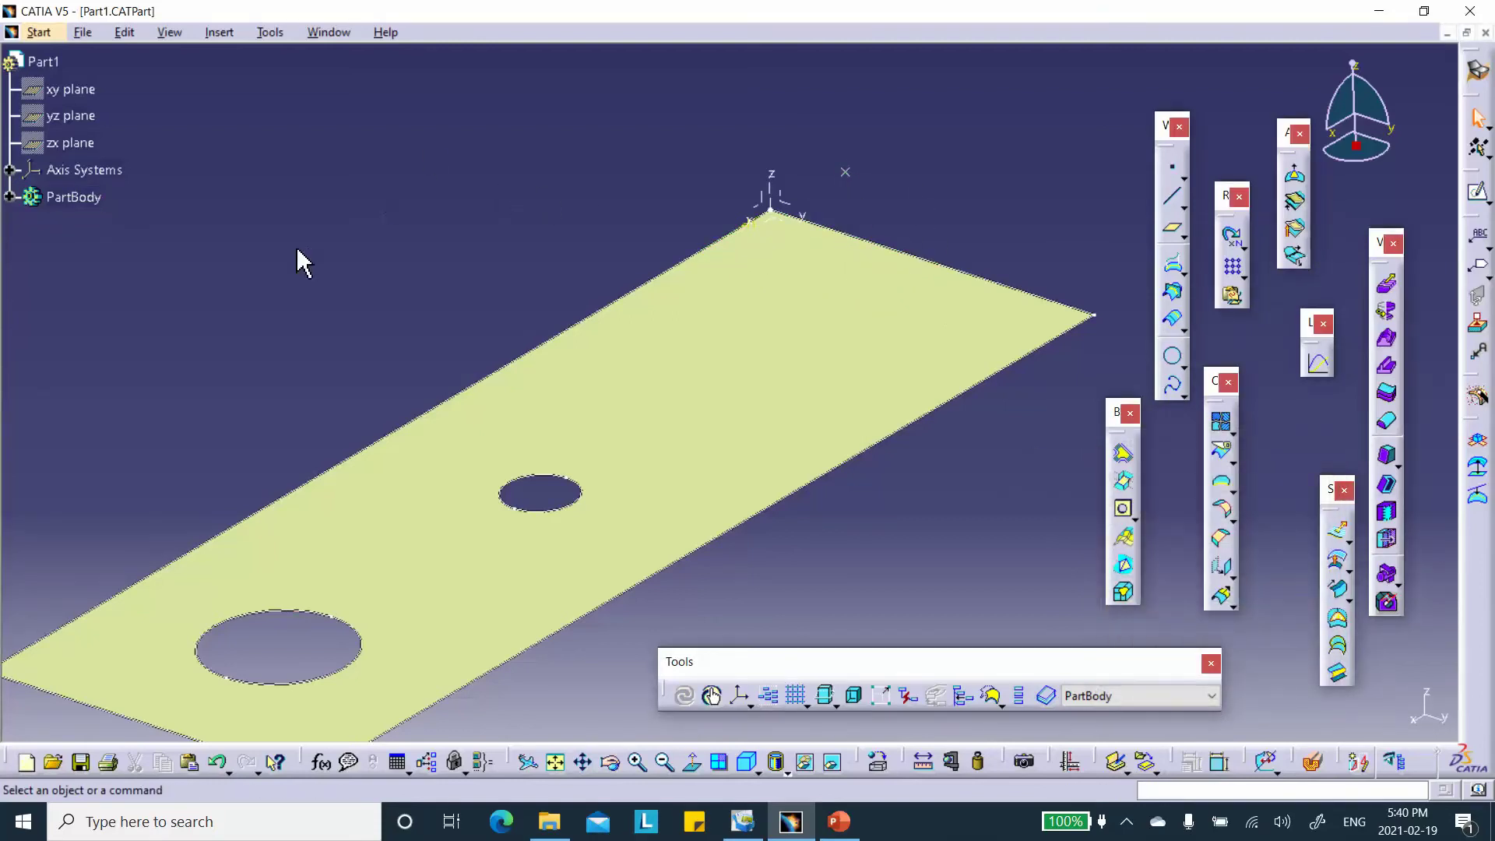
# Save the part through Save Management as Part1 in the desktop folder Octree_Triangle_Mesher, overwriting the existing file
pyautogui.moveTo(297, 262); pyautogui.dragTo(344, 197, button='middle')
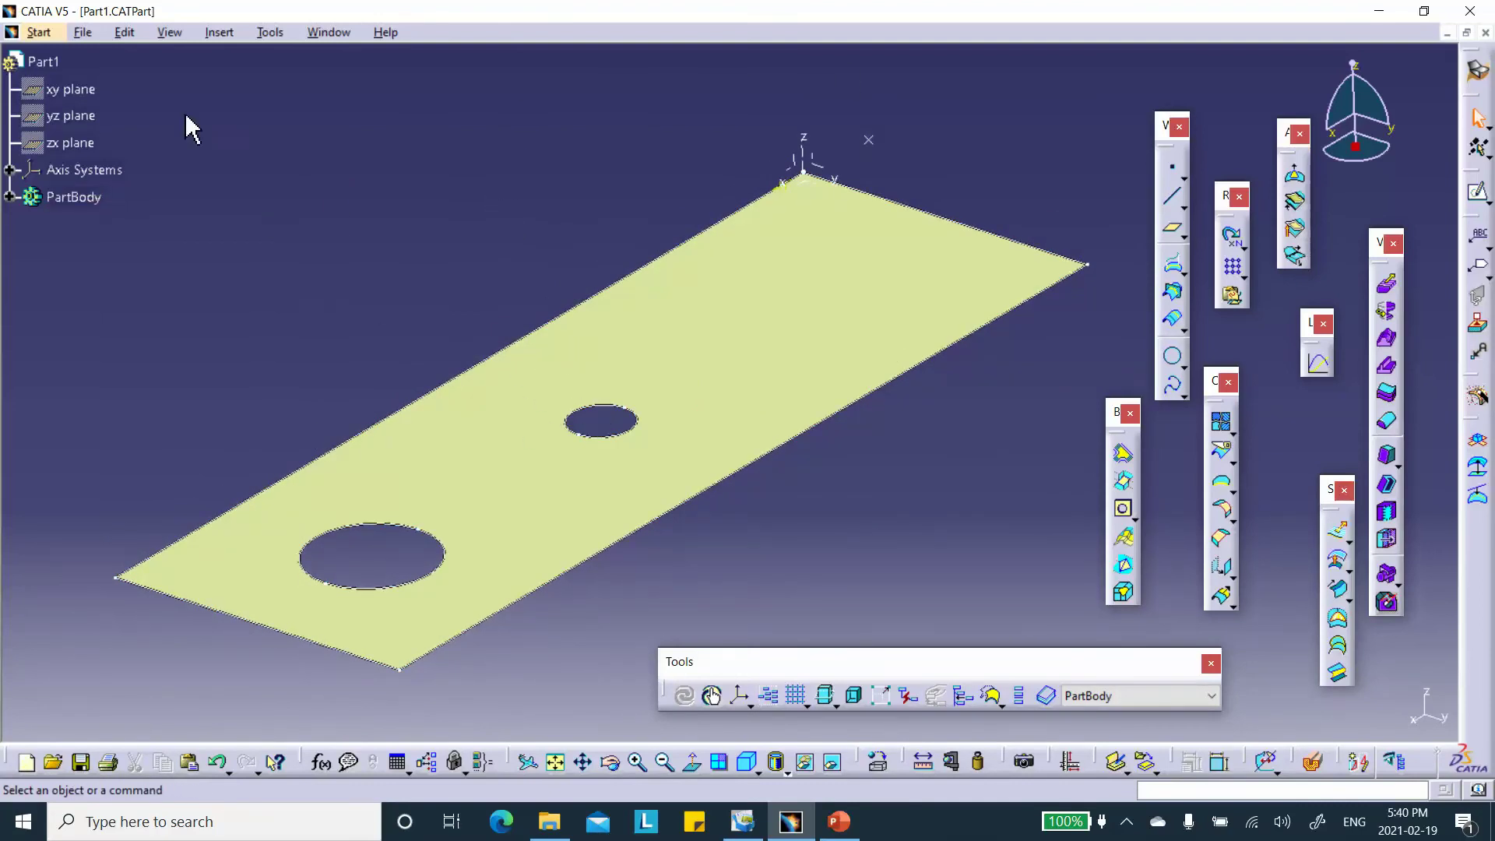
pyautogui.click(86, 31)
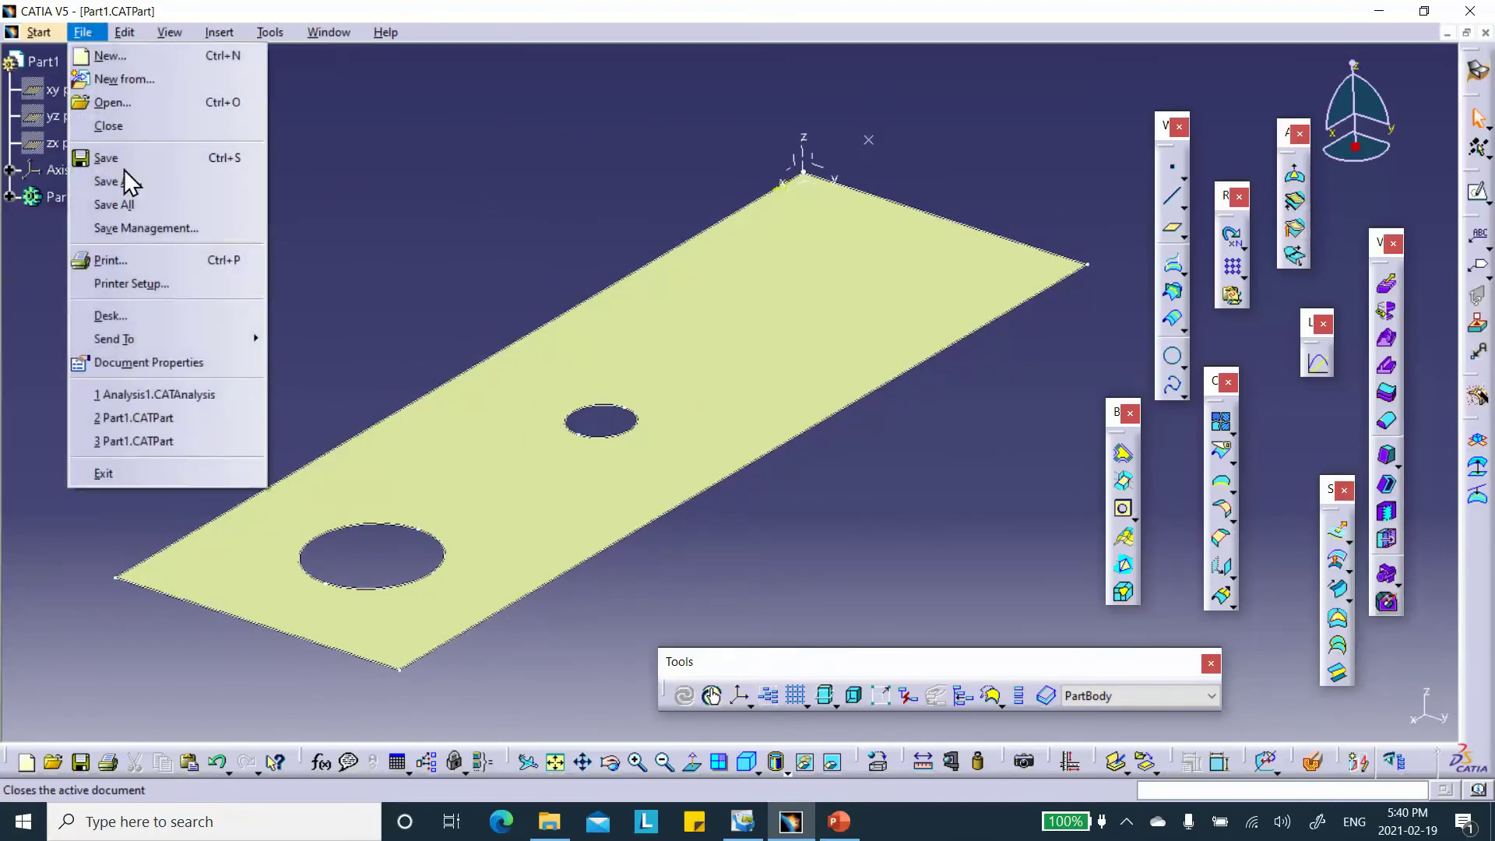
pyautogui.click(139, 229)
pyautogui.click(728, 73)
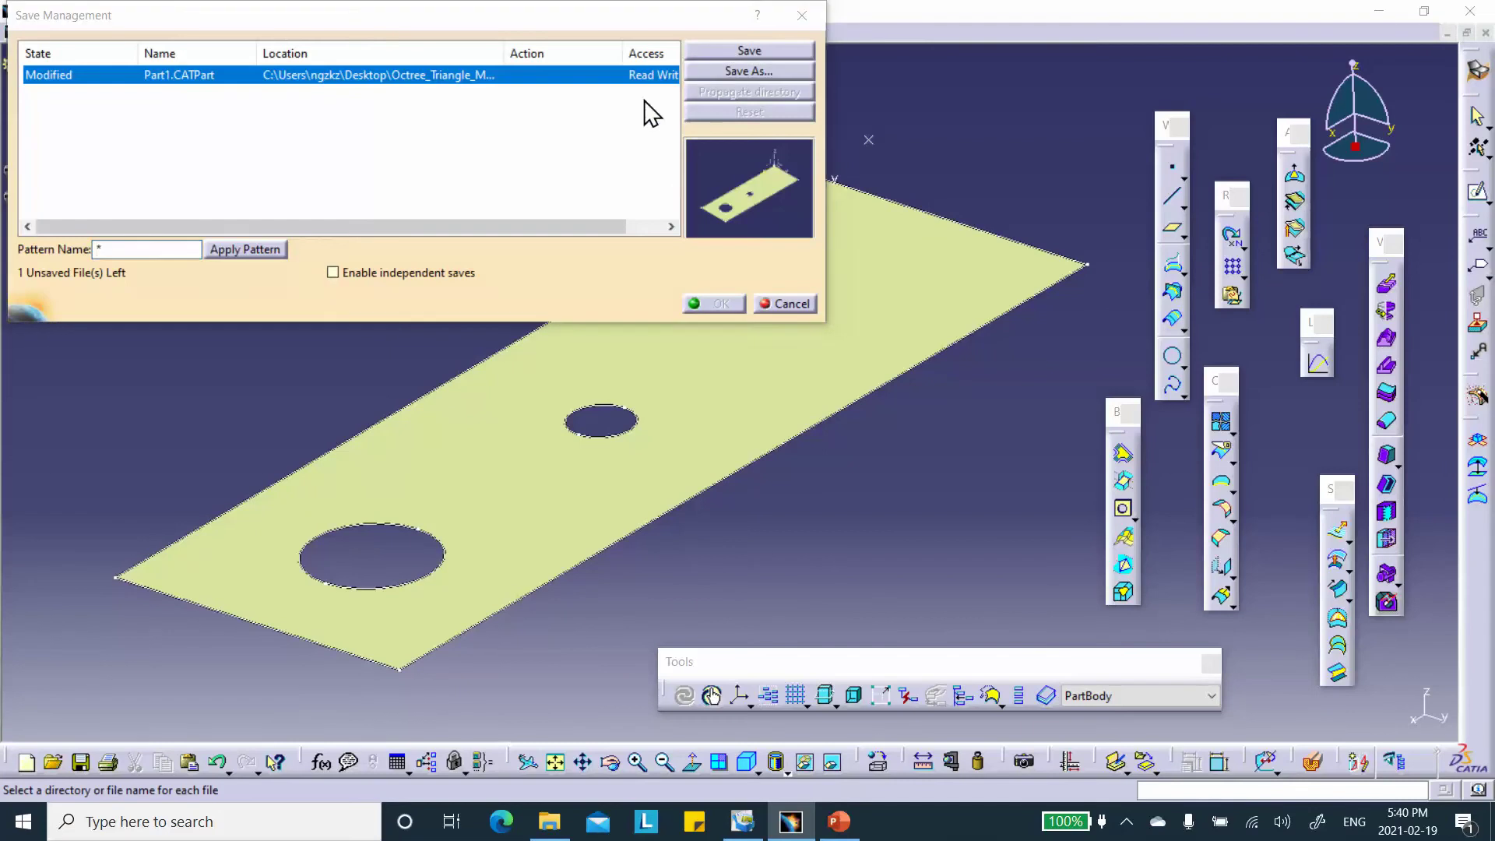
pyautogui.click(108, 78)
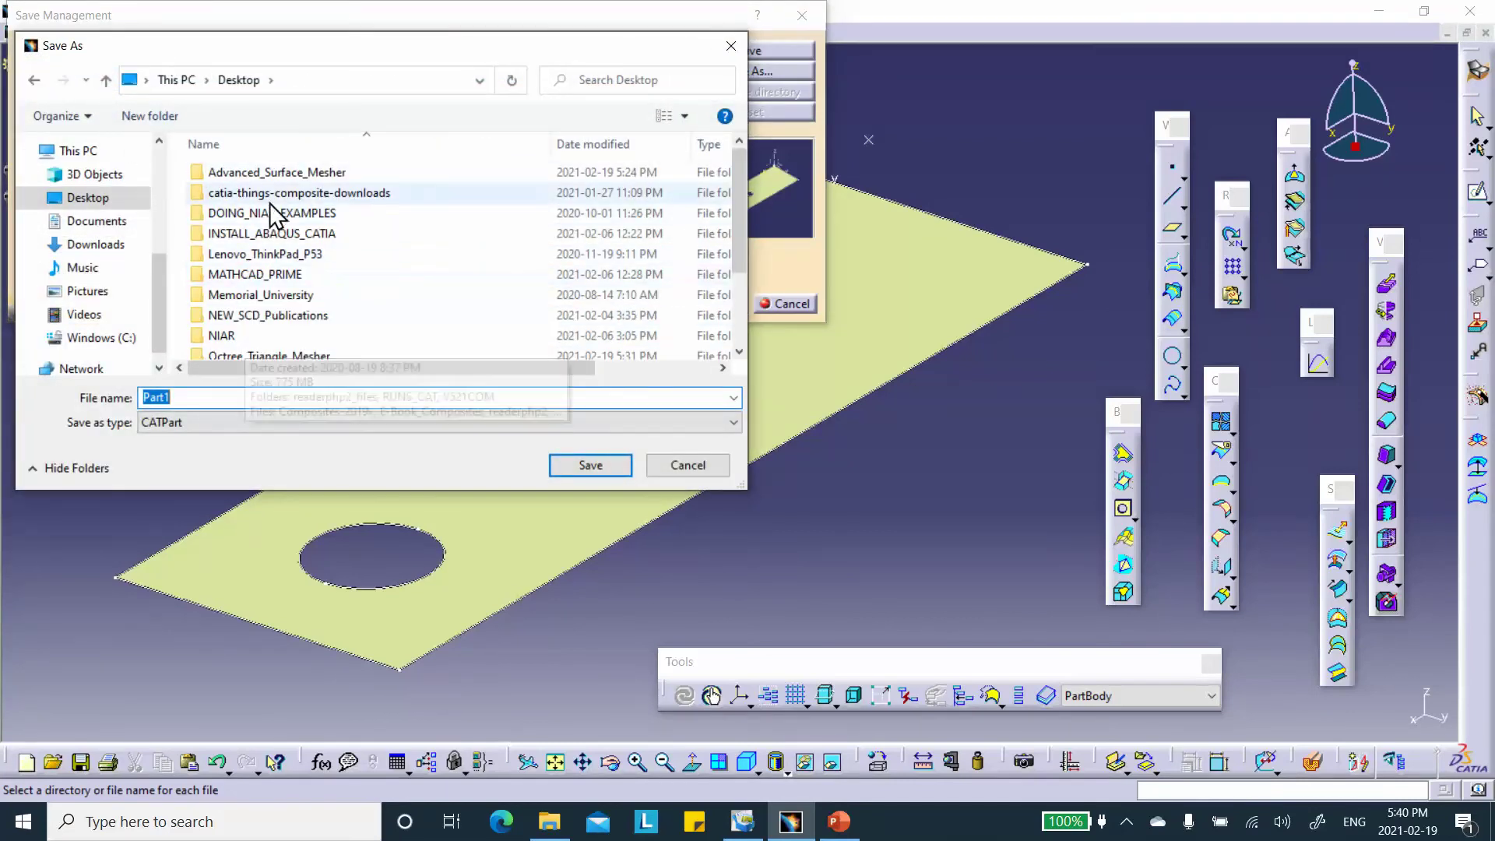
pyautogui.scroll(-1, 245, 327)
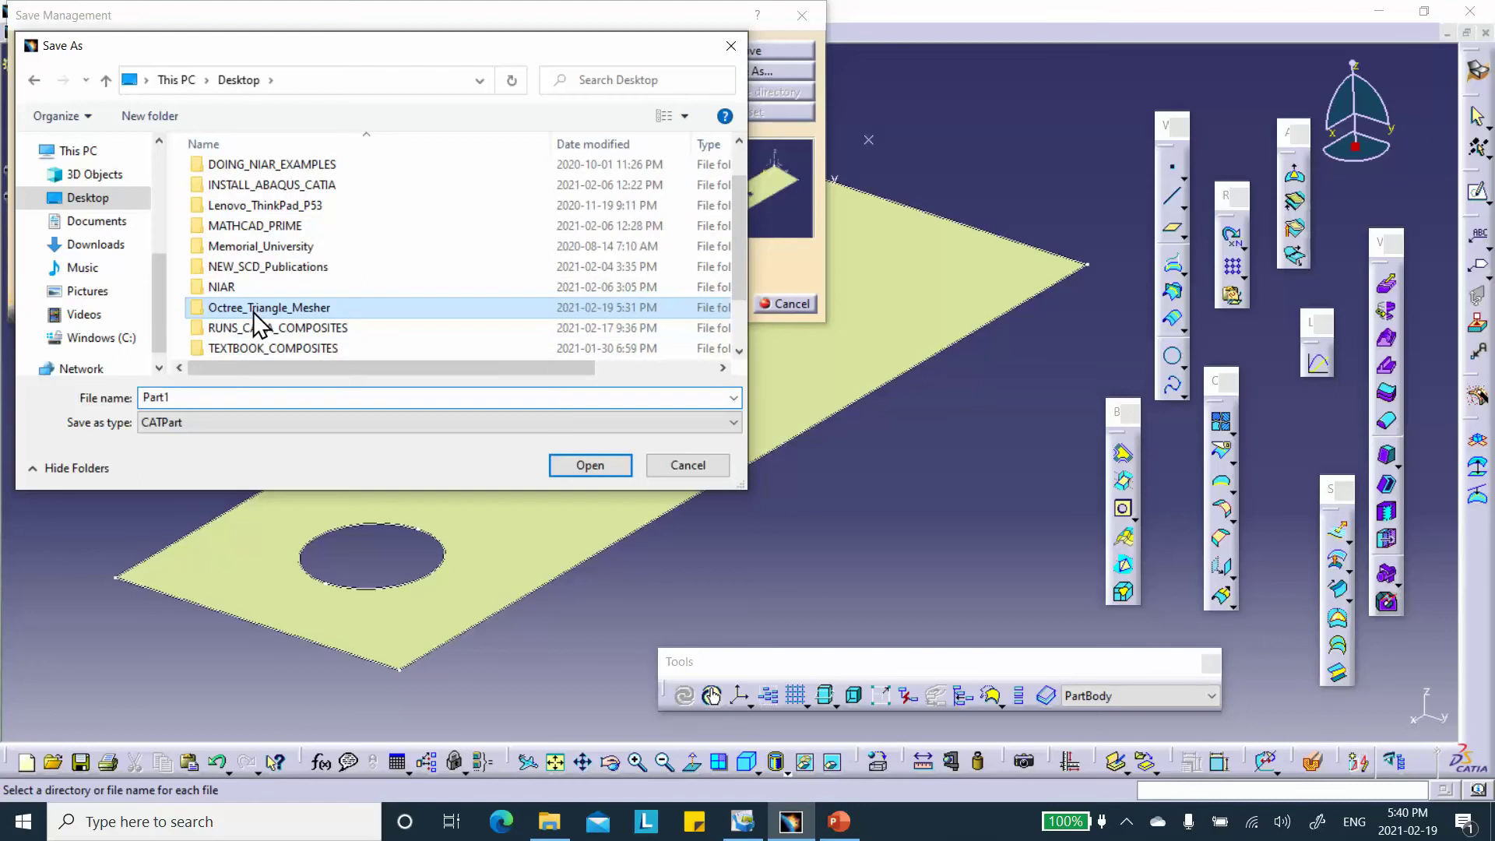
pyautogui.doubleClick(260, 308)
pyautogui.click(569, 466)
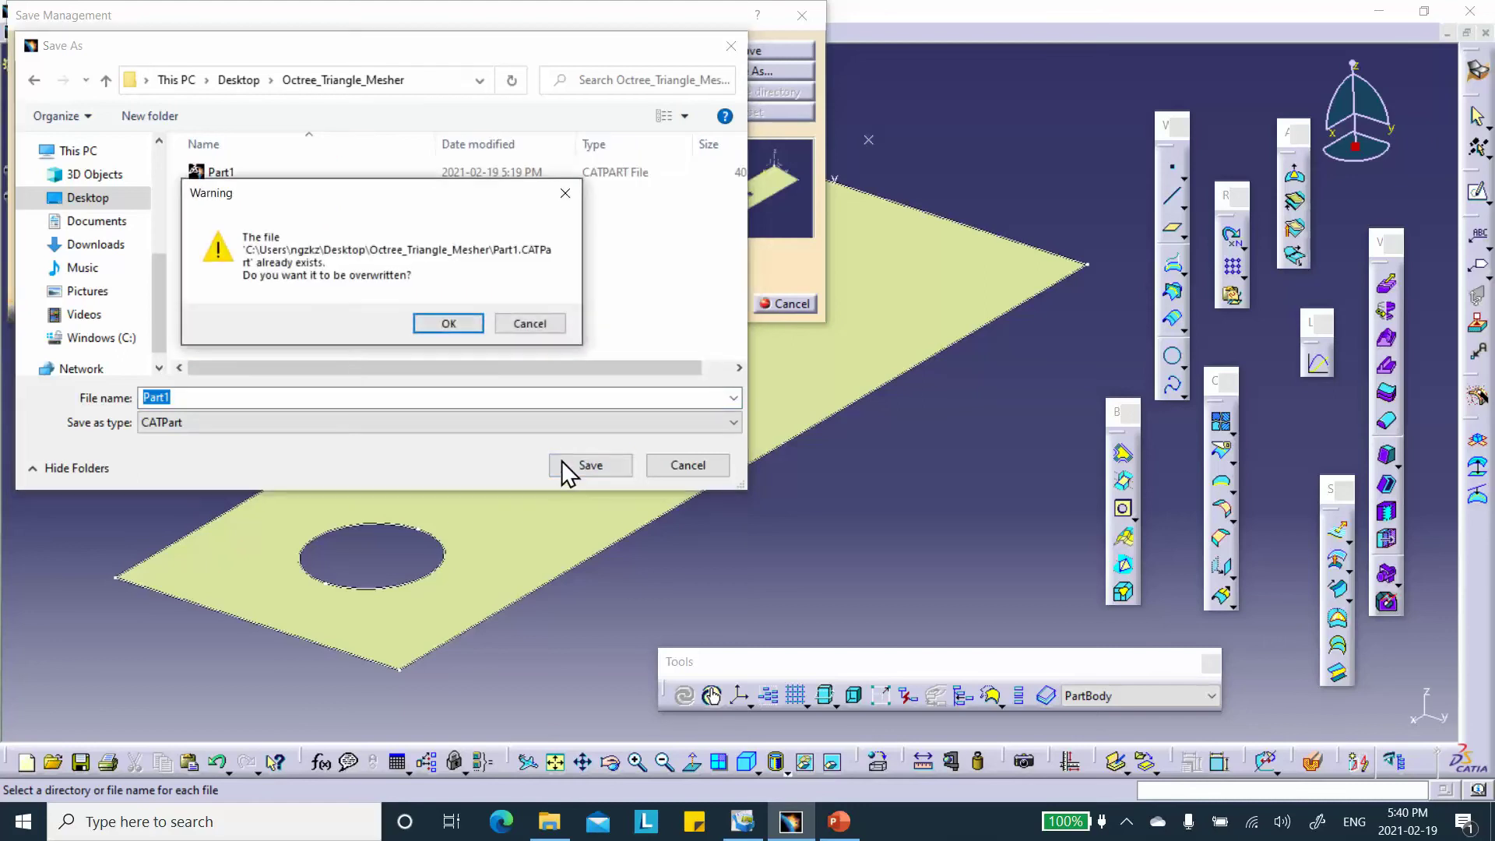
pyautogui.click(451, 324)
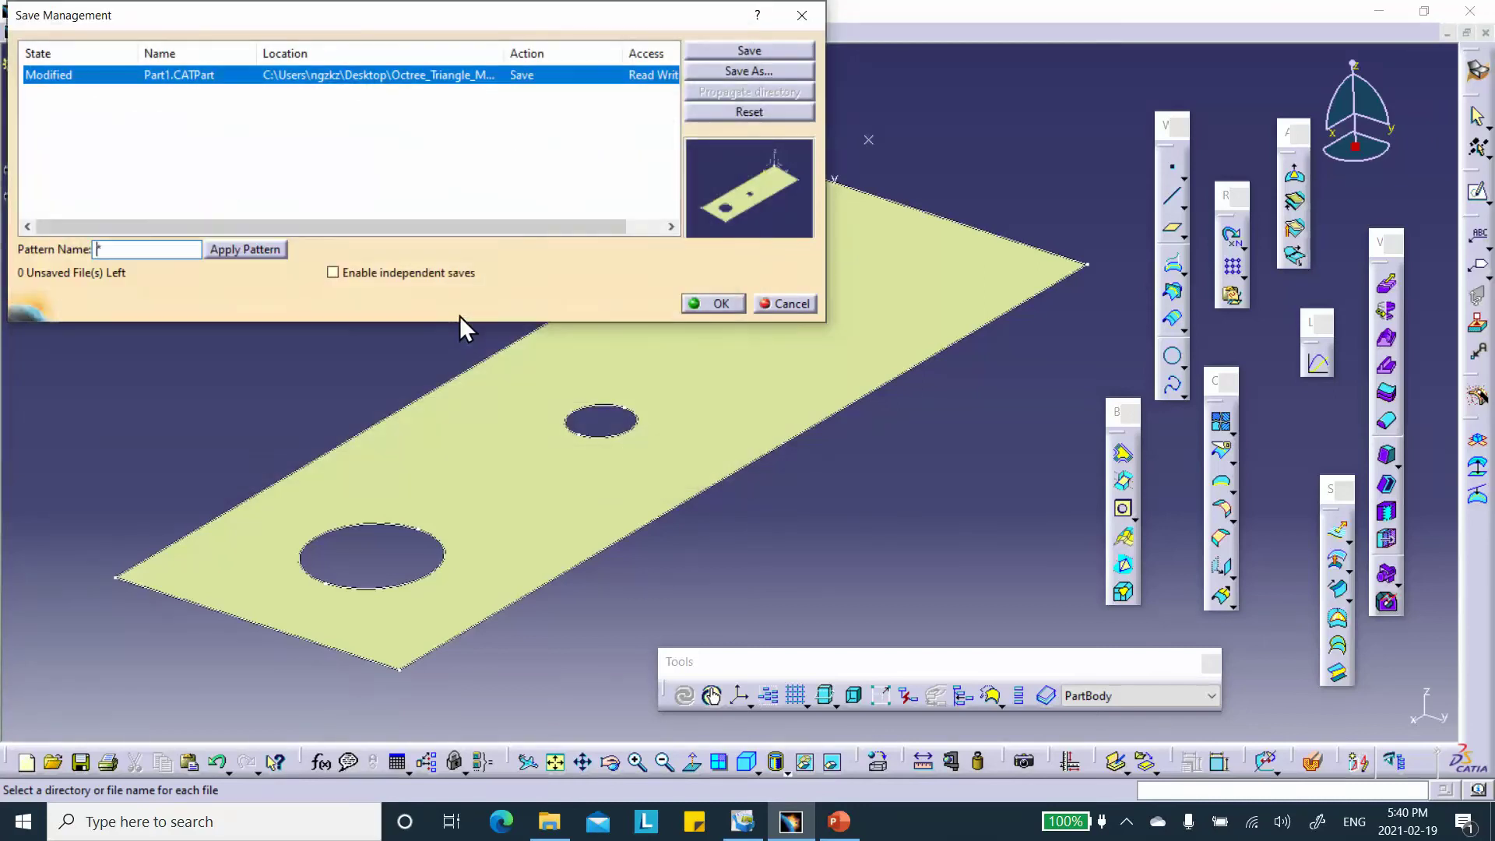
pyautogui.click(706, 303)
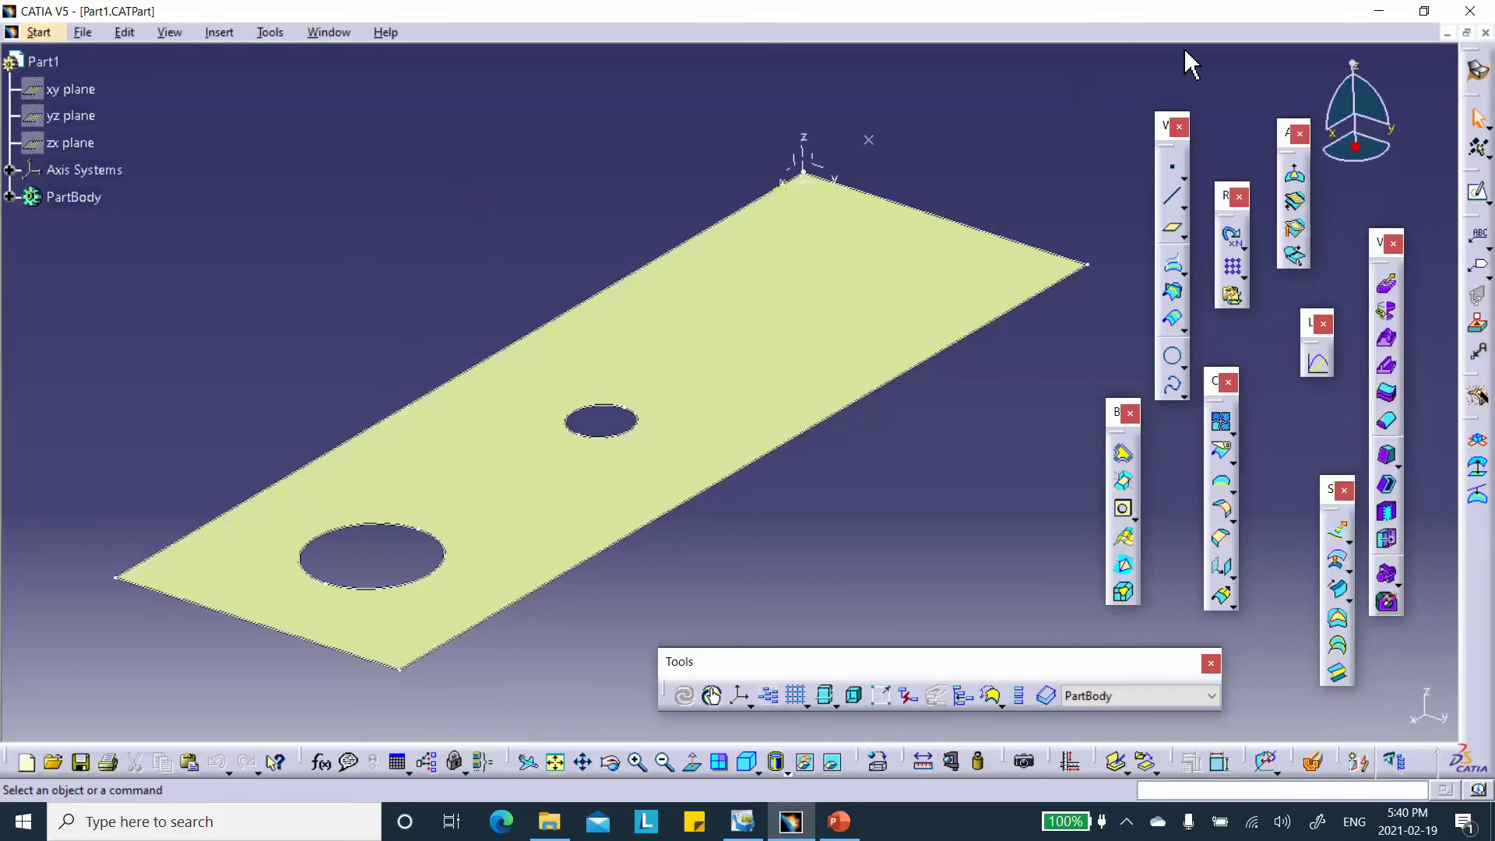
# Switch to the Advanced Meshing Tools workbench and create a Static Analysis case for the plate
pyautogui.click(1478, 70)
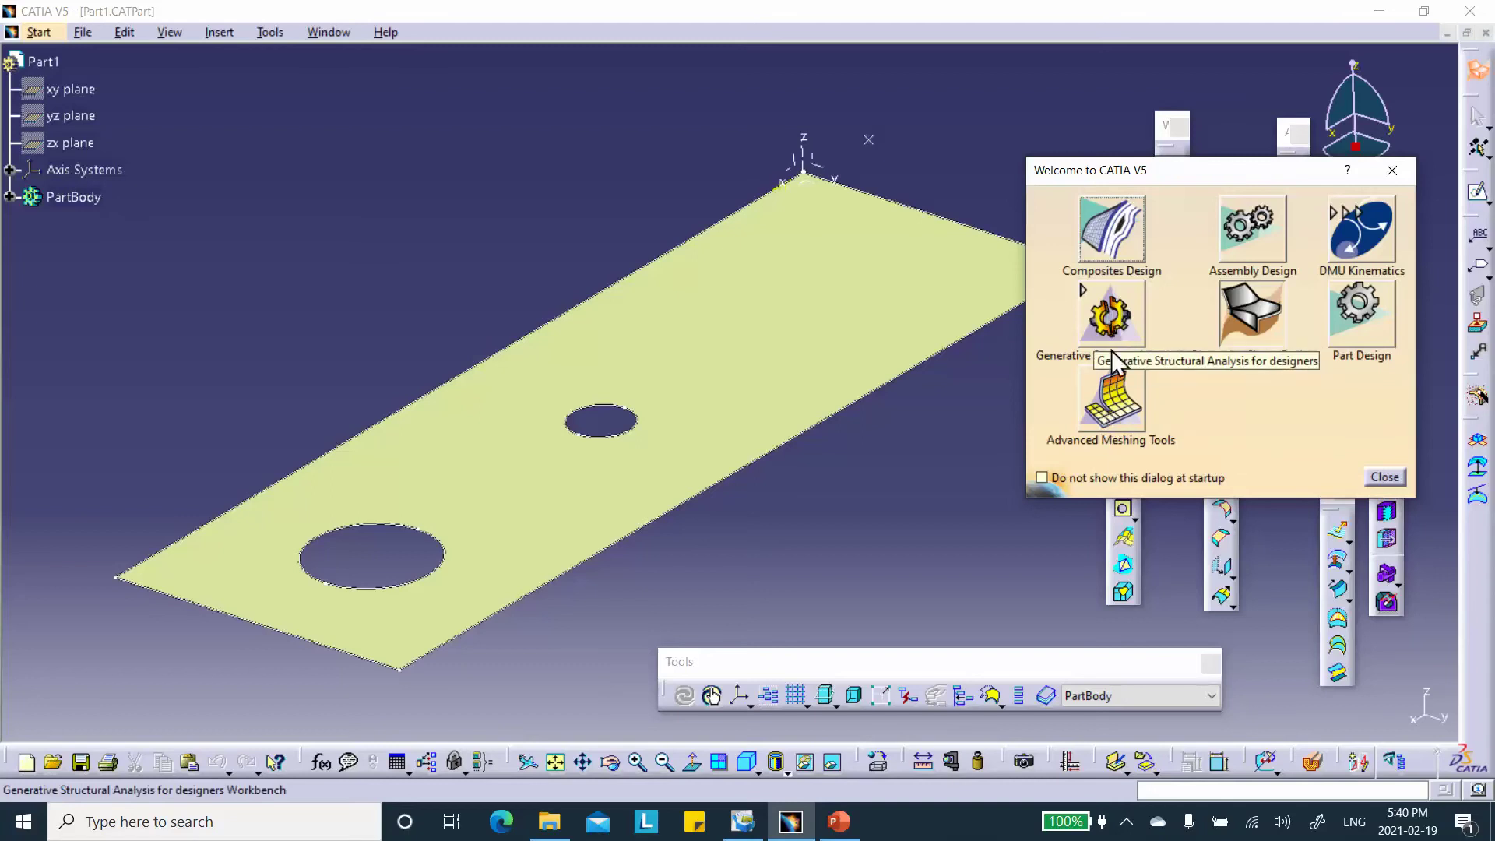
pyautogui.click(1116, 394)
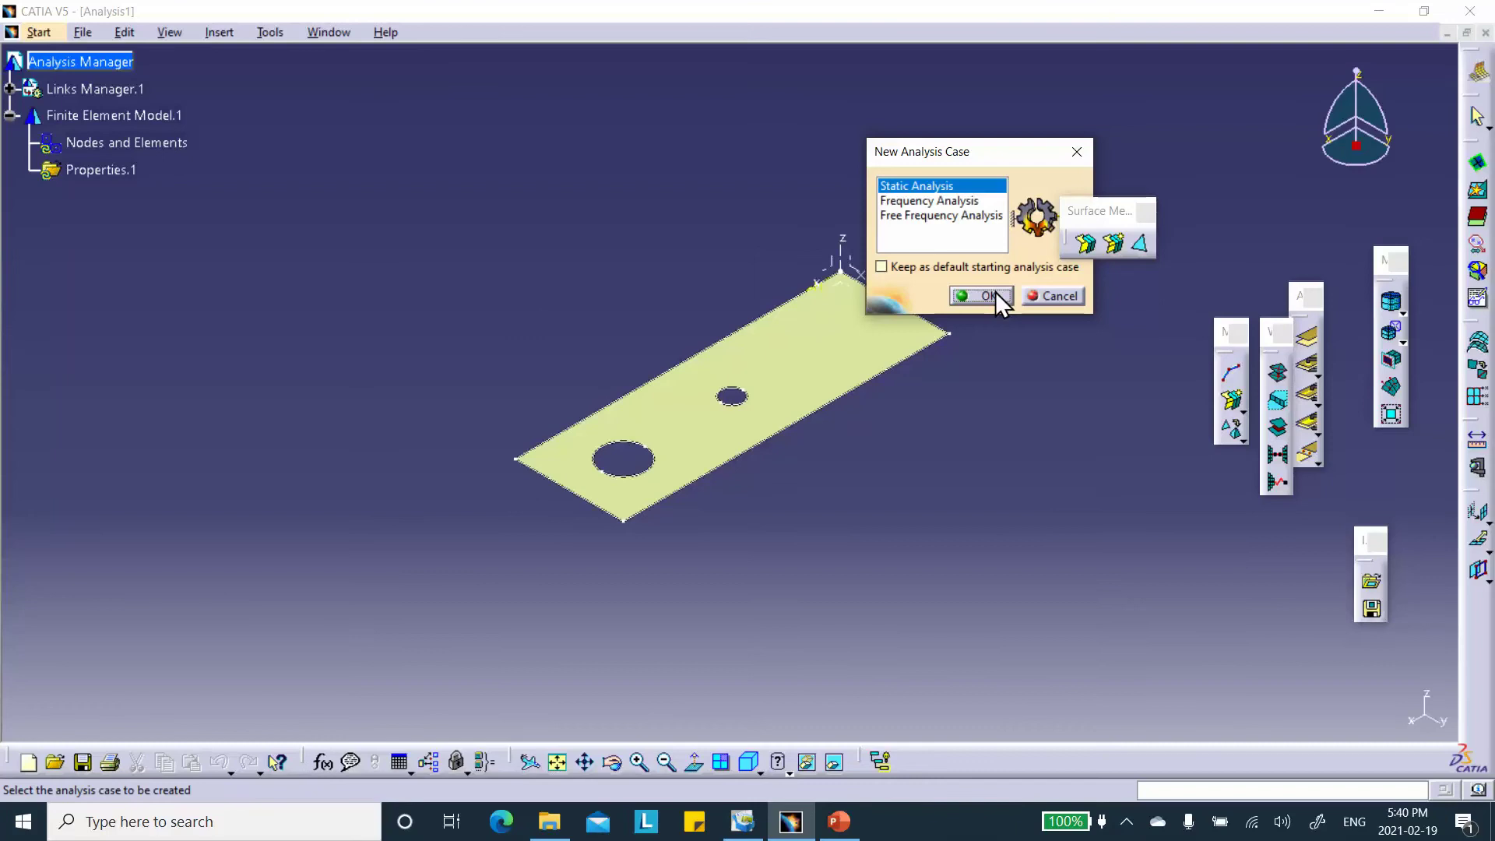
pyautogui.click(996, 294)
# Generate a trial Octree triangle mesh on the plate surface with a 10 mm global size, and cancel the mesh definition
pyautogui.moveTo(813, 162); pyautogui.dragTo(737, 117, button='middle')
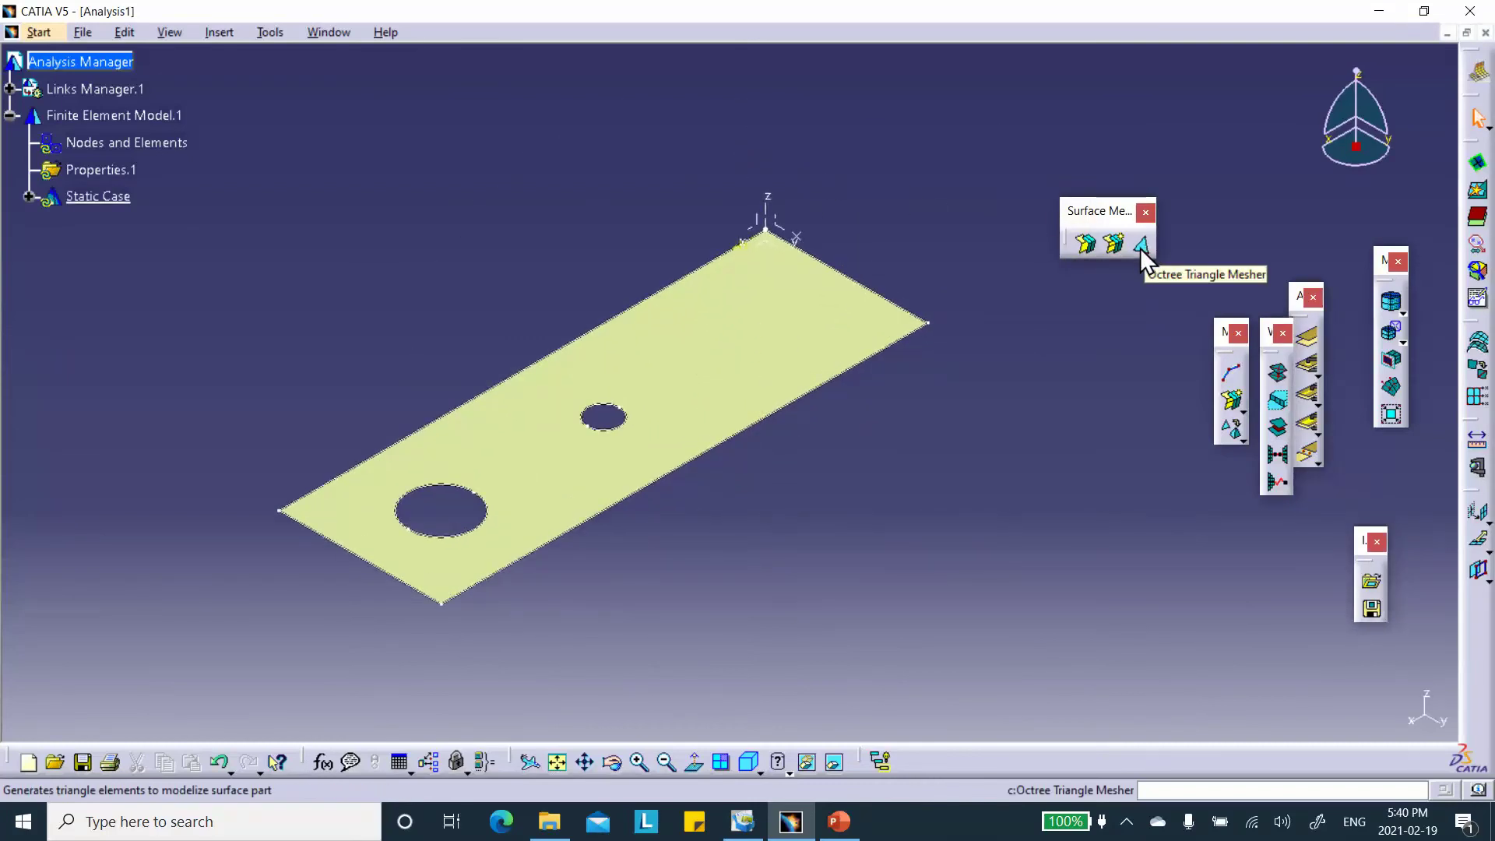
pyautogui.click(1141, 246)
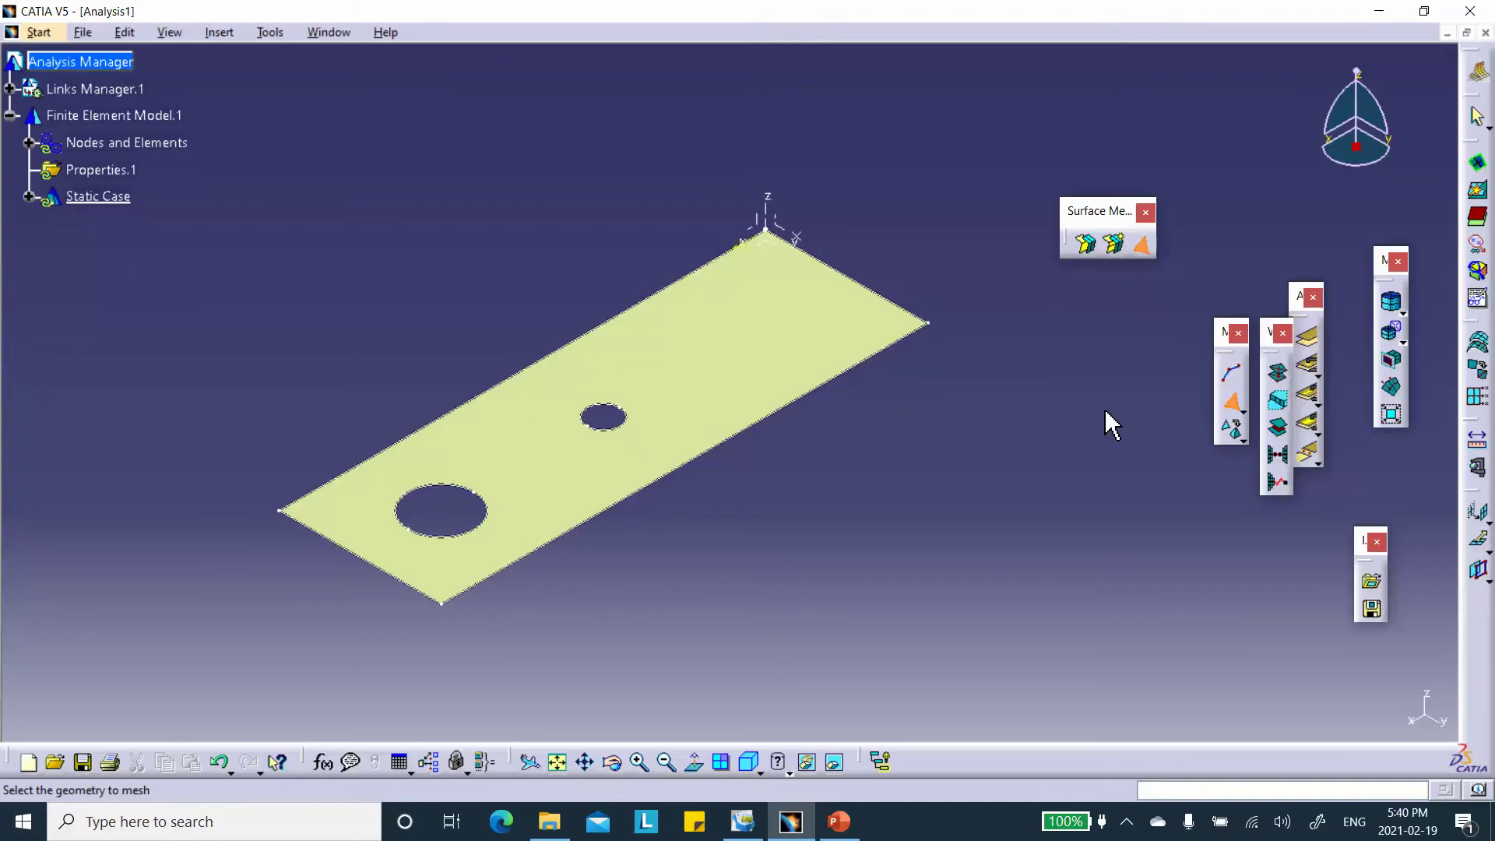
pyautogui.click(735, 354)
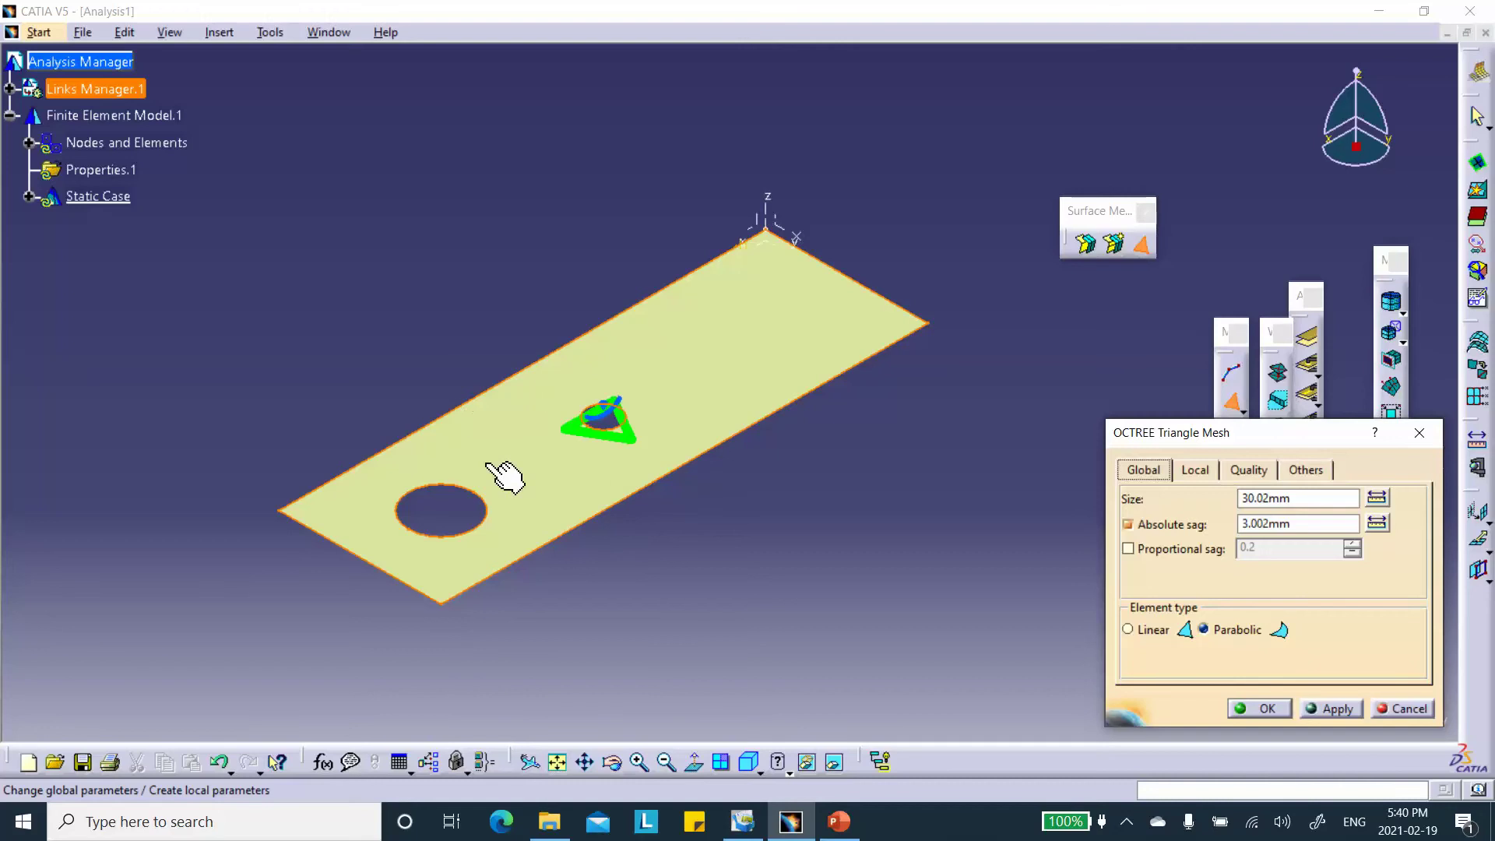
pyautogui.doubleClick(1286, 498)
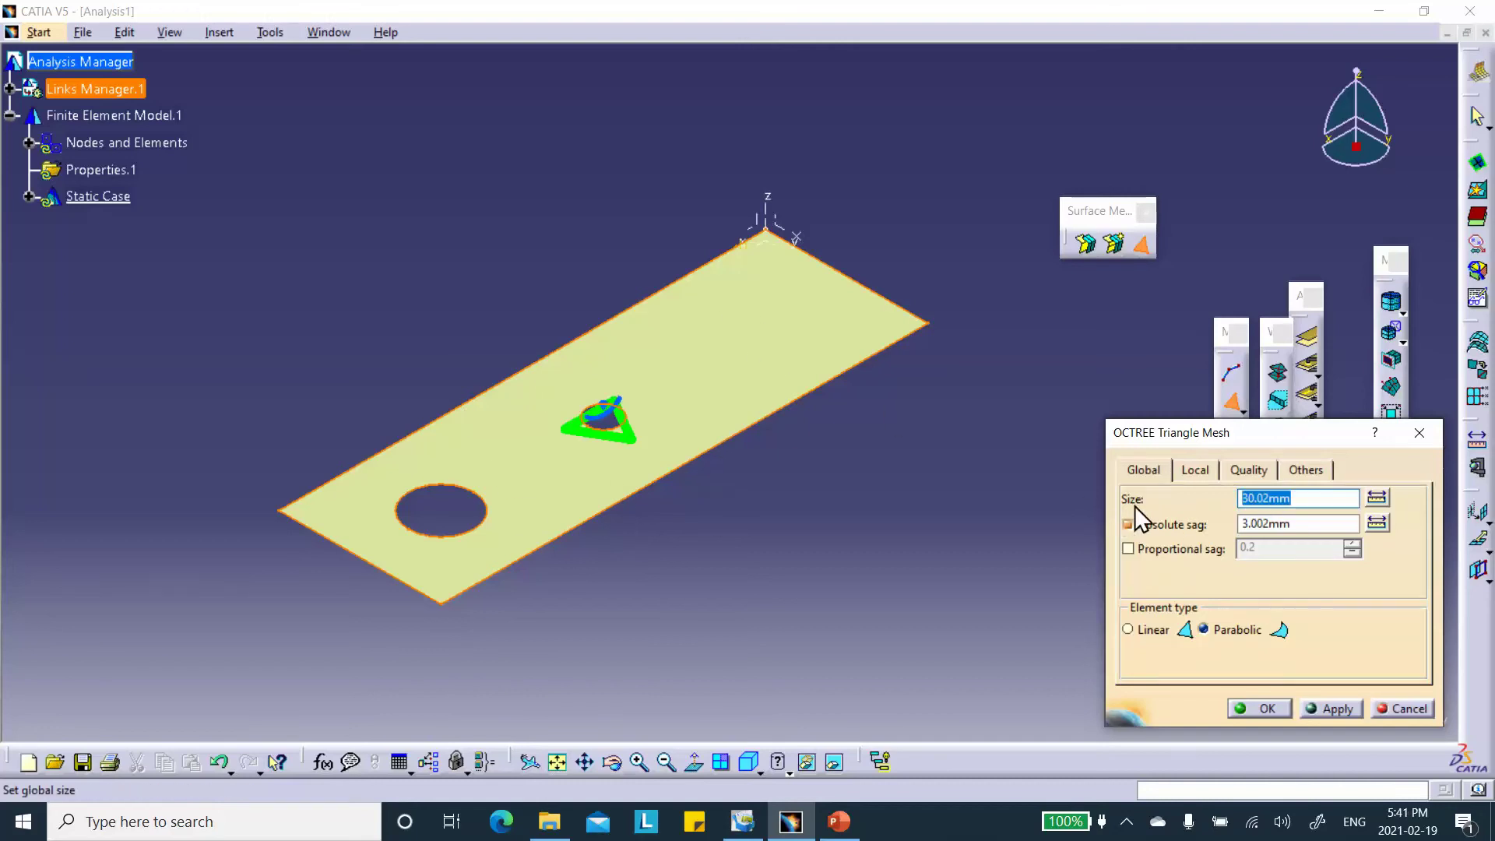
pyautogui.write('10')
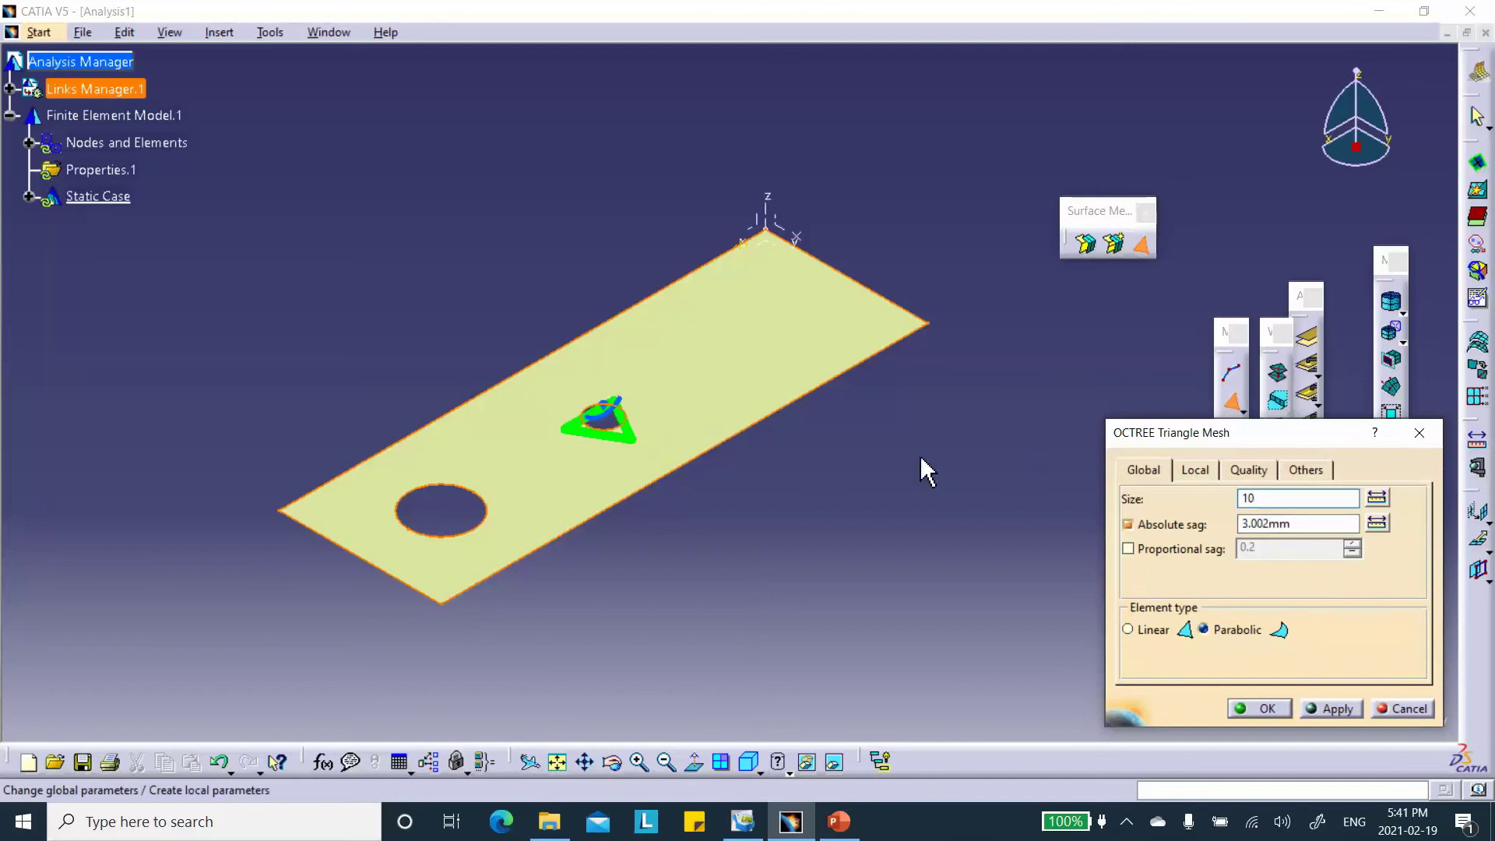
pyautogui.click(1304, 523)
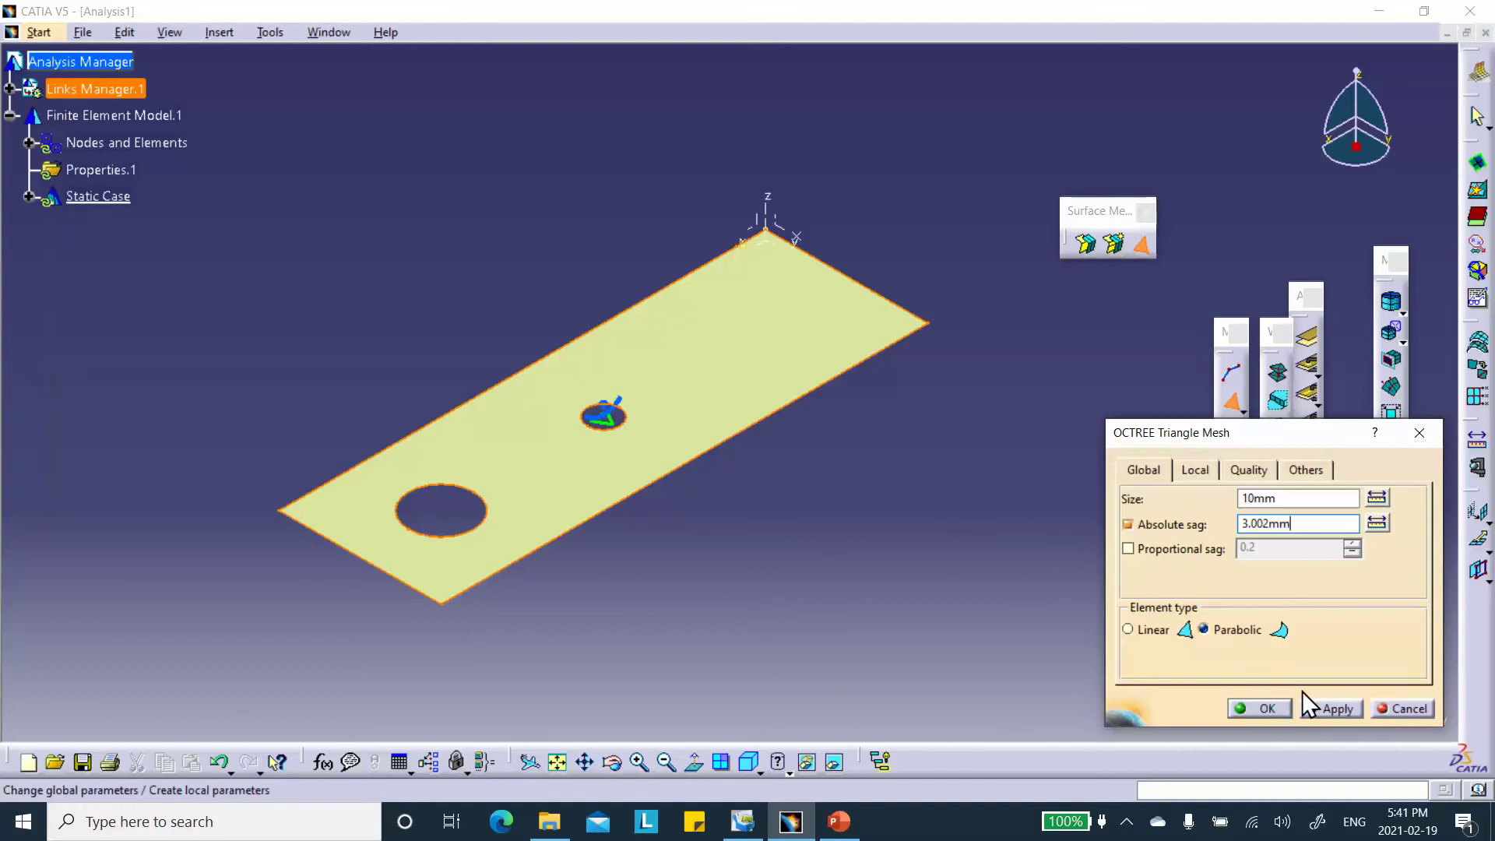
pyautogui.click(1324, 707)
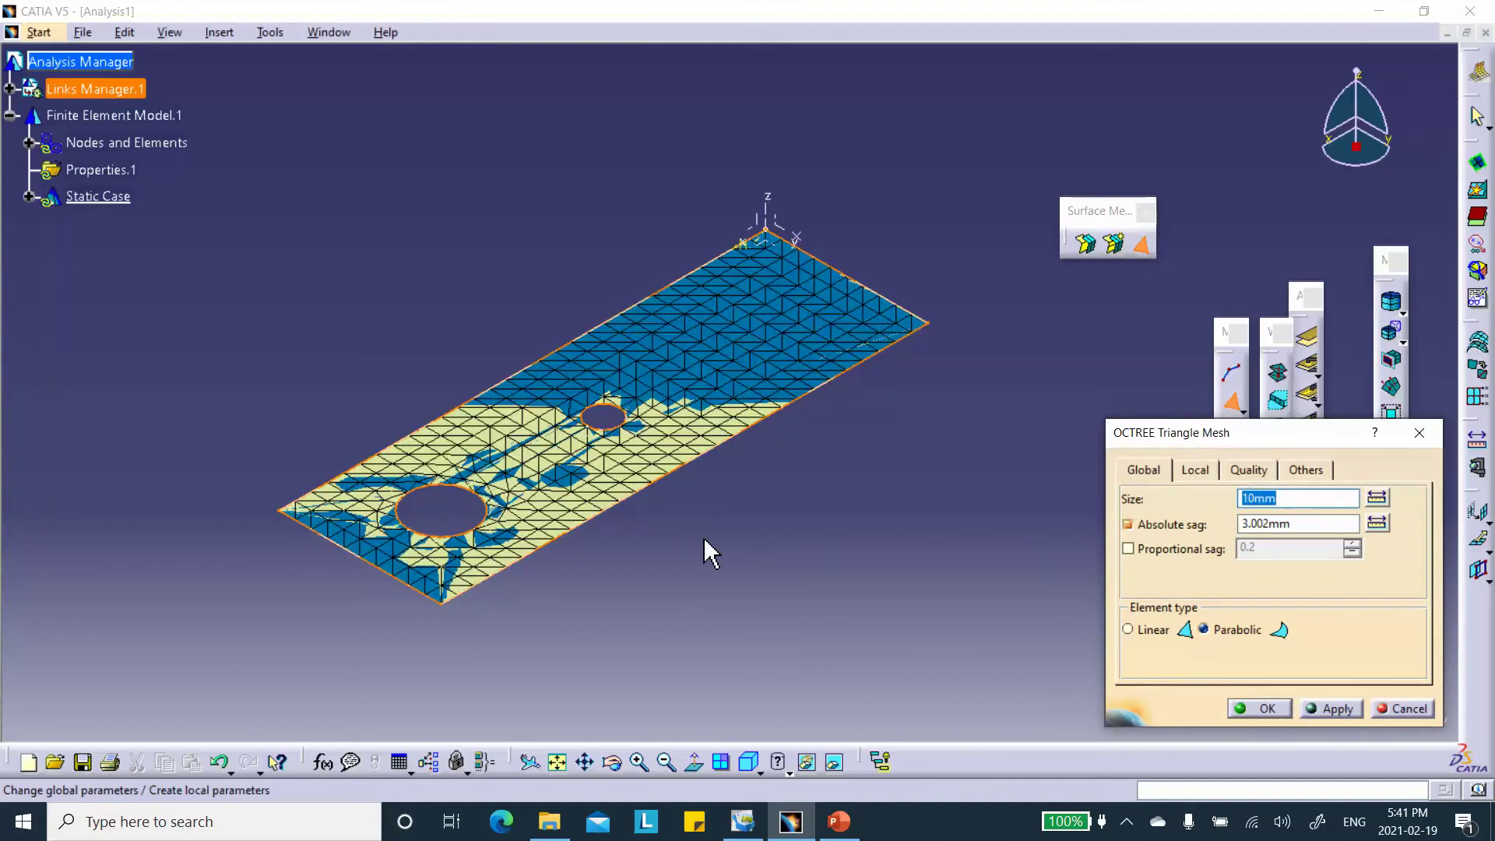
pyautogui.click(1400, 708)
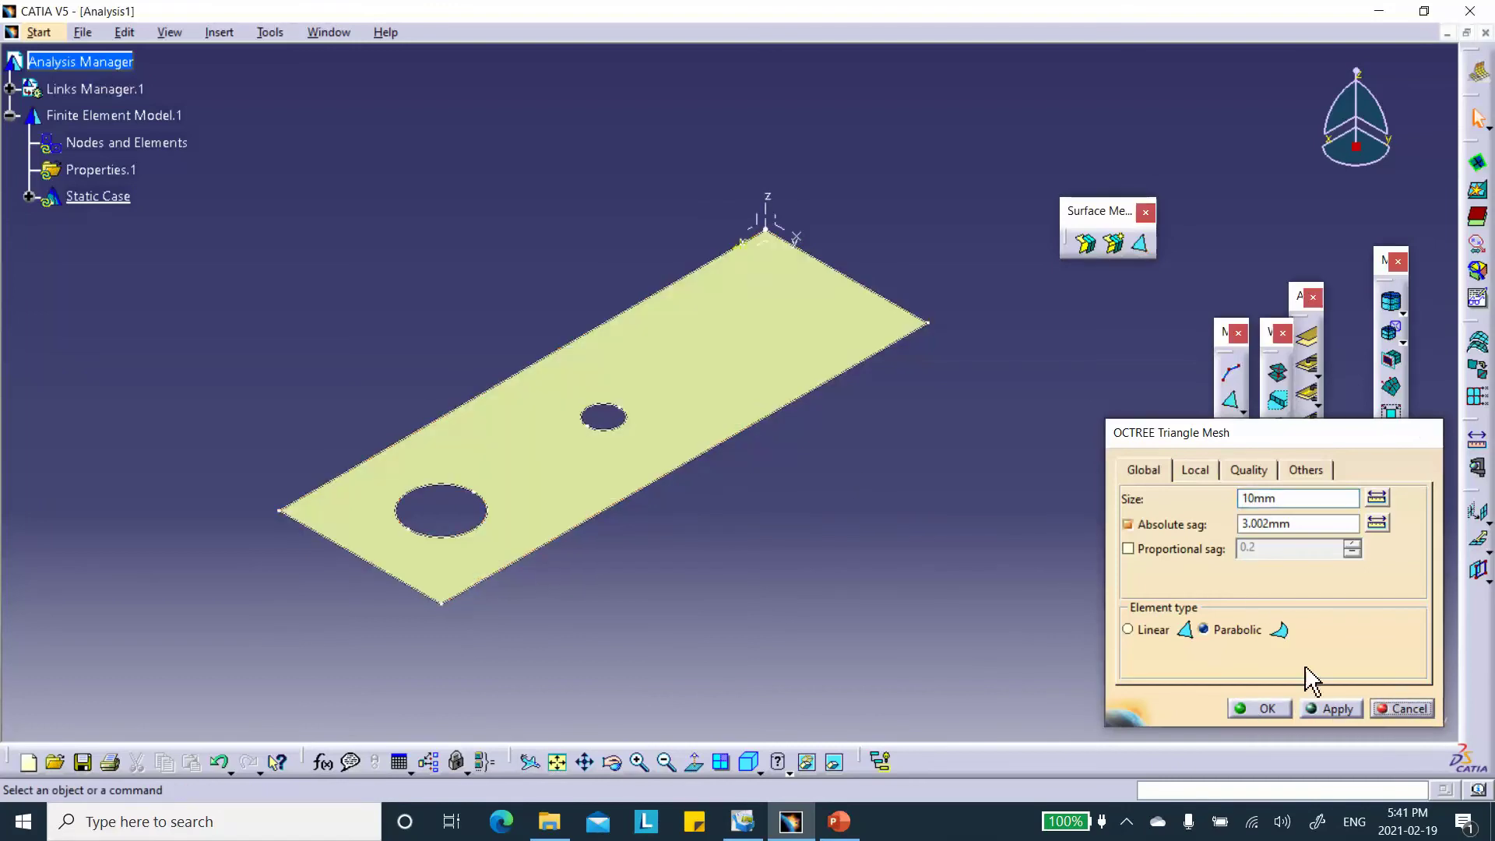
# Start an Octree triangle mesh on the plate surface with a 10 mm global size and examine the available quality criteria
pyautogui.click(1142, 246)
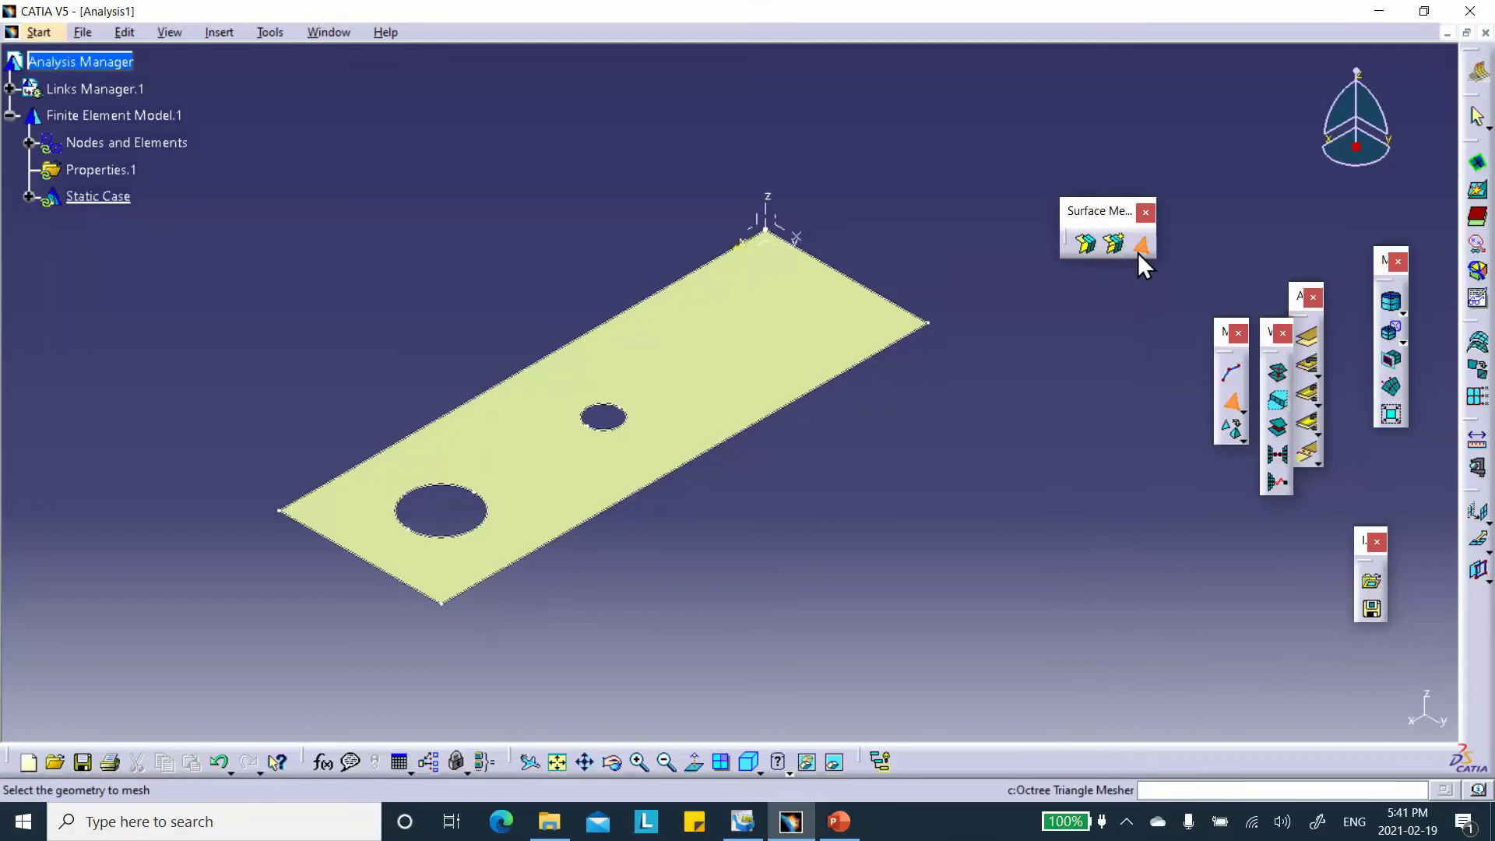
pyautogui.click(779, 374)
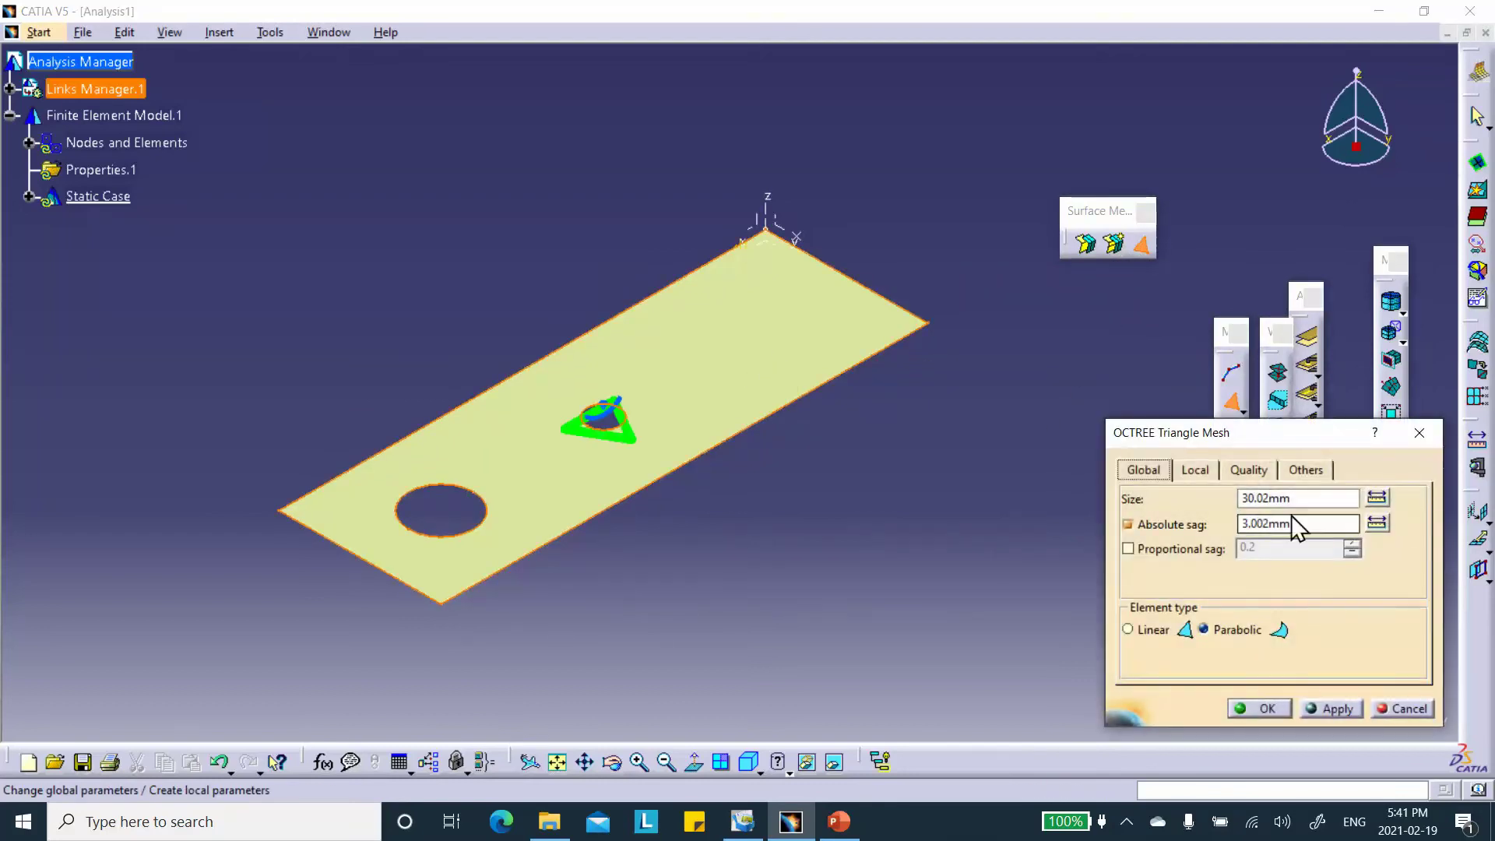
pyautogui.moveTo(1265, 498); pyautogui.dragTo(1161, 505)
pyautogui.write('10')
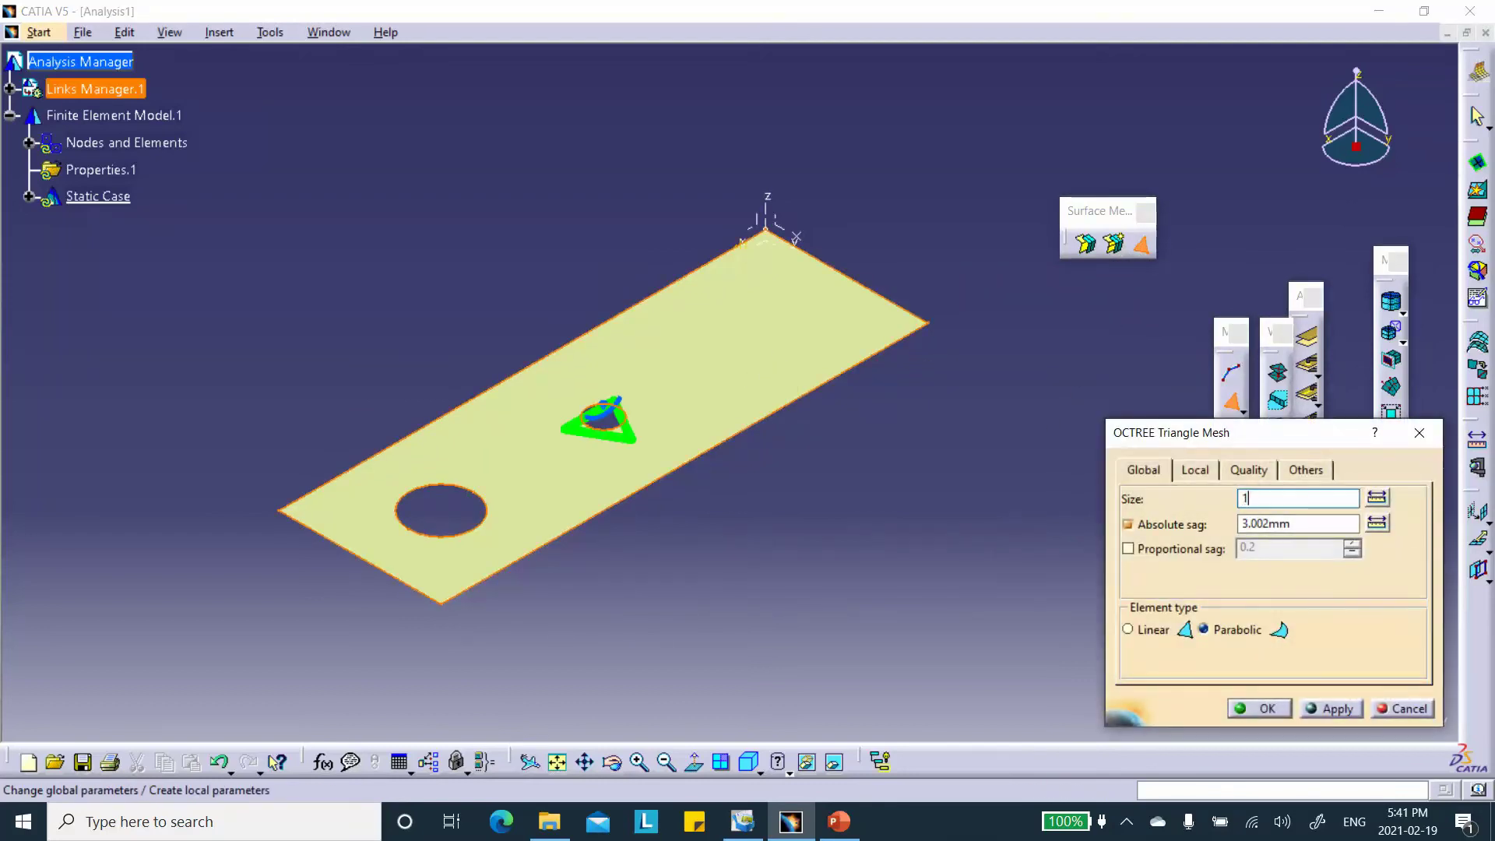
pyautogui.click(1025, 539)
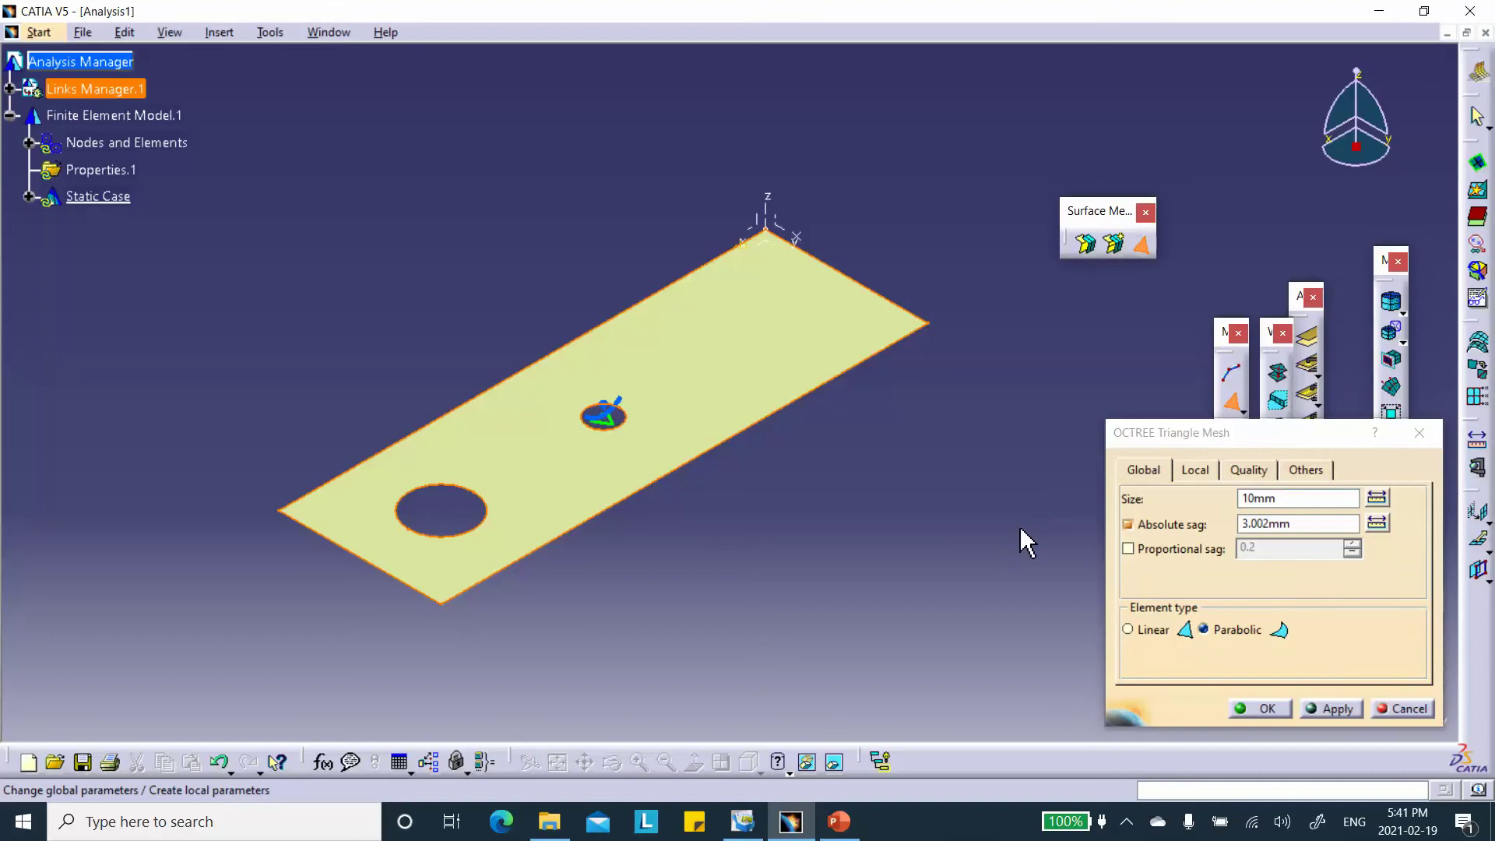
pyautogui.click(1249, 470)
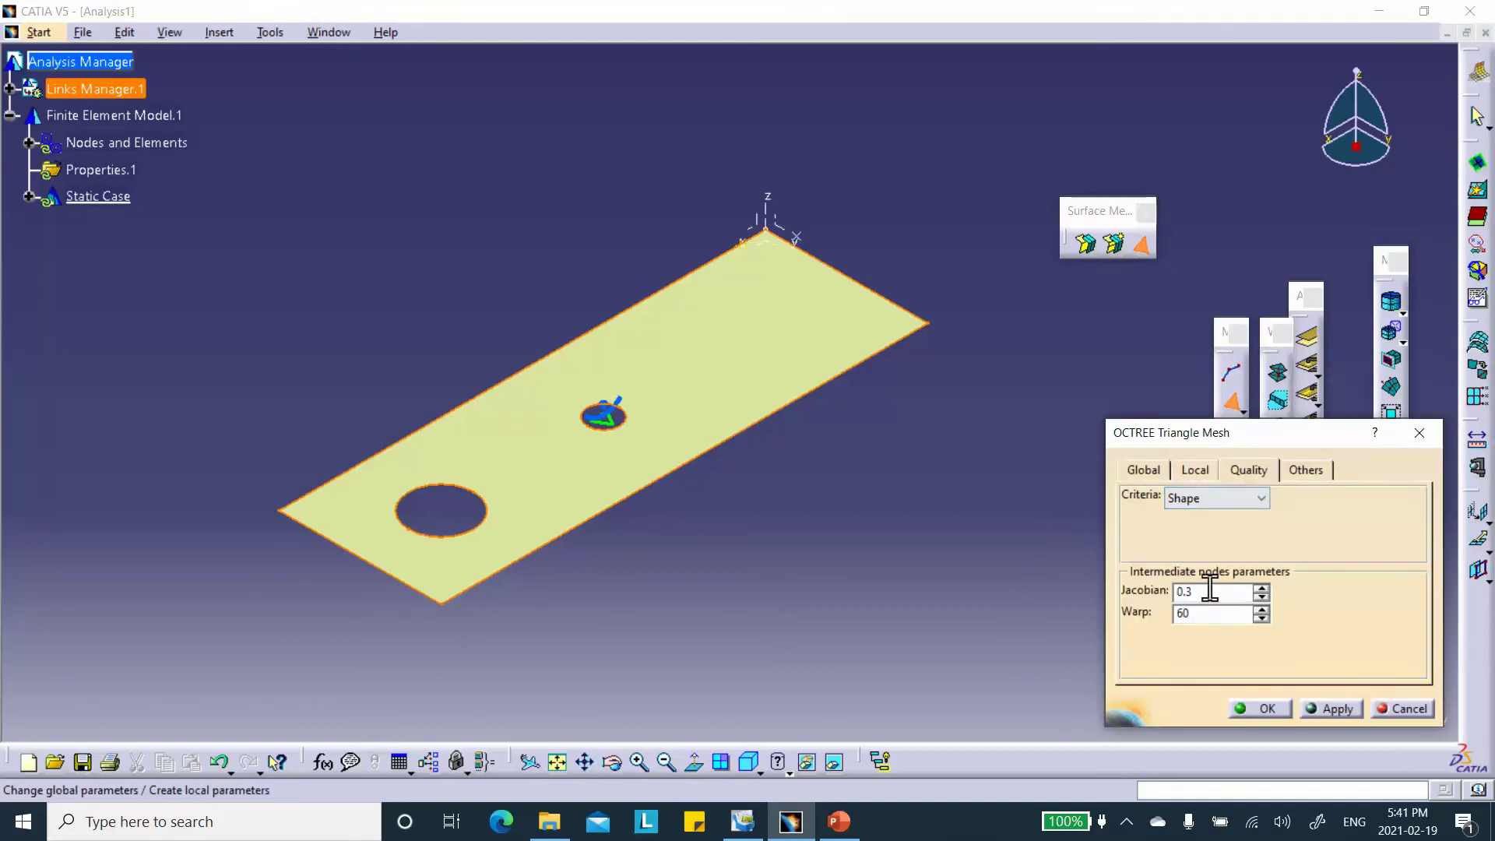
pyautogui.click(1261, 499)
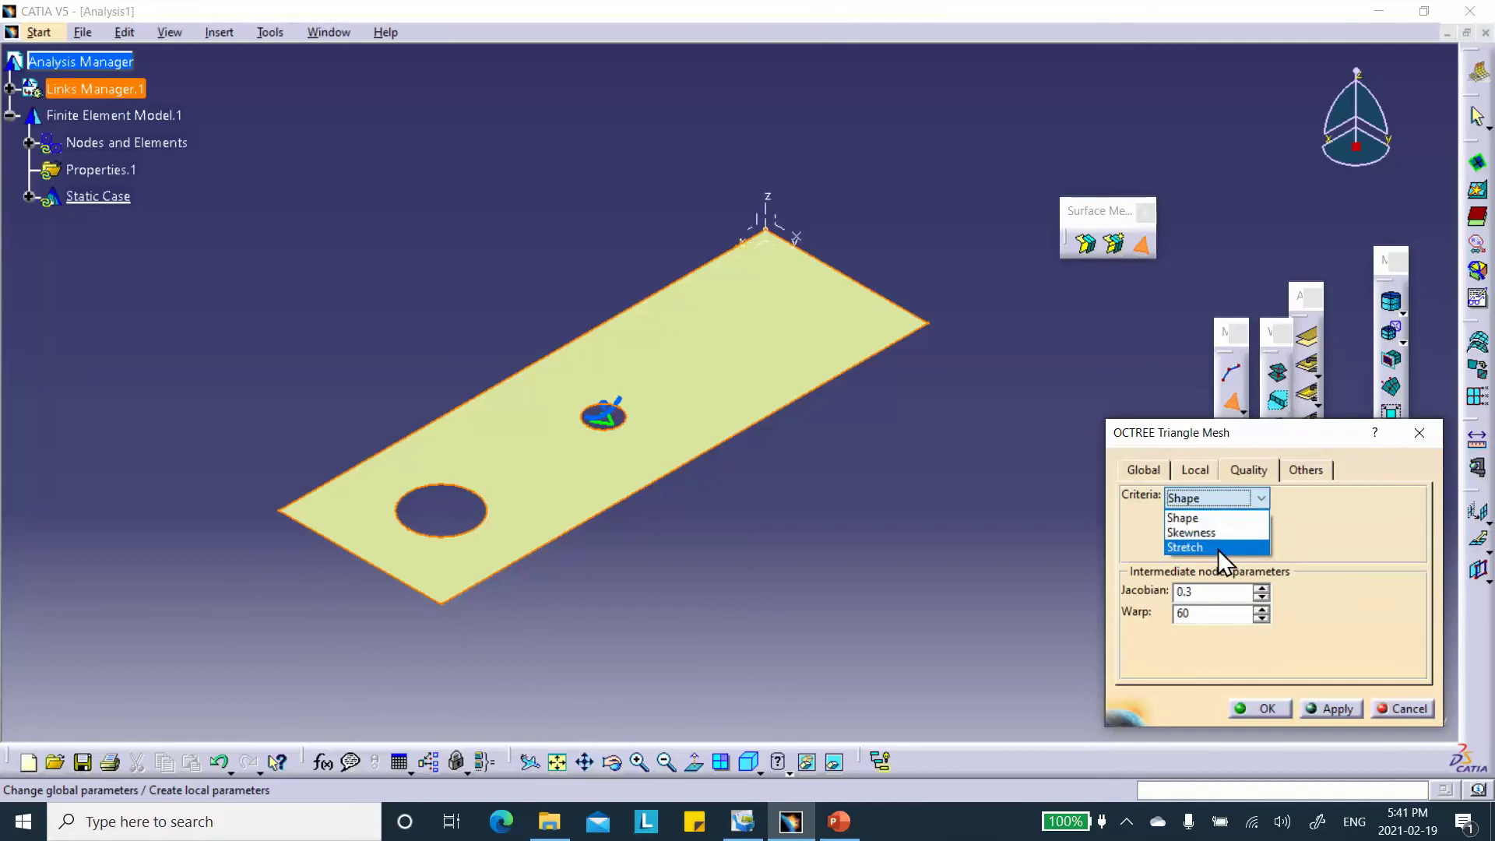
pyautogui.click(956, 504)
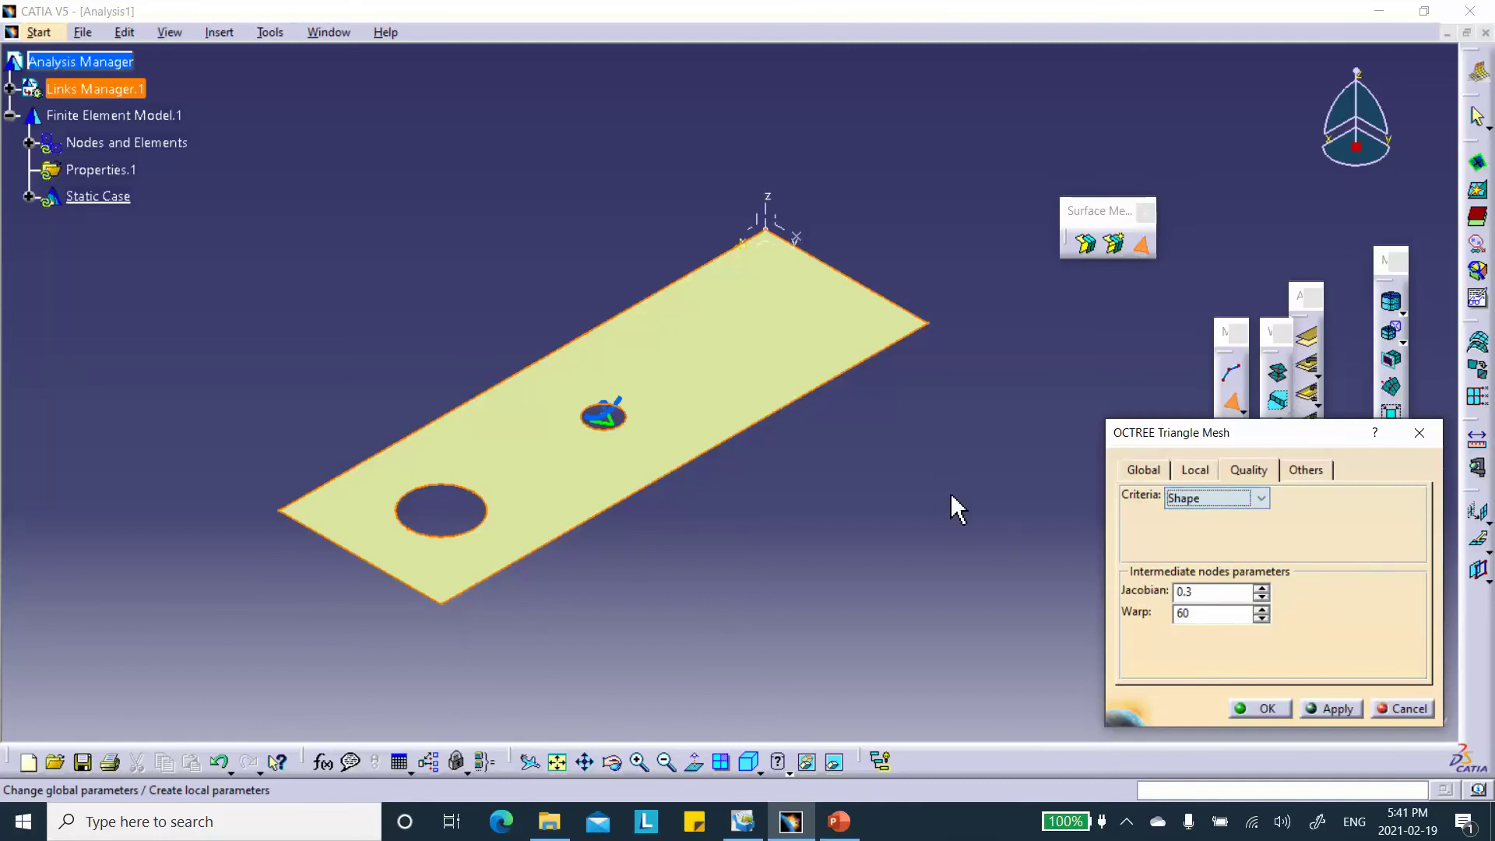
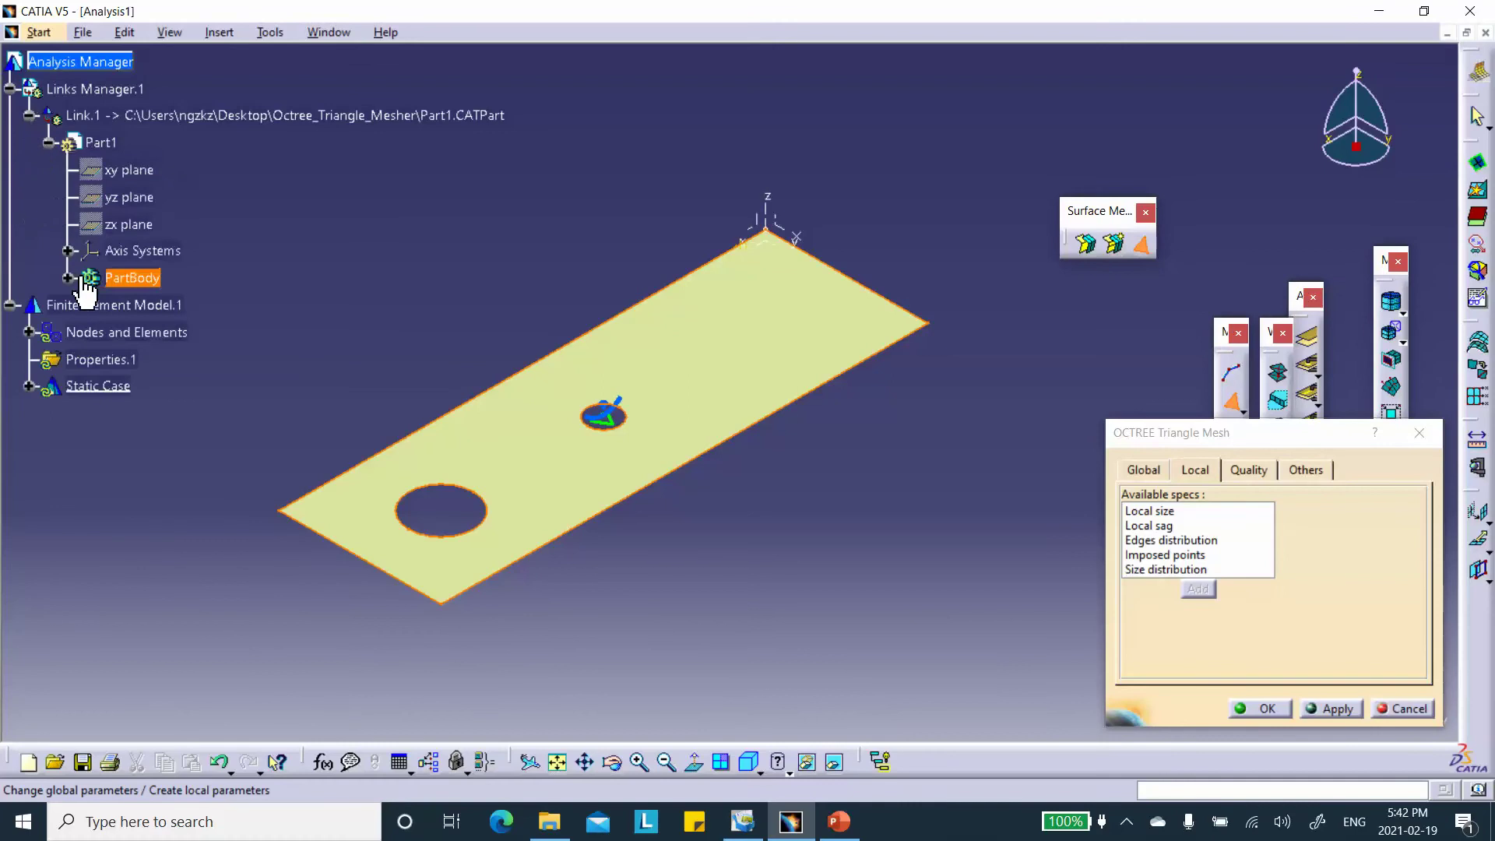
# Expand the linked part's PartBody in the specification tree and cancel the mesh definition
pyautogui.click(68, 279)
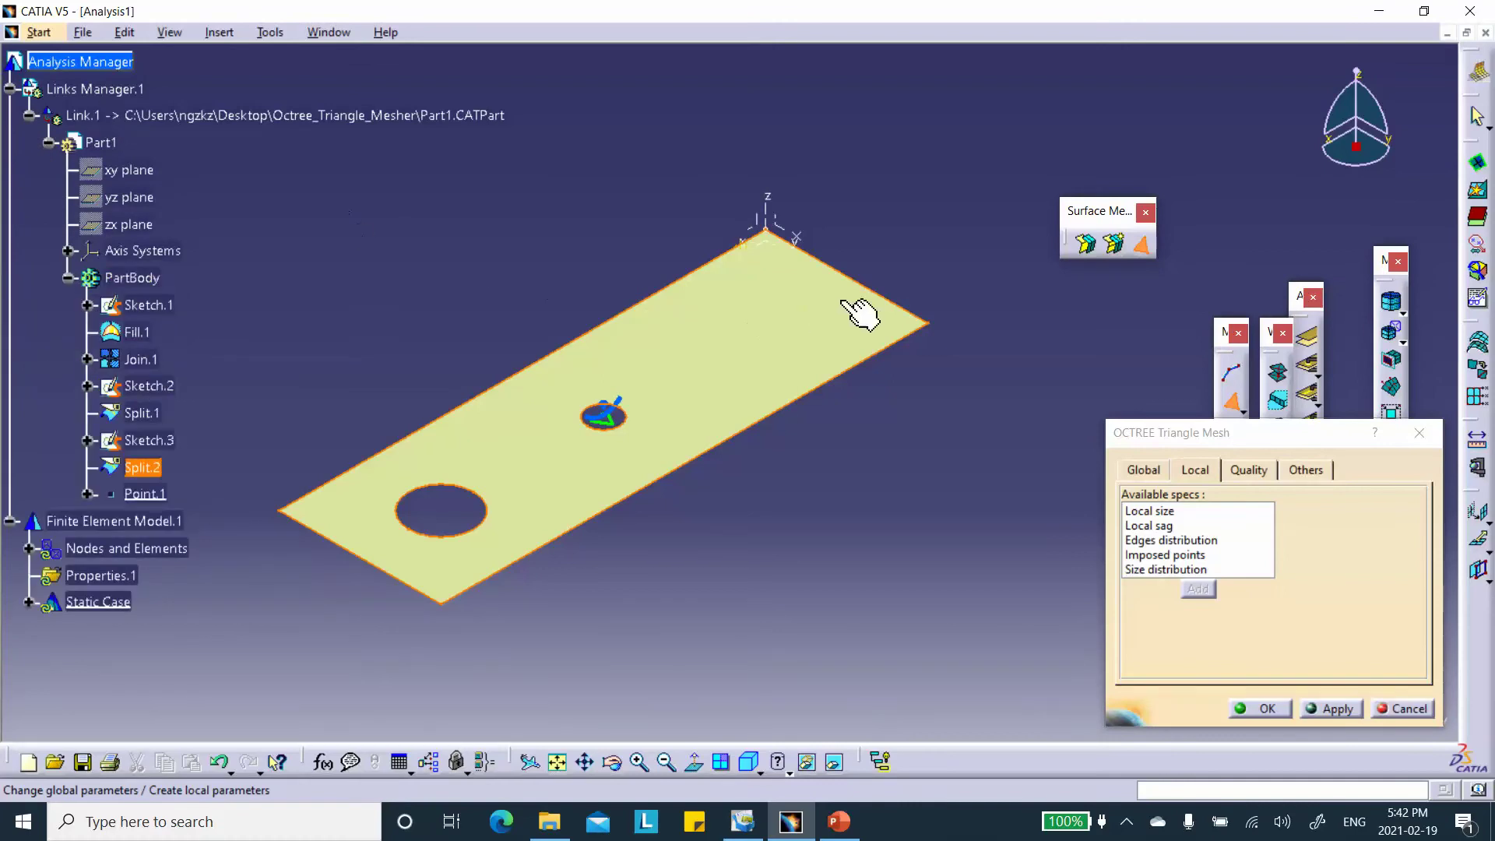
pyautogui.moveTo(880, 276); pyautogui.dragTo(912, 338, button='middle')
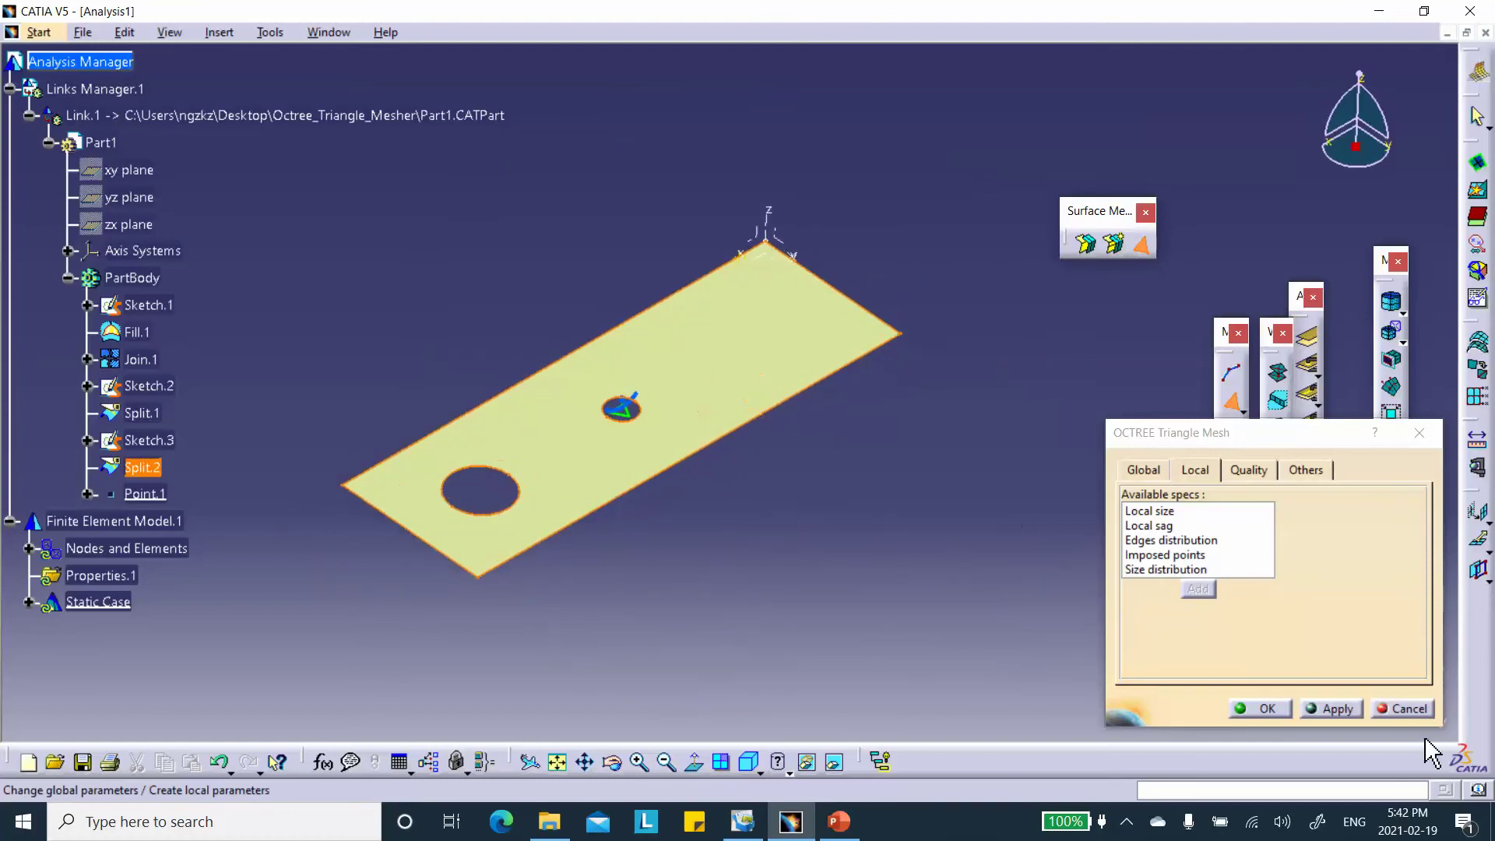
pyautogui.click(1411, 720)
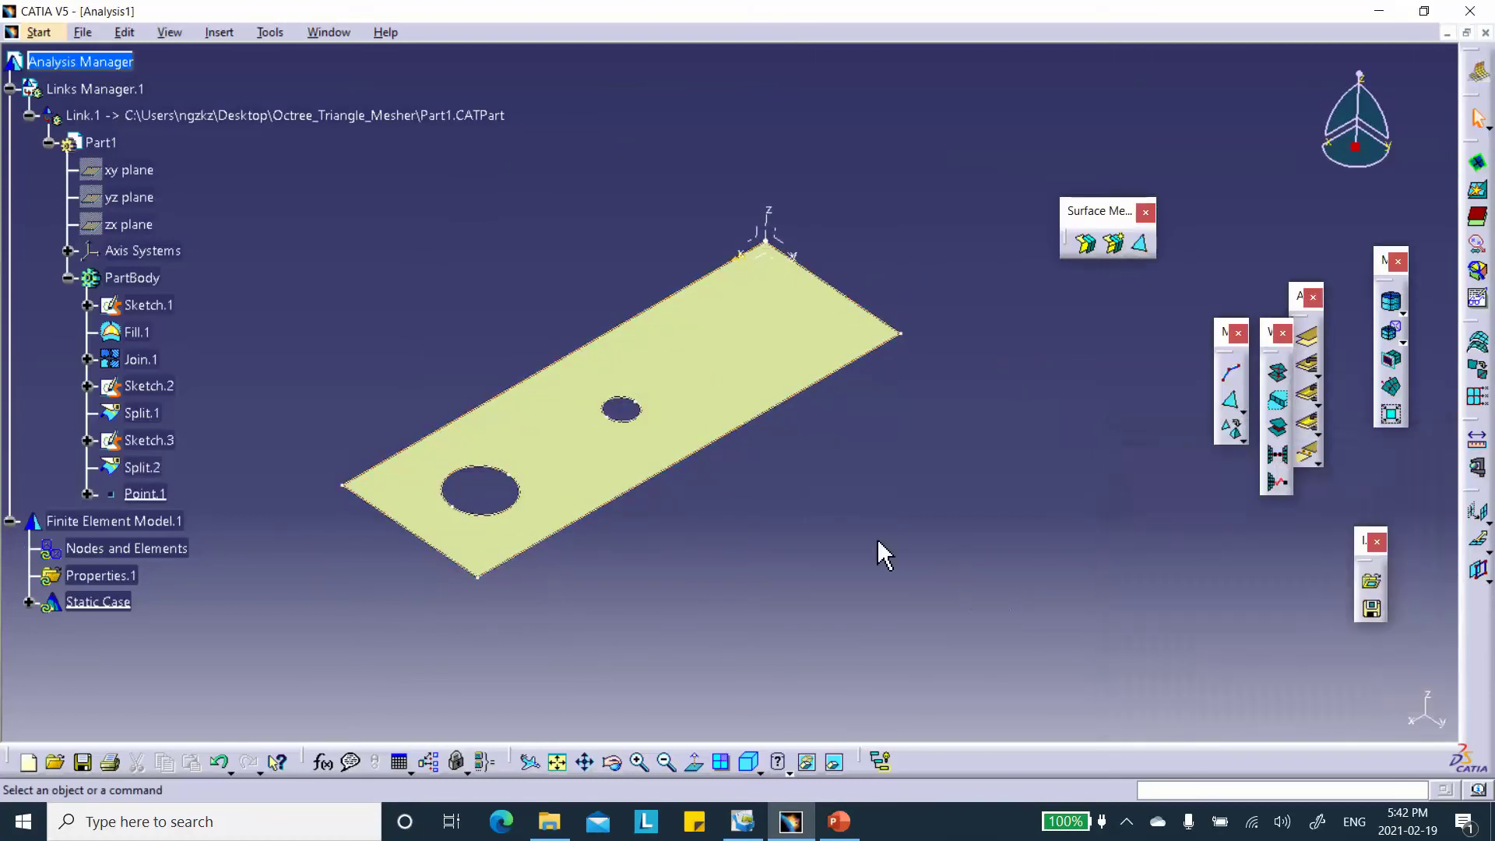
# Hide the Links Manager geometry and show it again
pyautogui.click(148, 494)
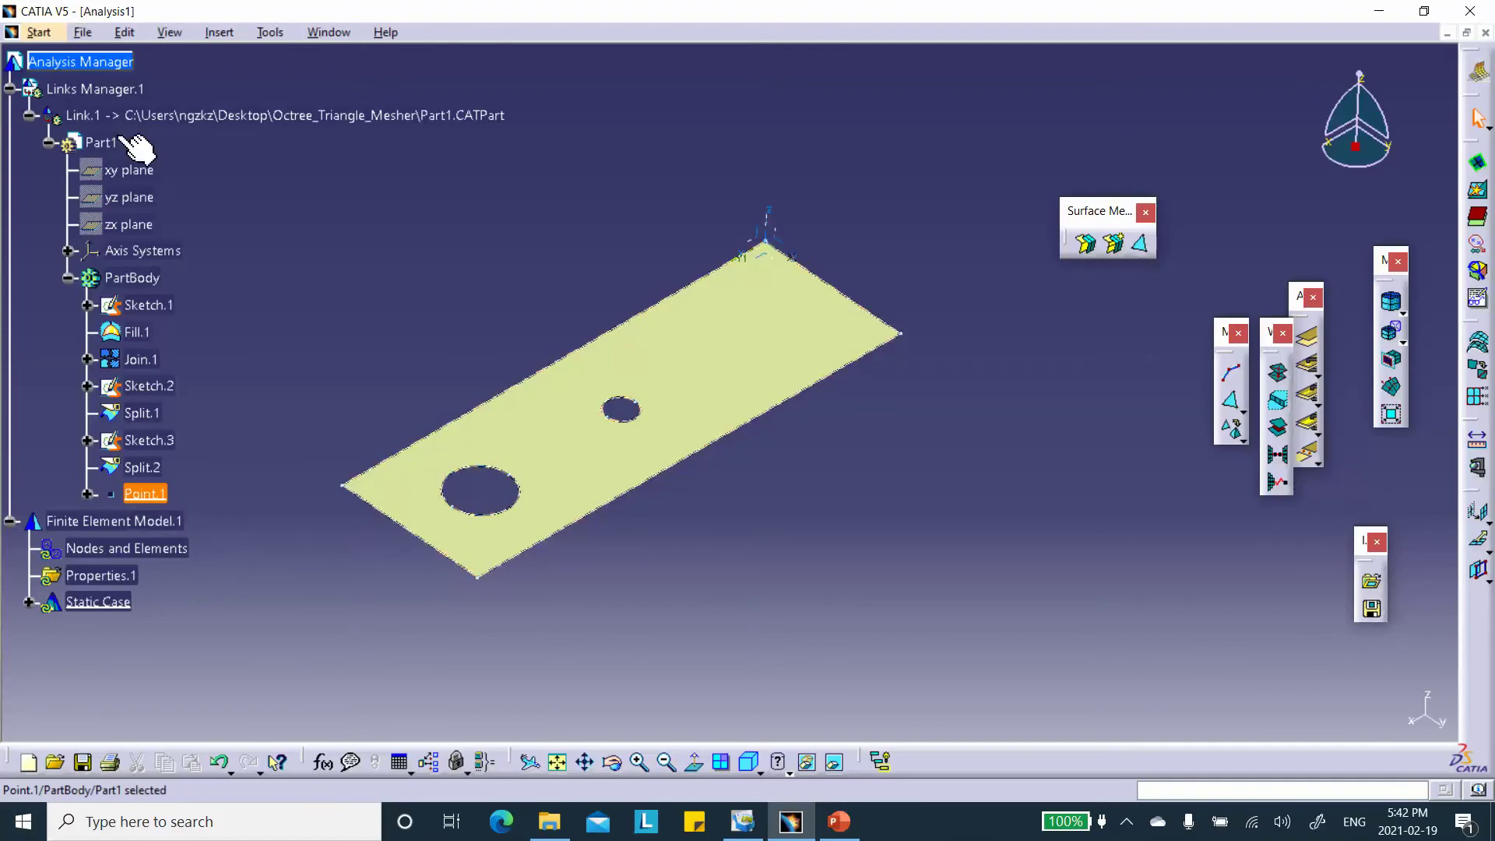
pyautogui.rightClick(130, 92)
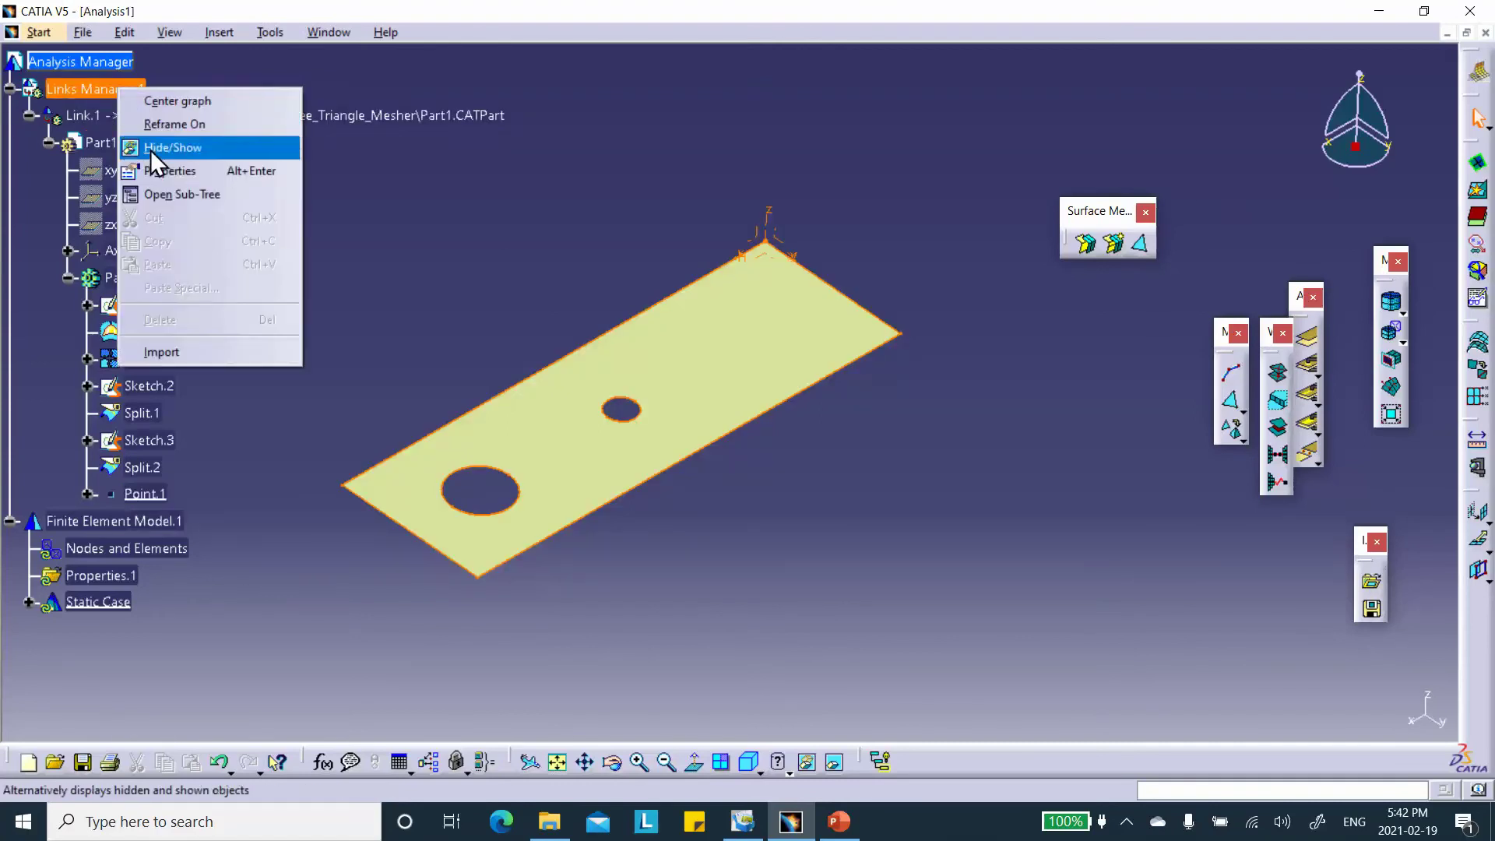
pyautogui.click(151, 148)
pyautogui.rightClick(132, 90)
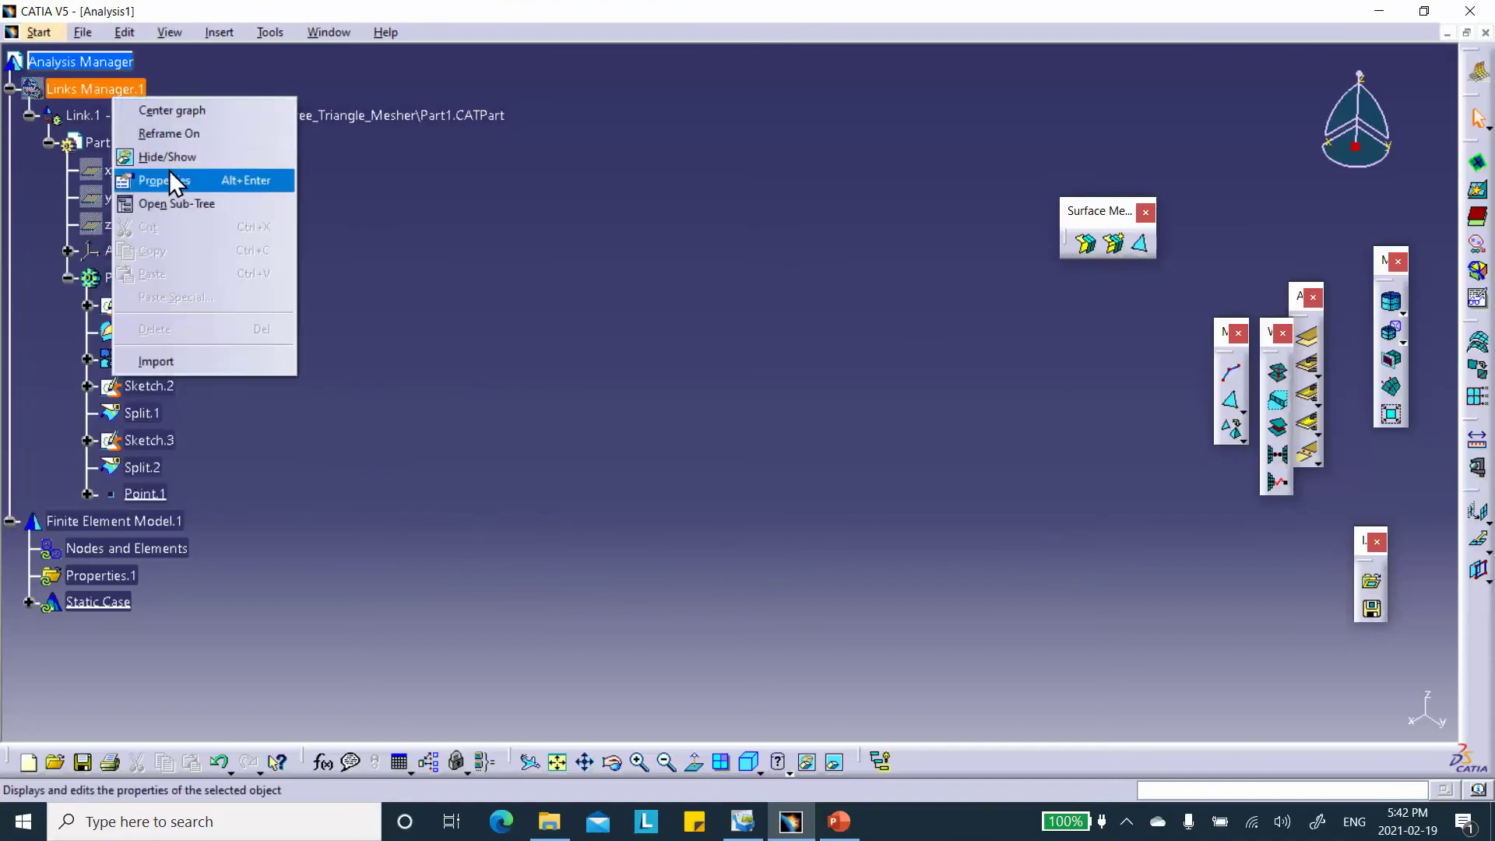
pyautogui.click(170, 159)
# Review the coordinate definition of Point.1 in the linked part and return to the Advanced Meshing Tools workbench
pyautogui.click(147, 494)
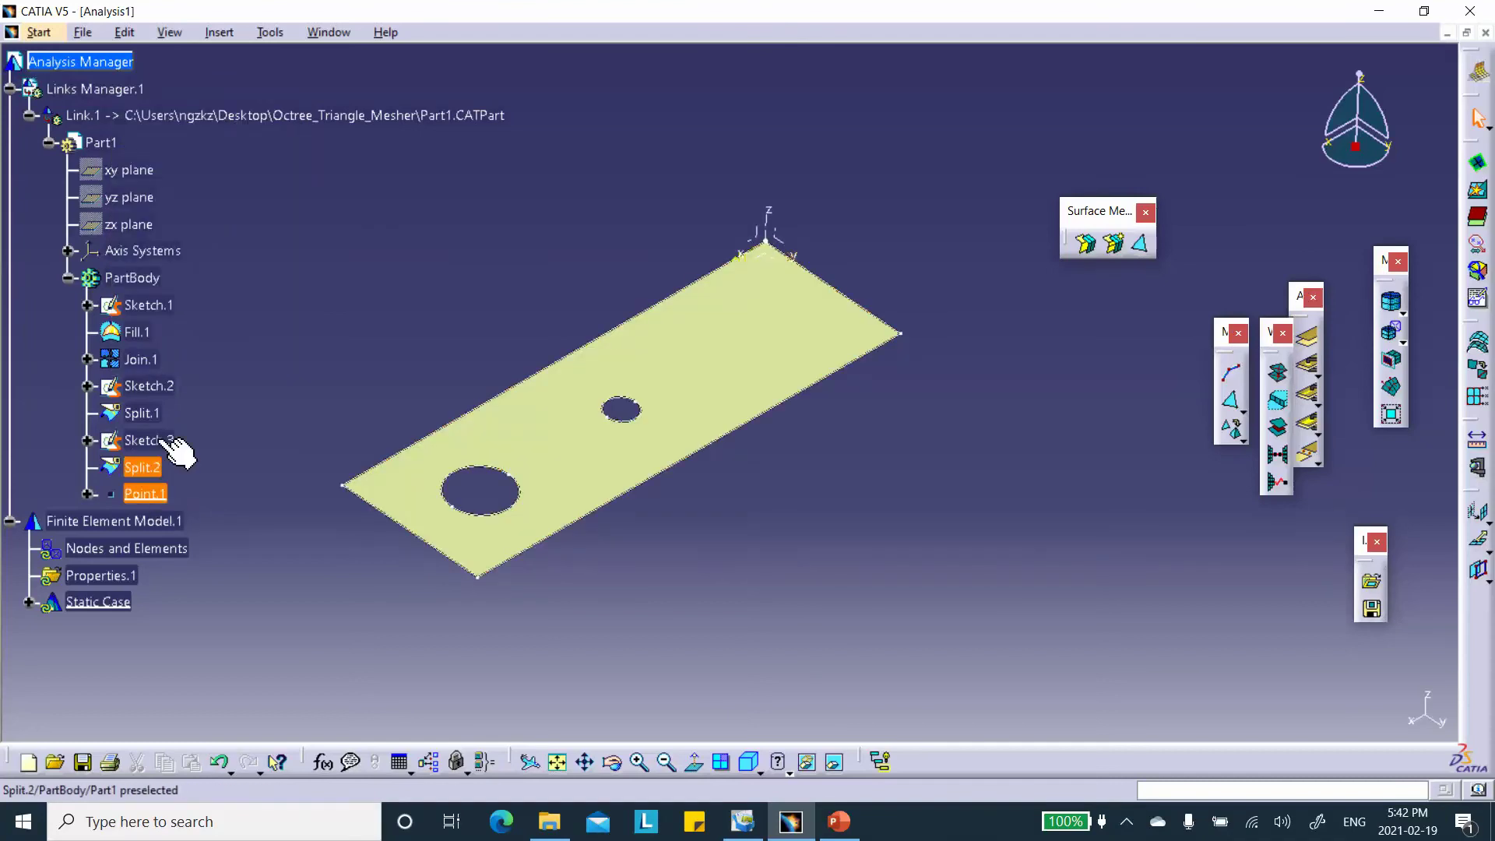
pyautogui.click(88, 494)
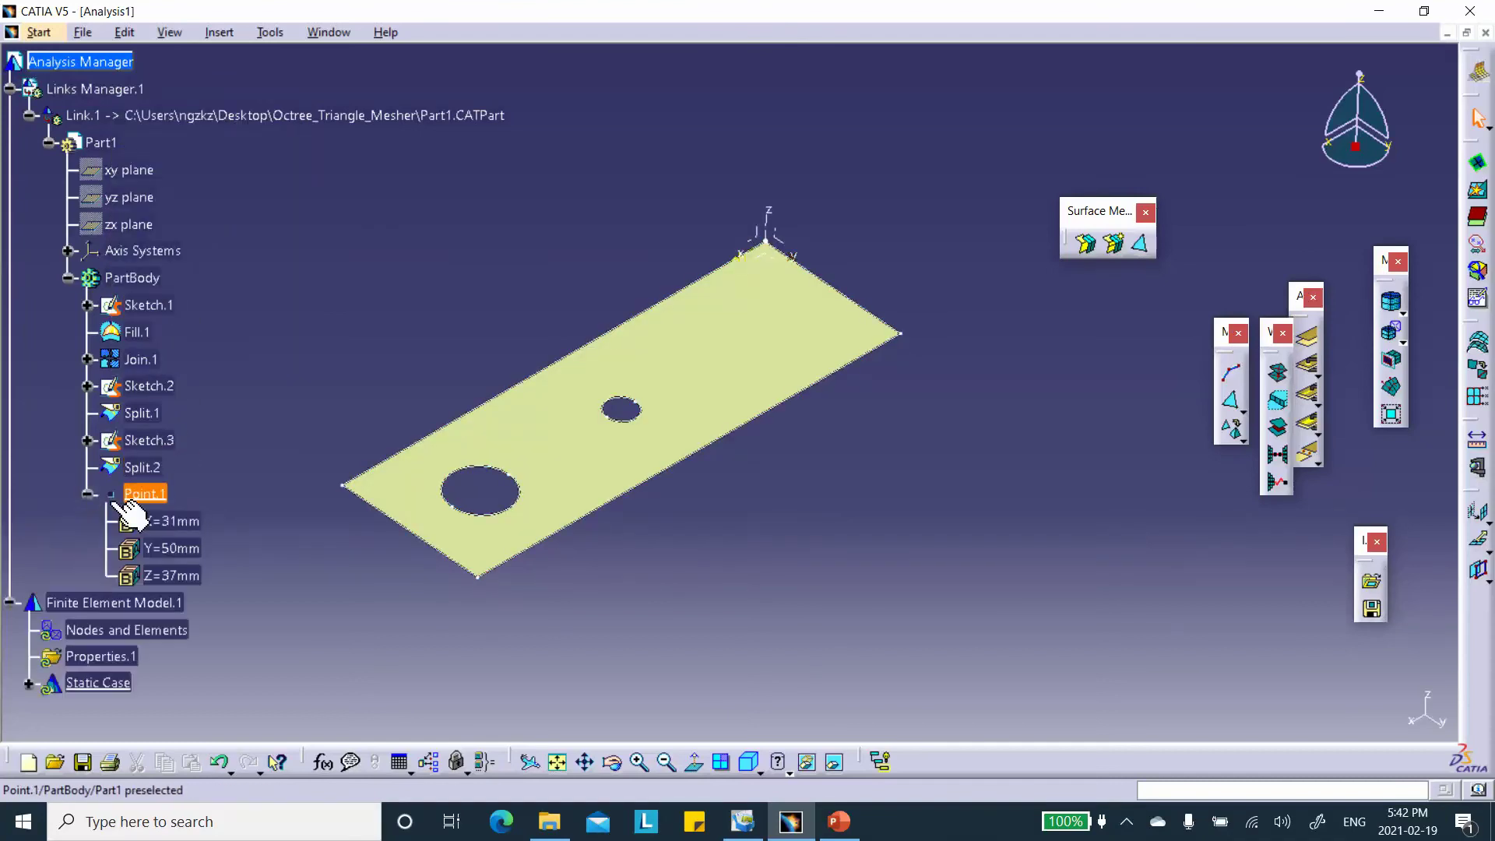
pyautogui.doubleClick(151, 494)
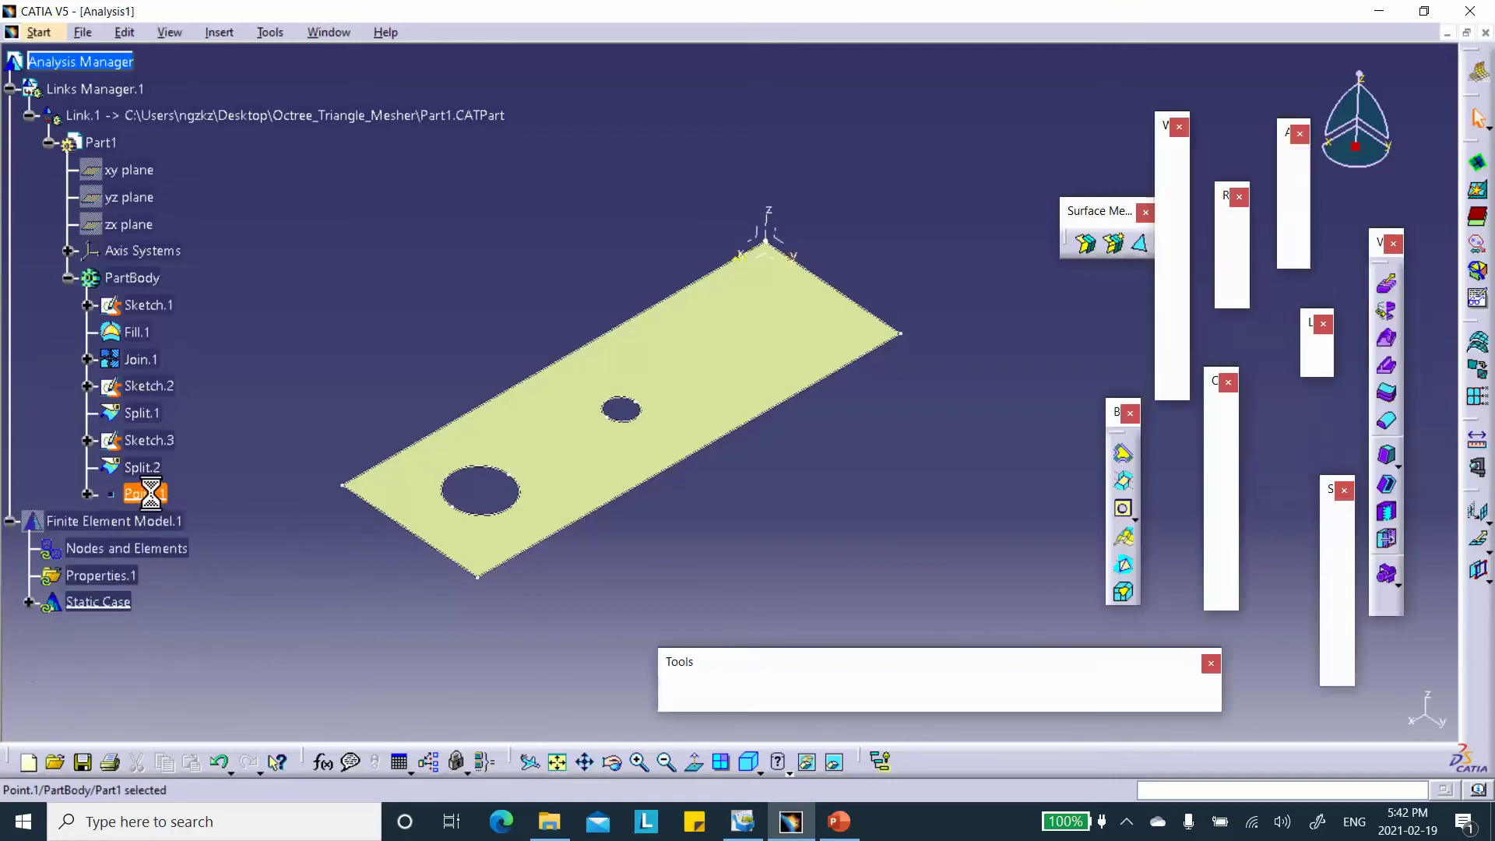
pyautogui.doubleClick(145, 493)
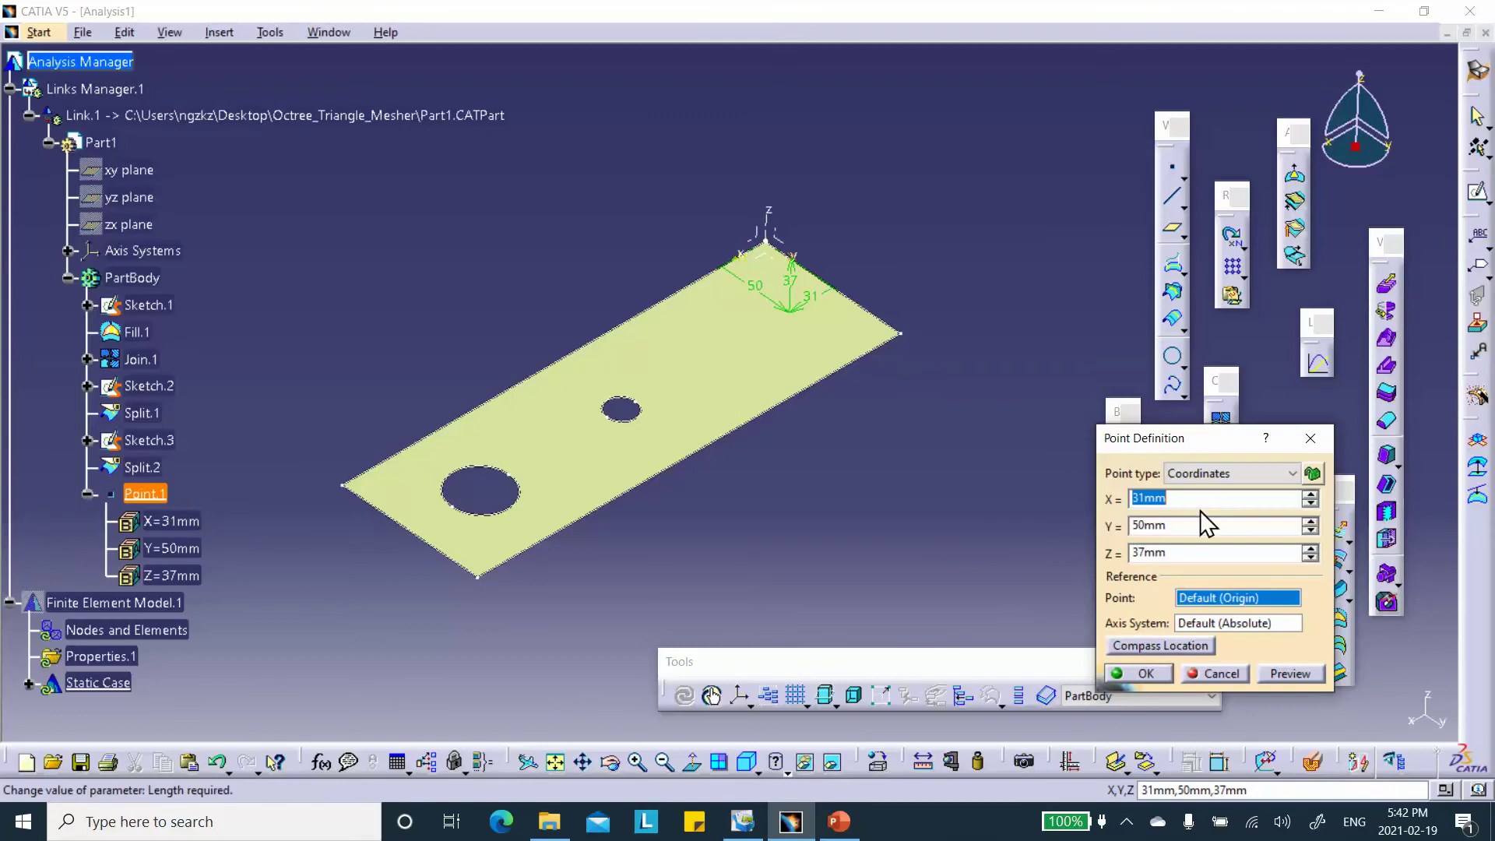
pyautogui.moveTo(853, 461); pyautogui.dragTo(761, 283, button='middle')
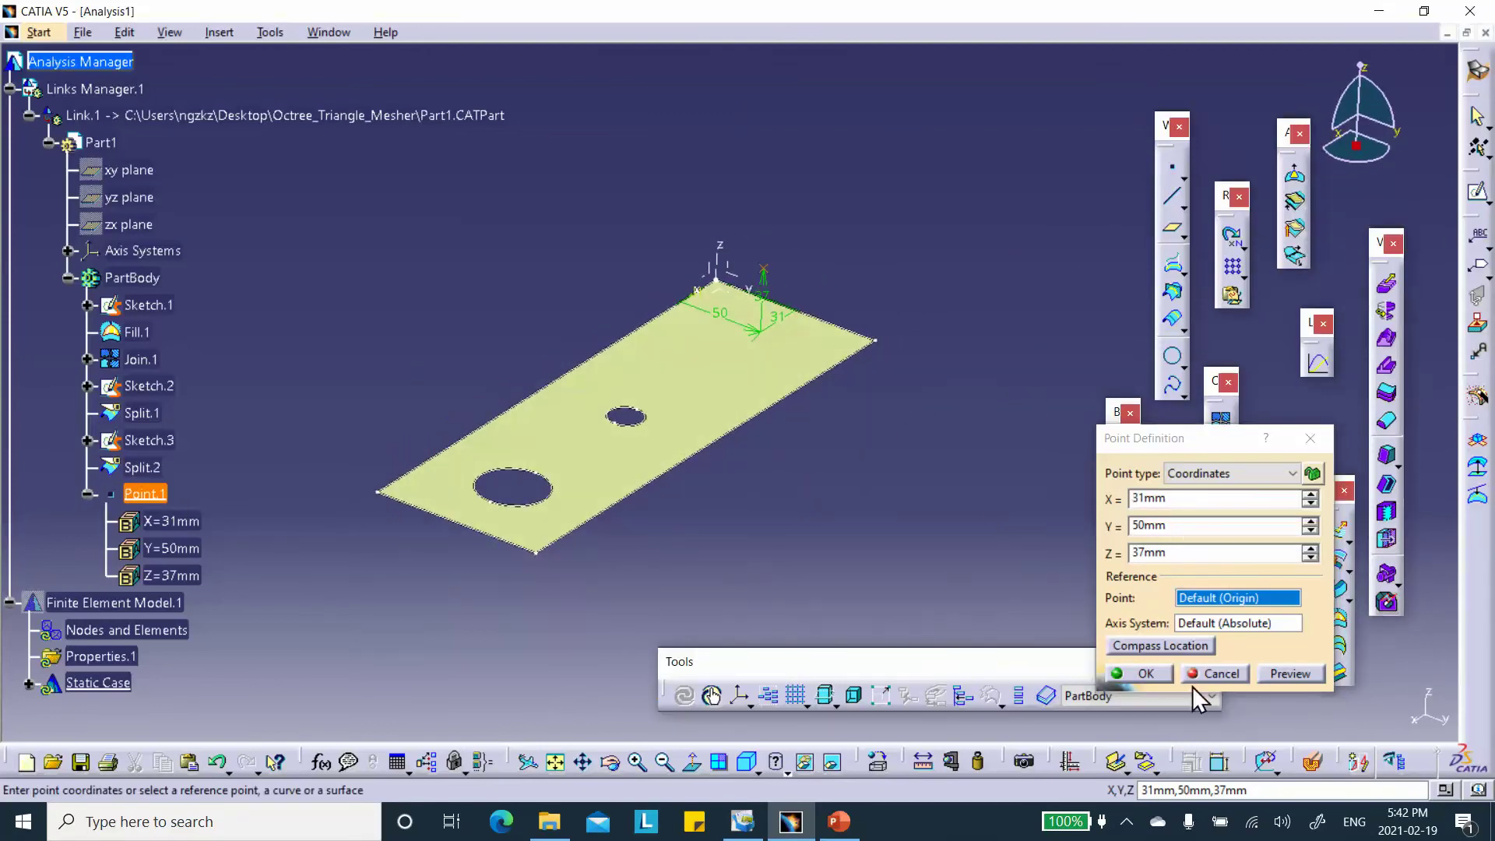
pyautogui.click(1156, 674)
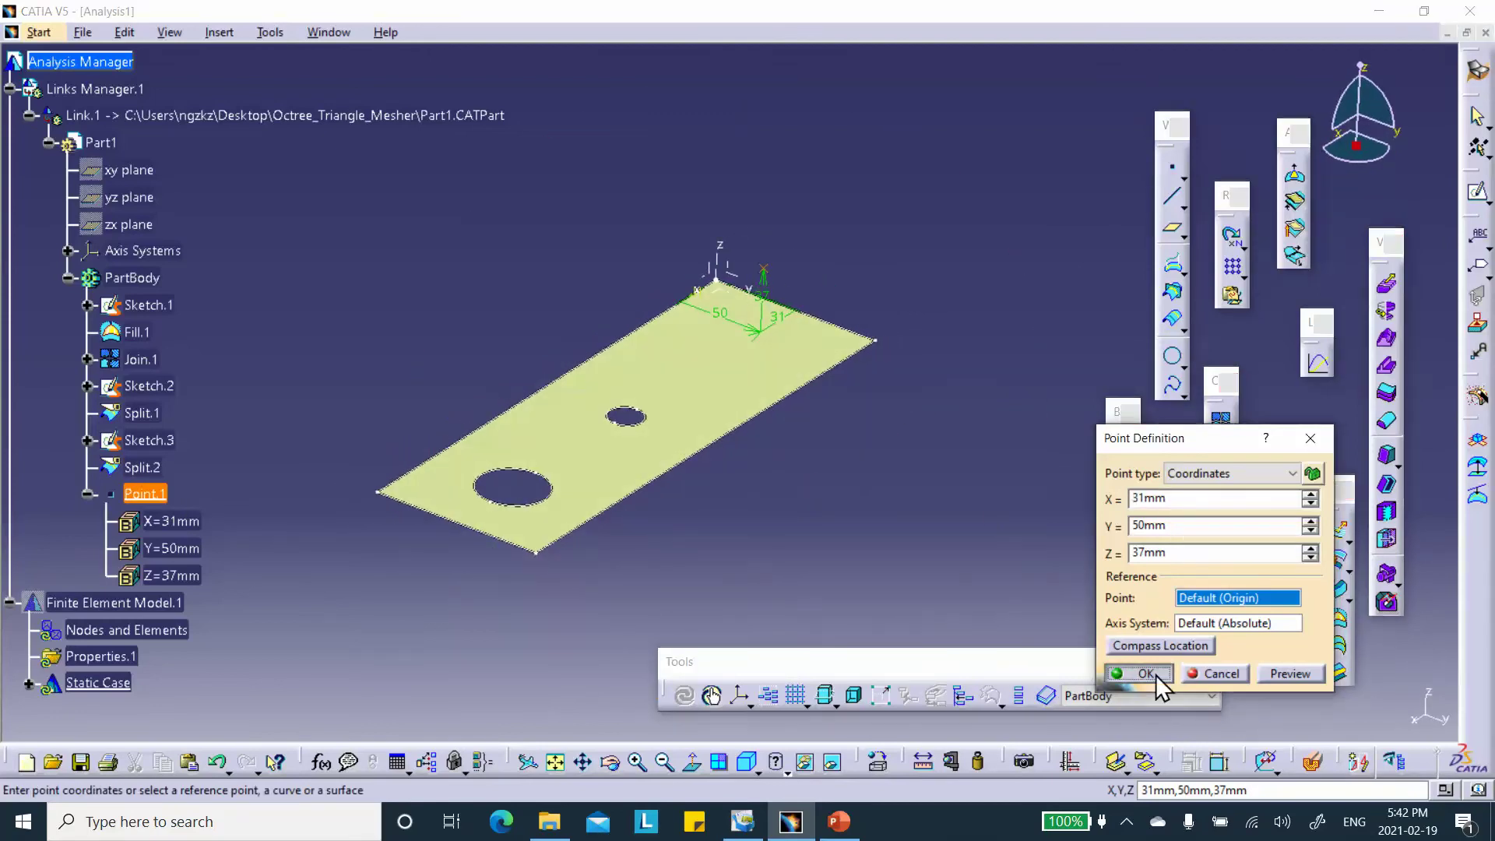
pyautogui.click(1477, 71)
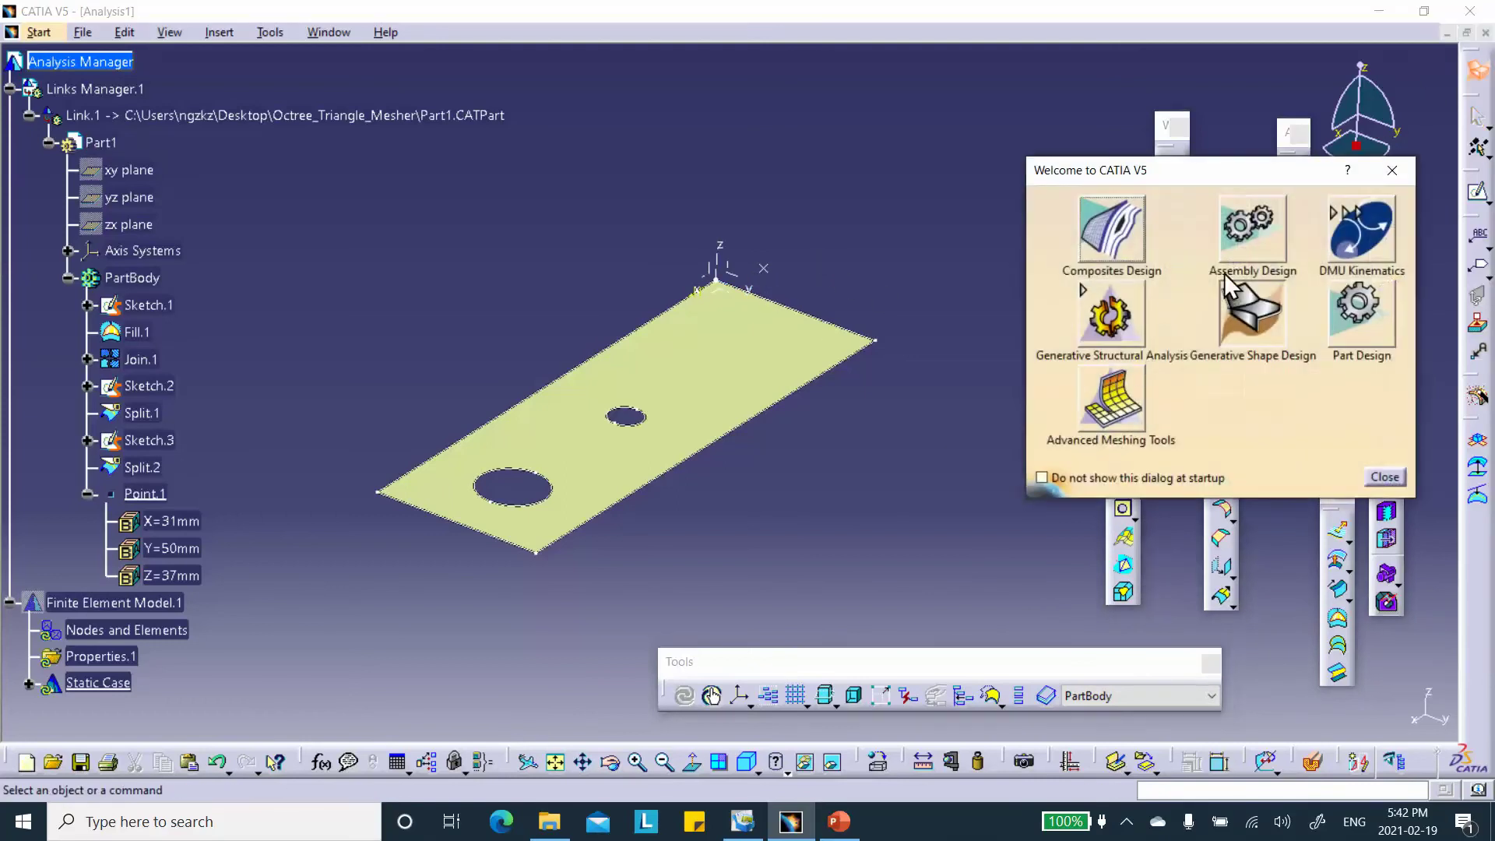
pyautogui.click(1111, 395)
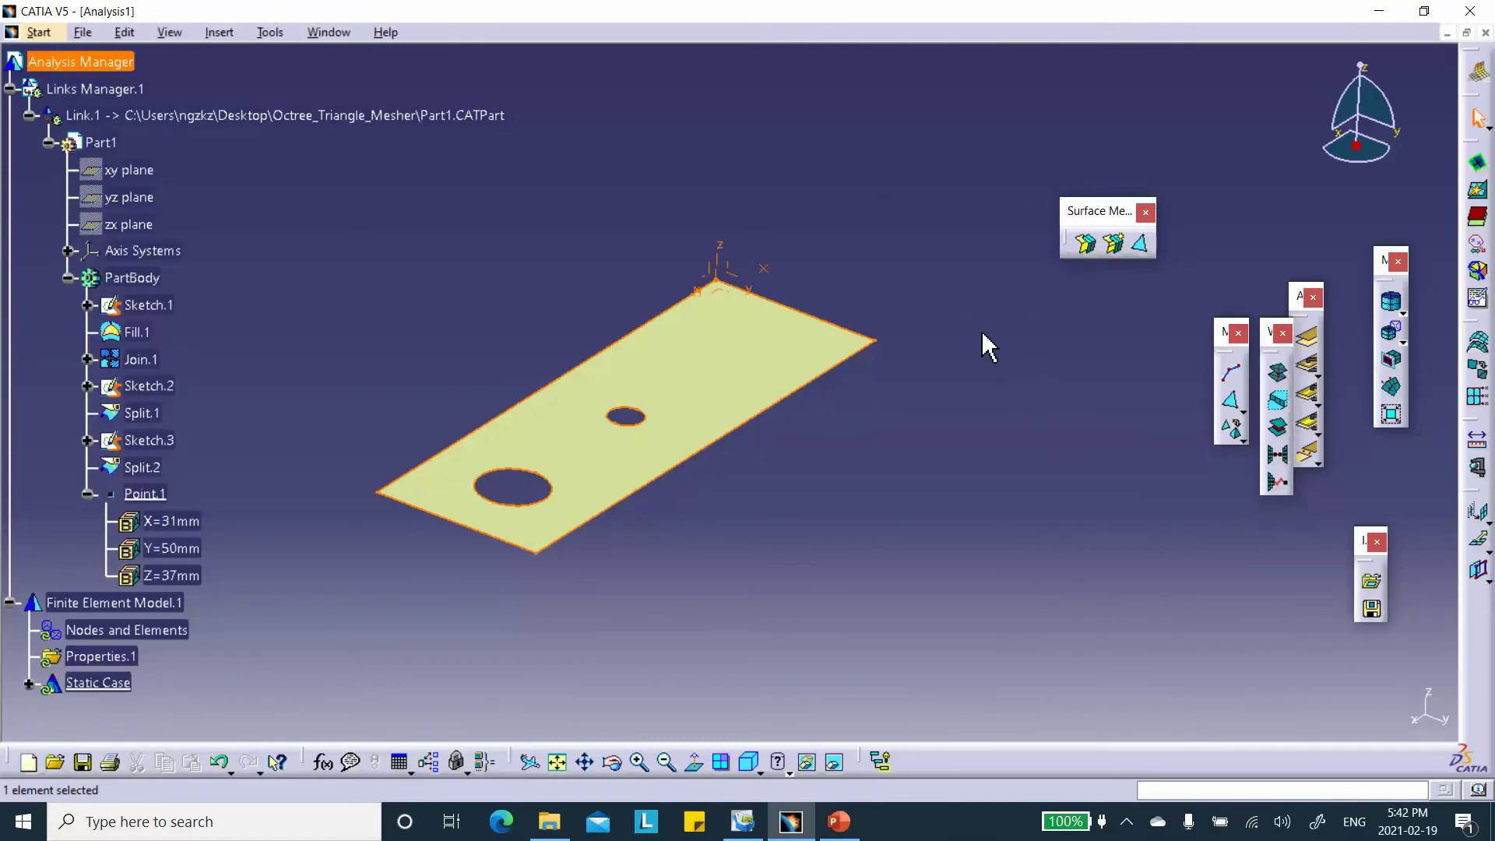
# Define an Octree triangle mesh on the plate surface and set its global size to 10 mm
pyautogui.click(1143, 244)
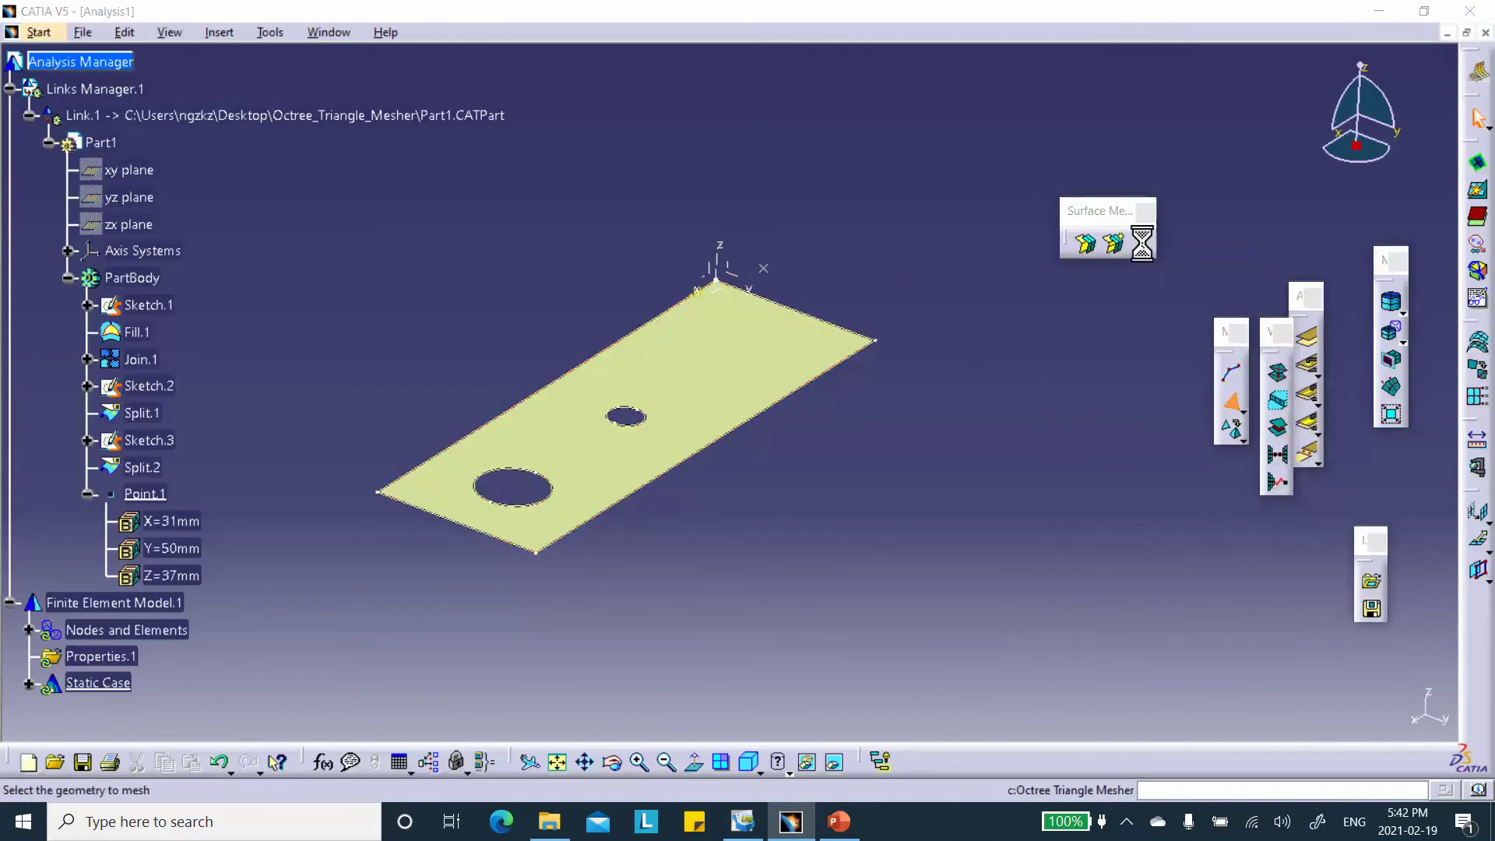
pyautogui.click(795, 378)
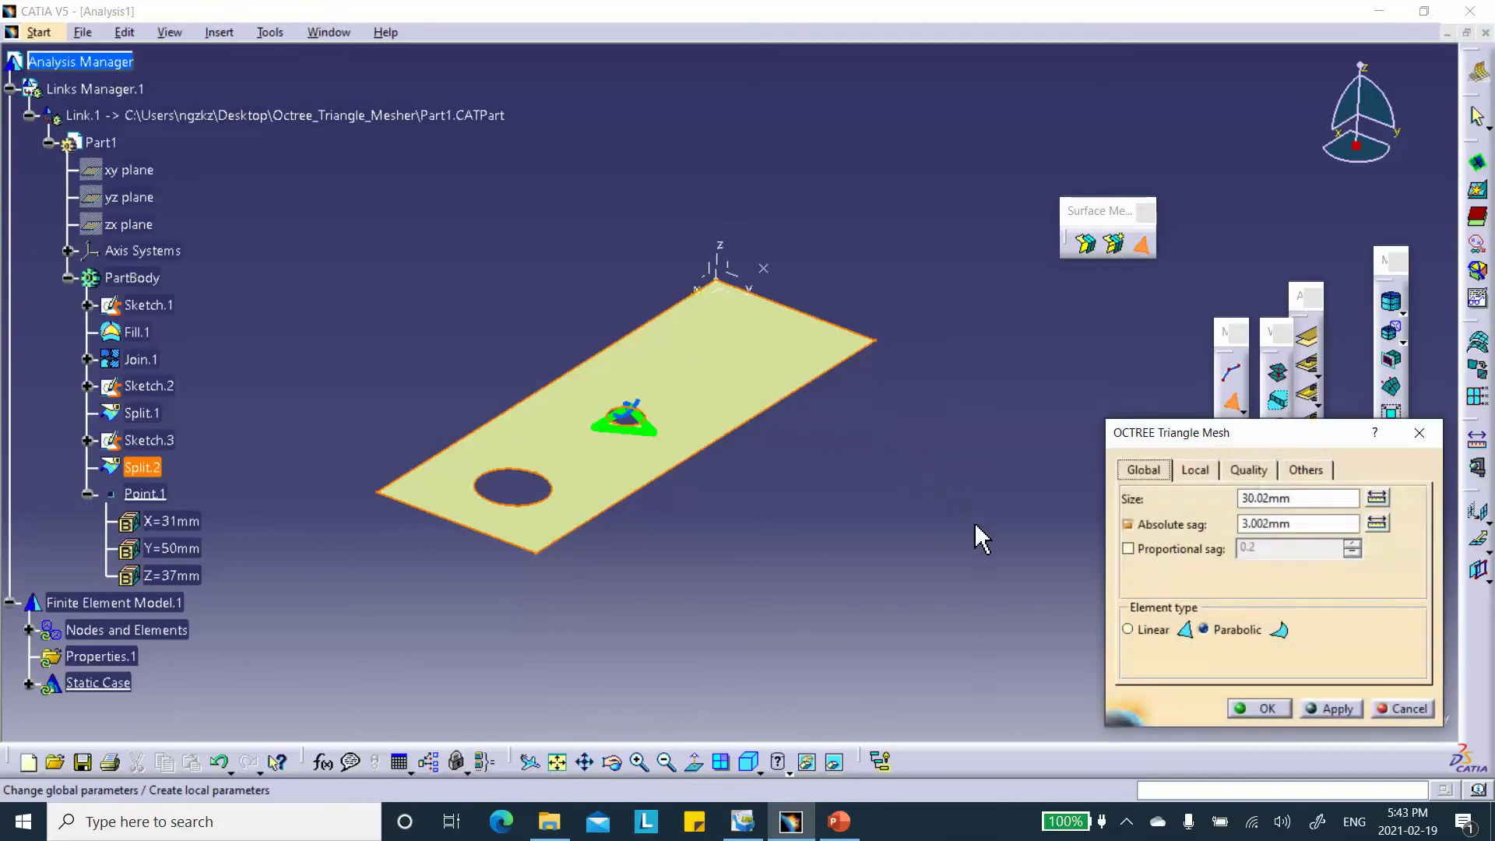
pyautogui.doubleClick(1309, 499)
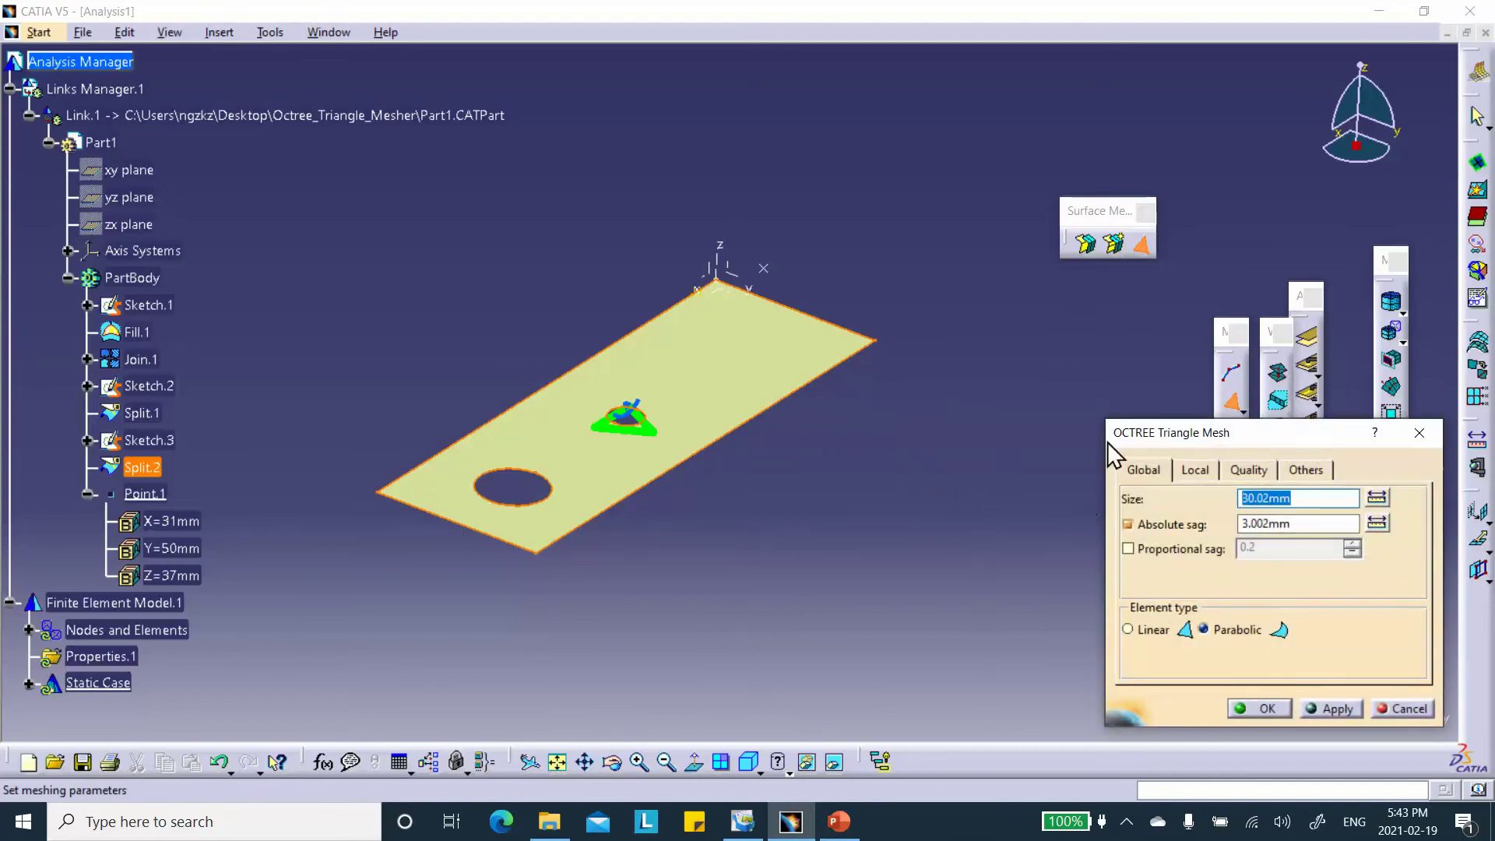
pyautogui.write('10')
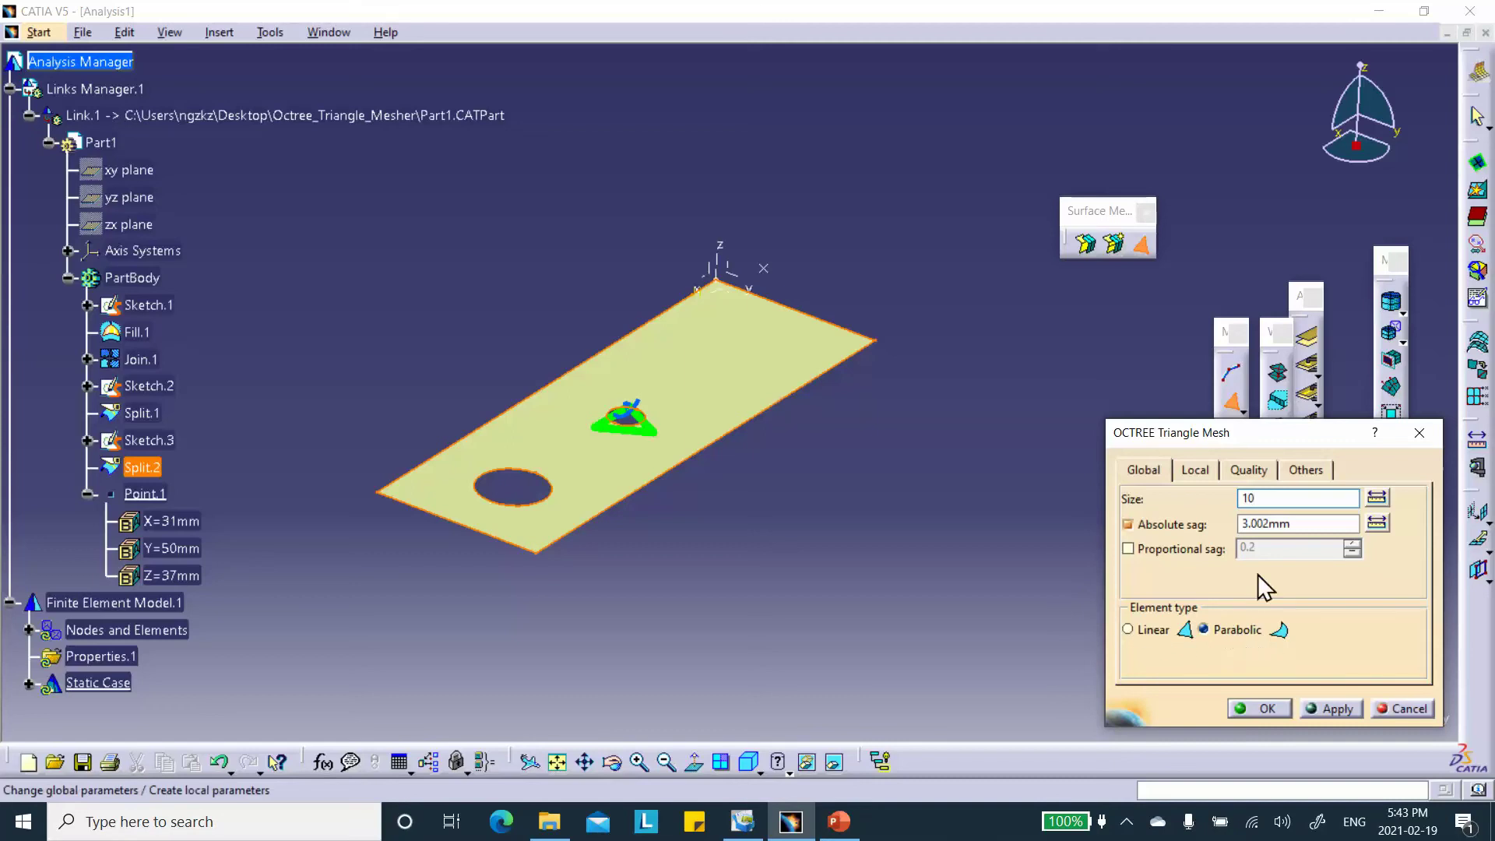
# Try to mesh the plate with an Imposed points local specification on the point above the surface, and cancel the mesh definition
pyautogui.click(1195, 471)
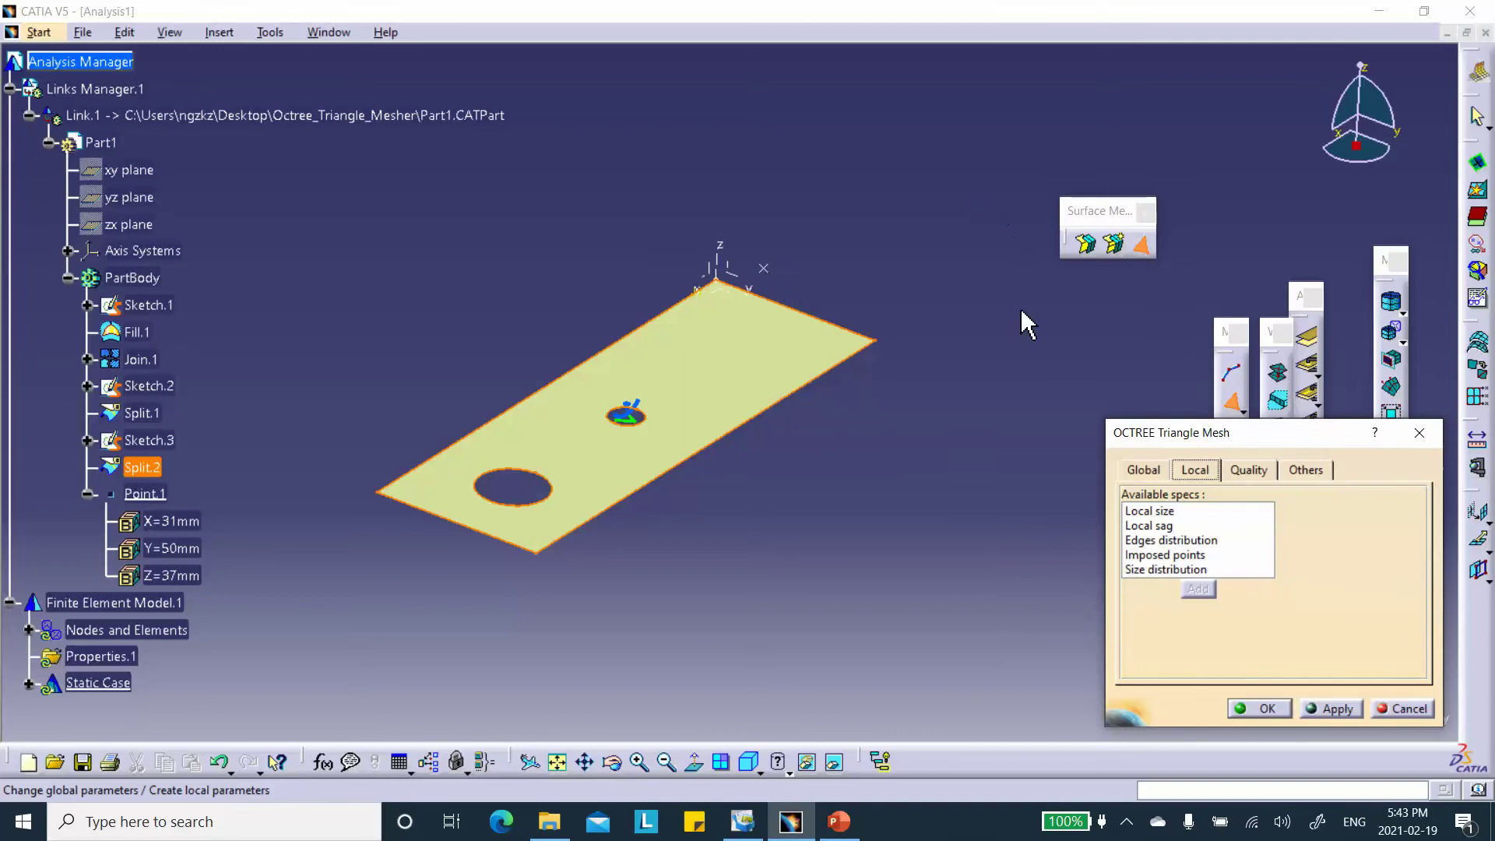
pyautogui.click(1144, 554)
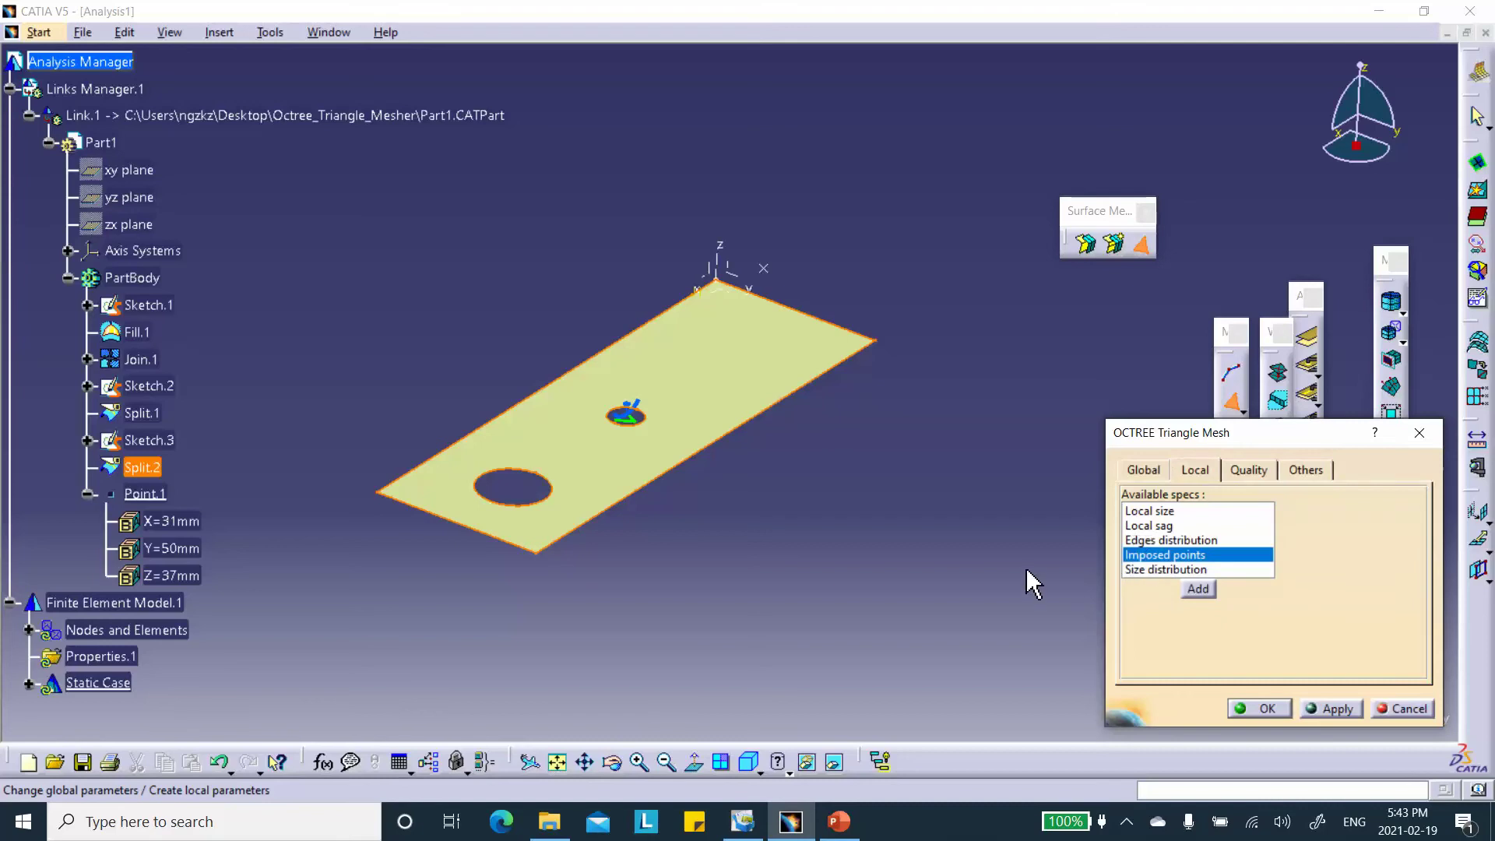
pyautogui.click(1198, 589)
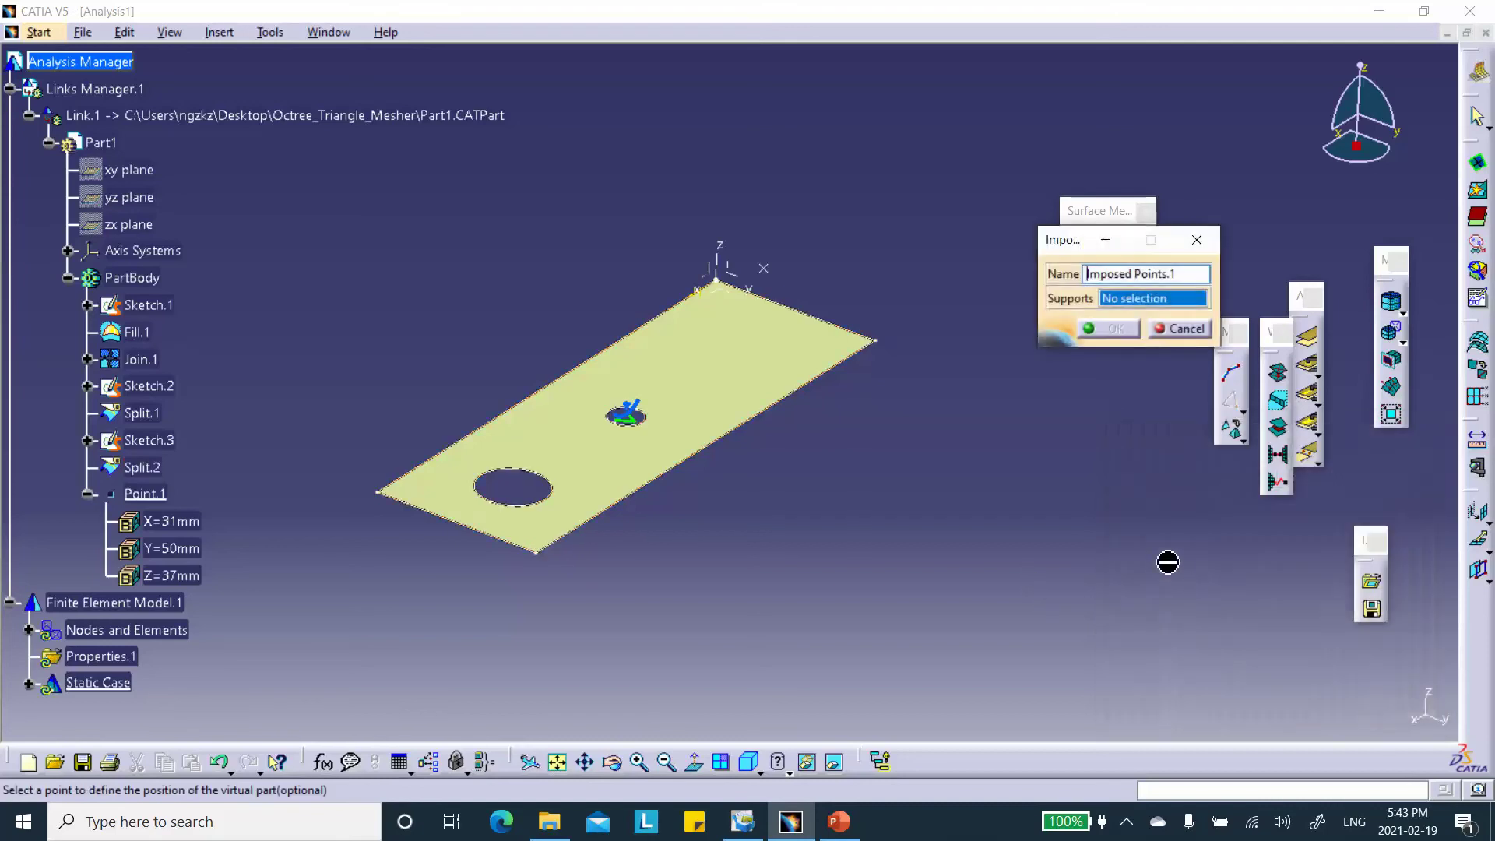
pyautogui.click(765, 266)
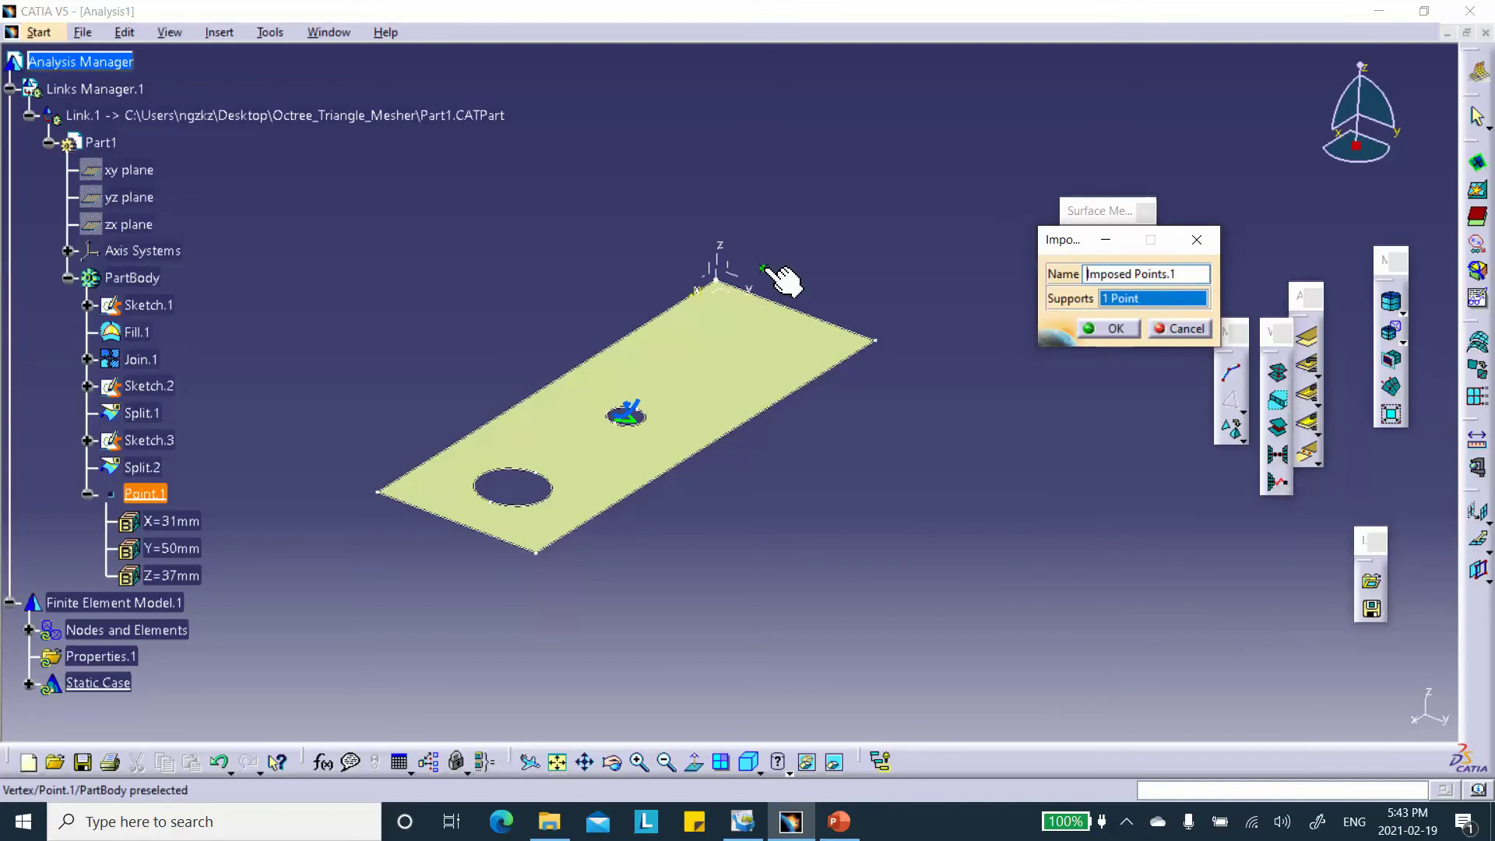
pyautogui.click(1127, 327)
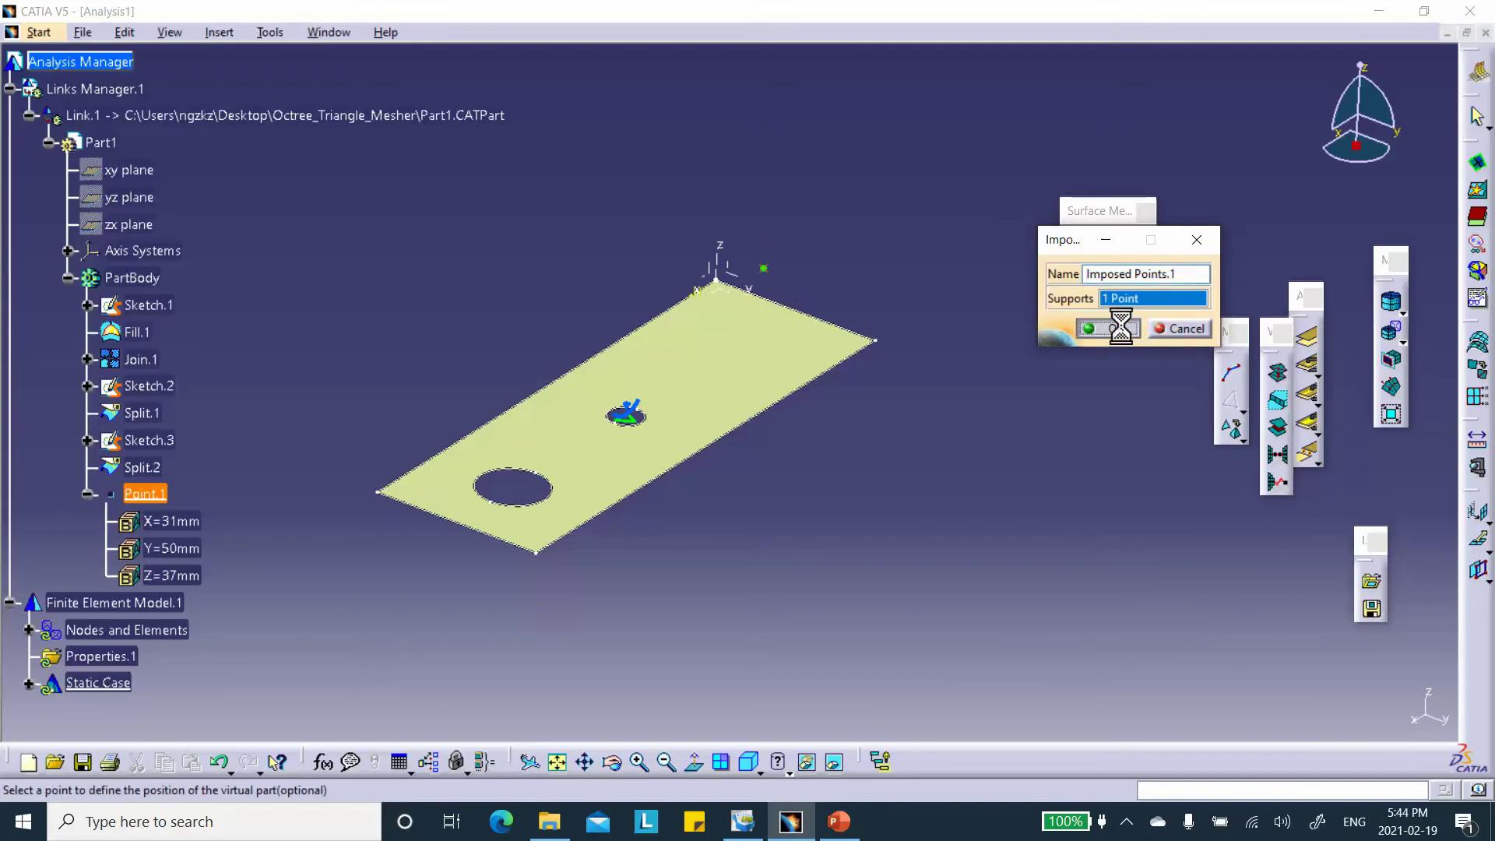
pyautogui.click(1333, 709)
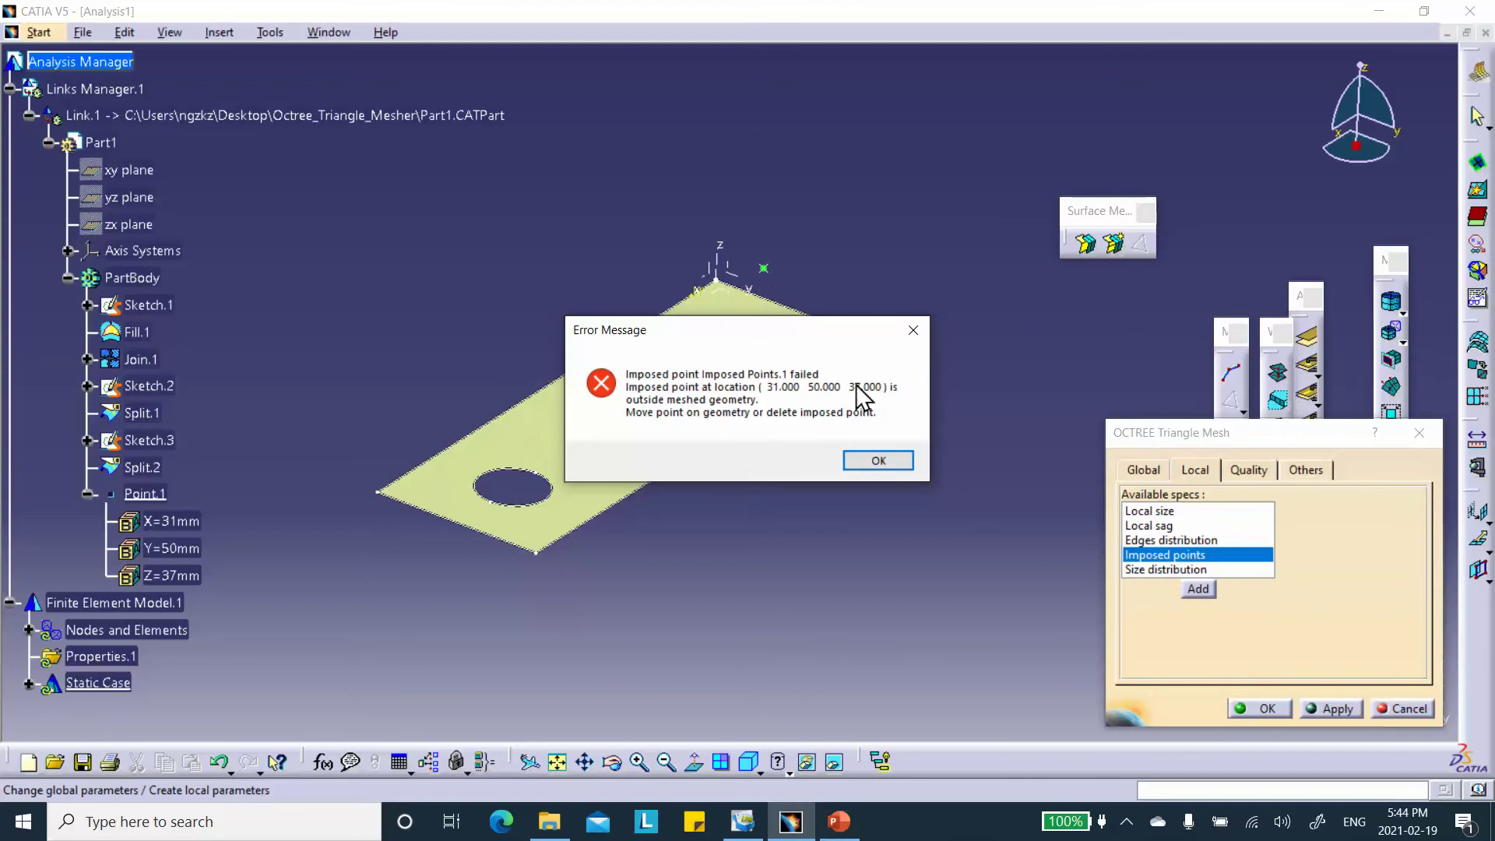
pyautogui.click(879, 462)
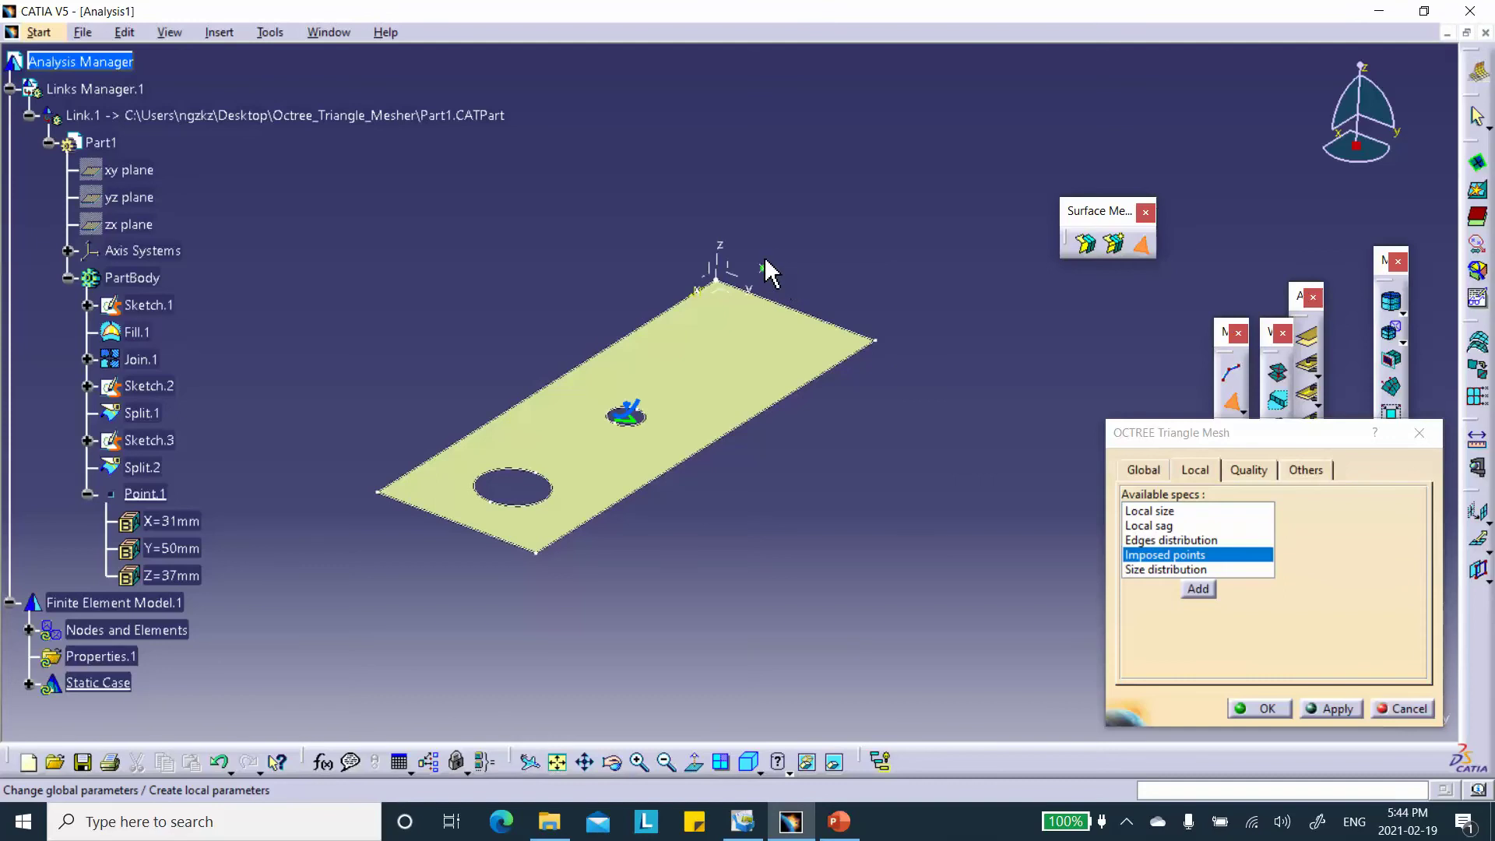
pyautogui.click(1407, 709)
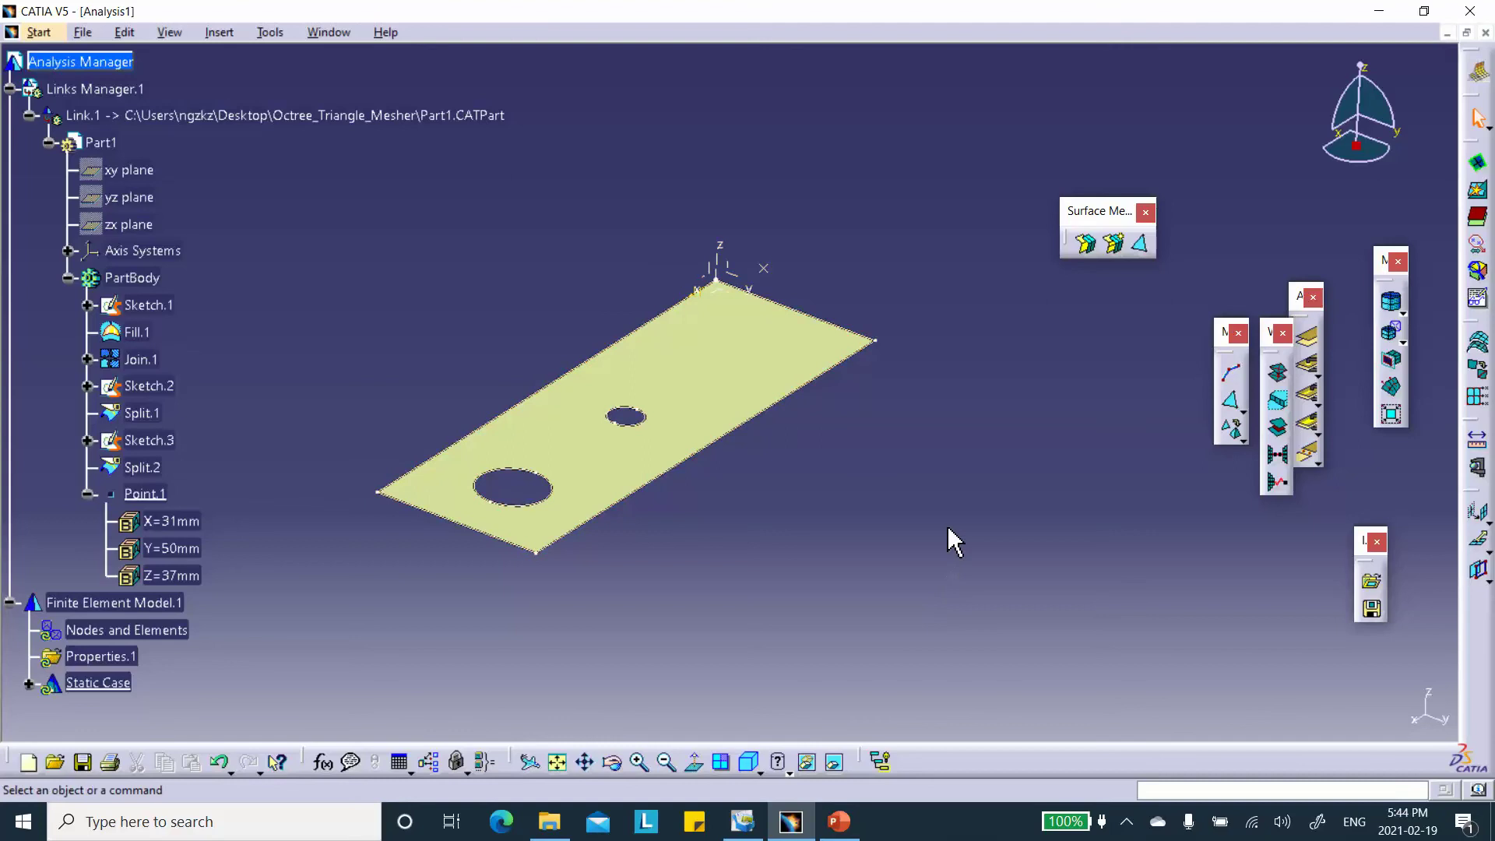
# Set the Z coordinate of Point.1 in the linked part to 0 mm
pyautogui.doubleClick(761, 269)
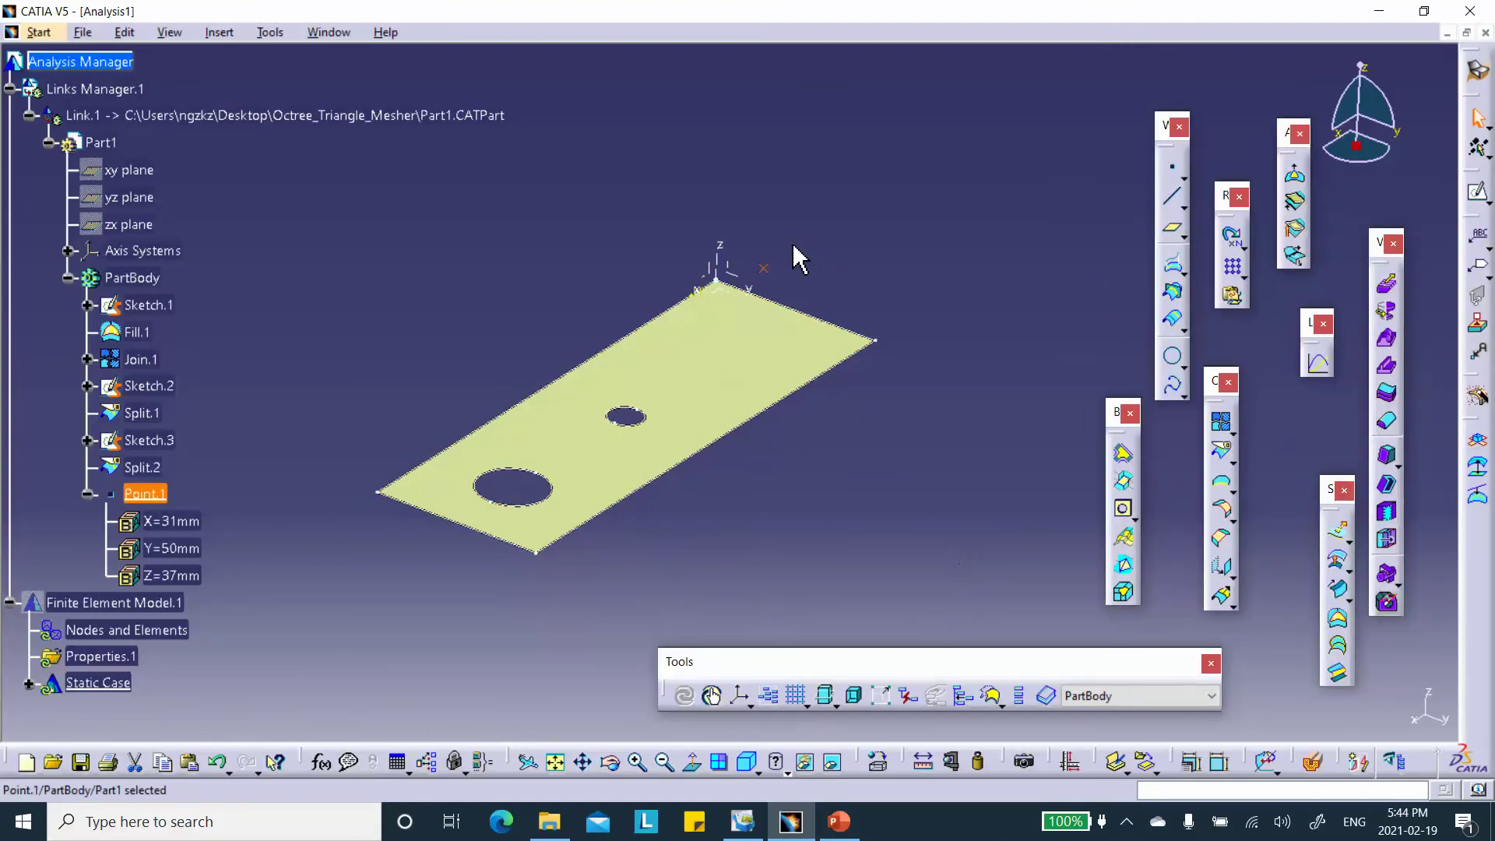
pyautogui.doubleClick(764, 269)
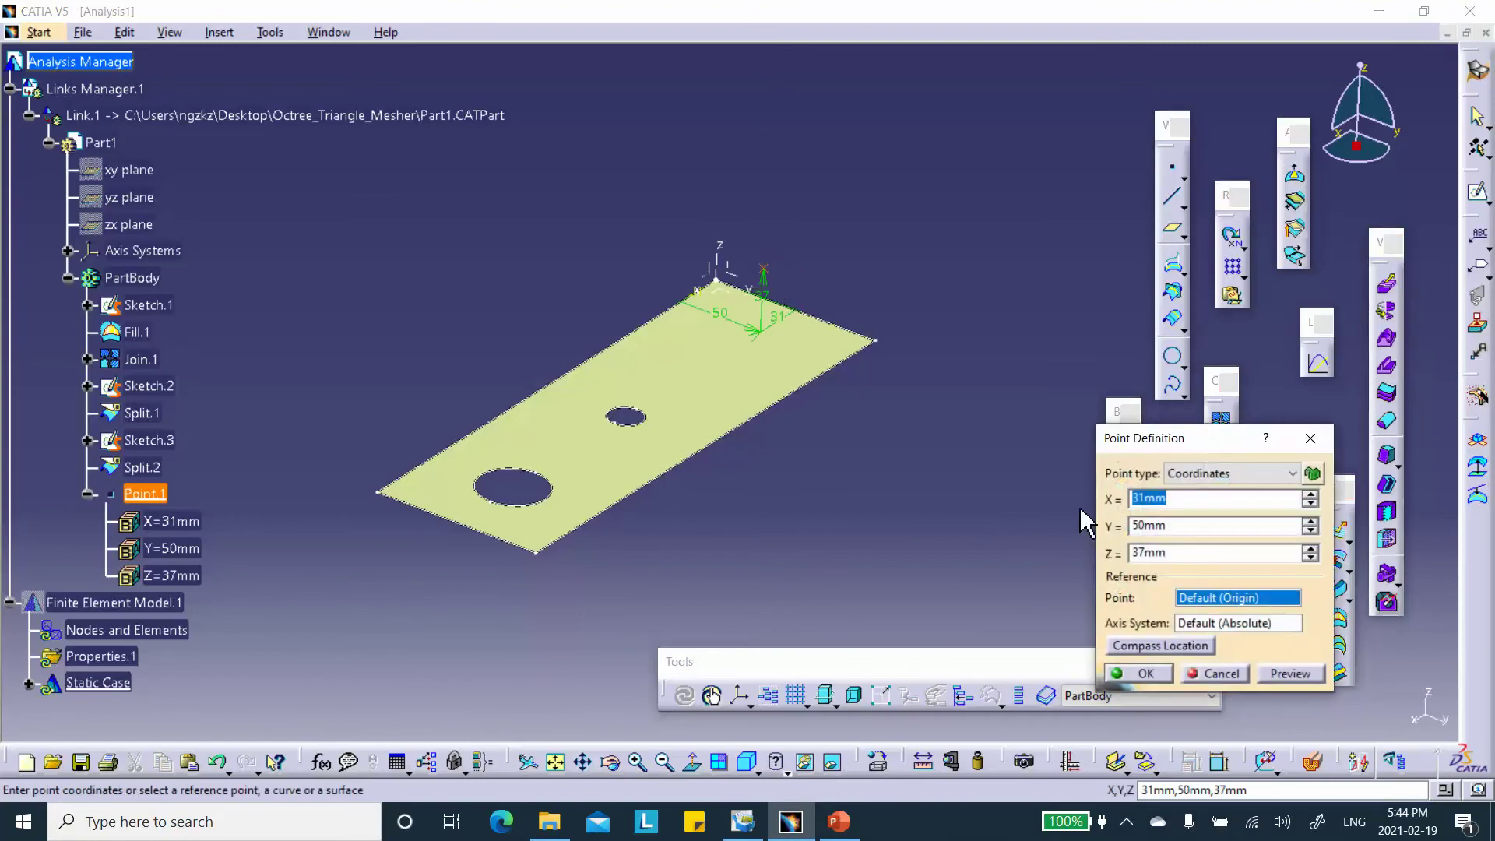
pyautogui.click(1180, 555)
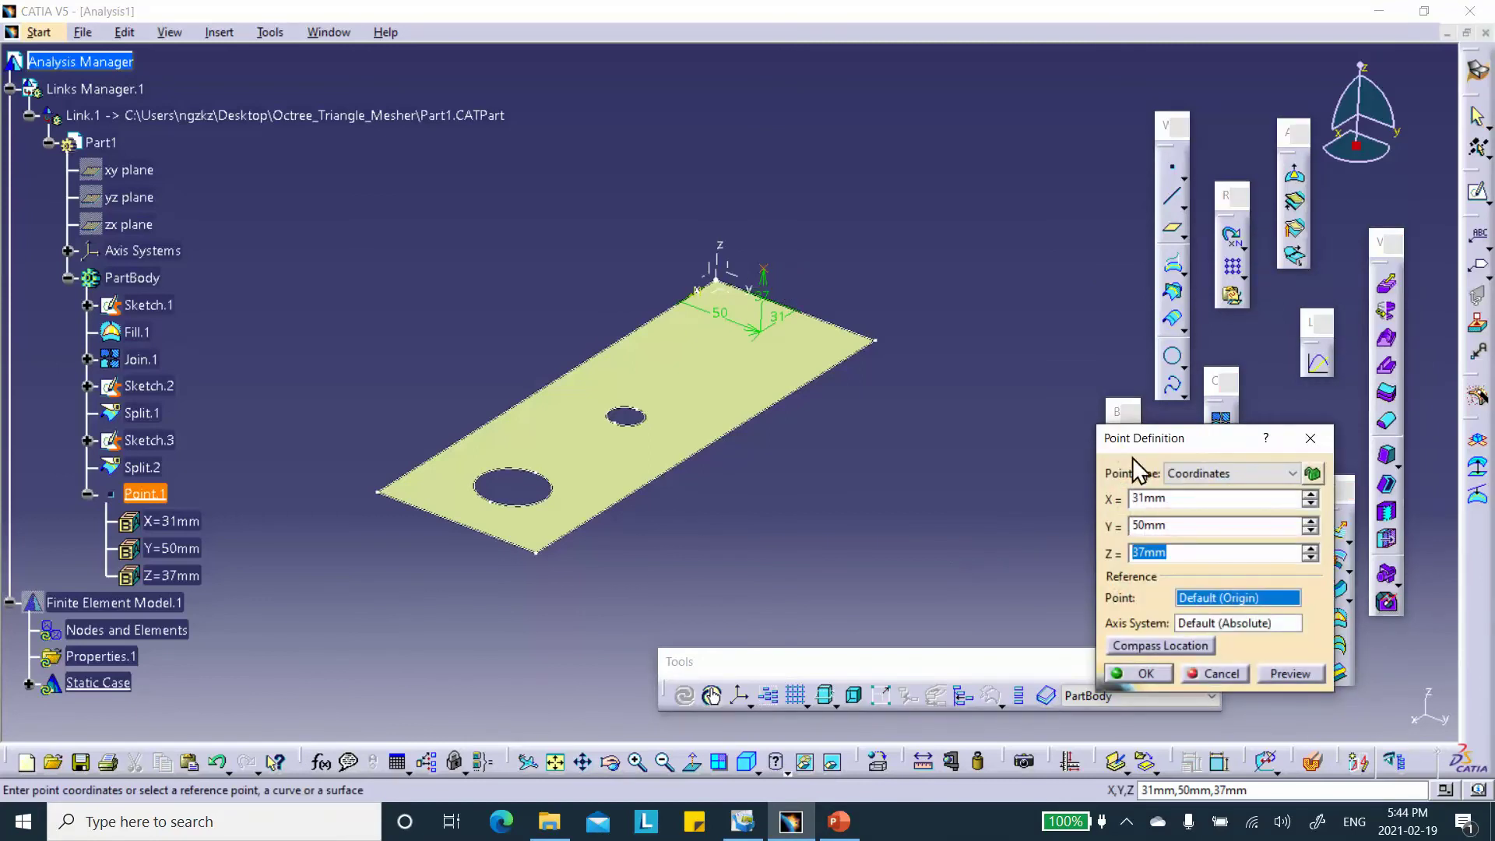
pyautogui.write('0')
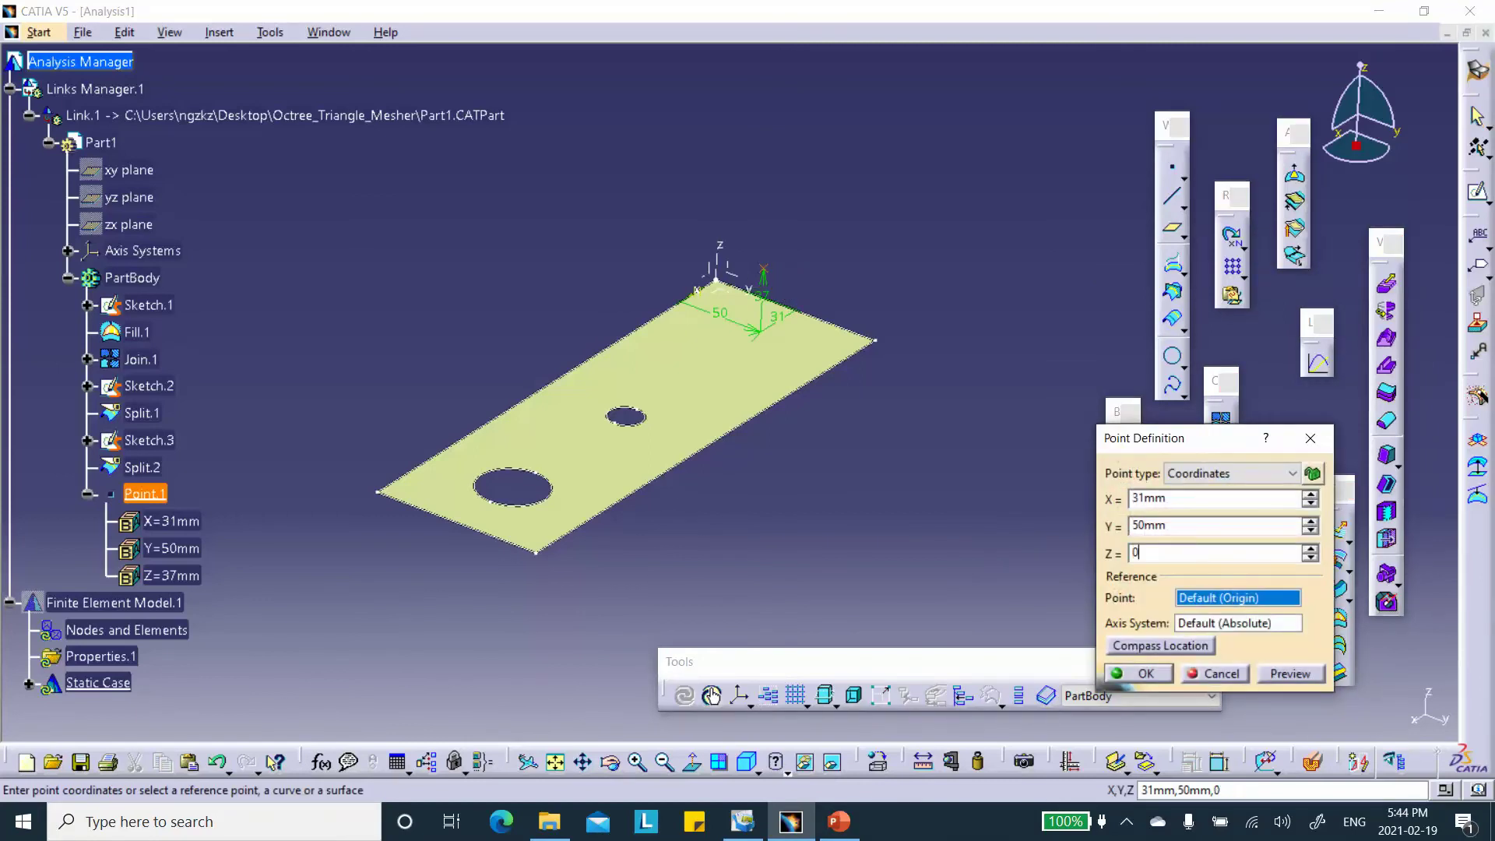
pyautogui.click(1145, 673)
pyautogui.moveTo(815, 428); pyautogui.dragTo(755, 451, button='middle')
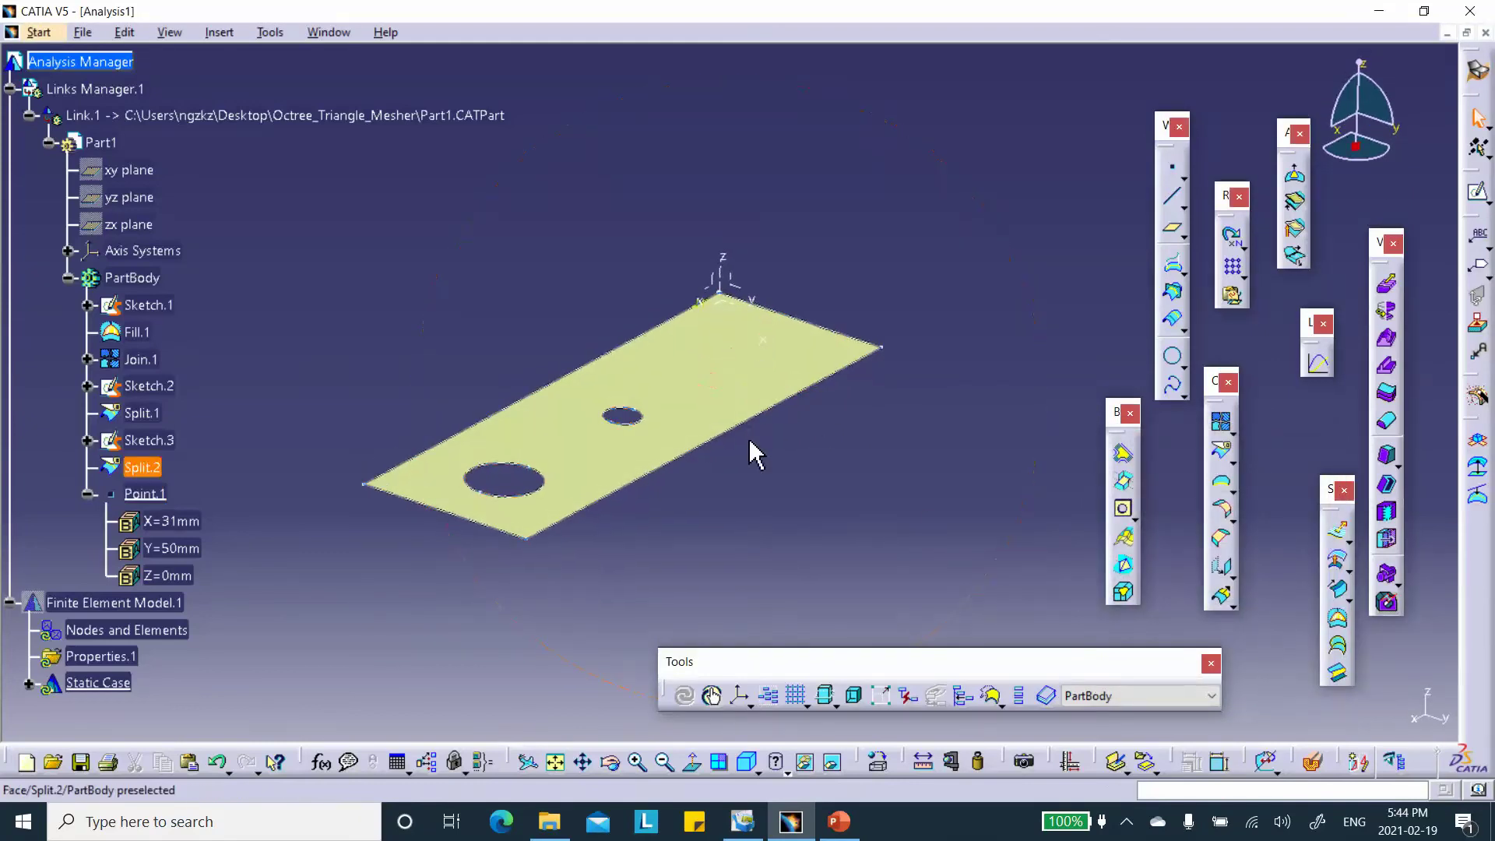
# Check the plate and point in wireframe display, restore the shaded display, and return to the Advanced Meshing Tools workbench
pyautogui.click(781, 763)
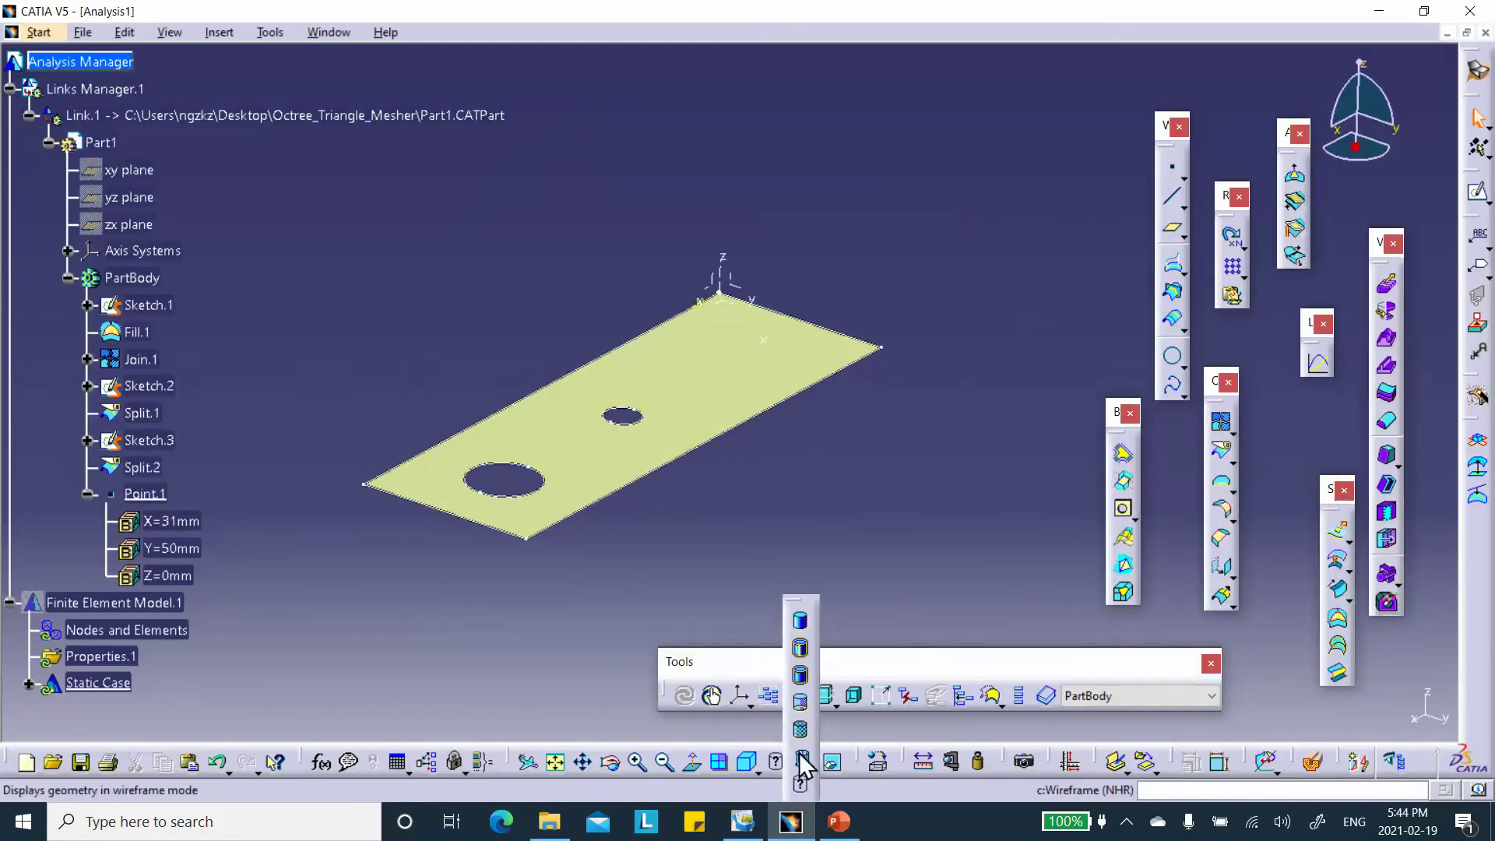
pyautogui.click(807, 749)
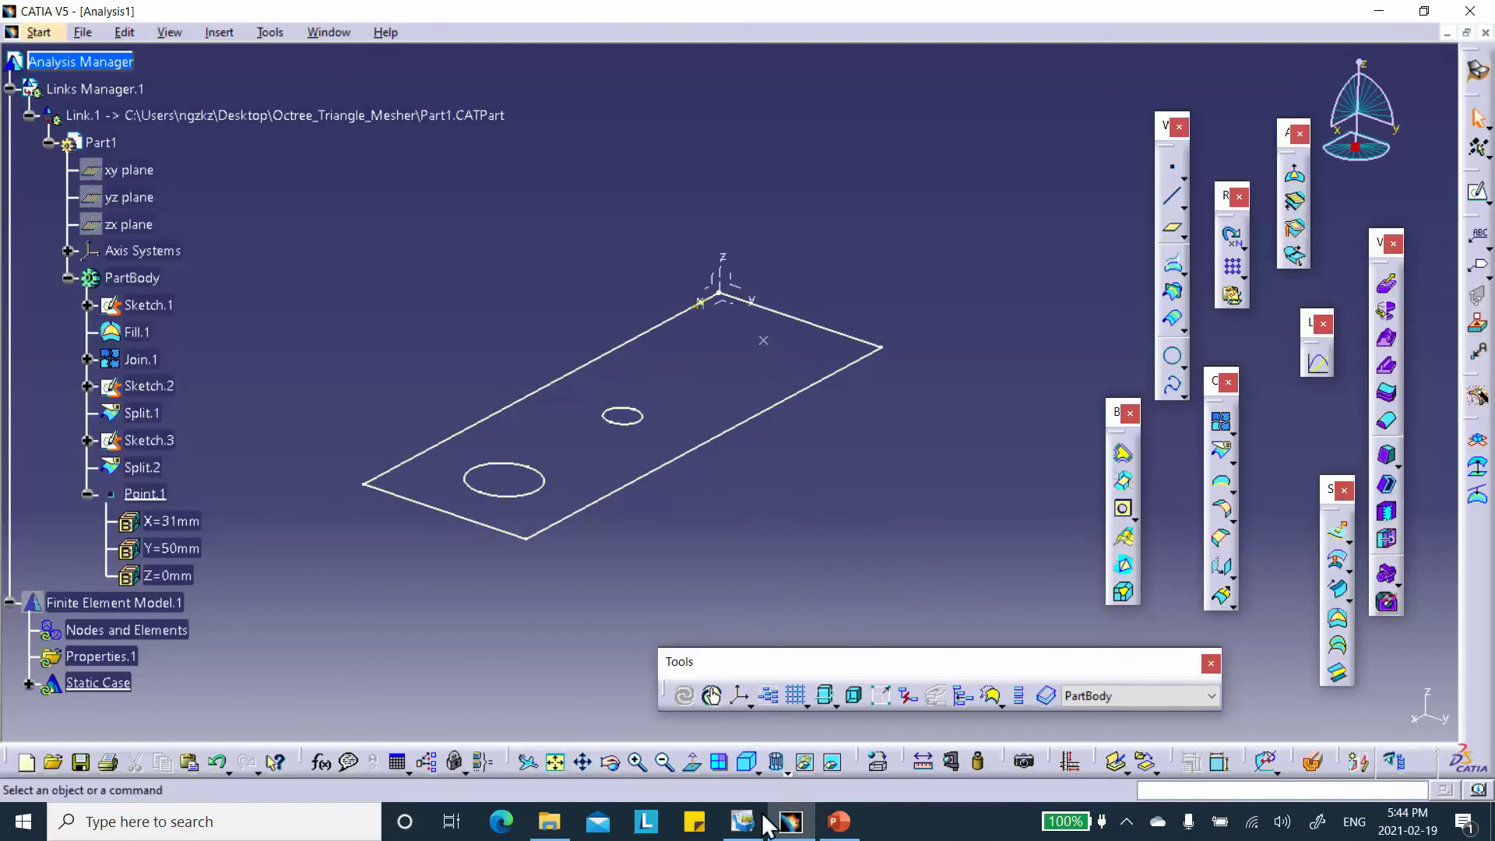
pyautogui.click(781, 763)
pyautogui.click(806, 678)
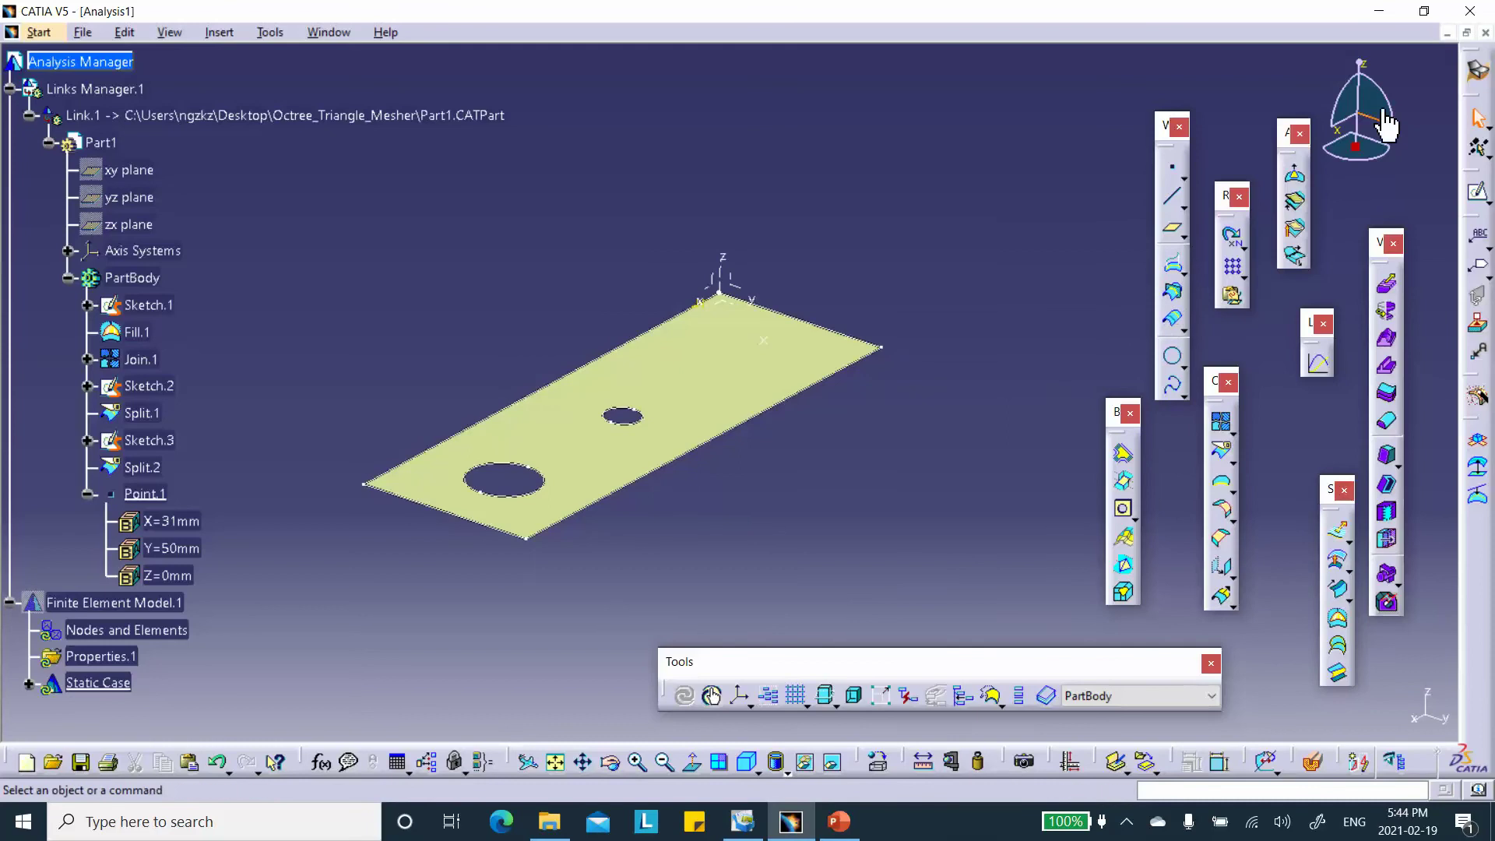
pyautogui.scroll(-3, 207, 444)
pyautogui.doubleClick(138, 499)
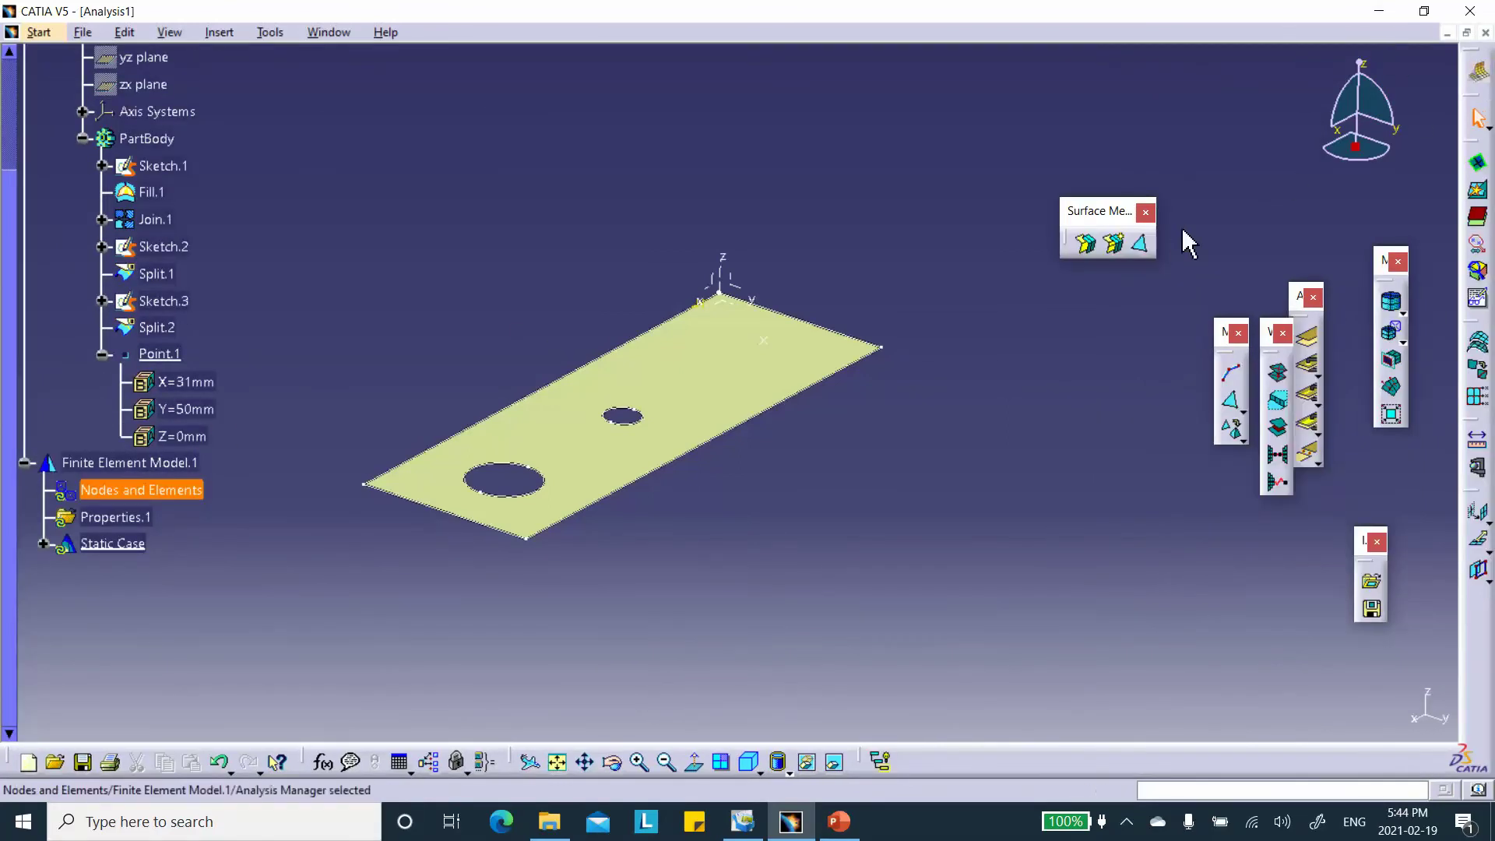
# Define an Octree triangle mesh on the plate surface with a global size of 10 mm
pyautogui.click(1144, 245)
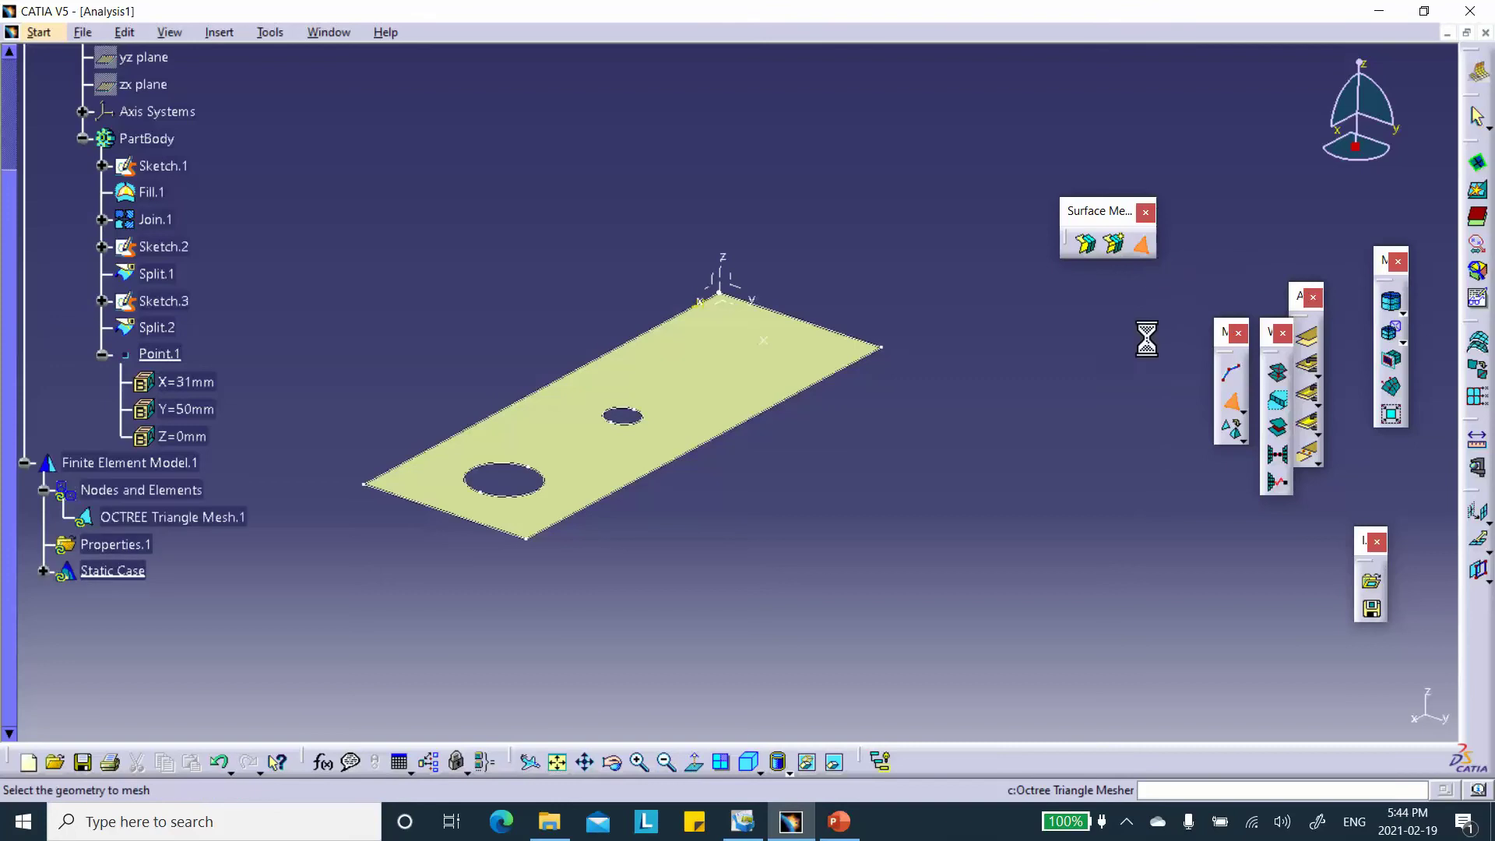
pyautogui.click(757, 404)
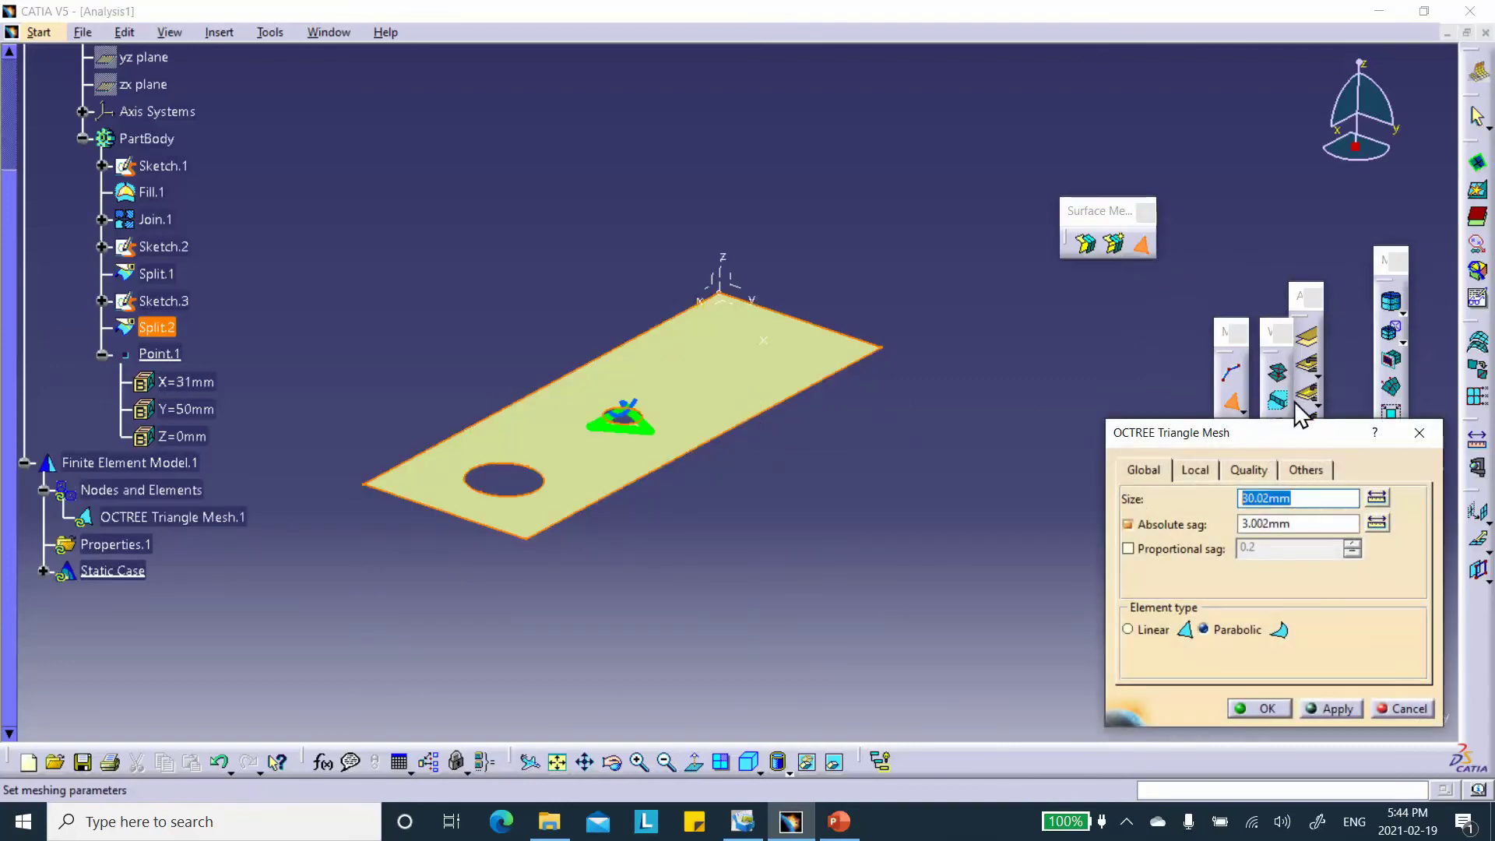
pyautogui.write('10')
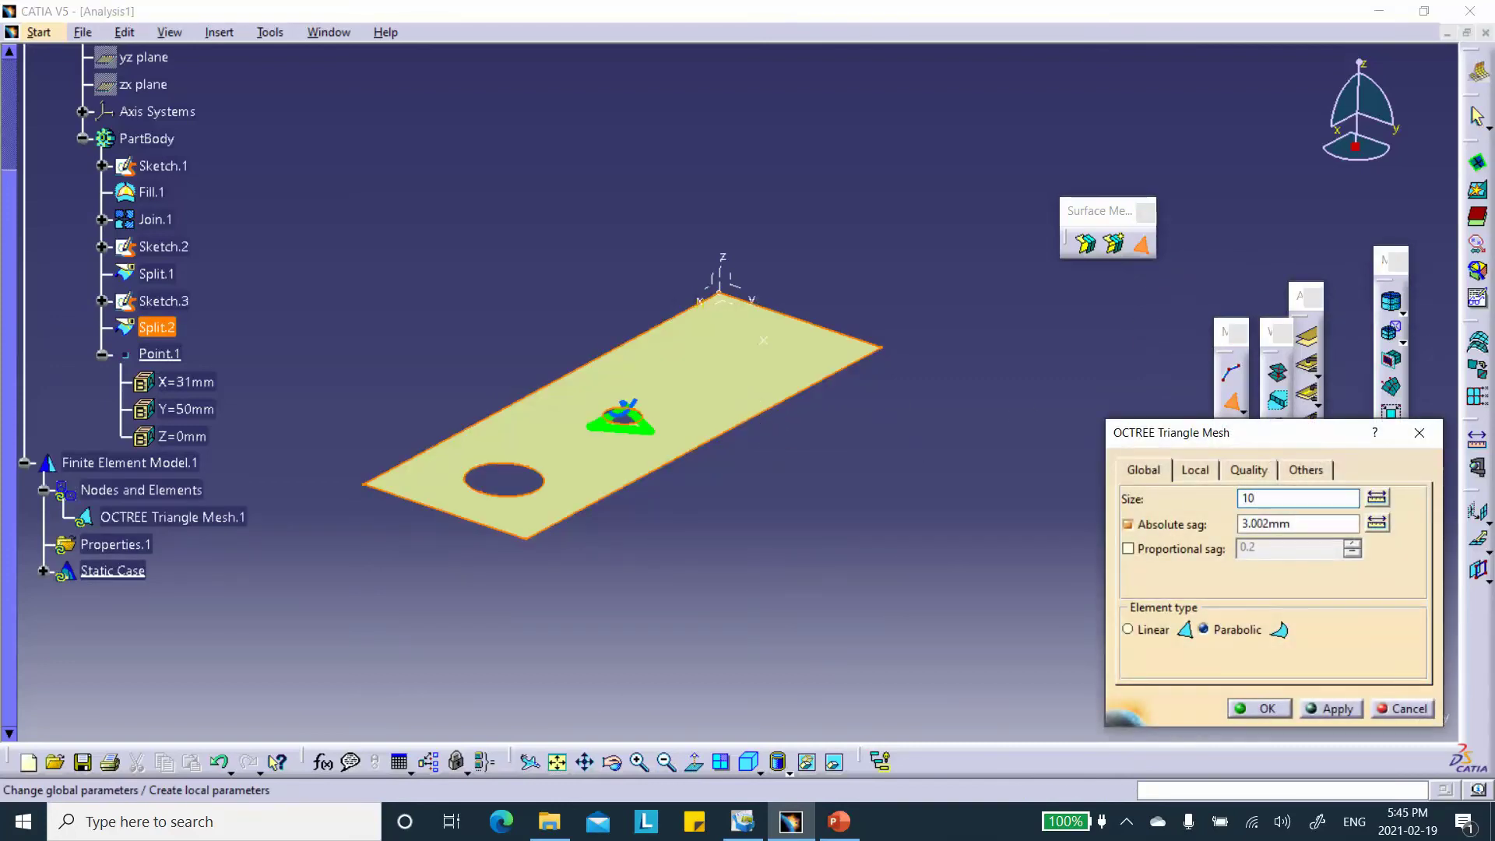
# Mesh the plate with an Imposed points specification on Point.1, examine the mesh around the point, and cancel the mesh definition
pyautogui.click(1196, 473)
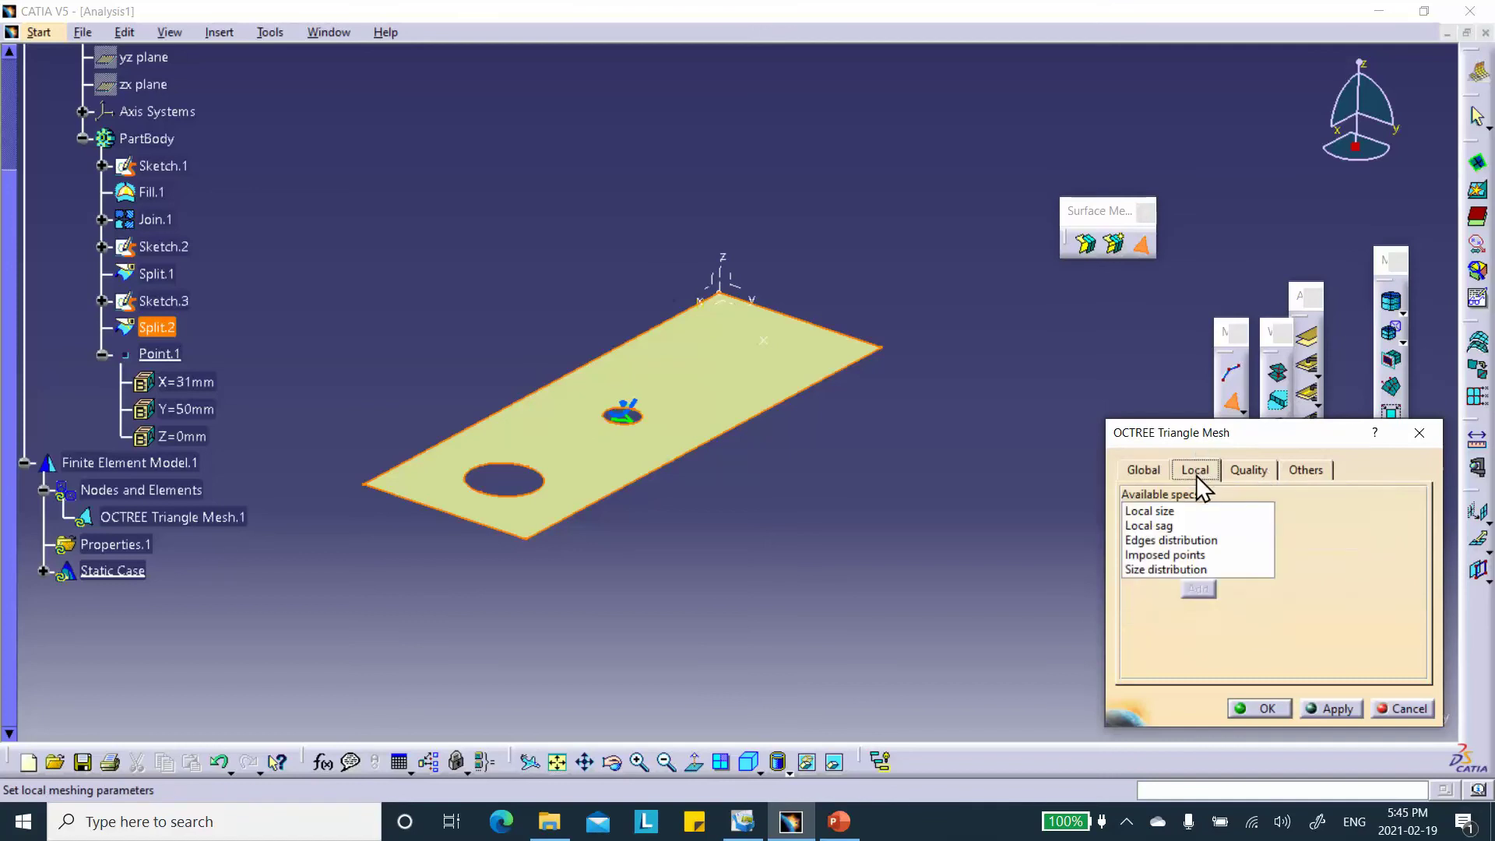
pyautogui.click(1141, 554)
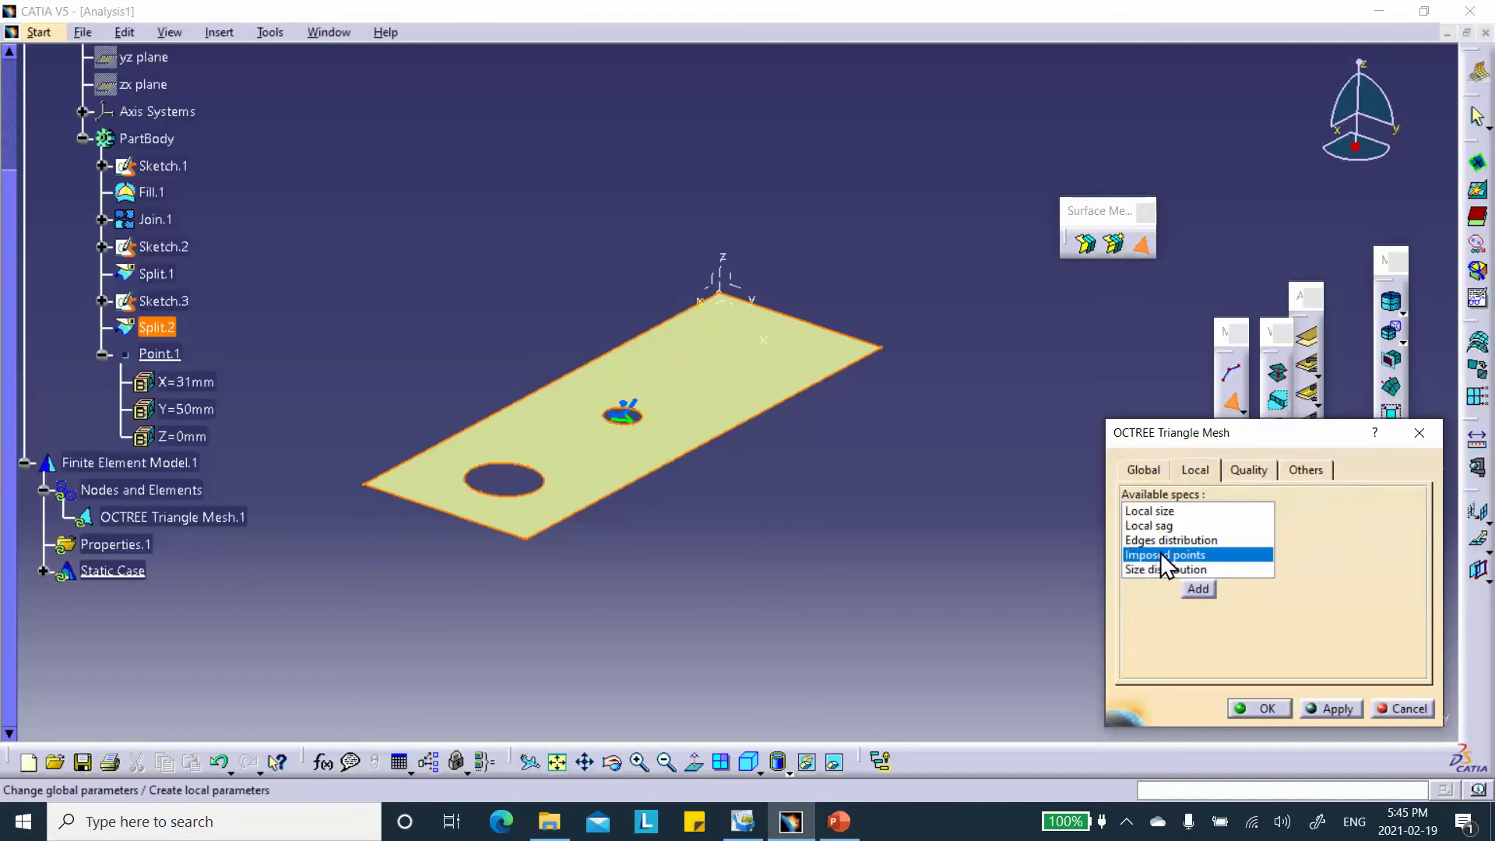
pyautogui.click(1198, 589)
pyautogui.click(763, 341)
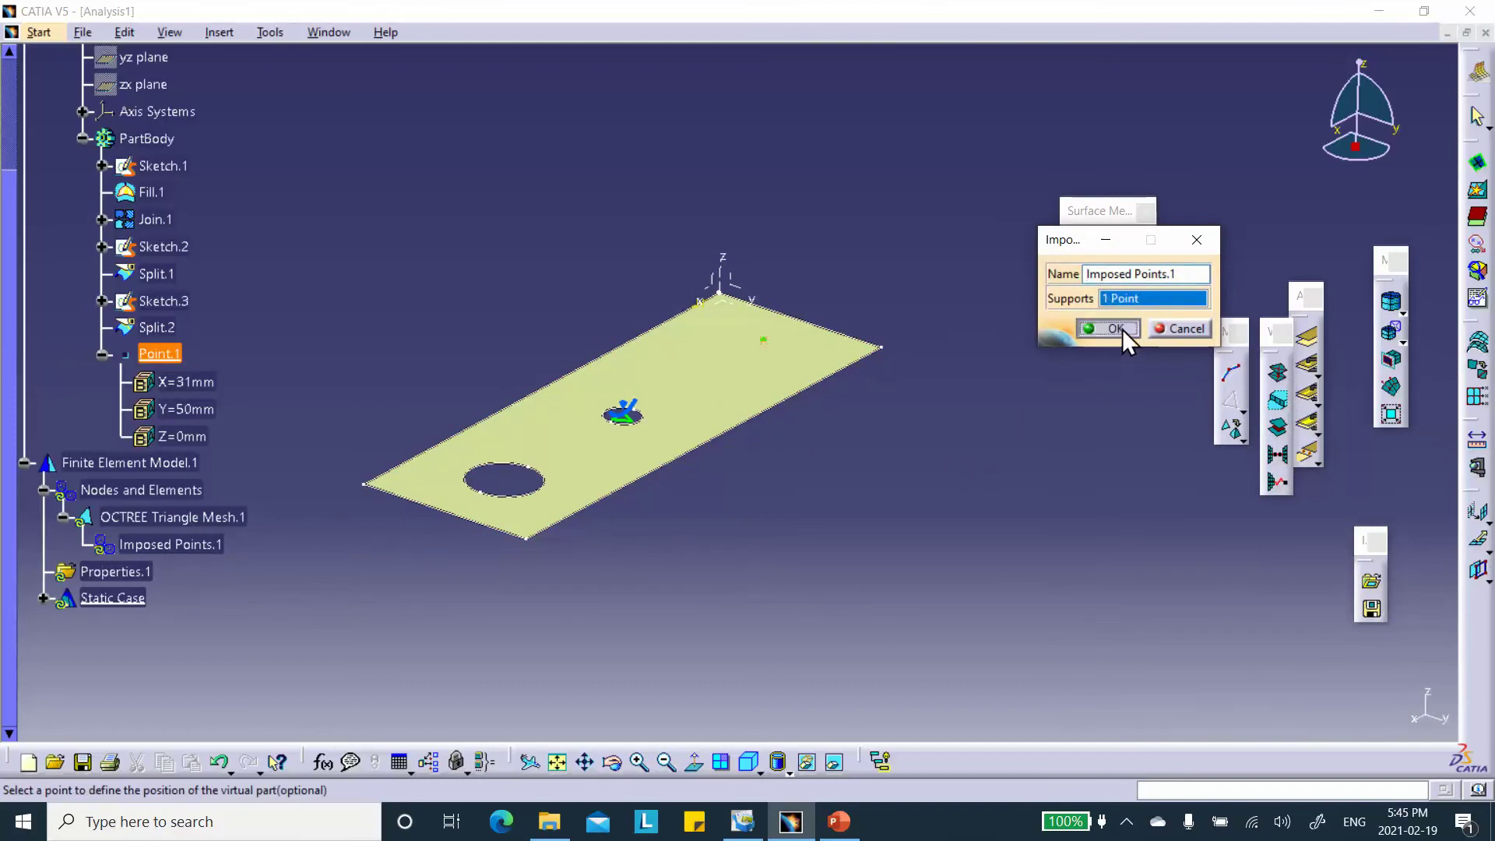
pyautogui.click(1115, 329)
pyautogui.click(1326, 703)
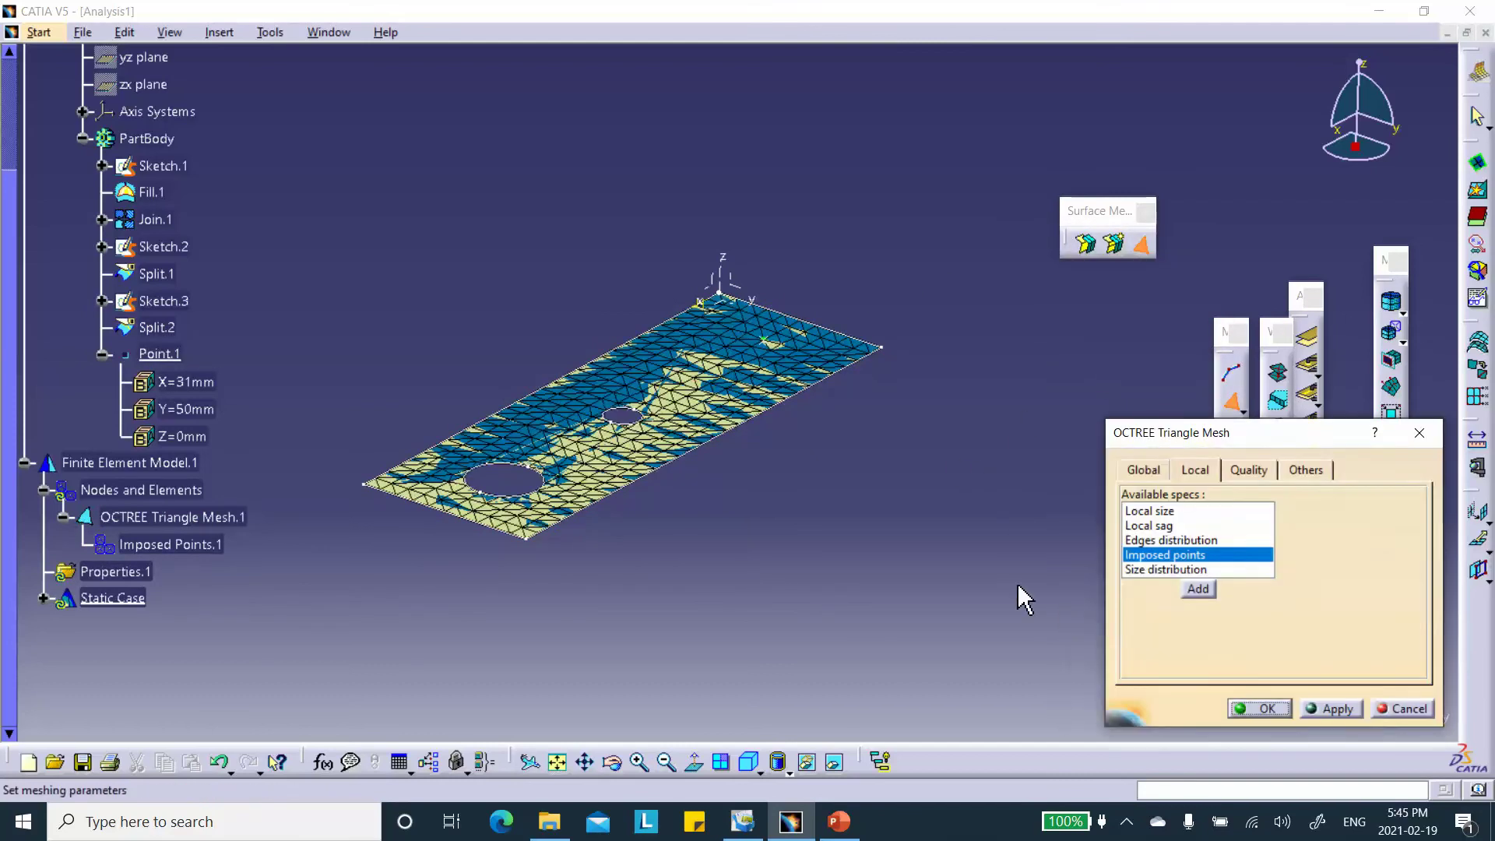
pyautogui.moveTo(859, 421); pyautogui.dragTo(793, 394, button='middle')
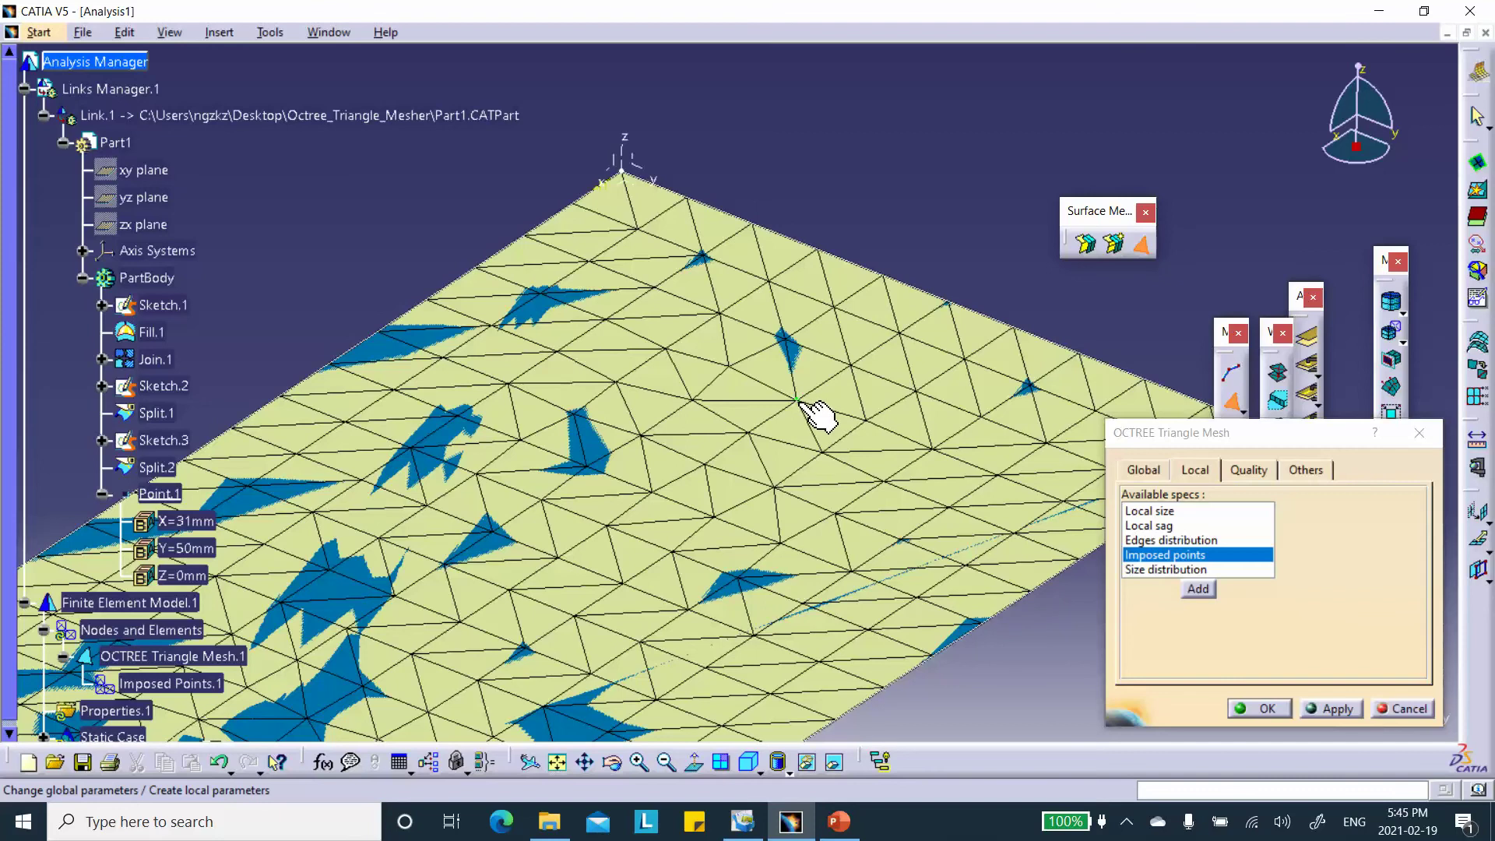
pyautogui.click(1413, 708)
# Start a new Octree triangle mesh on the plate surface and set its global size to 10 mm
pyautogui.moveTo(869, 377); pyautogui.dragTo(903, 187, button='middle')
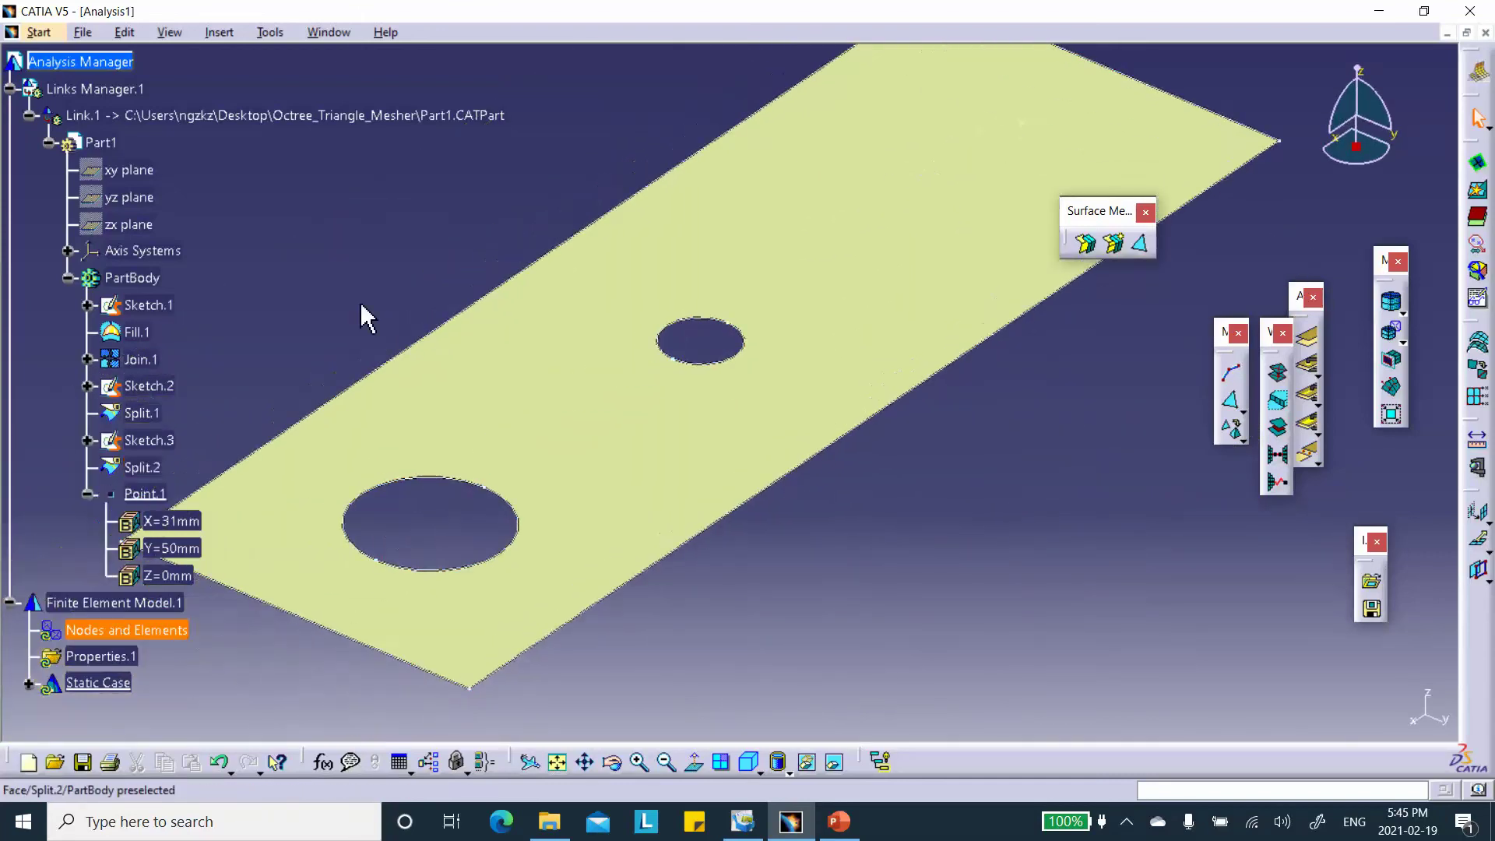
pyautogui.scroll(-3, 360, 264)
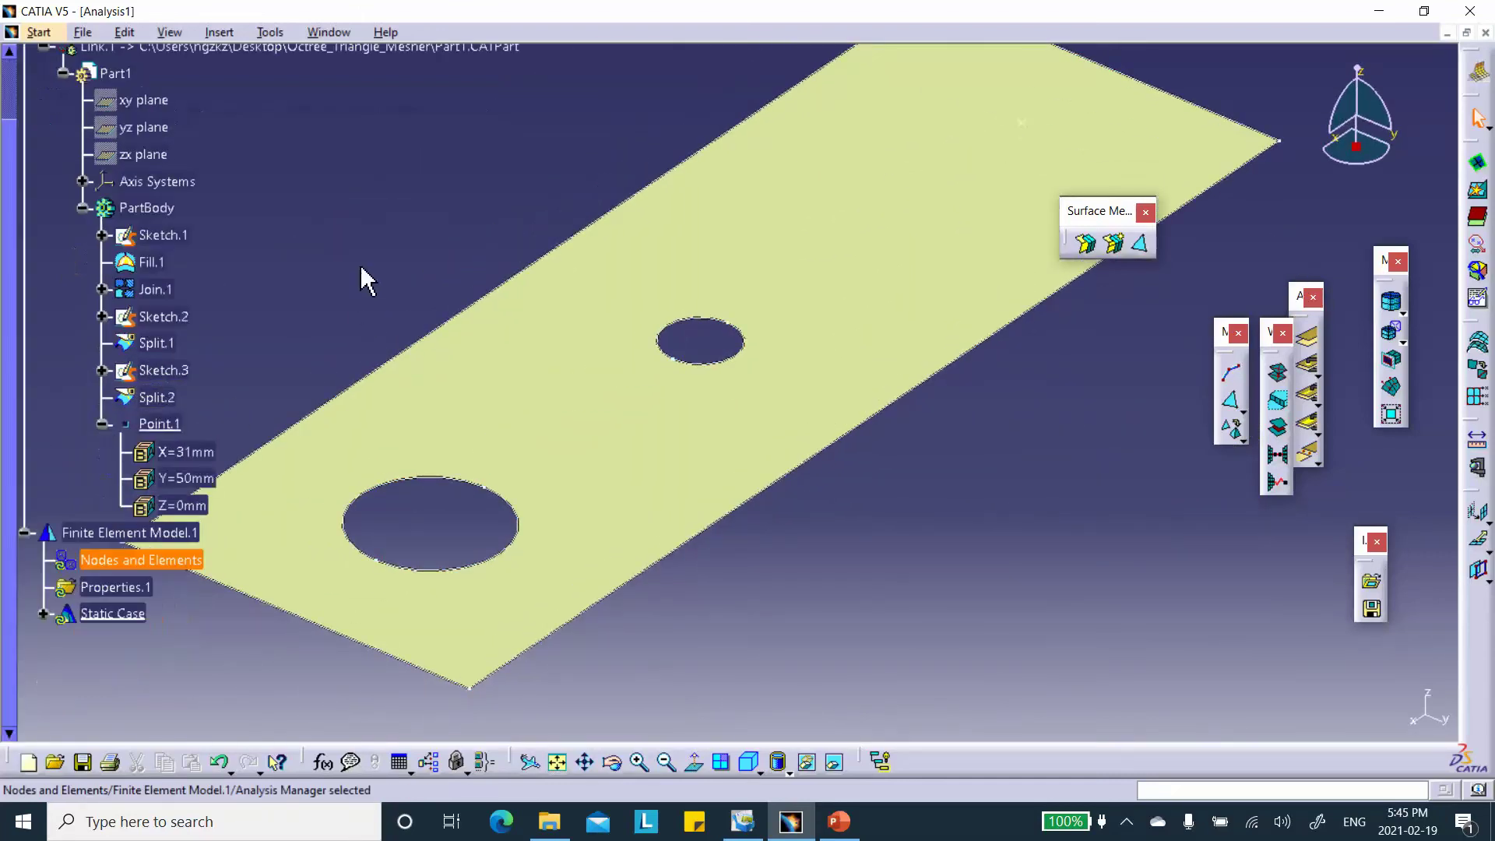
pyautogui.click(1142, 246)
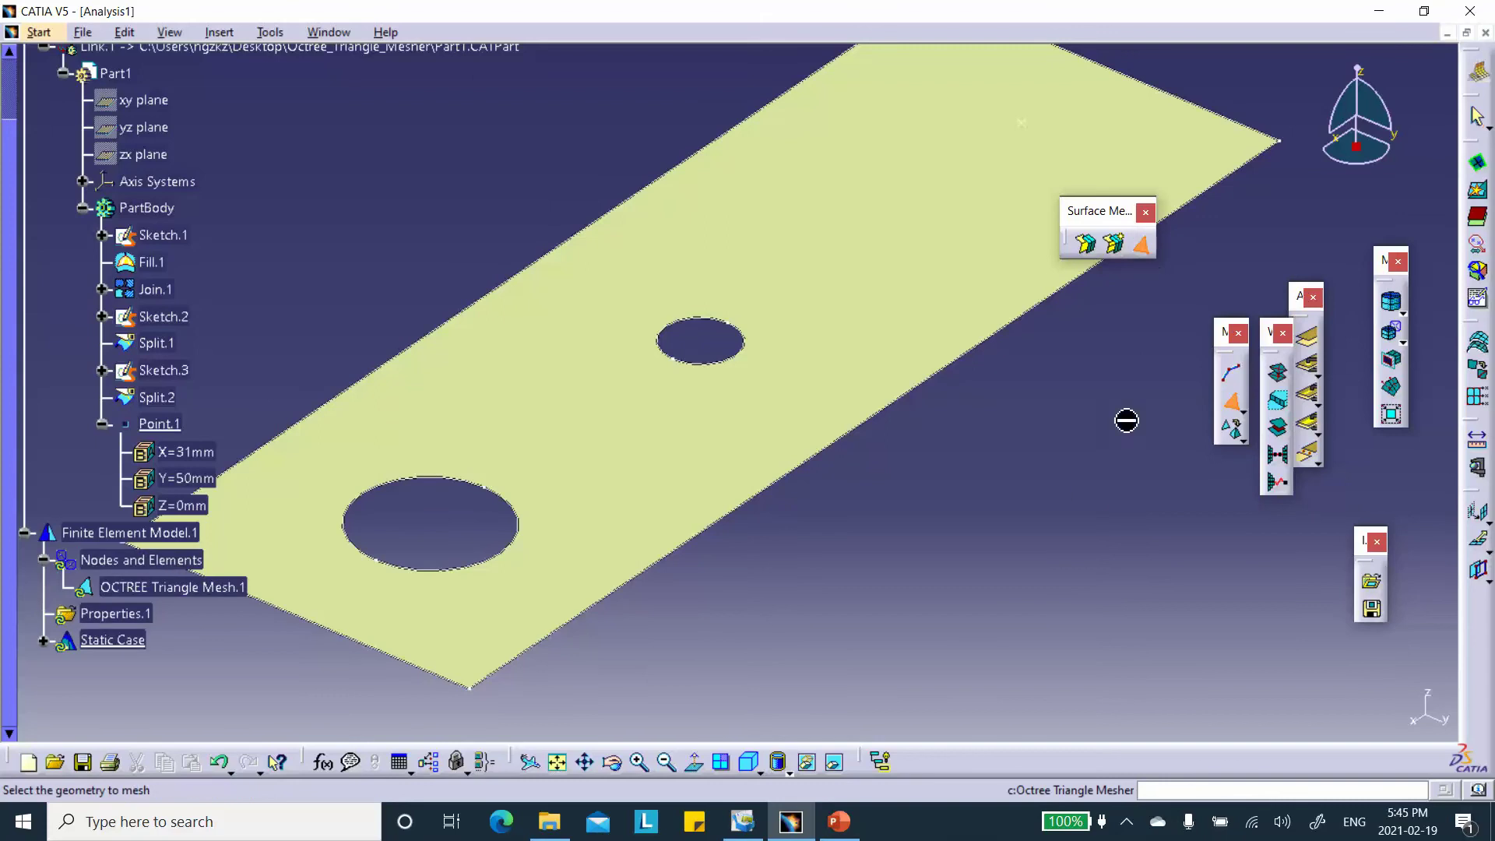
pyautogui.click(866, 276)
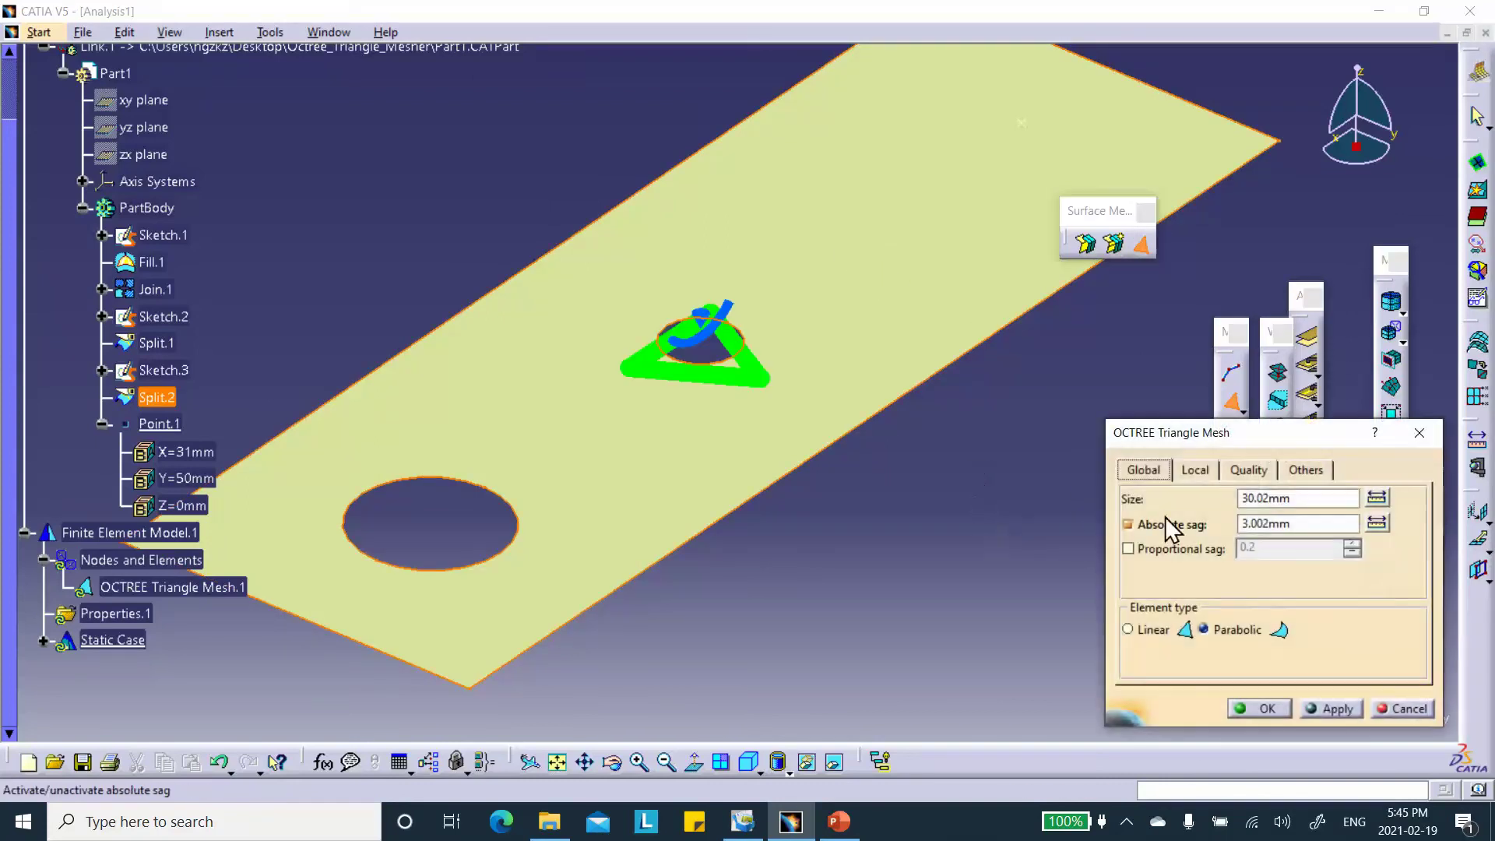
pyautogui.doubleClick(1285, 498)
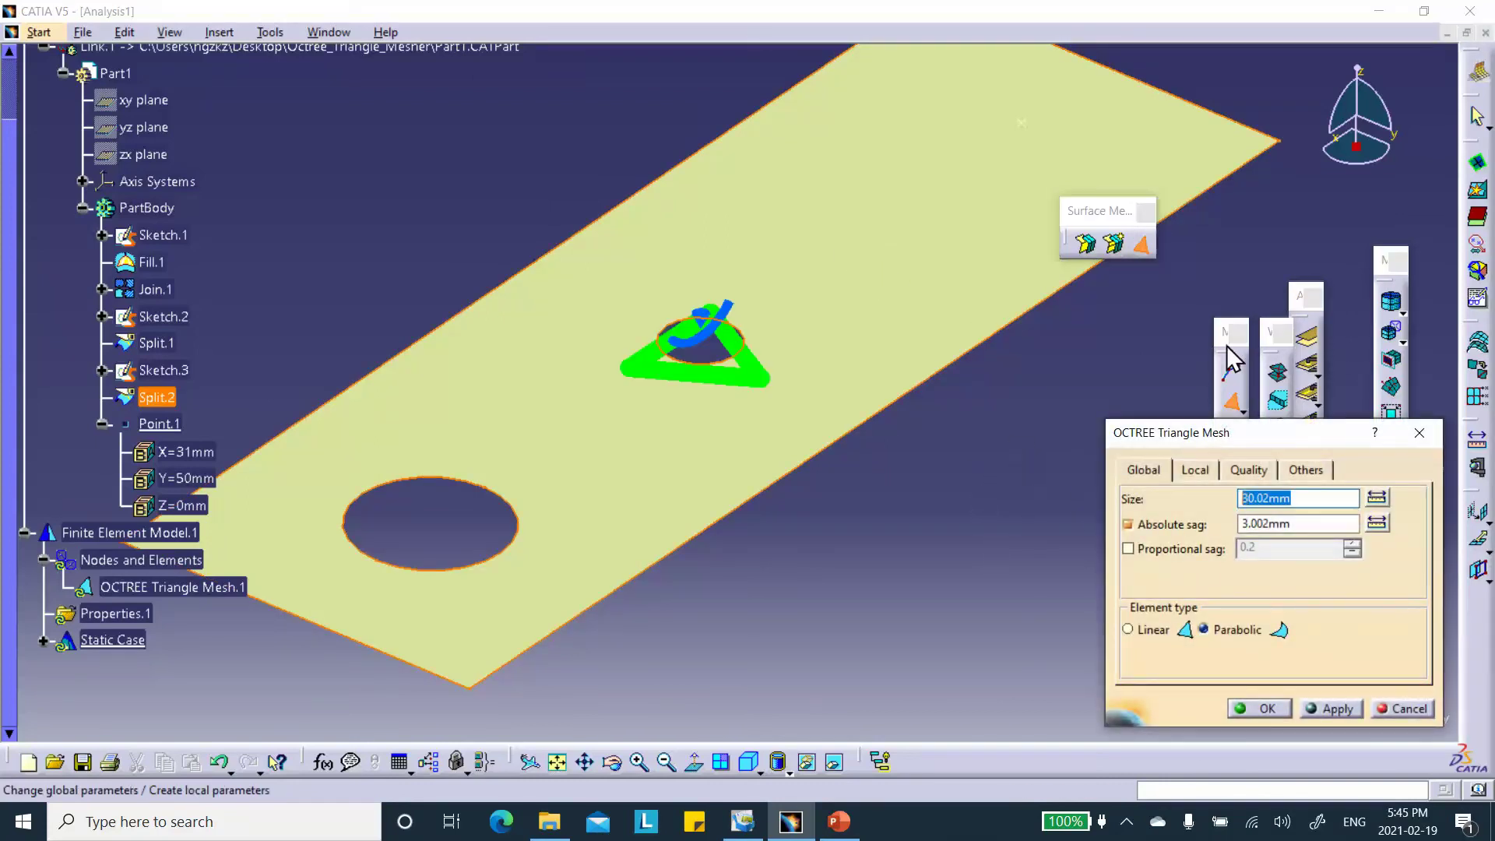
pyautogui.write('10')
# Add an Imposed points local specification with Point.1 on the plate as its support
pyautogui.click(1196, 469)
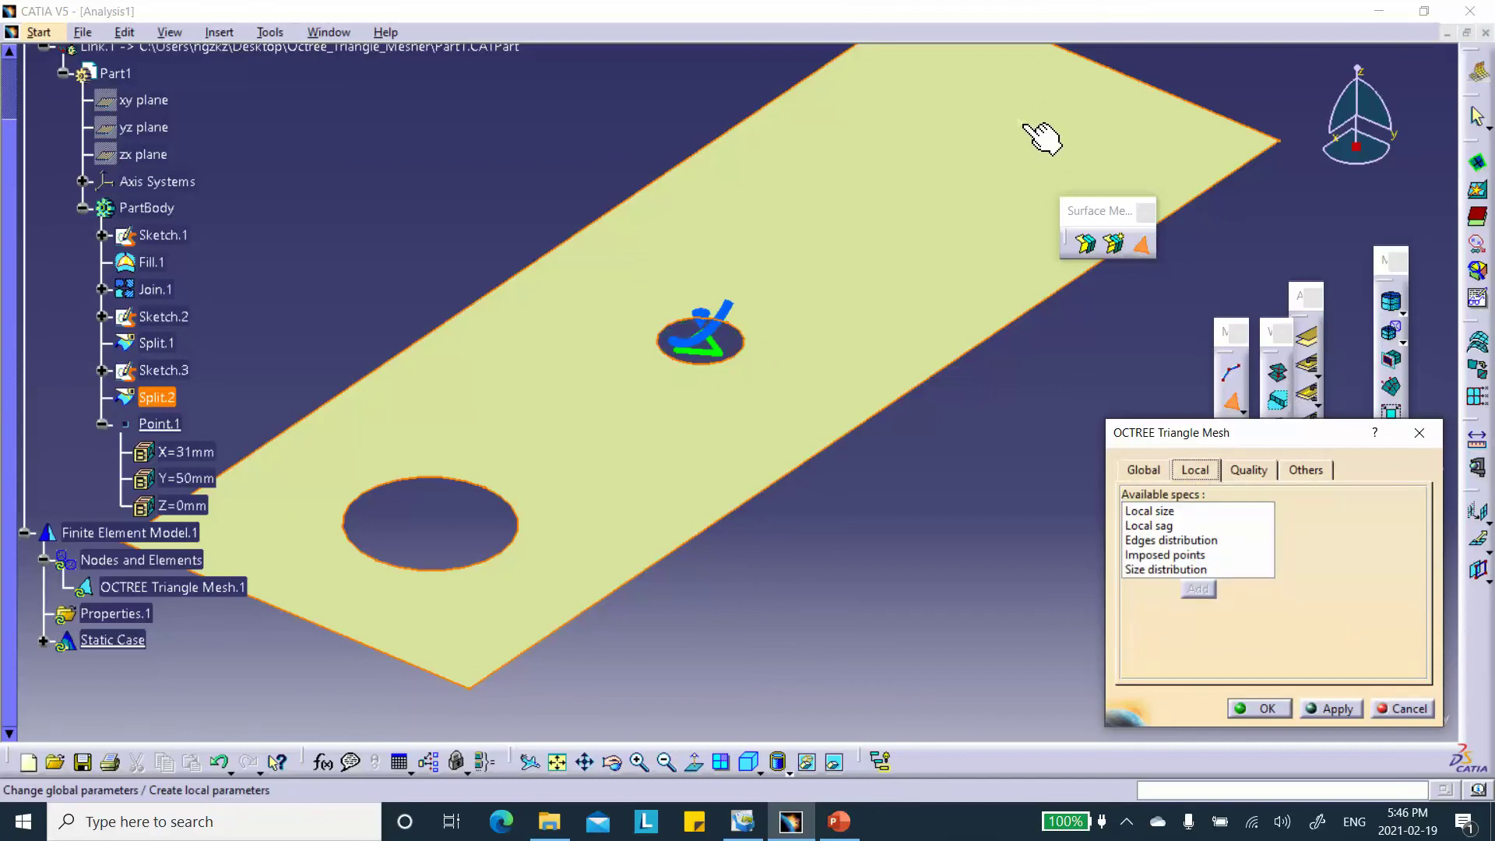
pyautogui.click(1143, 556)
pyautogui.click(1209, 588)
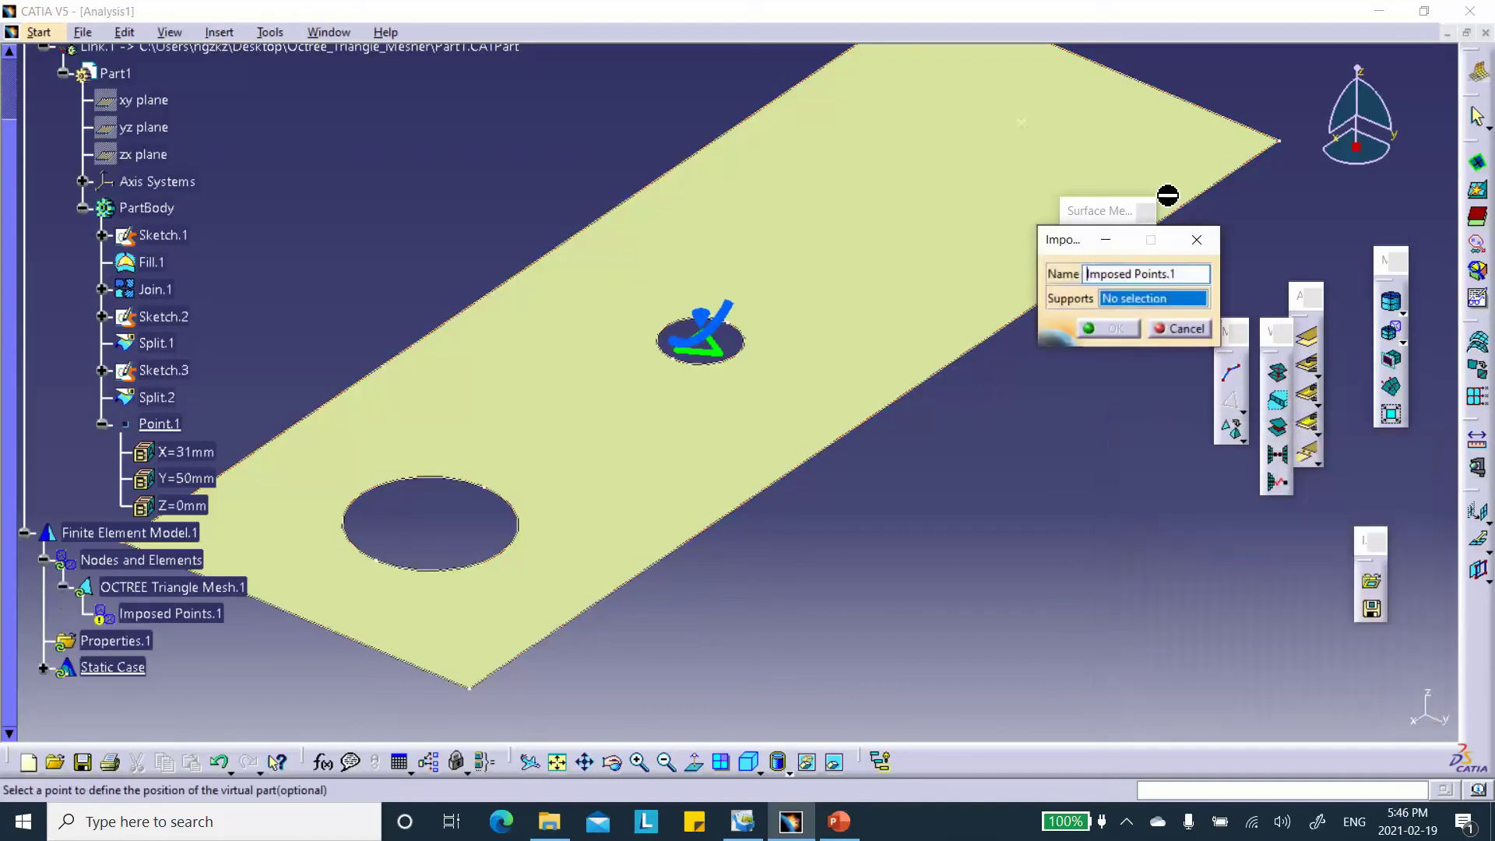
pyautogui.click(1022, 124)
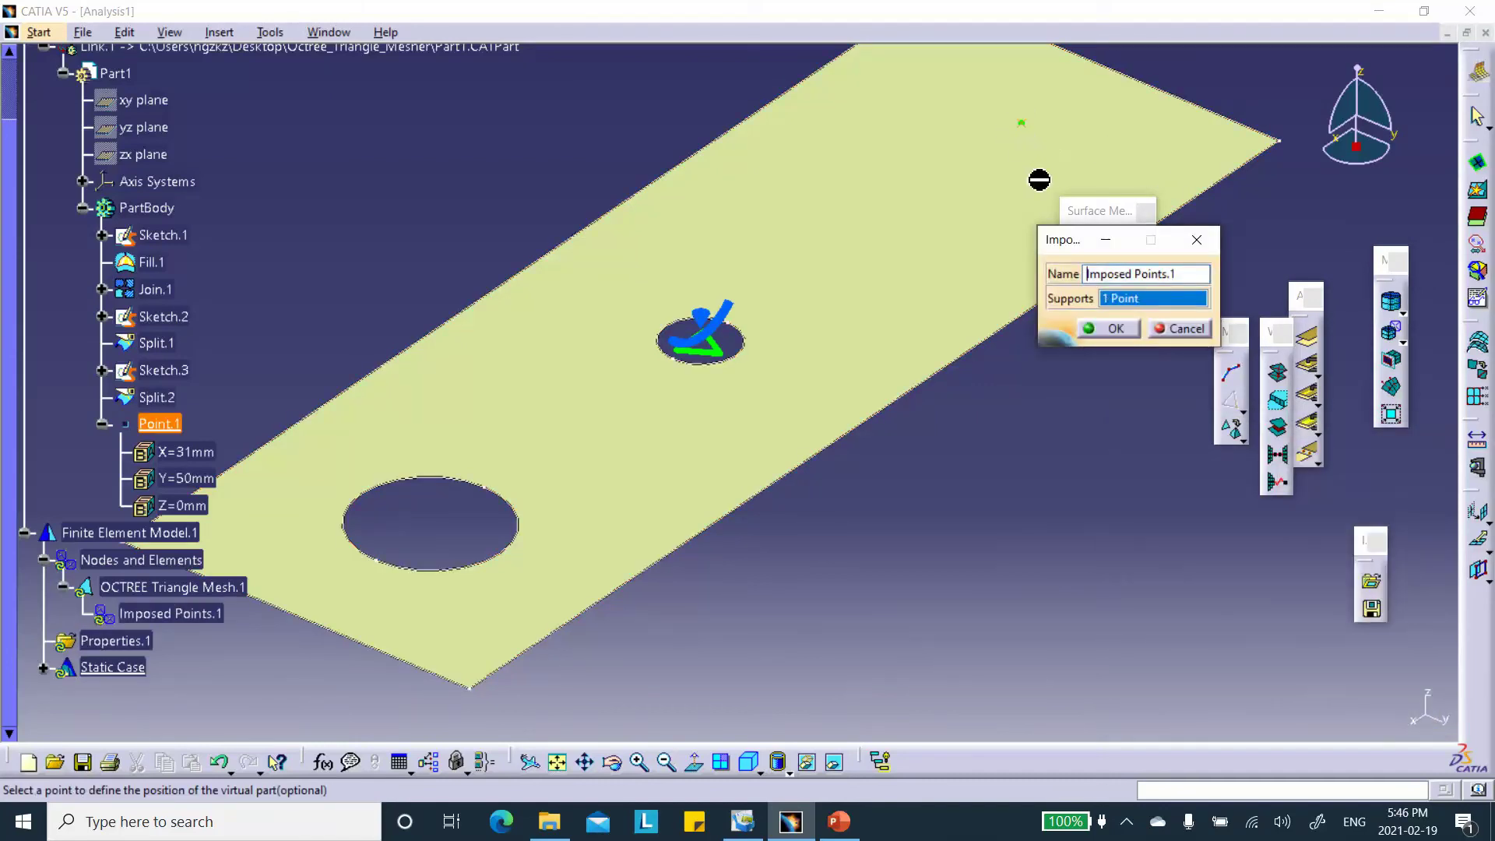
pyautogui.click(1120, 327)
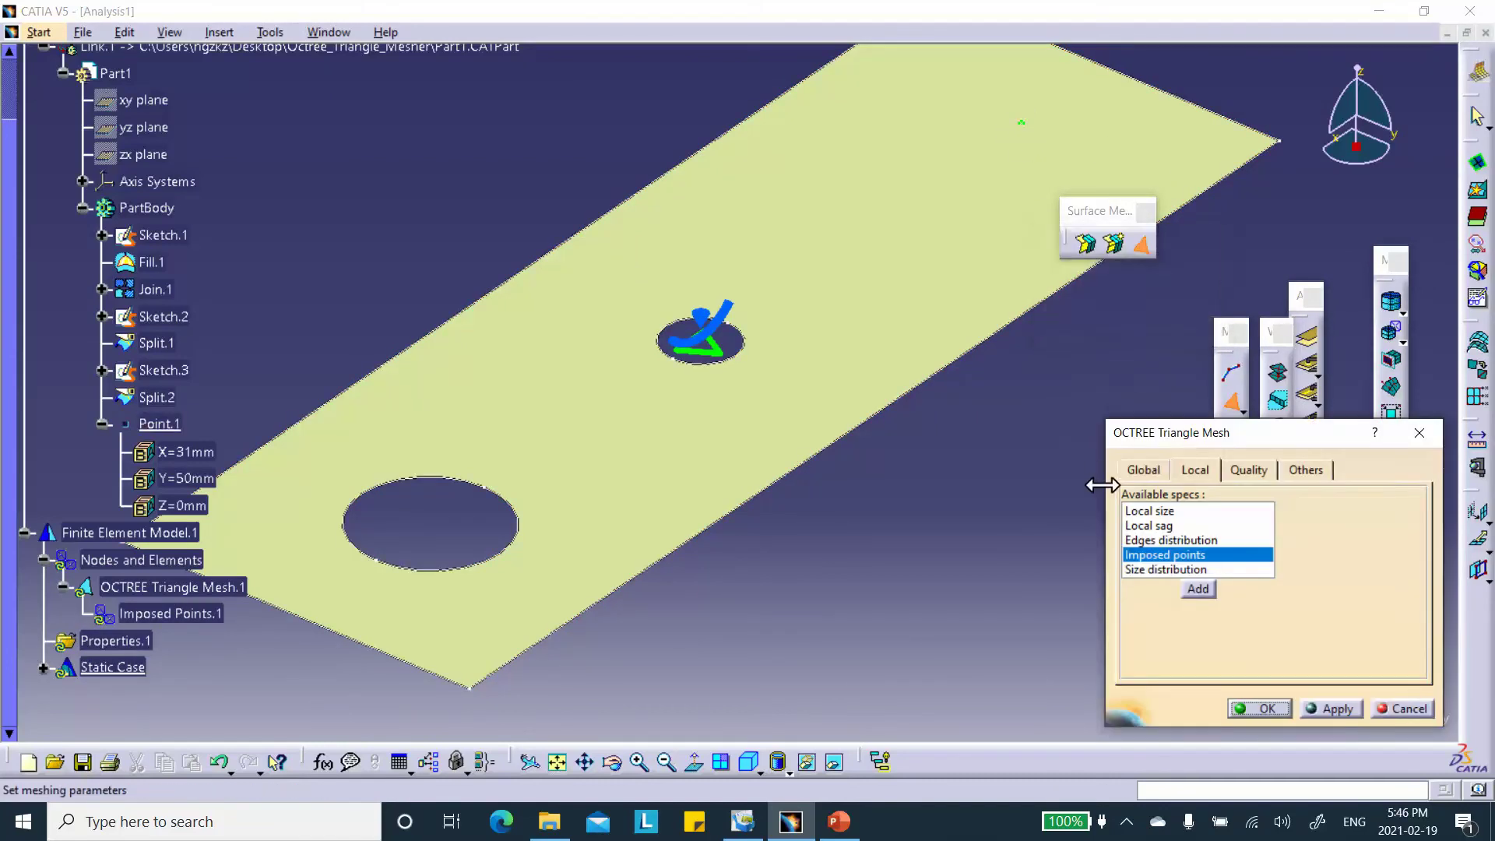
# Review the global, local, quality and other advanced parameters of the Octree triangle mesh
pyautogui.click(1307, 471)
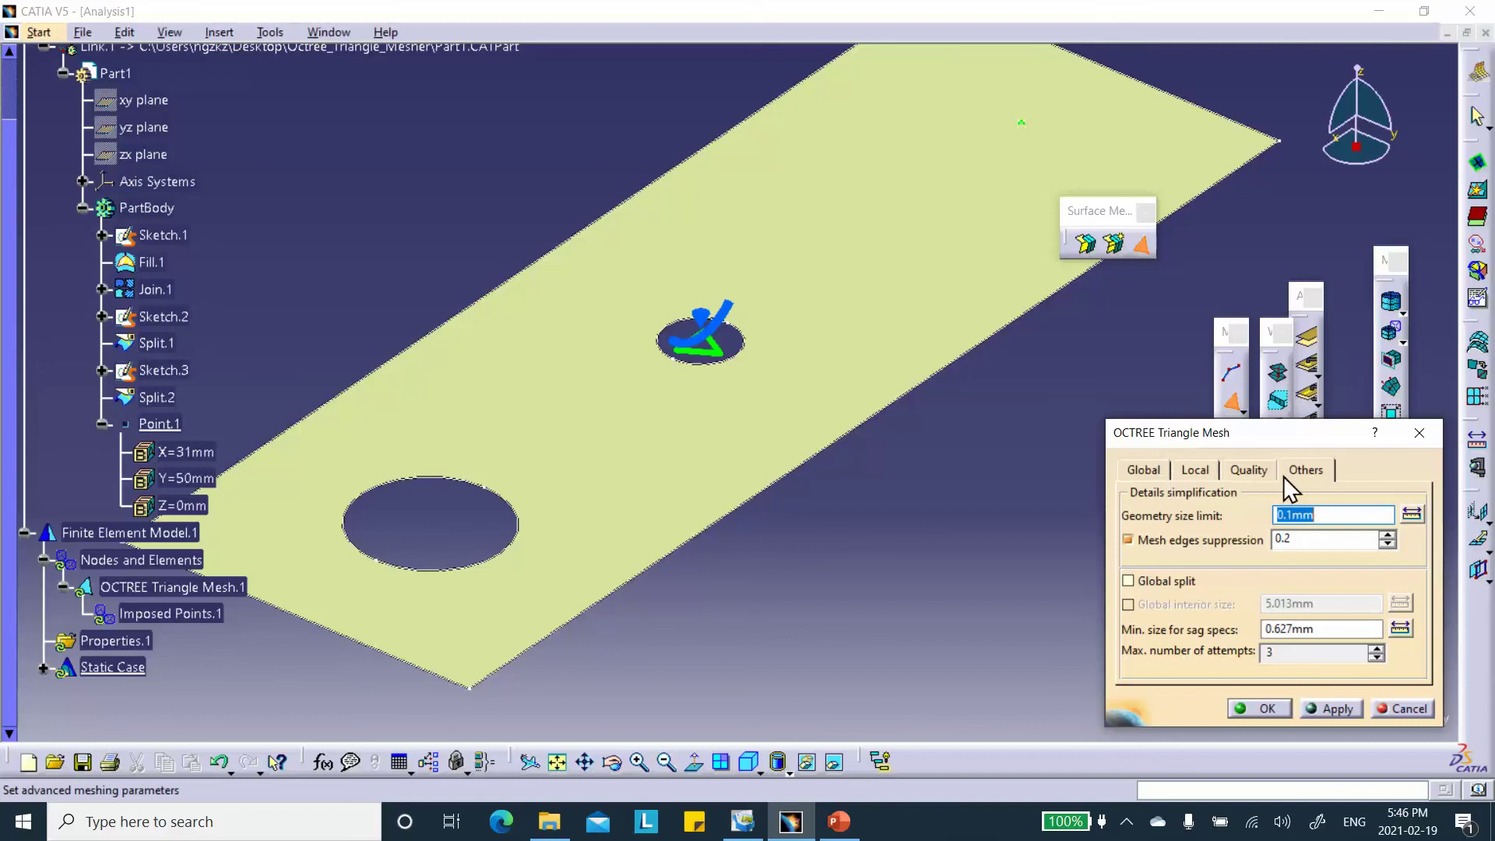
pyautogui.click(1147, 467)
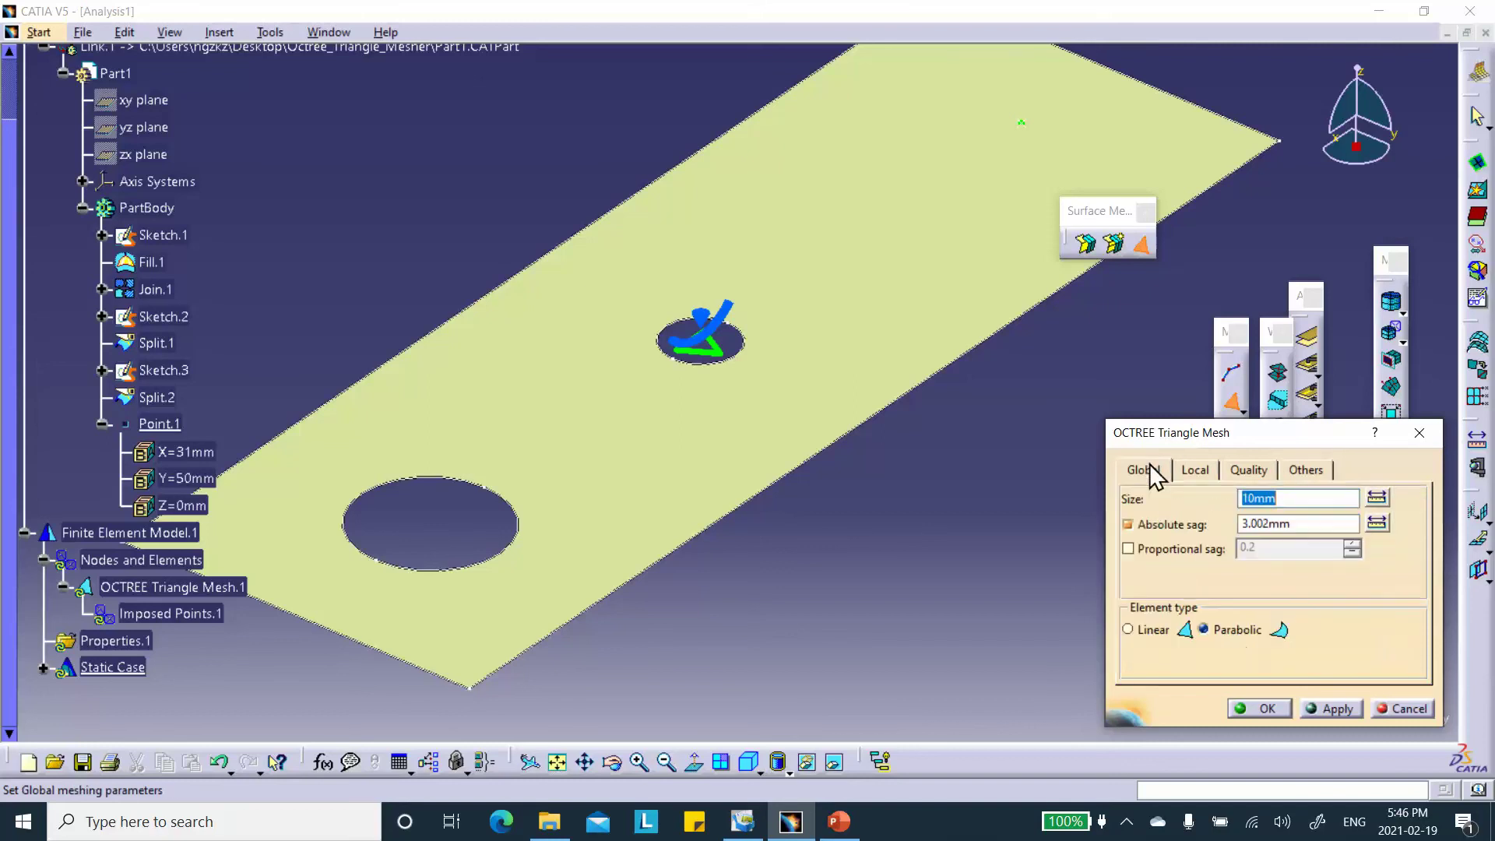
pyautogui.click(1202, 471)
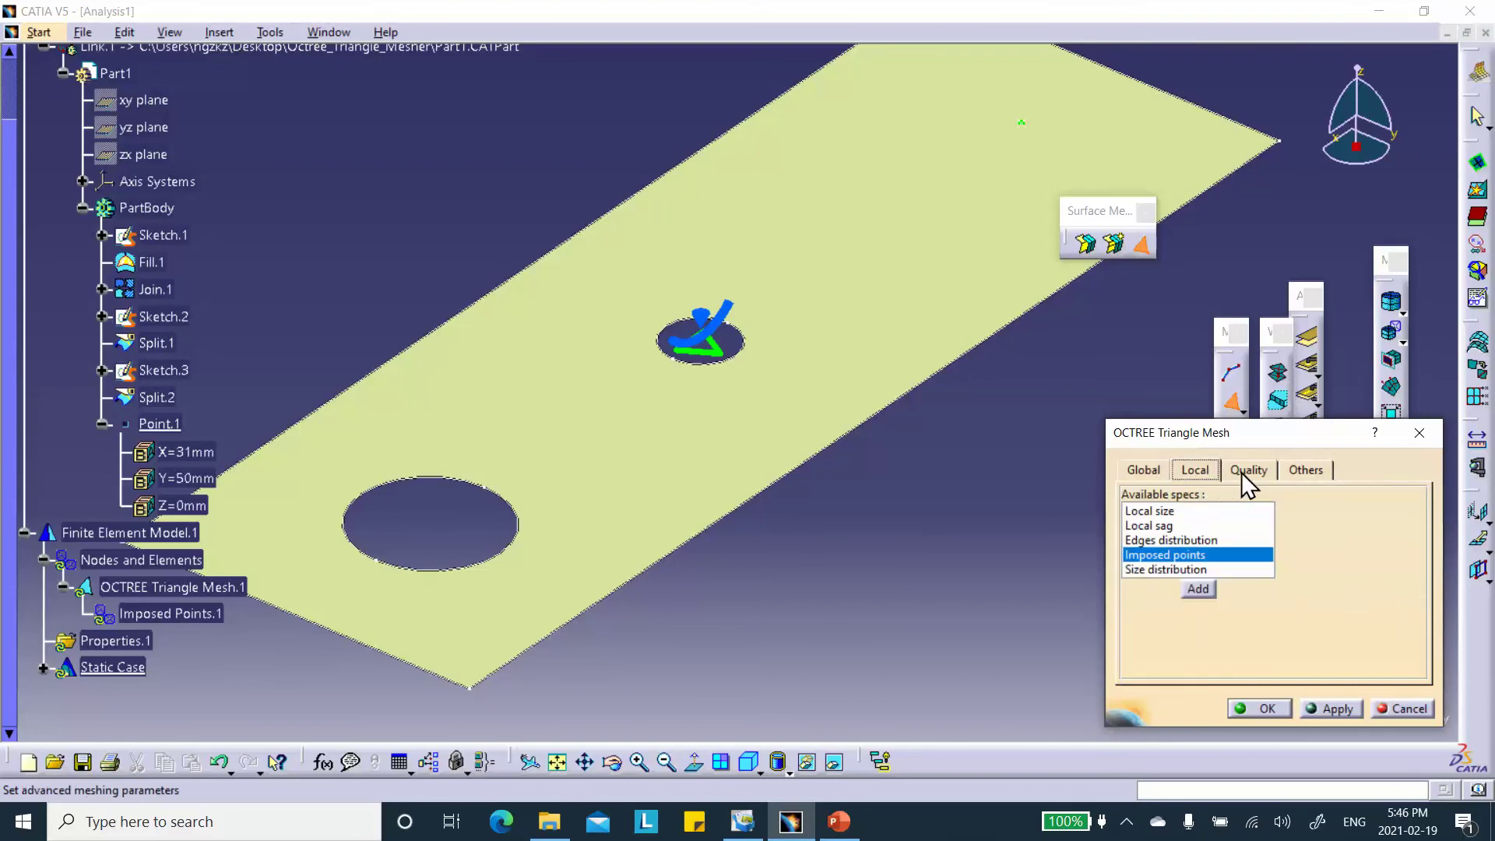
pyautogui.click(1244, 472)
pyautogui.click(1204, 472)
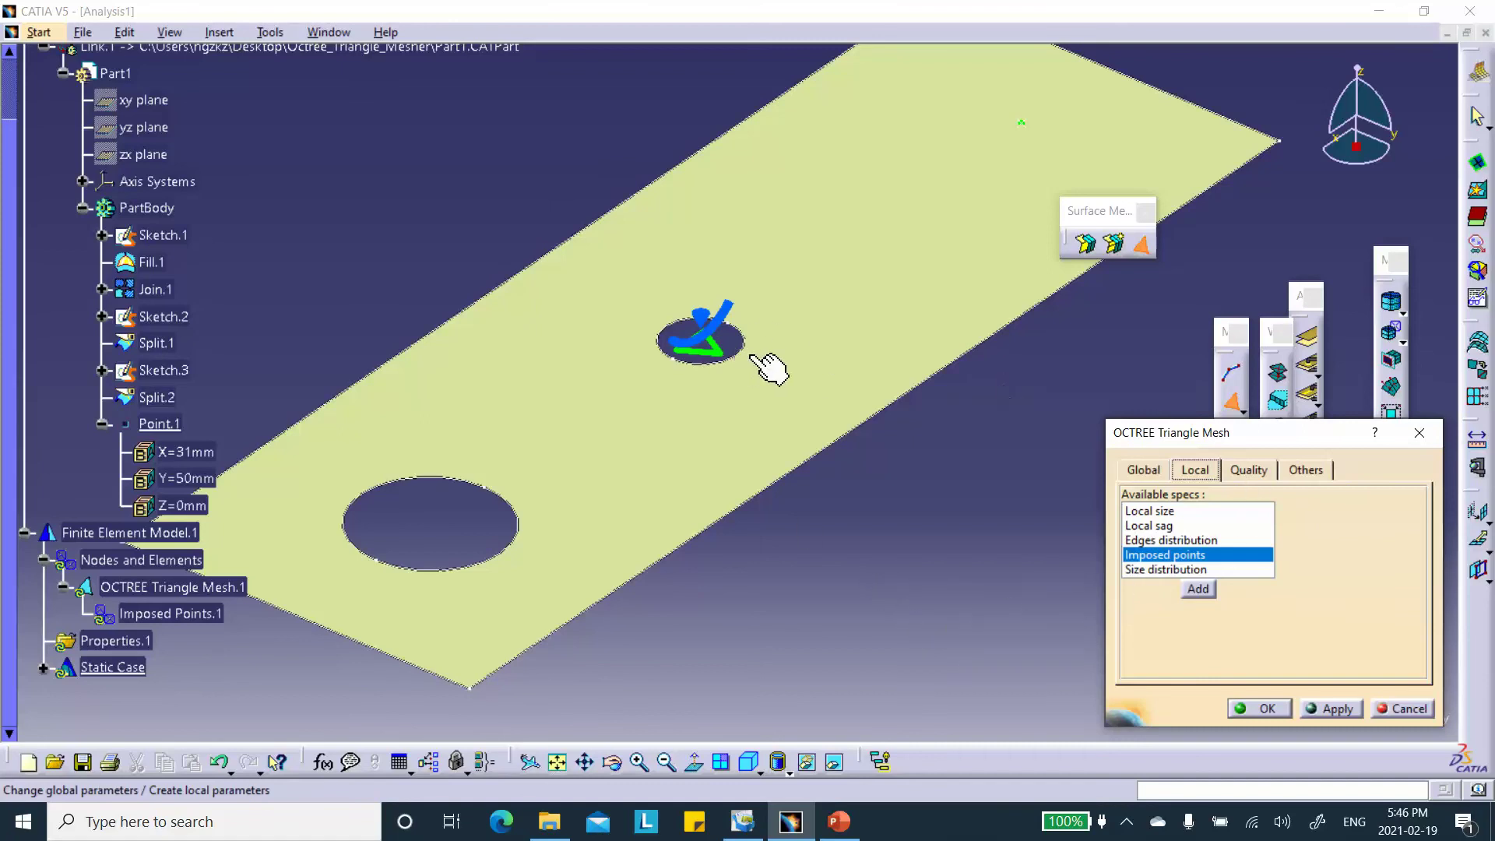
pyautogui.moveTo(1231, 428); pyautogui.dragTo(1008, 426)
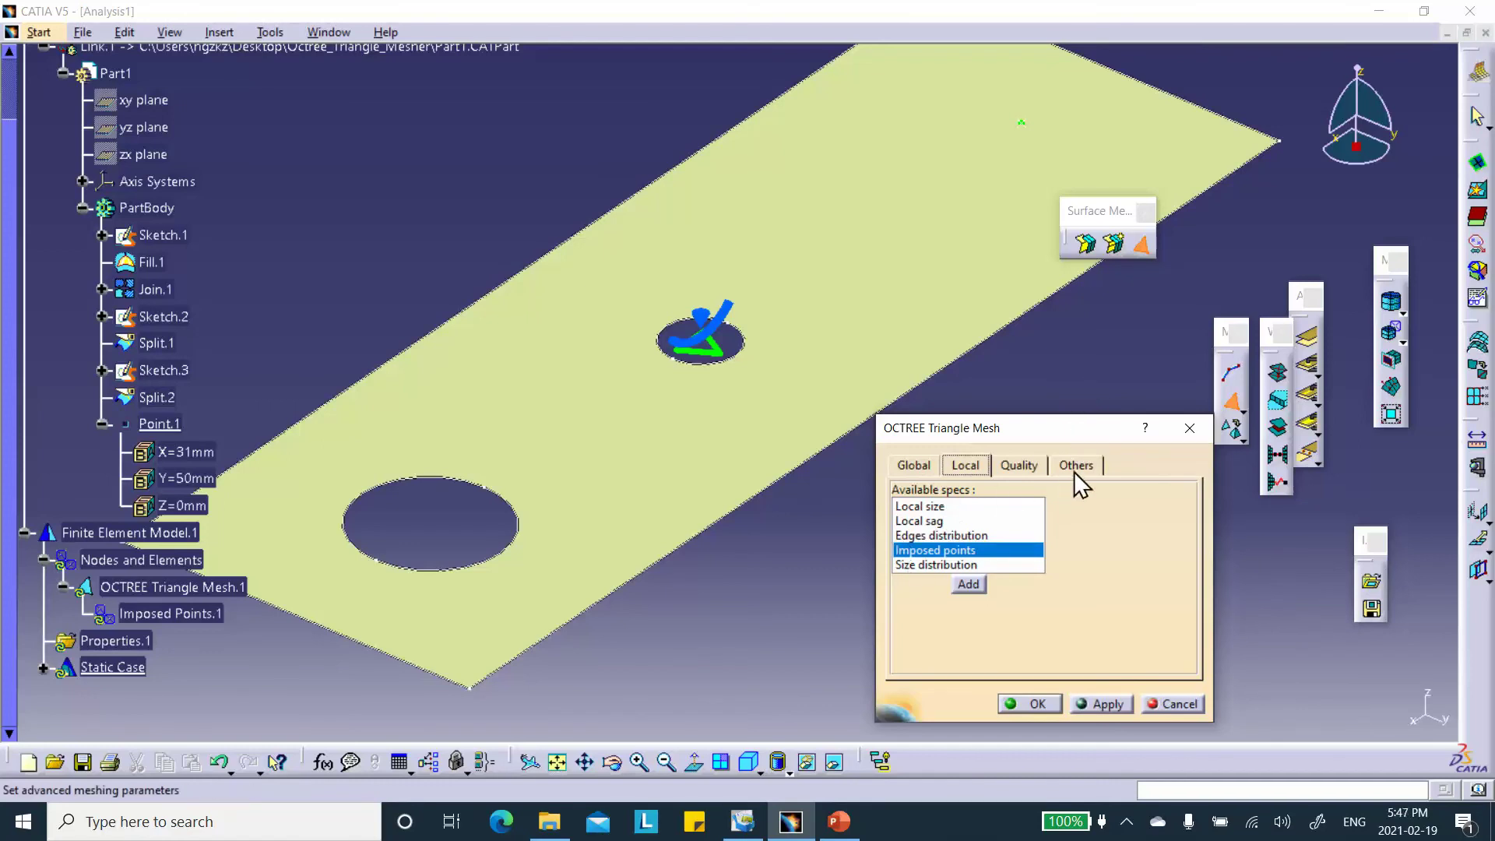
pyautogui.click(907, 465)
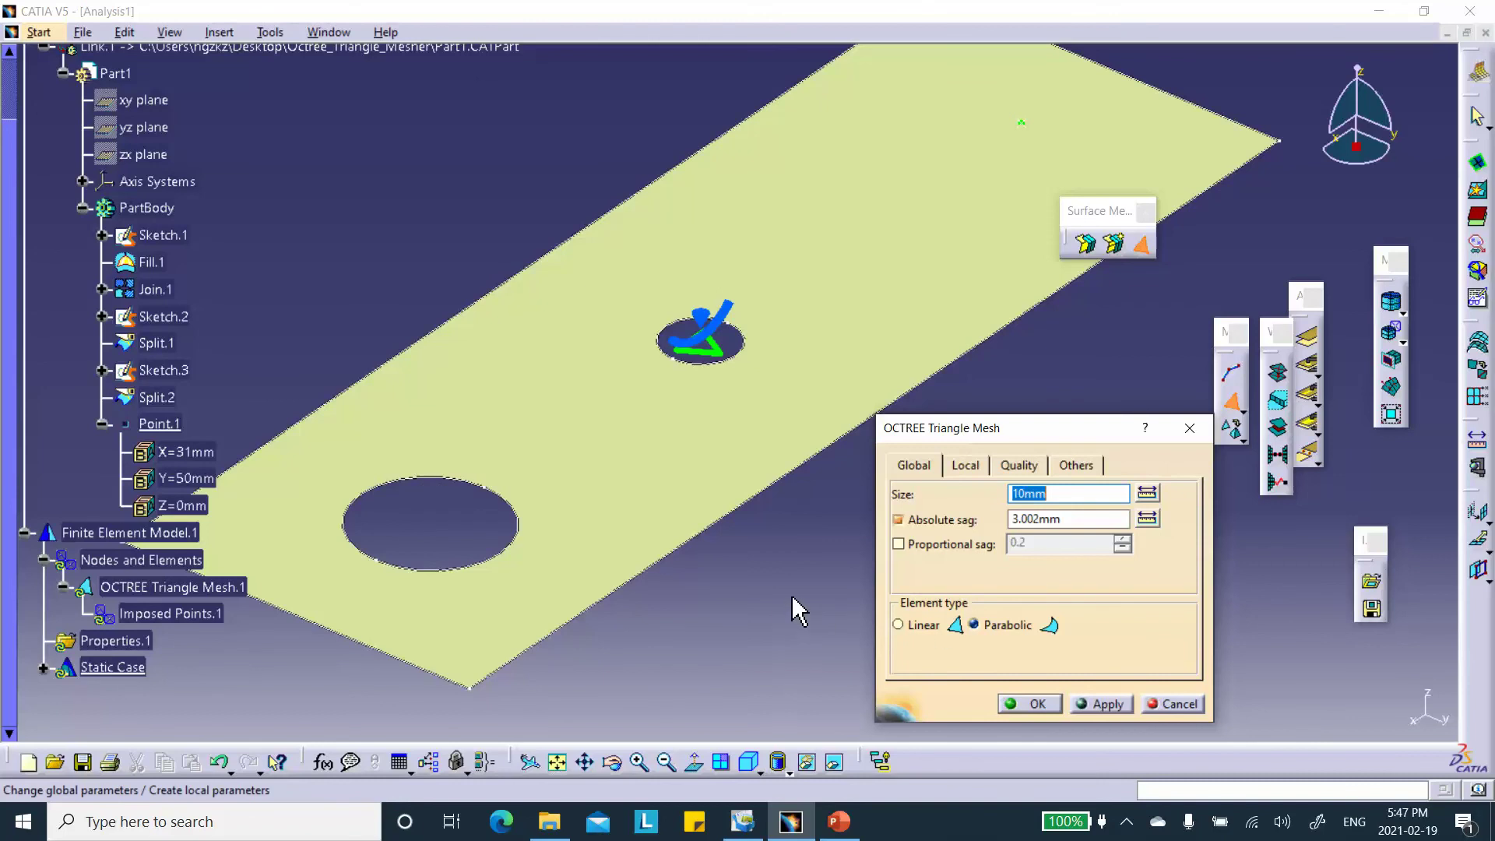
pyautogui.click(1075, 467)
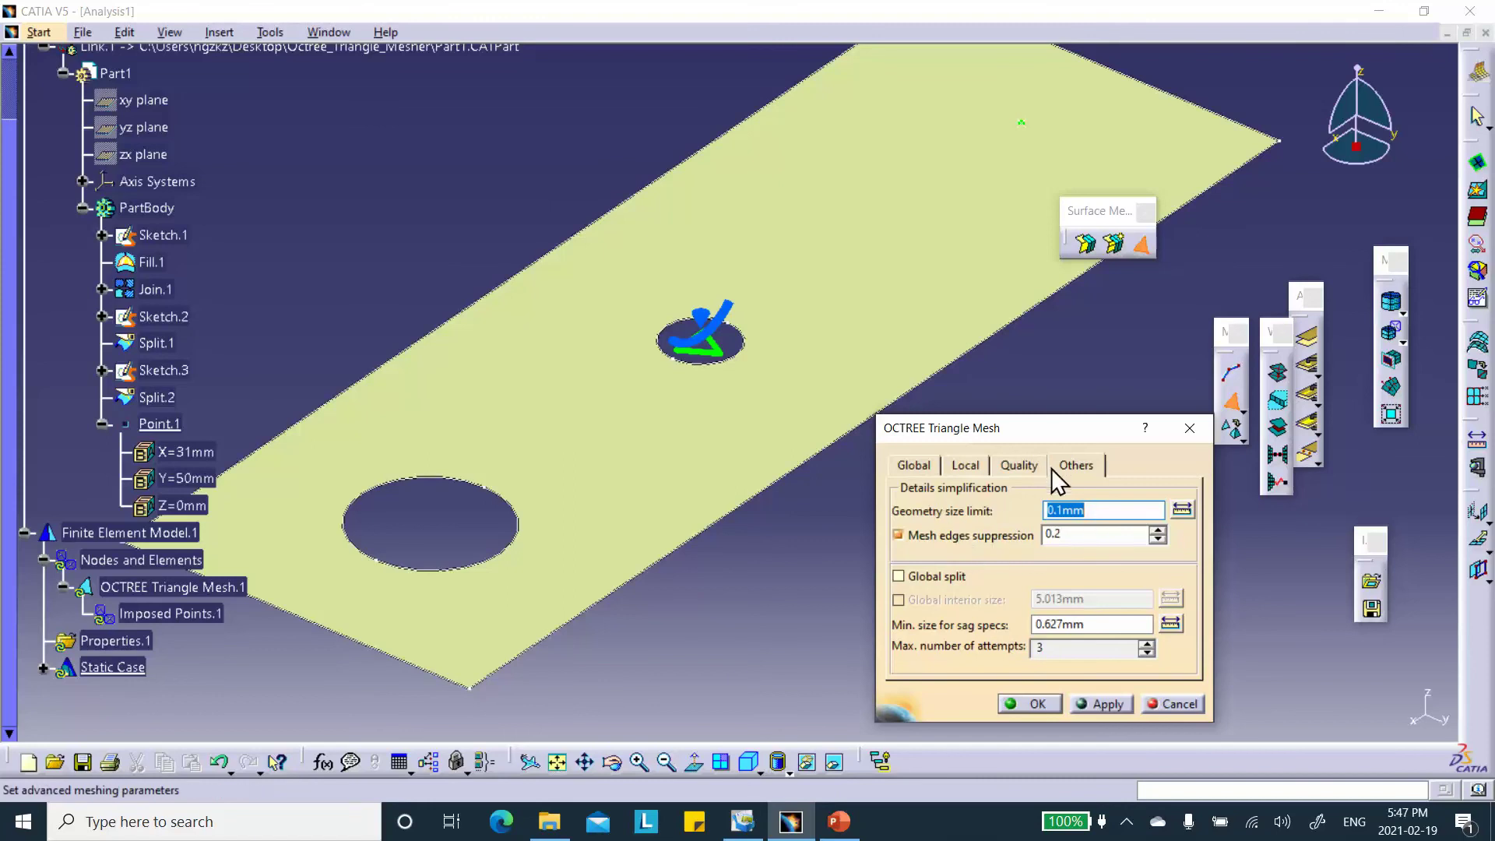
# Add a Size distribution local specification to the Octree triangle mesh
pyautogui.click(971, 465)
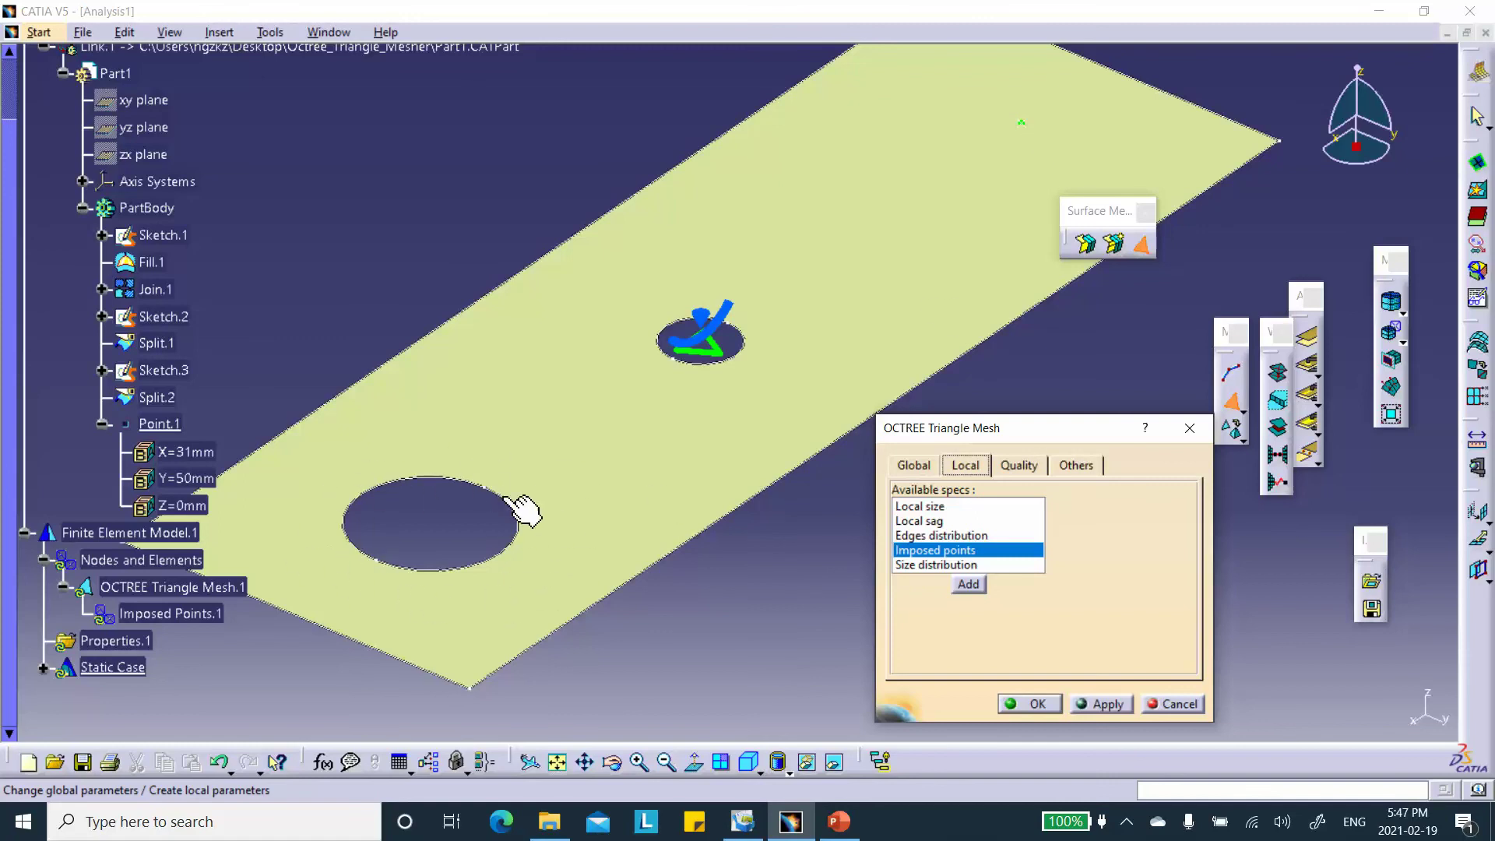
pyautogui.click(931, 565)
pyautogui.click(969, 585)
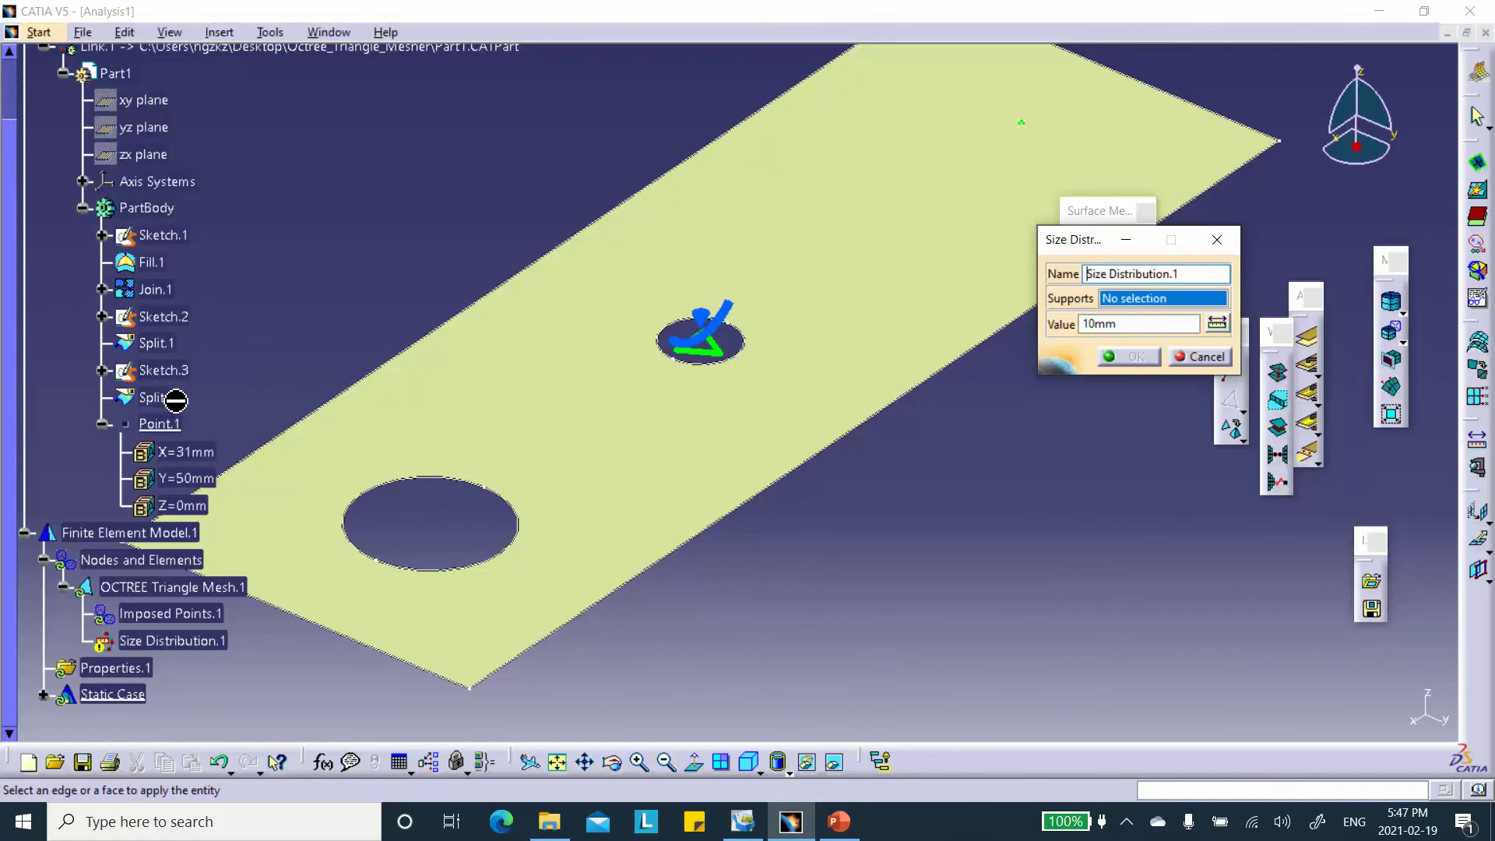
pyautogui.click(299, 362)
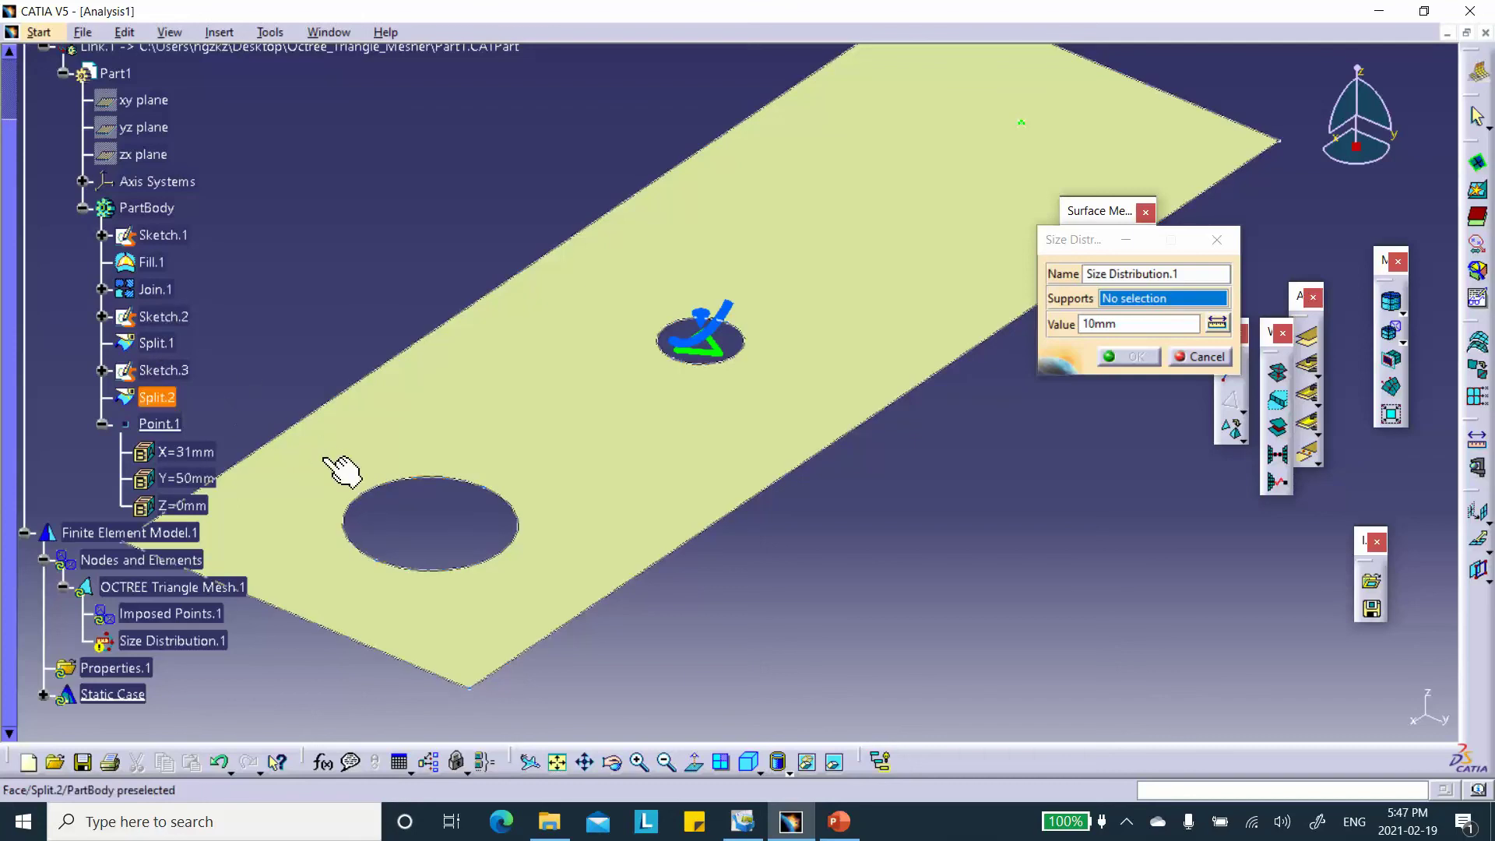
# Hide Sketch.2, the circle coinciding with the plate's large hole, to expose the hole's edge for selection
pyautogui.rightClick(380, 486)
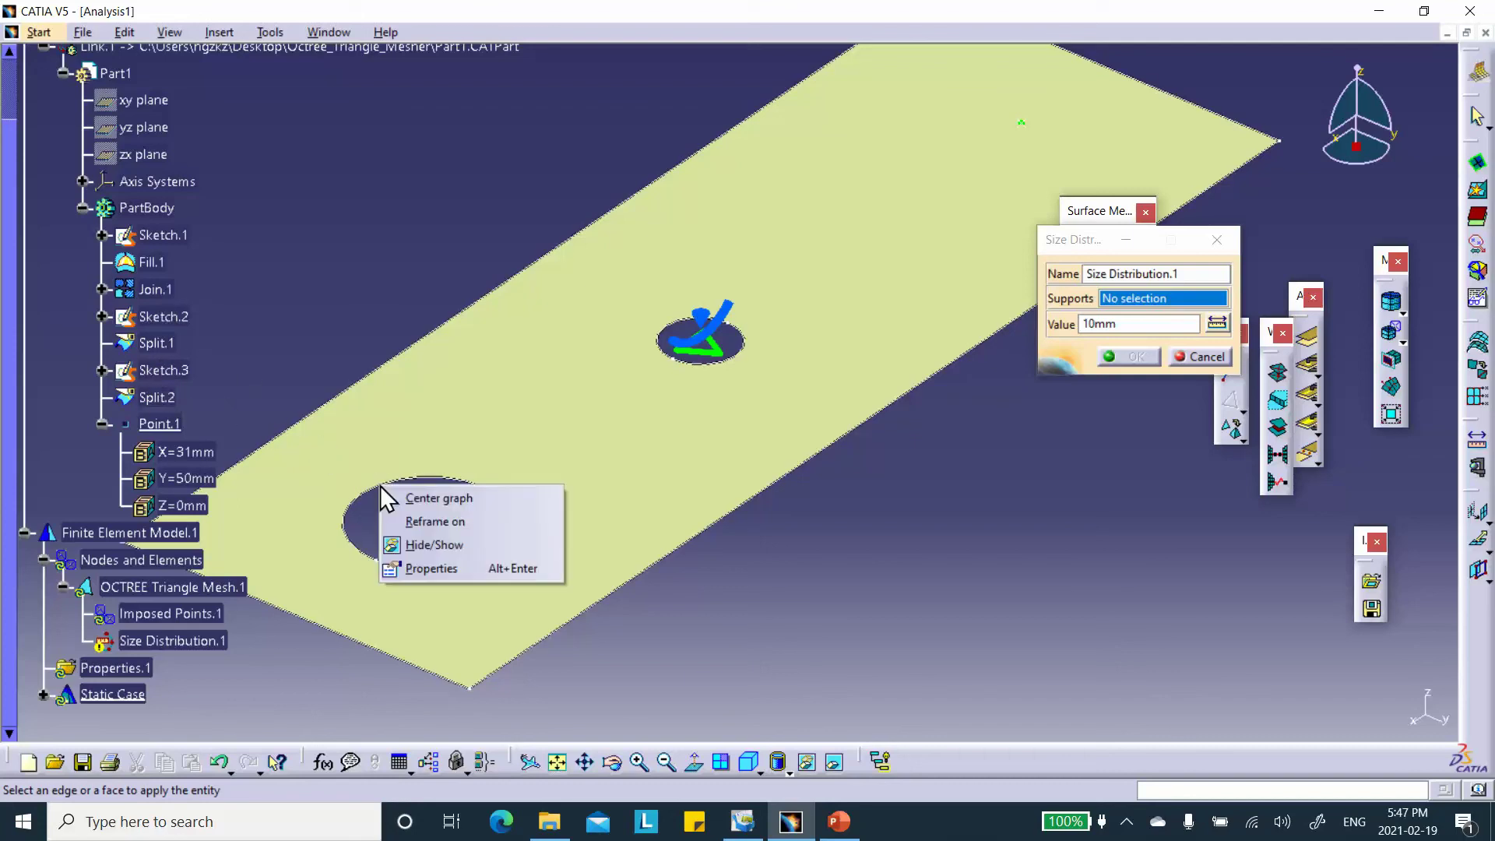
pyautogui.click(419, 540)
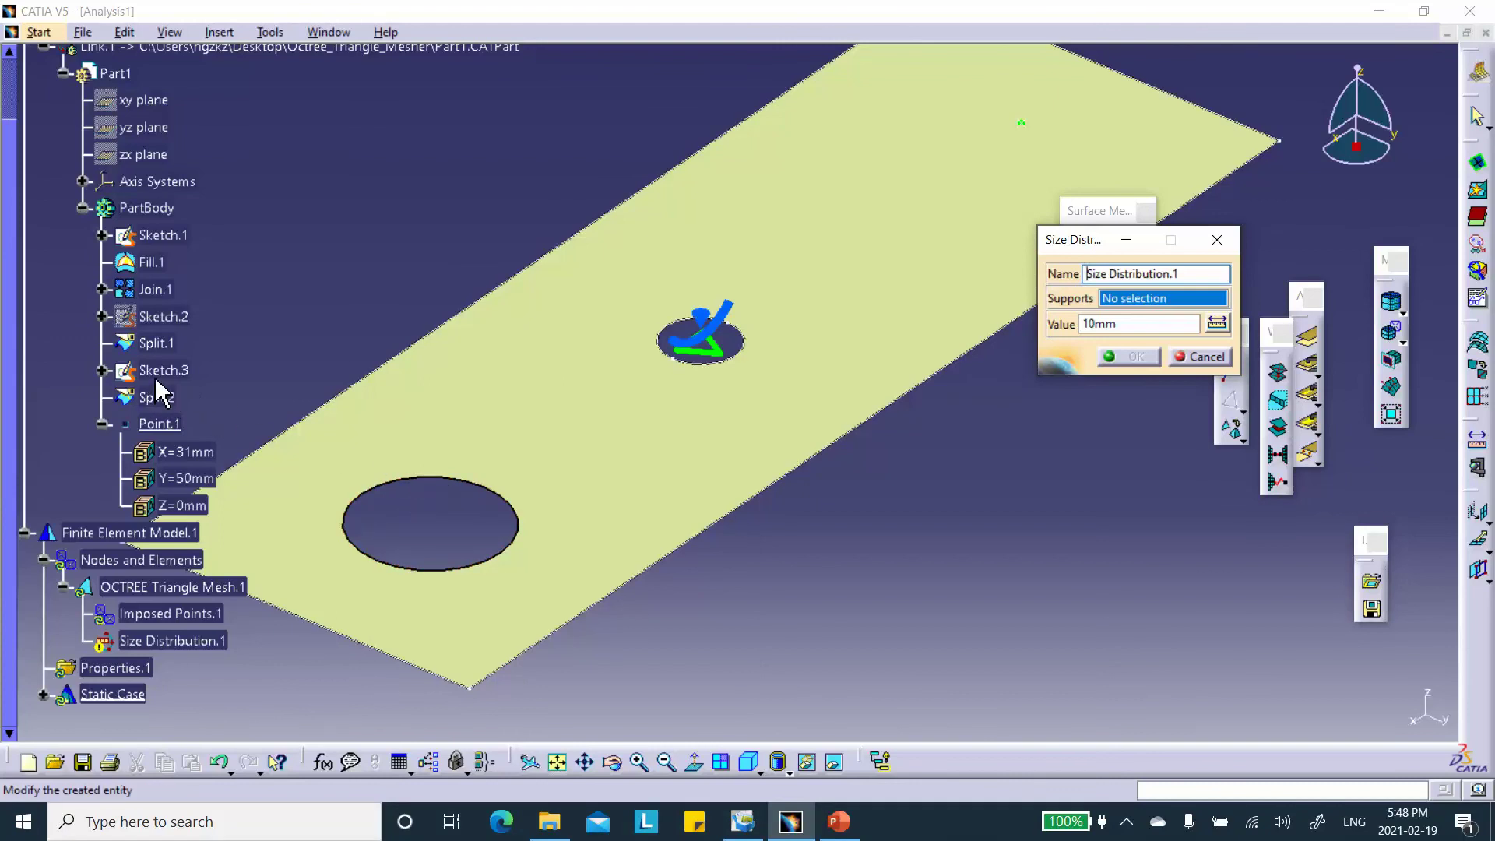
pyautogui.rightClick(172, 317)
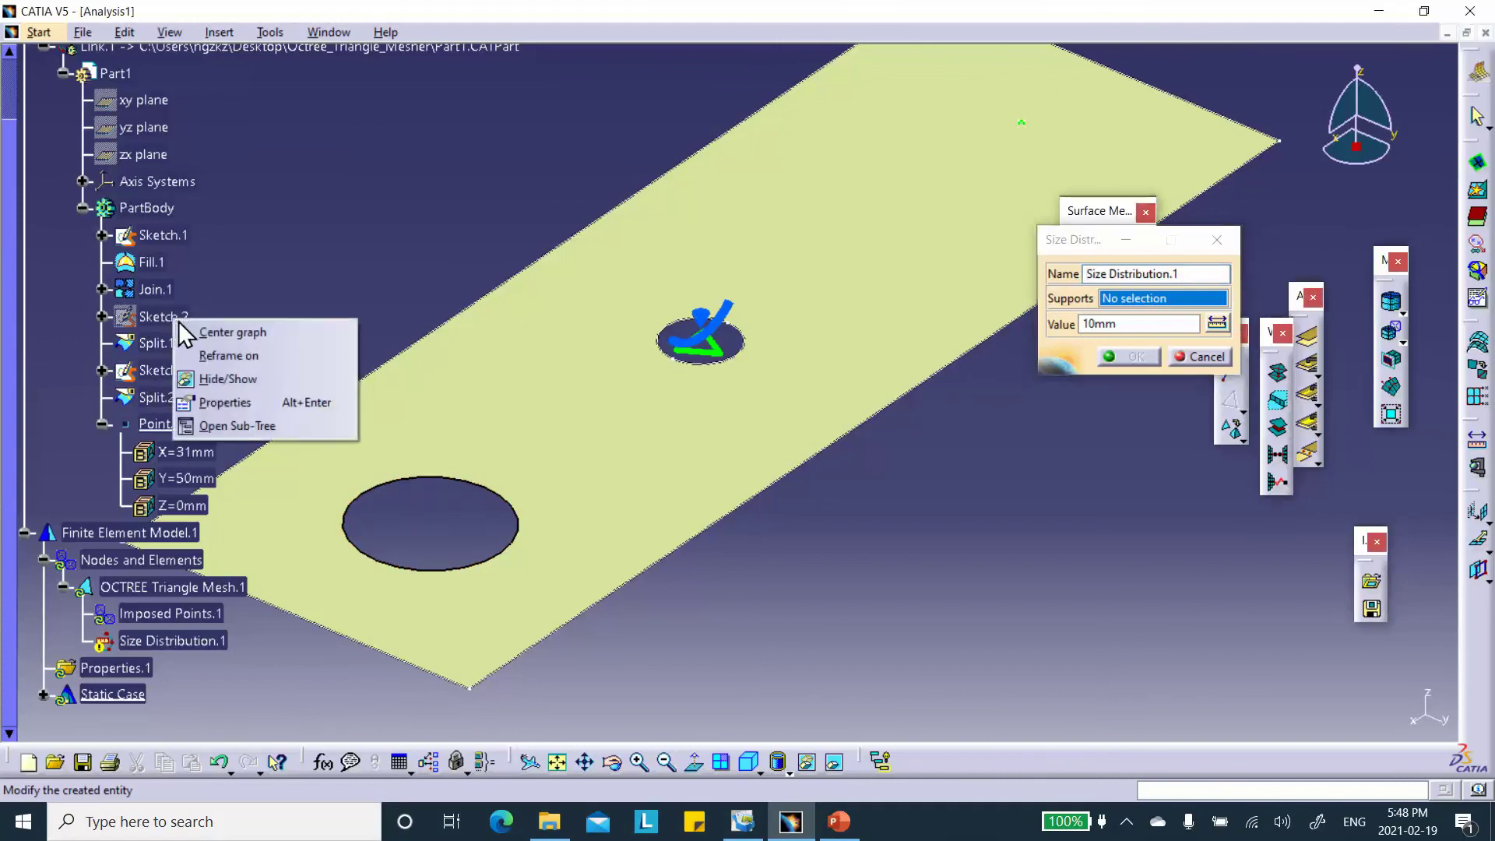
pyautogui.click(338, 212)
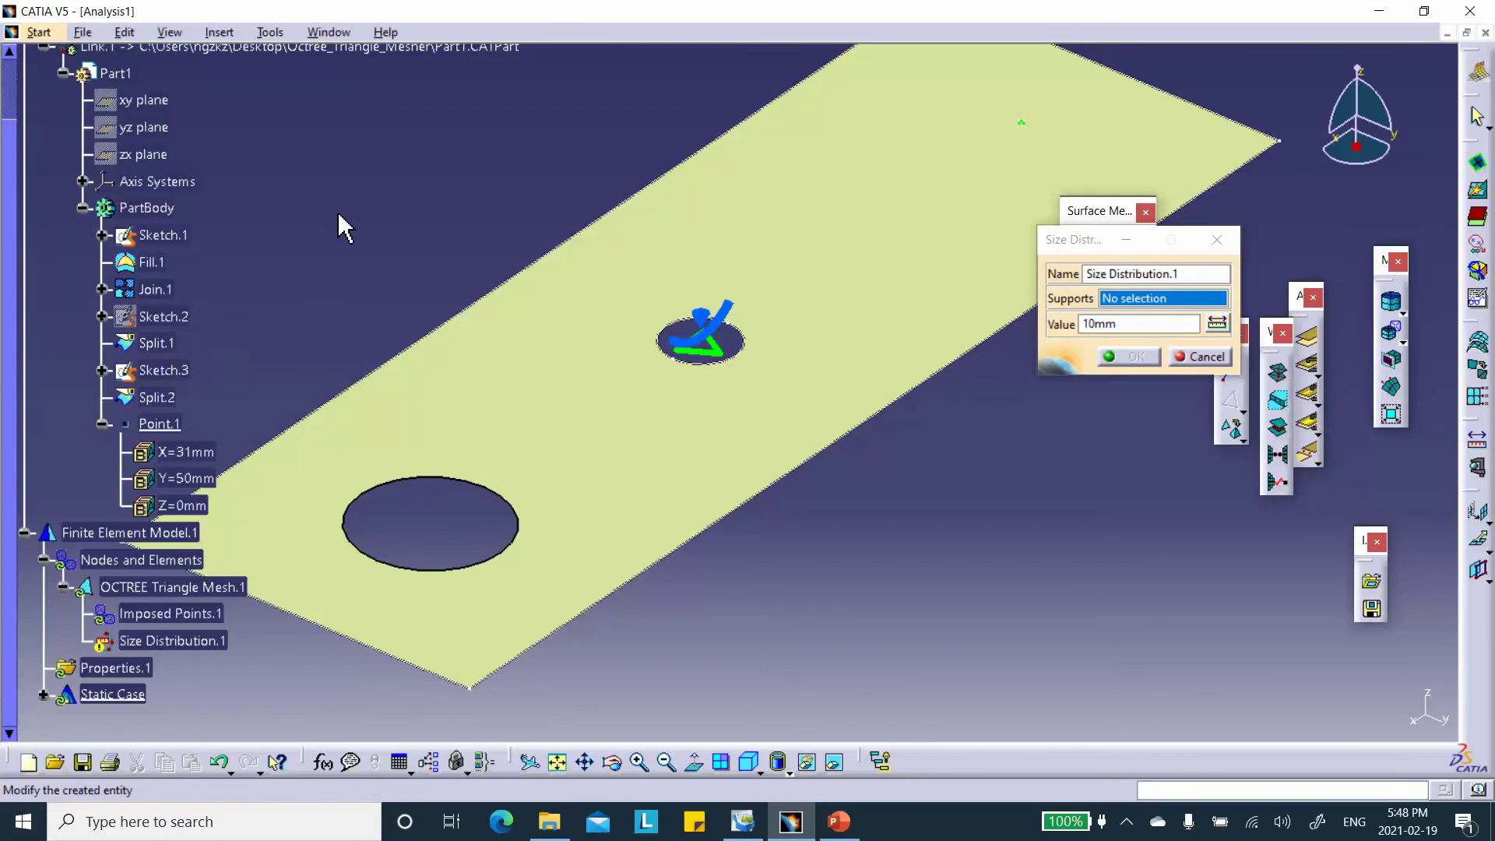
pyautogui.rightClick(171, 316)
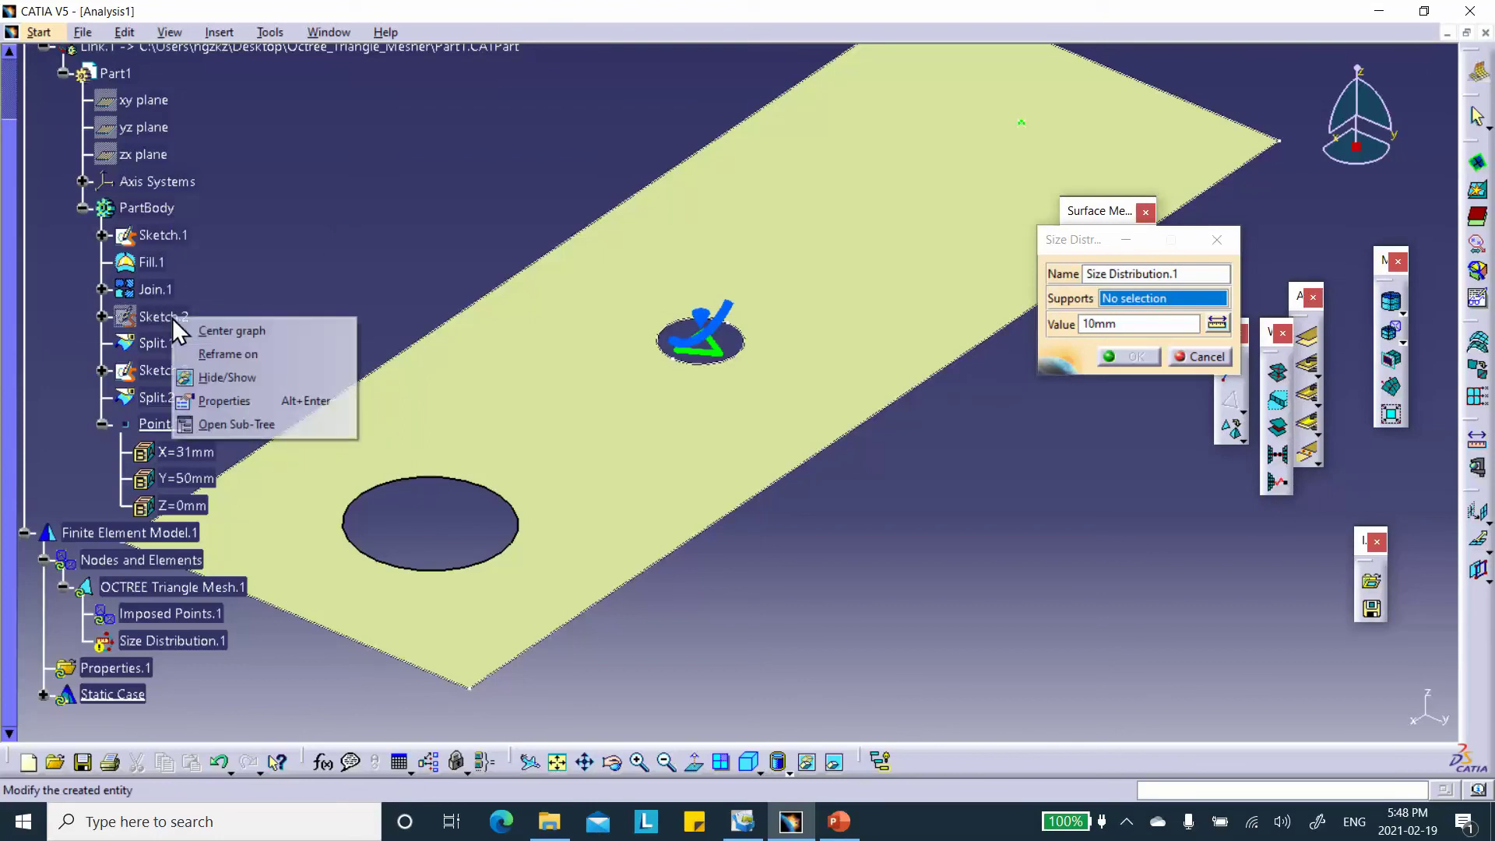
pyautogui.click(195, 376)
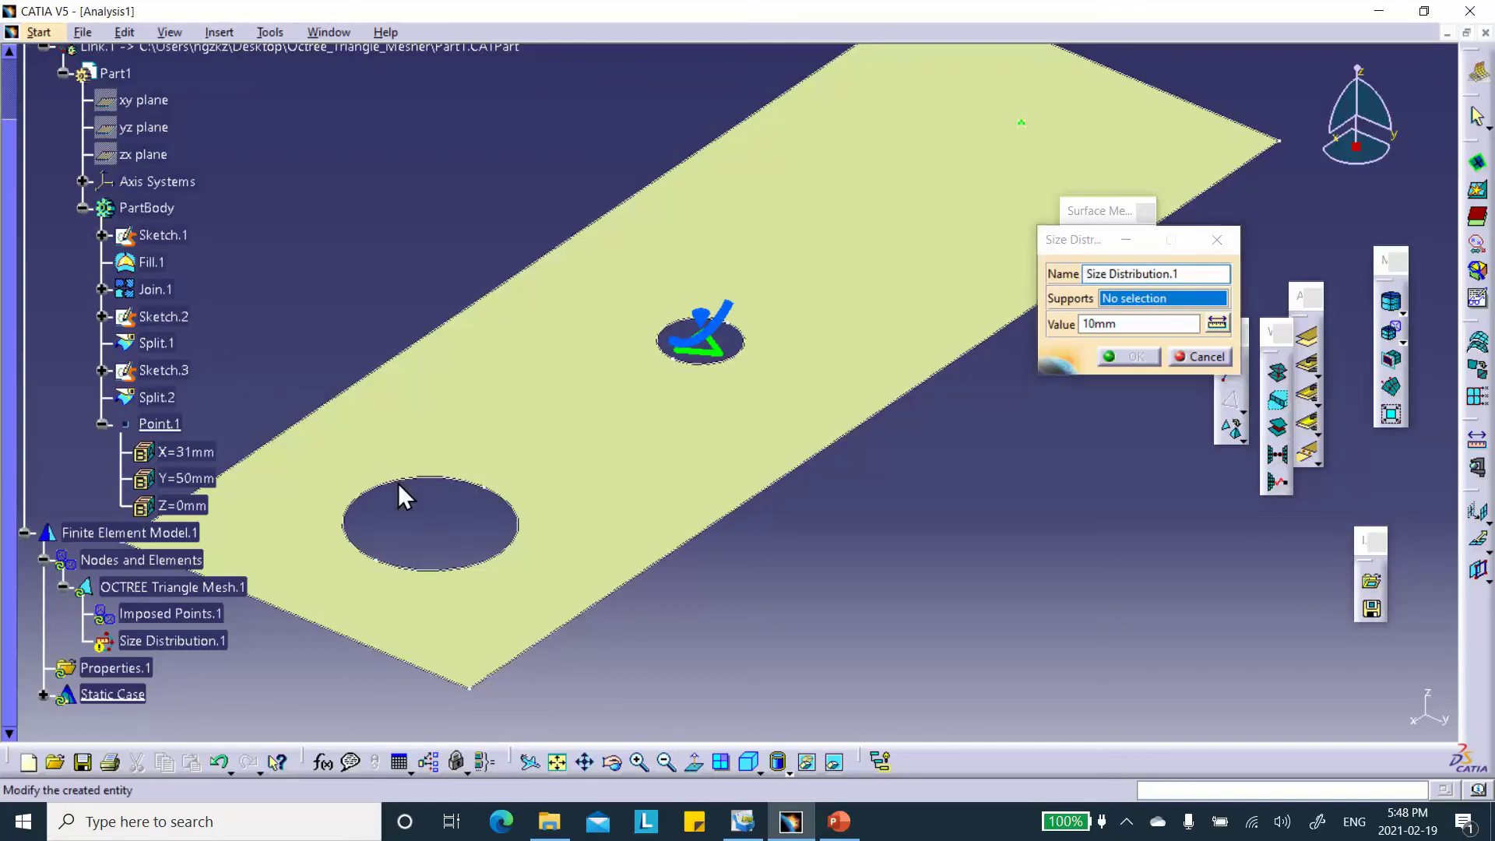
pyautogui.rightClick(399, 483)
pyautogui.click(419, 536)
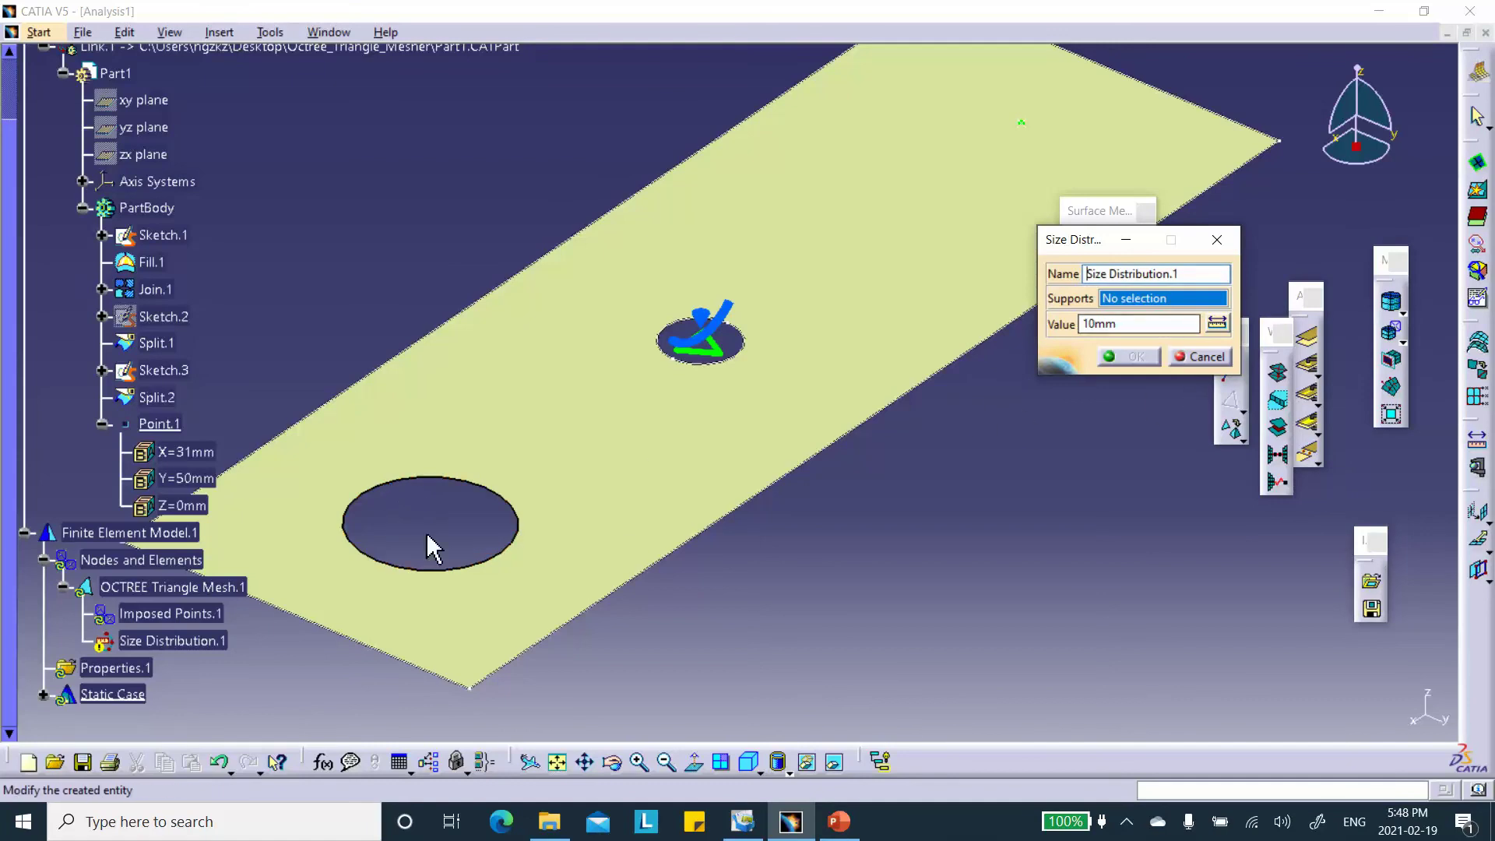
# Apply the size distribution to the large hole's edge with a value of 5 mm
pyautogui.click(387, 486)
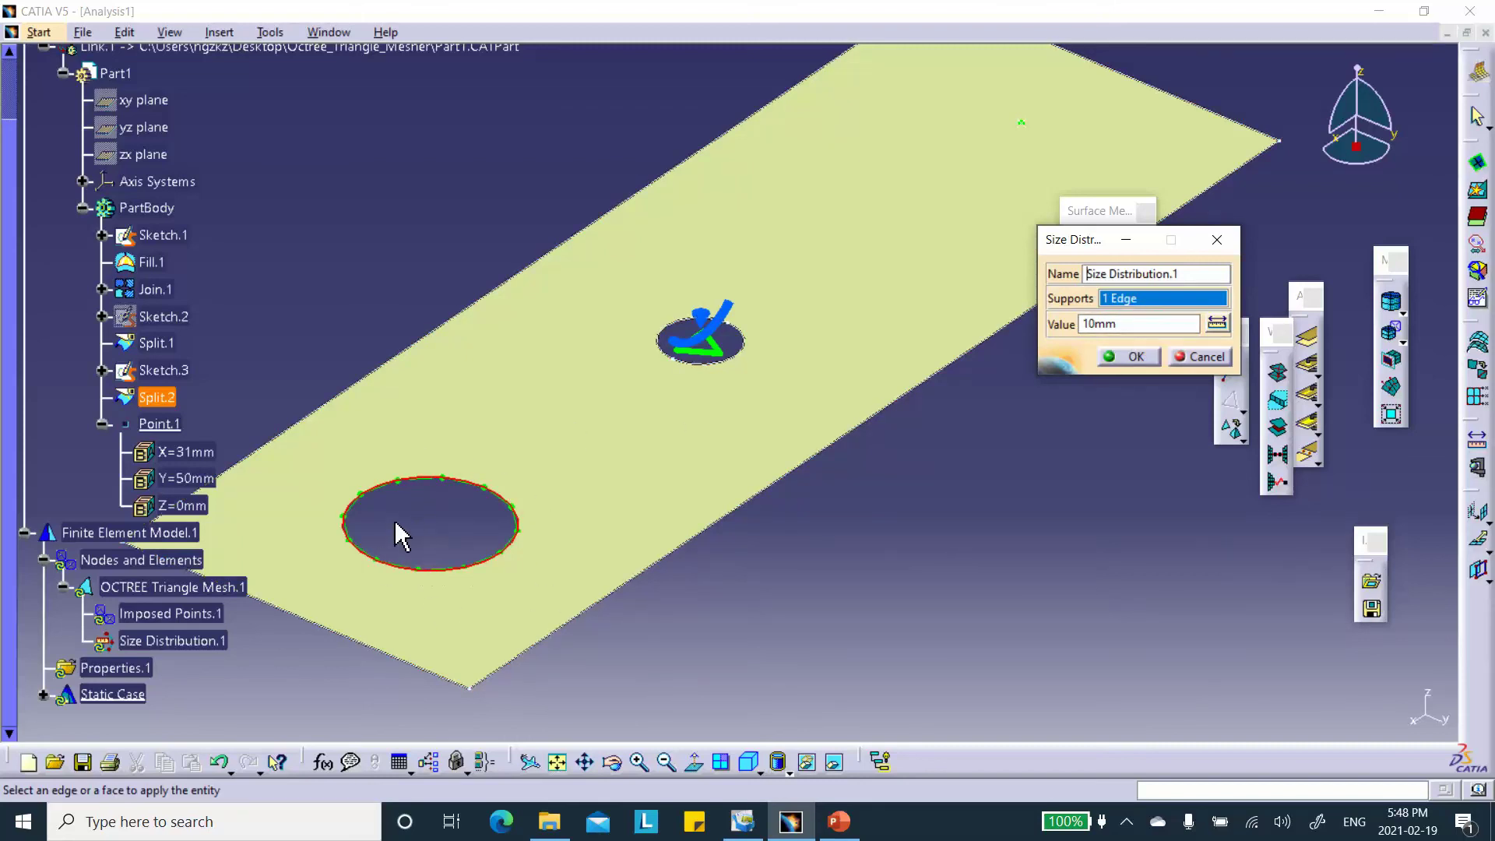
pyautogui.doubleClick(1129, 323)
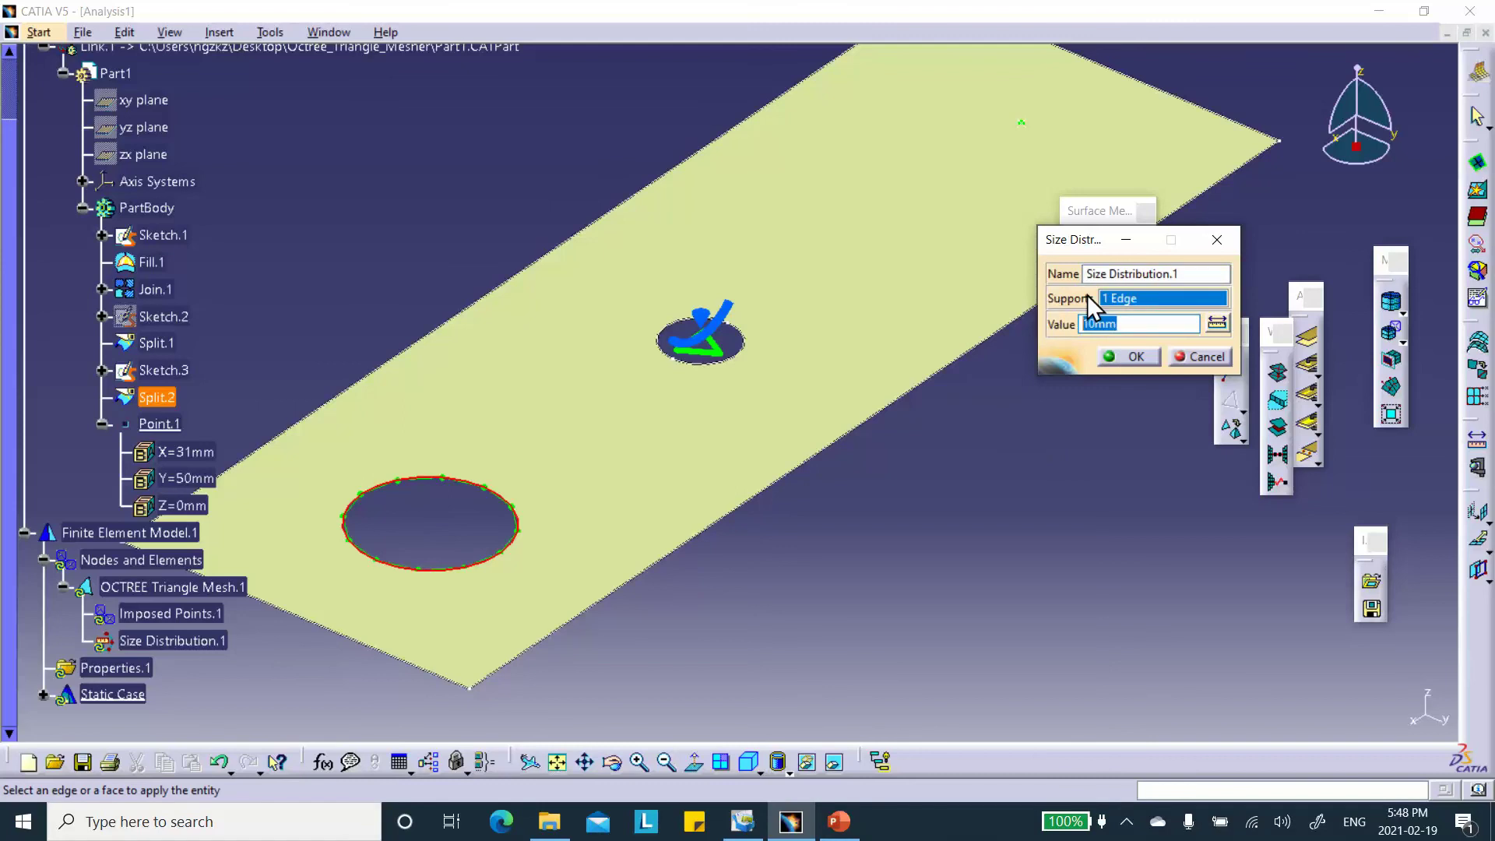
pyautogui.write('5')
pyautogui.click(1133, 357)
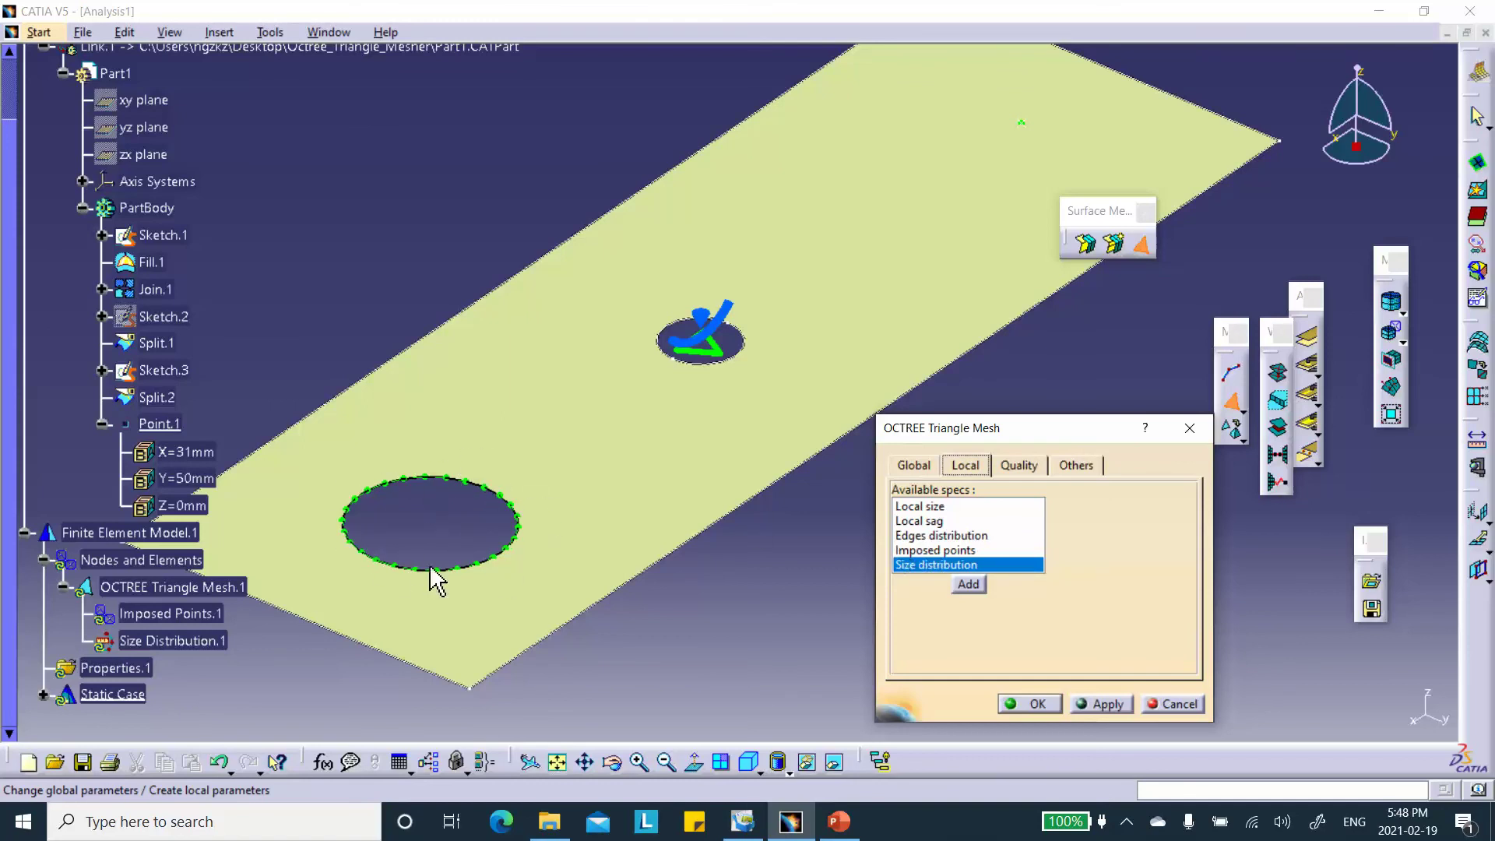
# Add an Edges distribution local specification with the plate's long front edge as its support
pyautogui.click(947, 537)
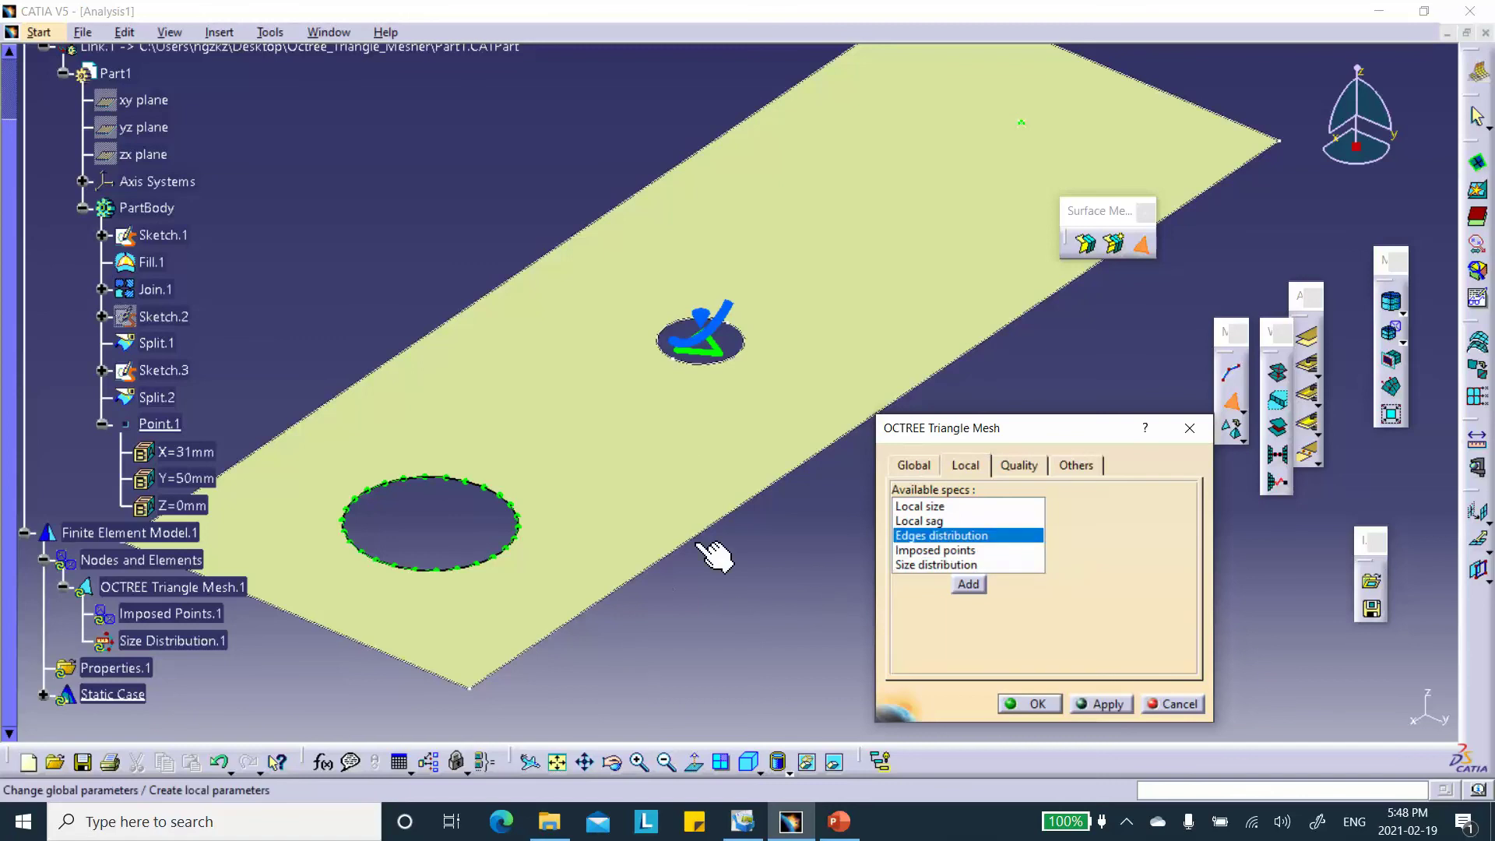
pyautogui.click(969, 585)
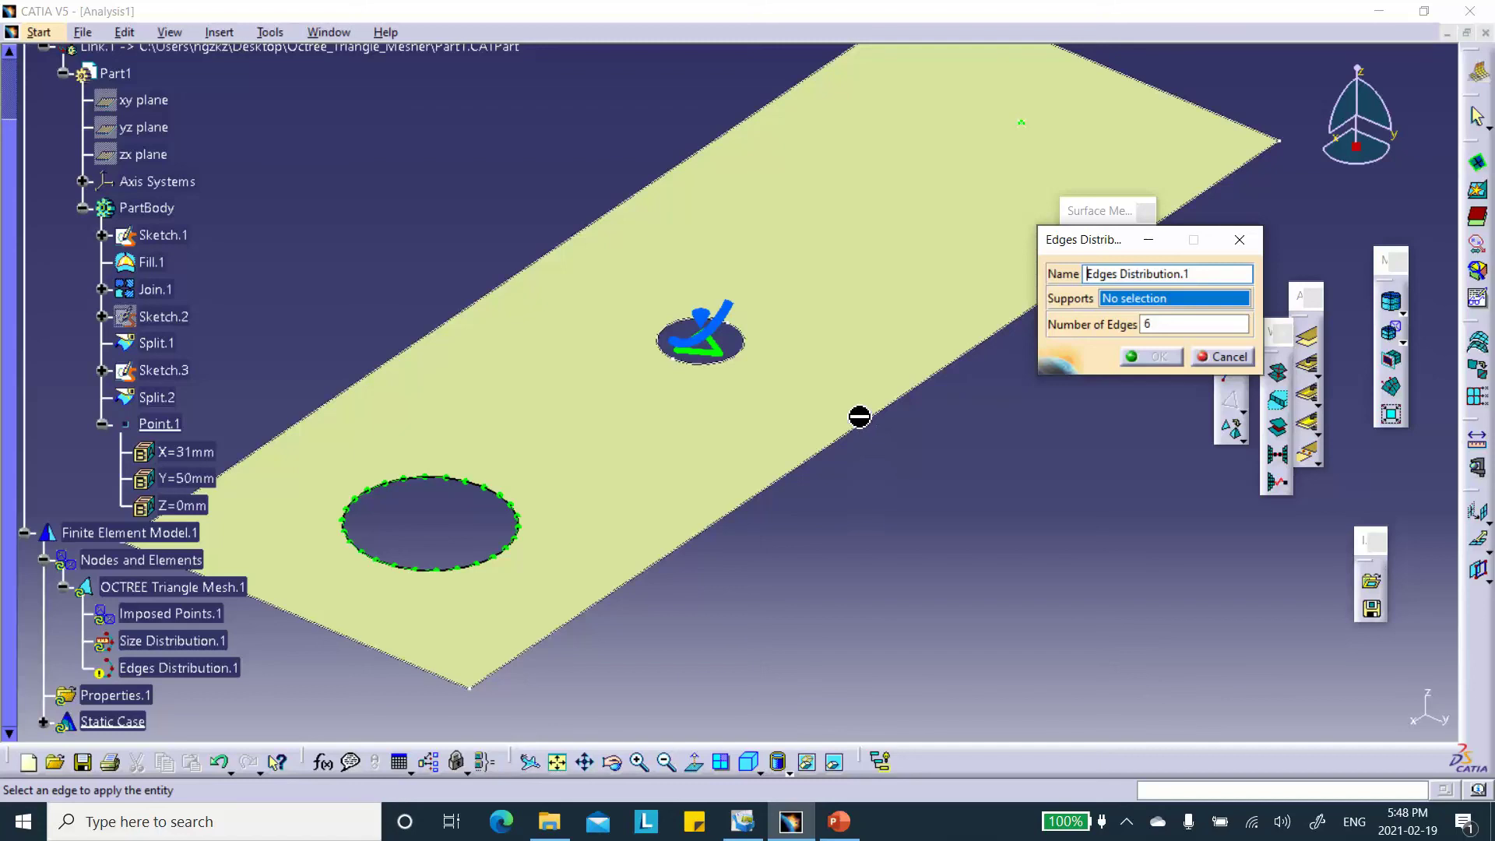
pyautogui.rightClick(867, 421)
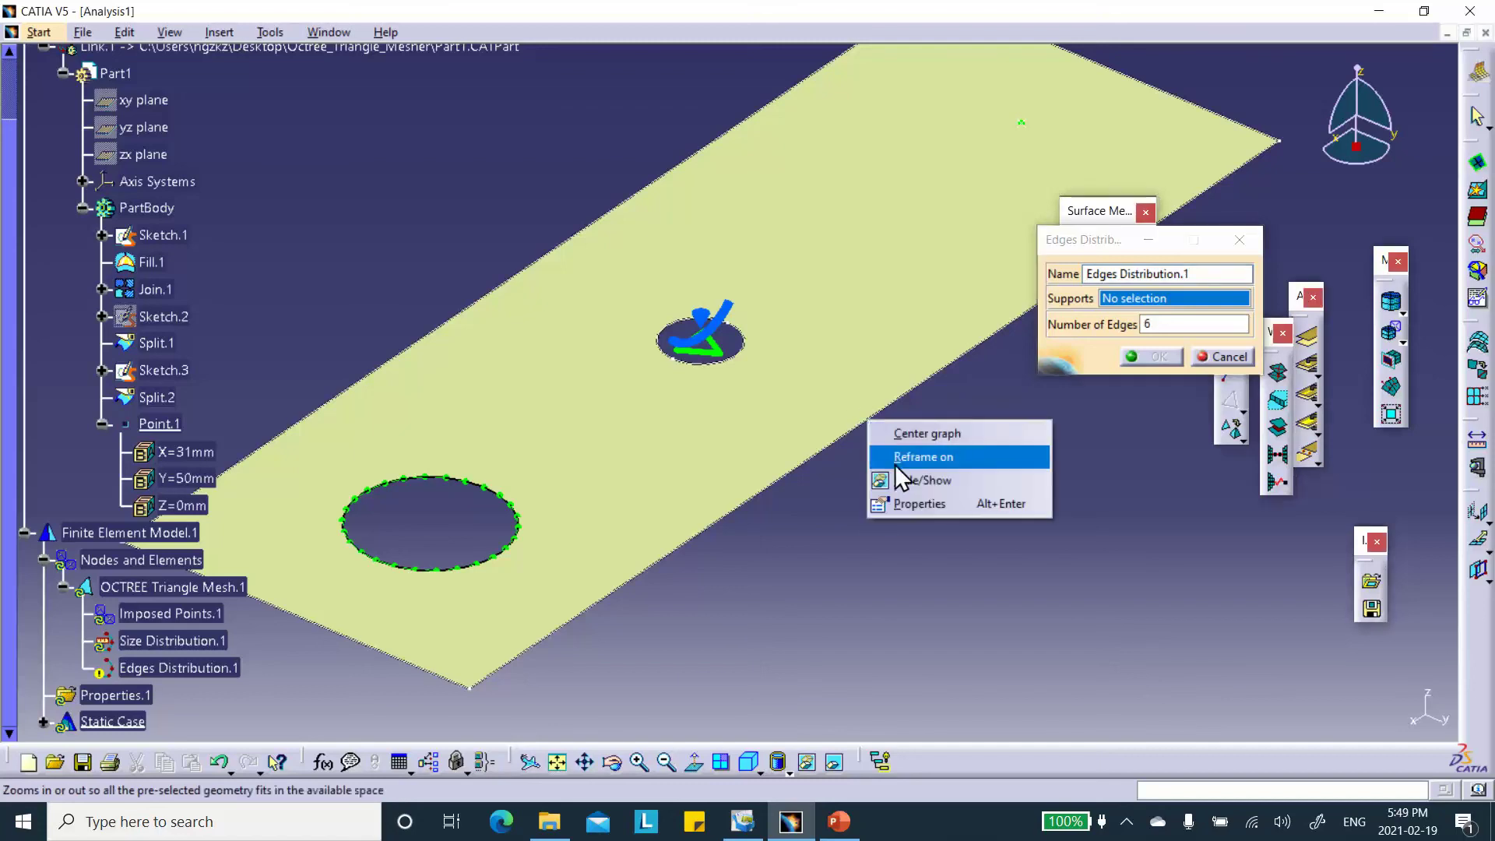
pyautogui.press('Escape')
pyautogui.click(865, 421)
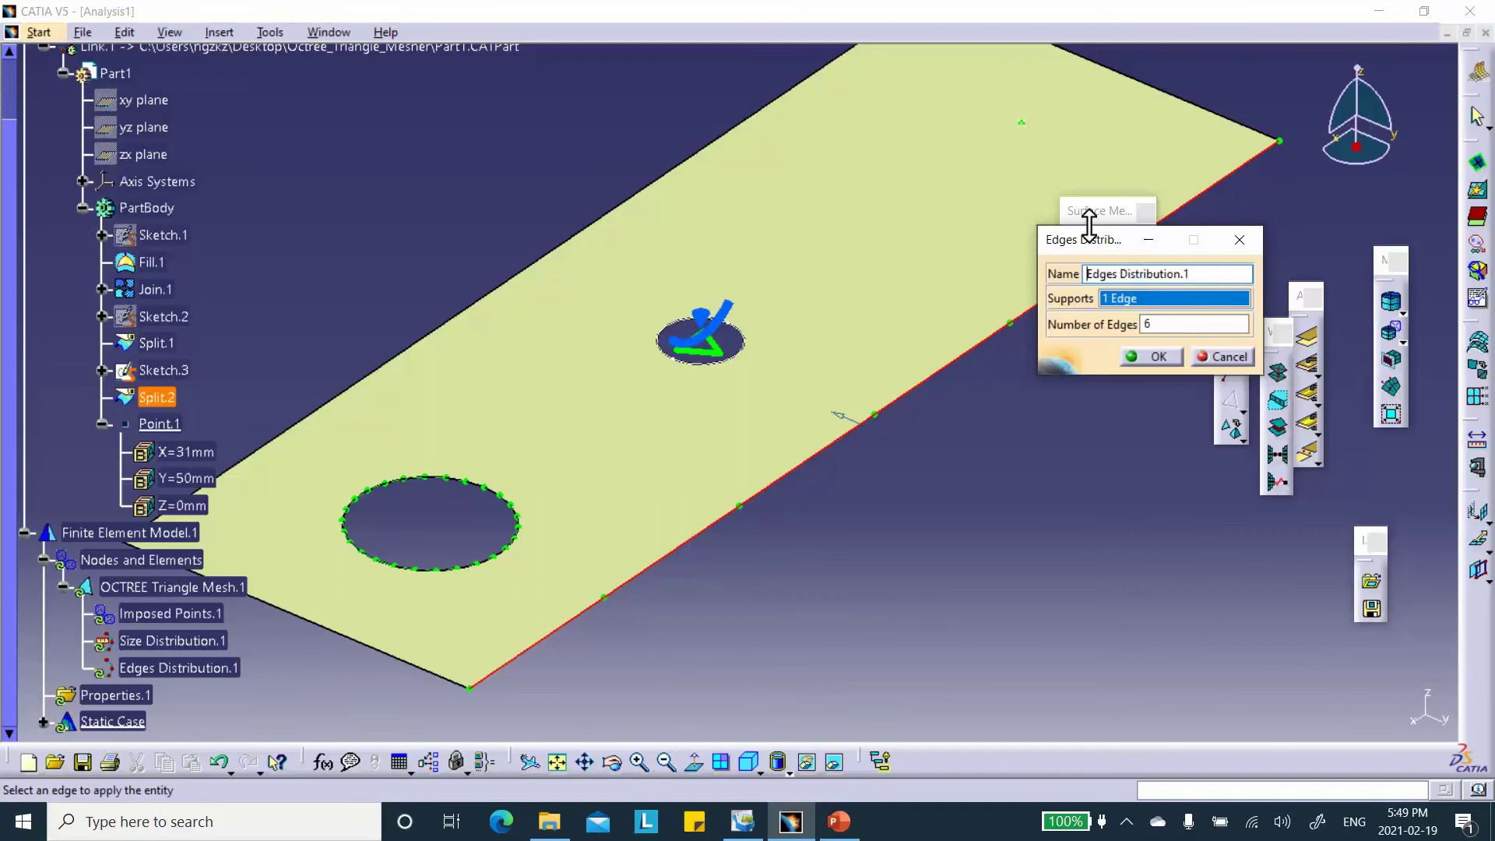
# Set the edges distribution to 20 edges and accept the Octree triangle mesh definition
pyautogui.moveTo(1091, 242); pyautogui.dragTo(1188, 301)
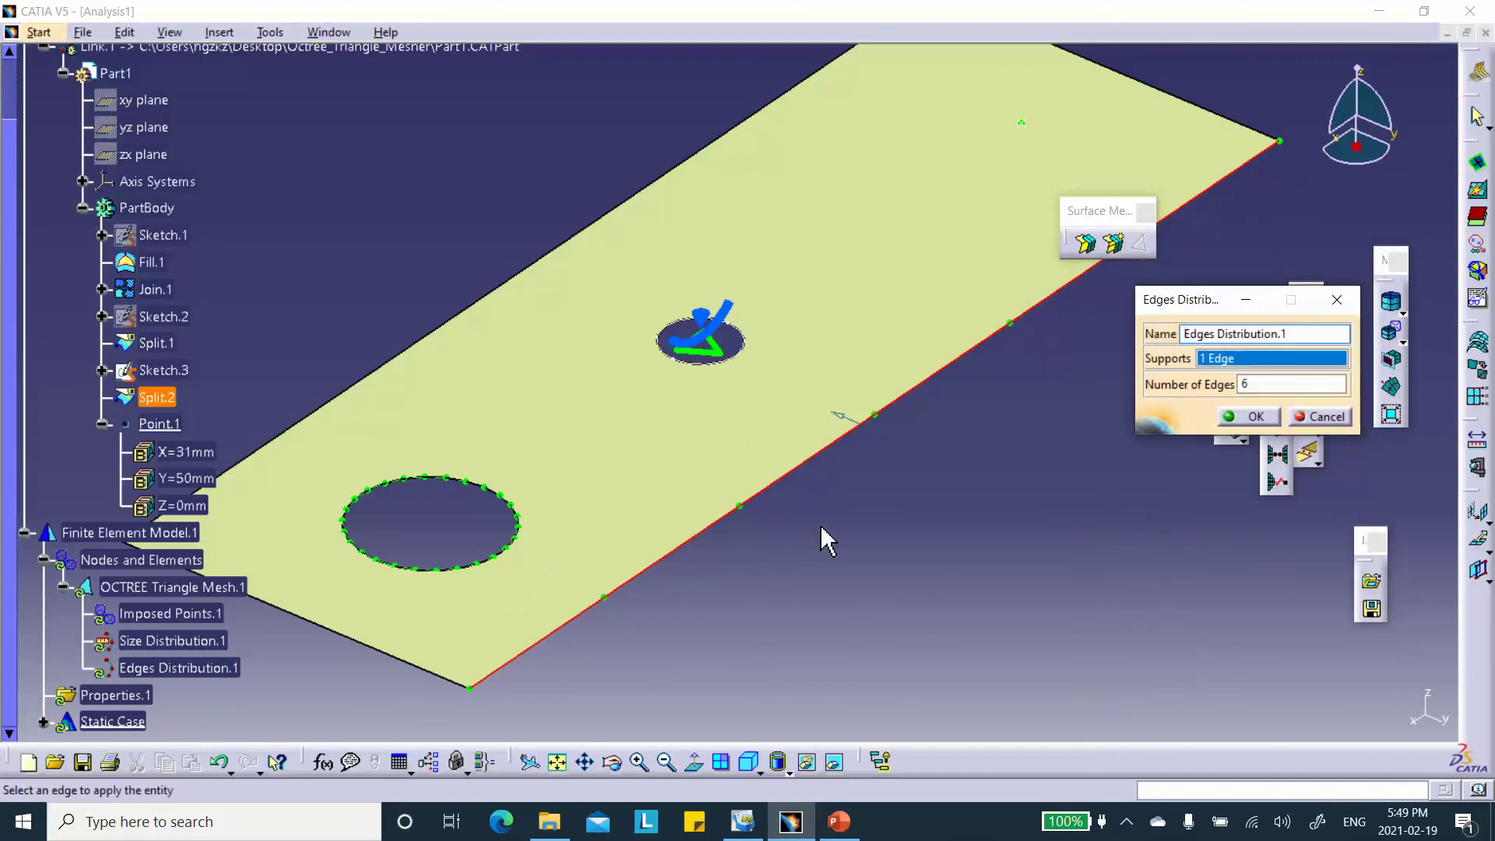
pyautogui.moveTo(1252, 384); pyautogui.dragTo(1225, 399)
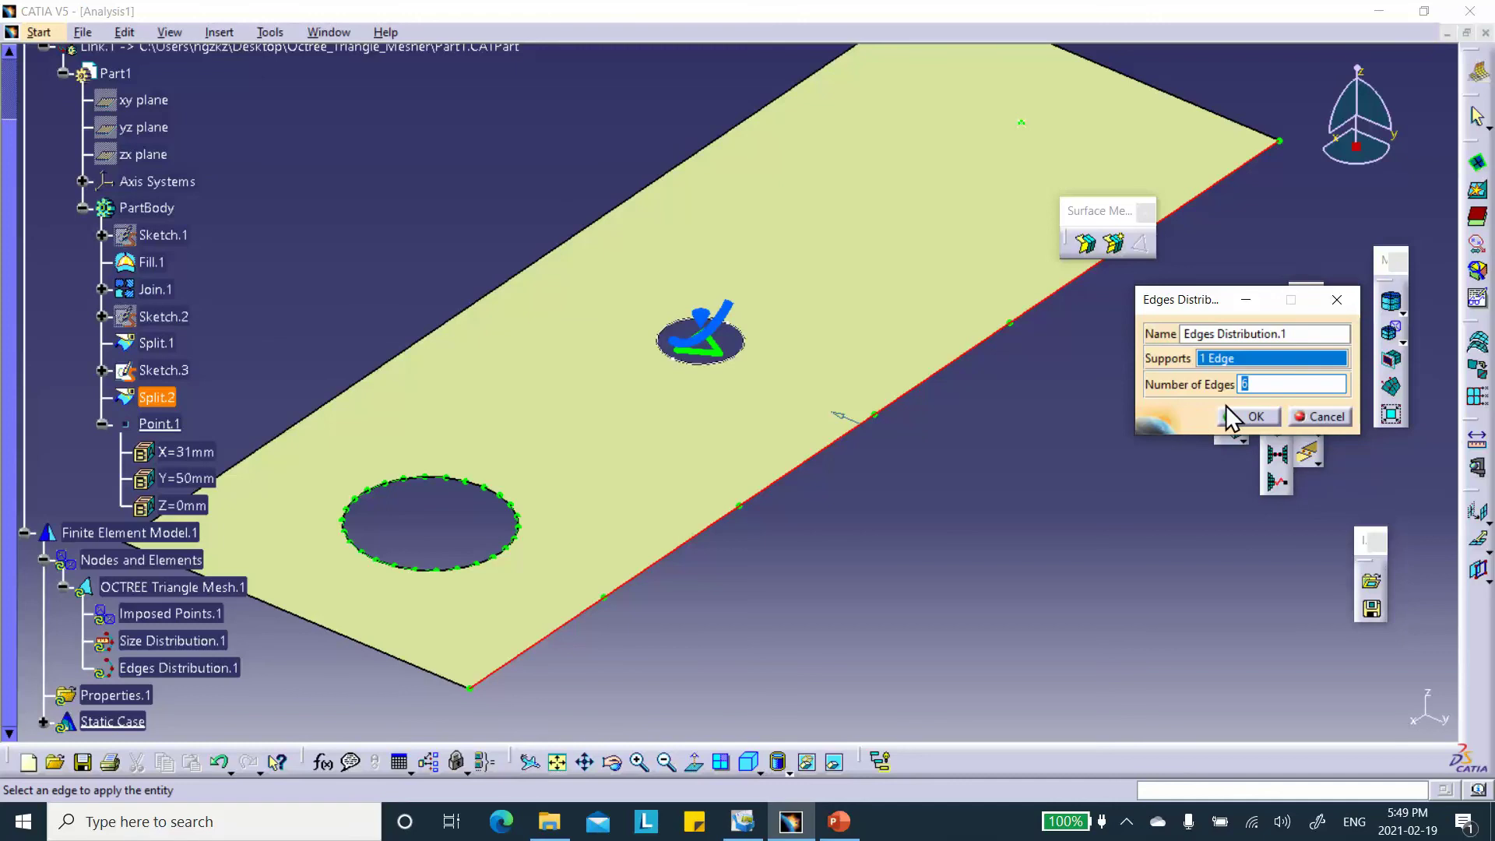
pyautogui.write('20')
pyautogui.click(1246, 417)
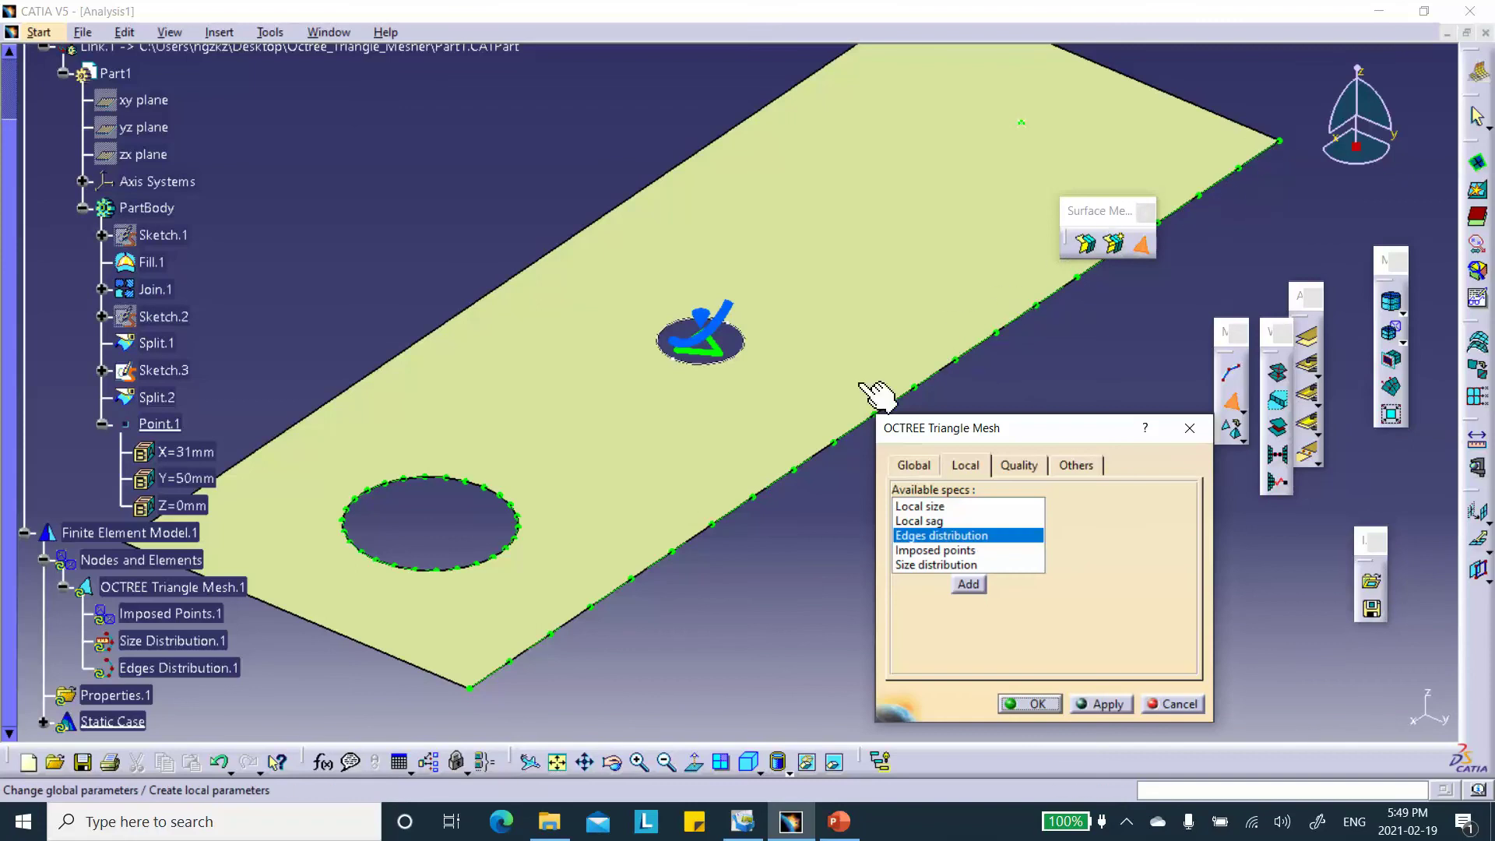
pyautogui.click(1023, 703)
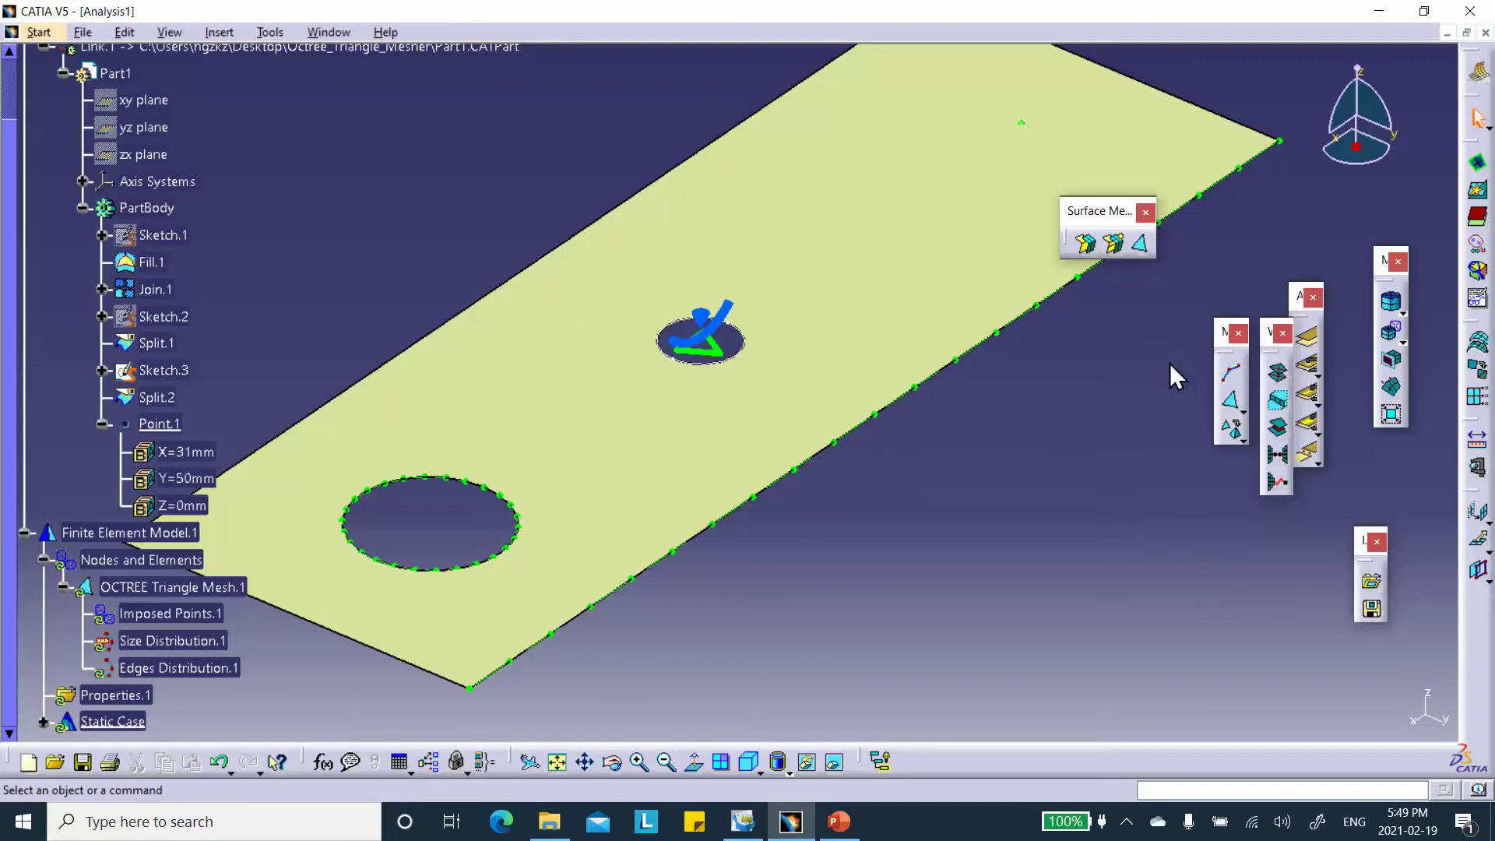
# Move the two overlapping floating toolbars beside the plate apart from their neighbours
pyautogui.moveTo(1183, 366); pyautogui.dragTo(1055, 432)
pyautogui.click(1026, 308)
pyautogui.press('Escape')
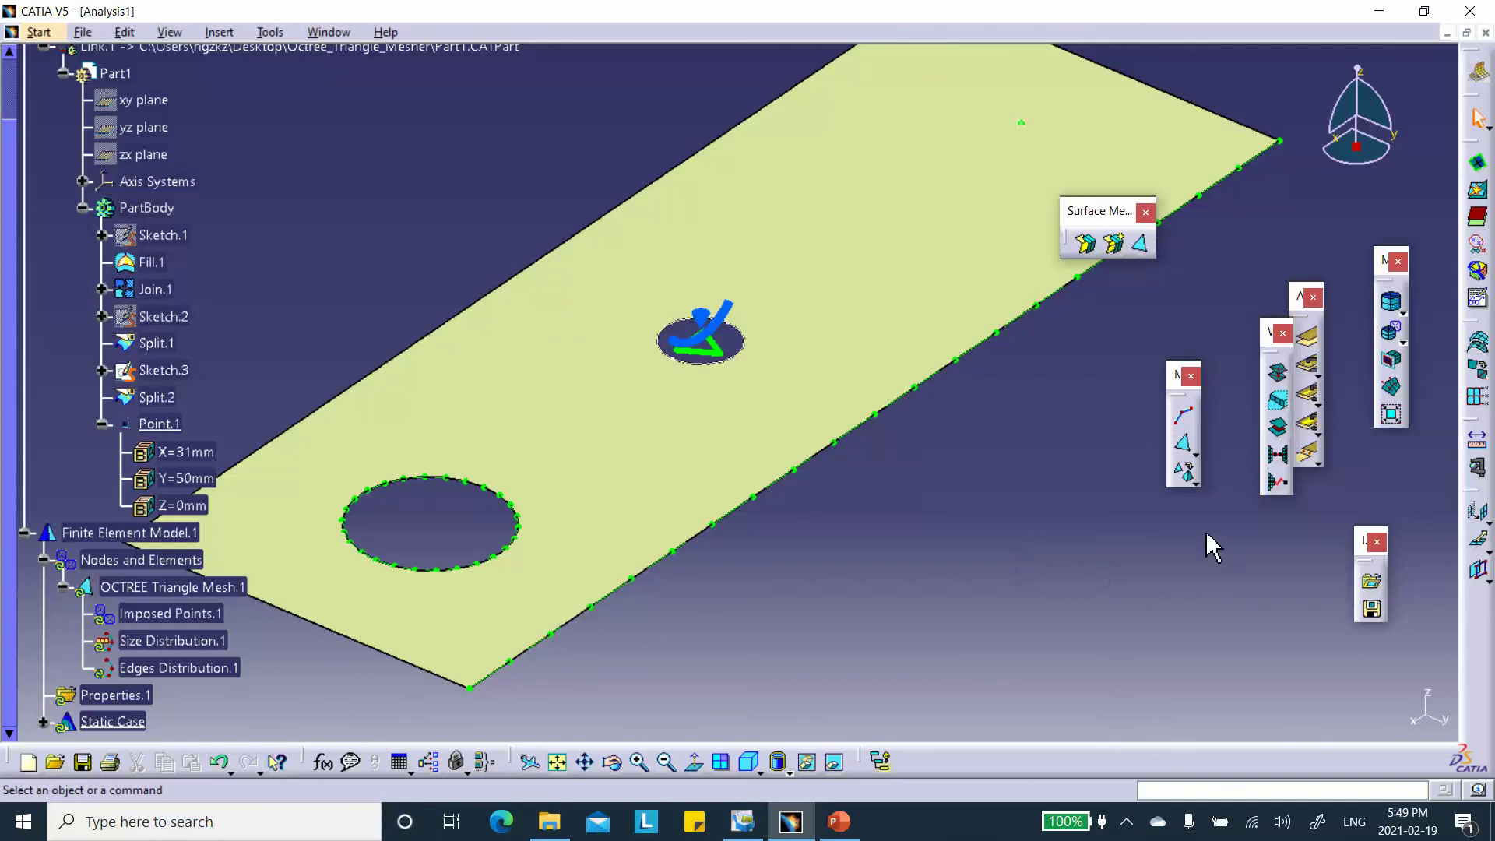
pyautogui.moveTo(1268, 321); pyautogui.dragTo(1239, 325)
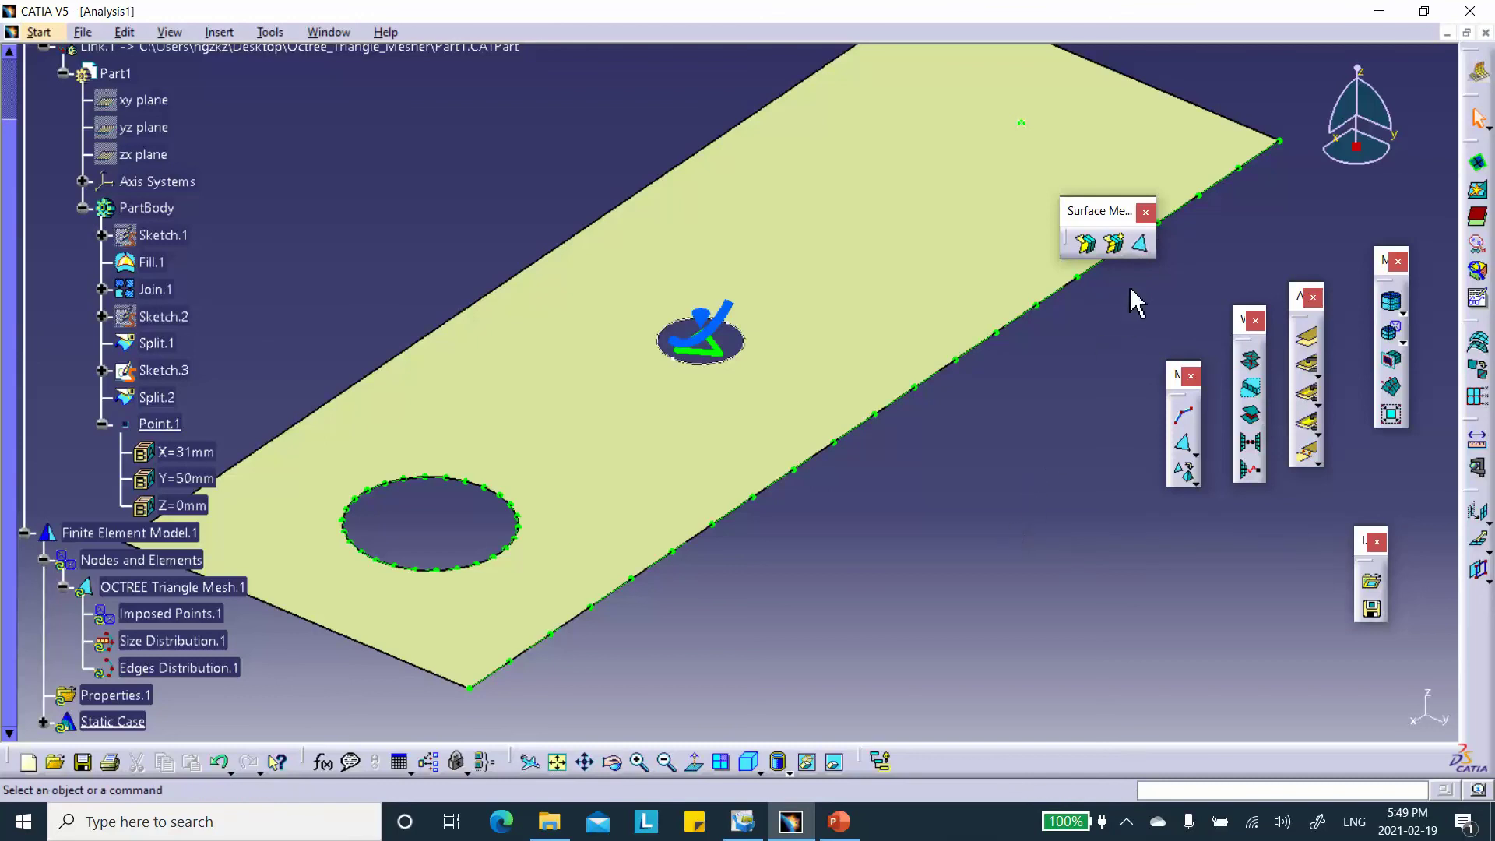
pyautogui.click(1143, 243)
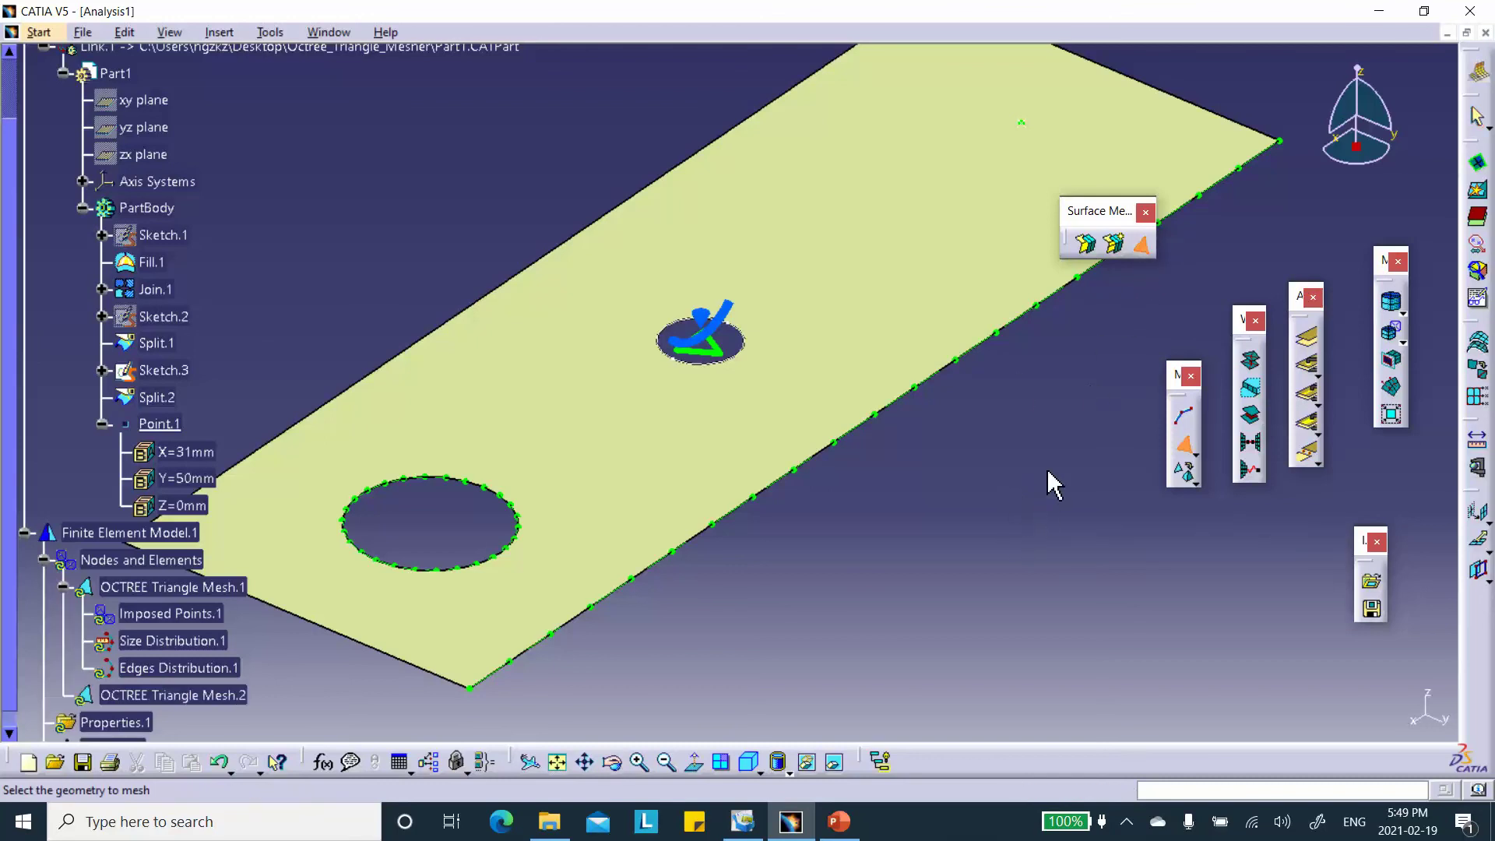
pyautogui.click(1007, 331)
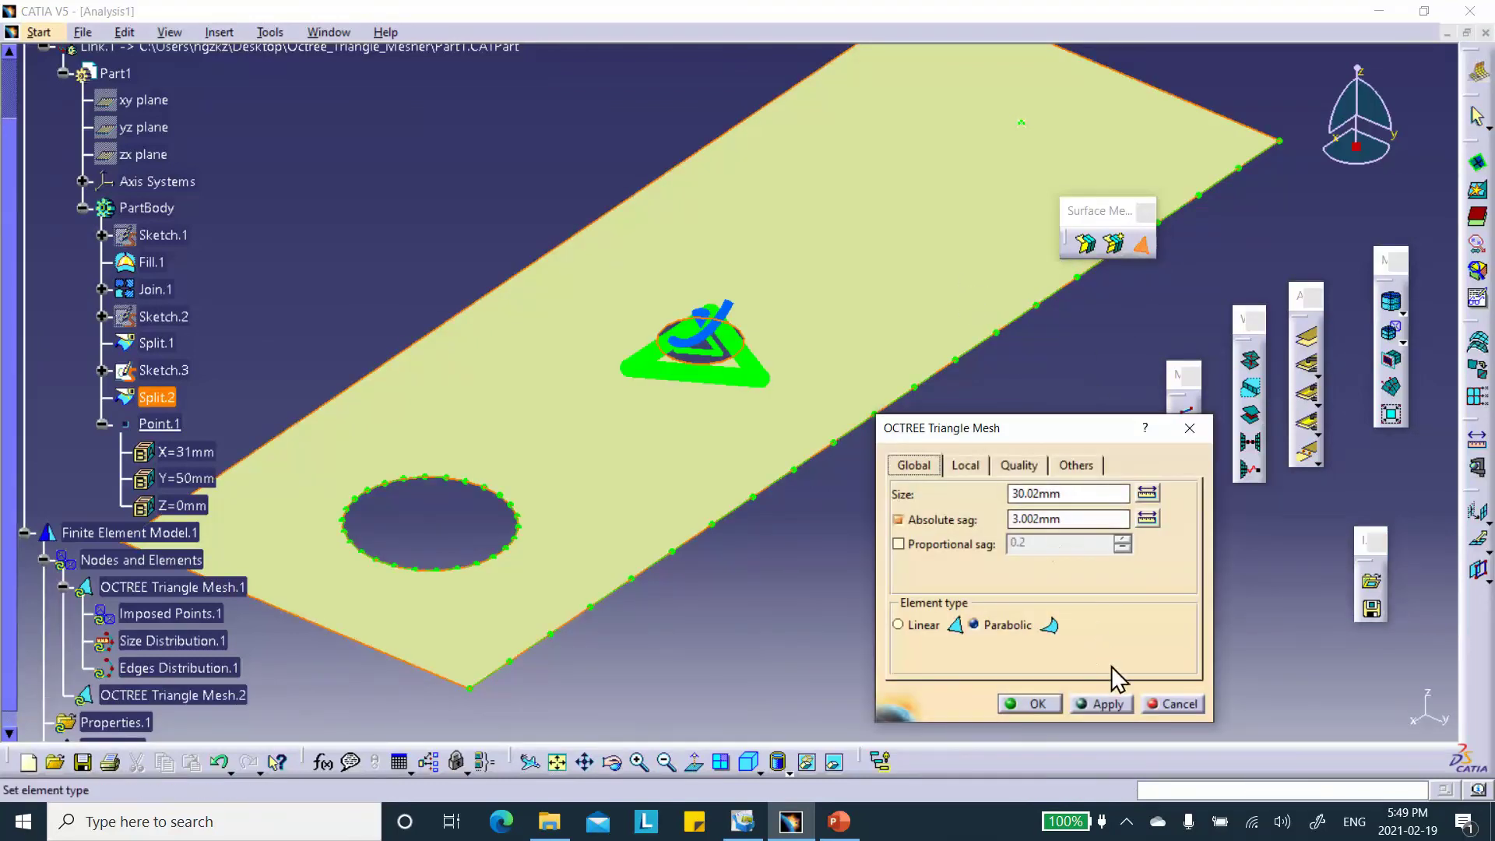
pyautogui.click(1176, 703)
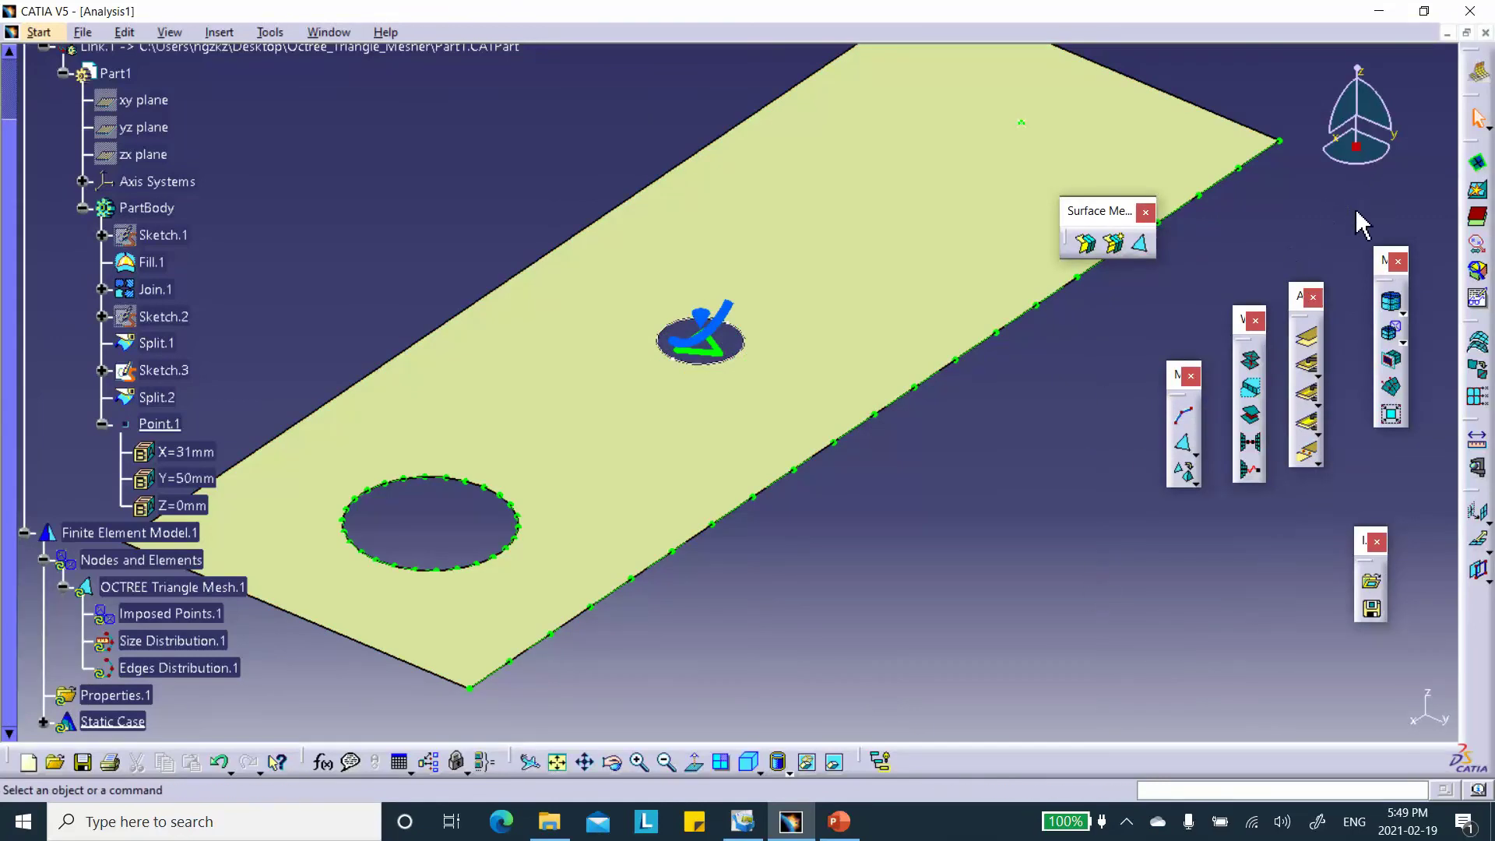
# Update OCTREE Triangle Mesh.1 and examine its elements around the large hole, along the long edge and at Point.1
pyautogui.scroll(-5, 222, 265)
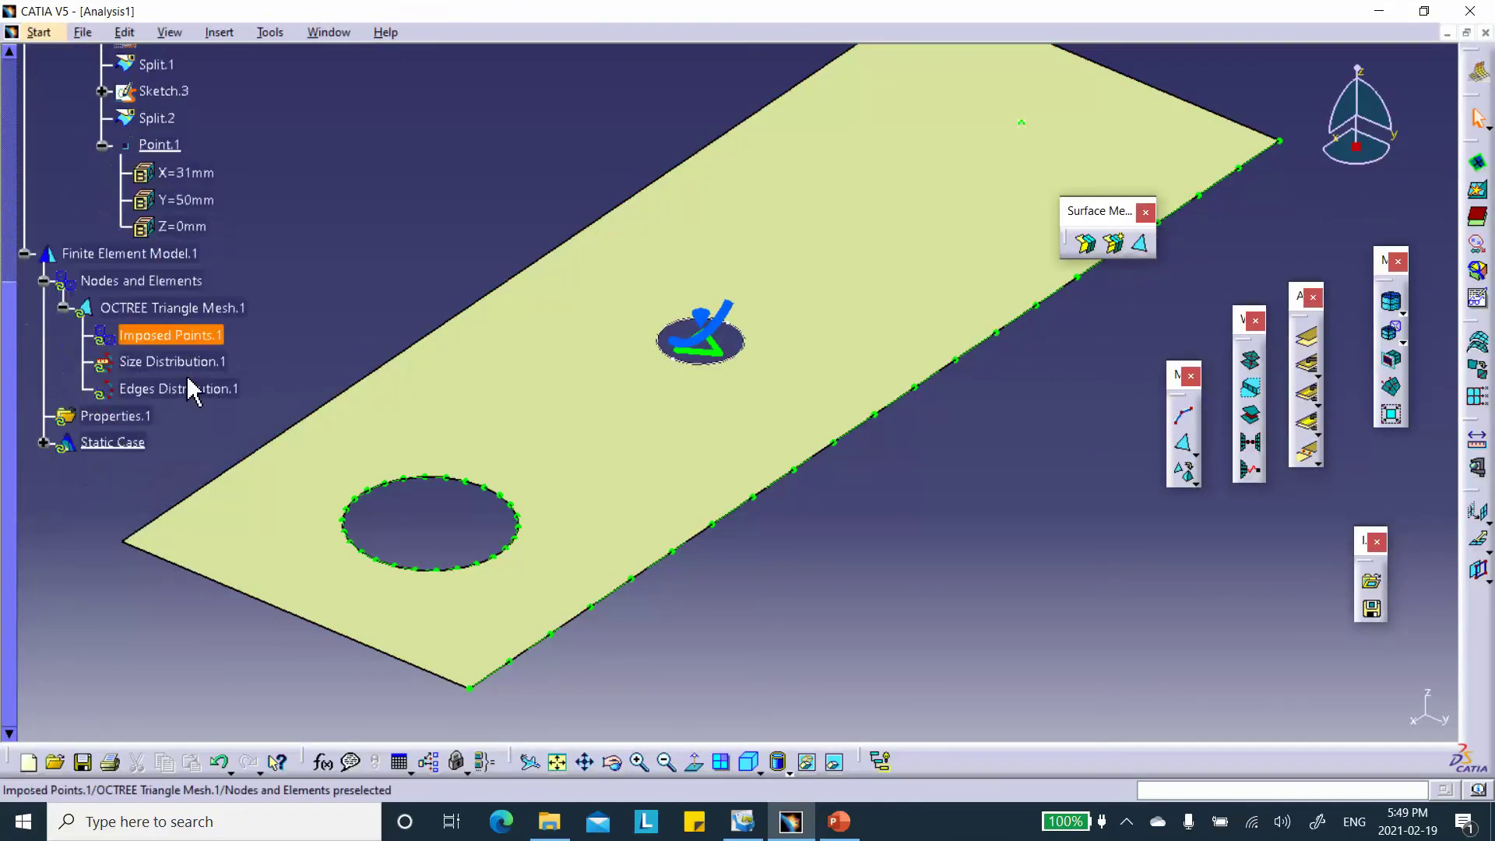
pyautogui.rightClick(182, 310)
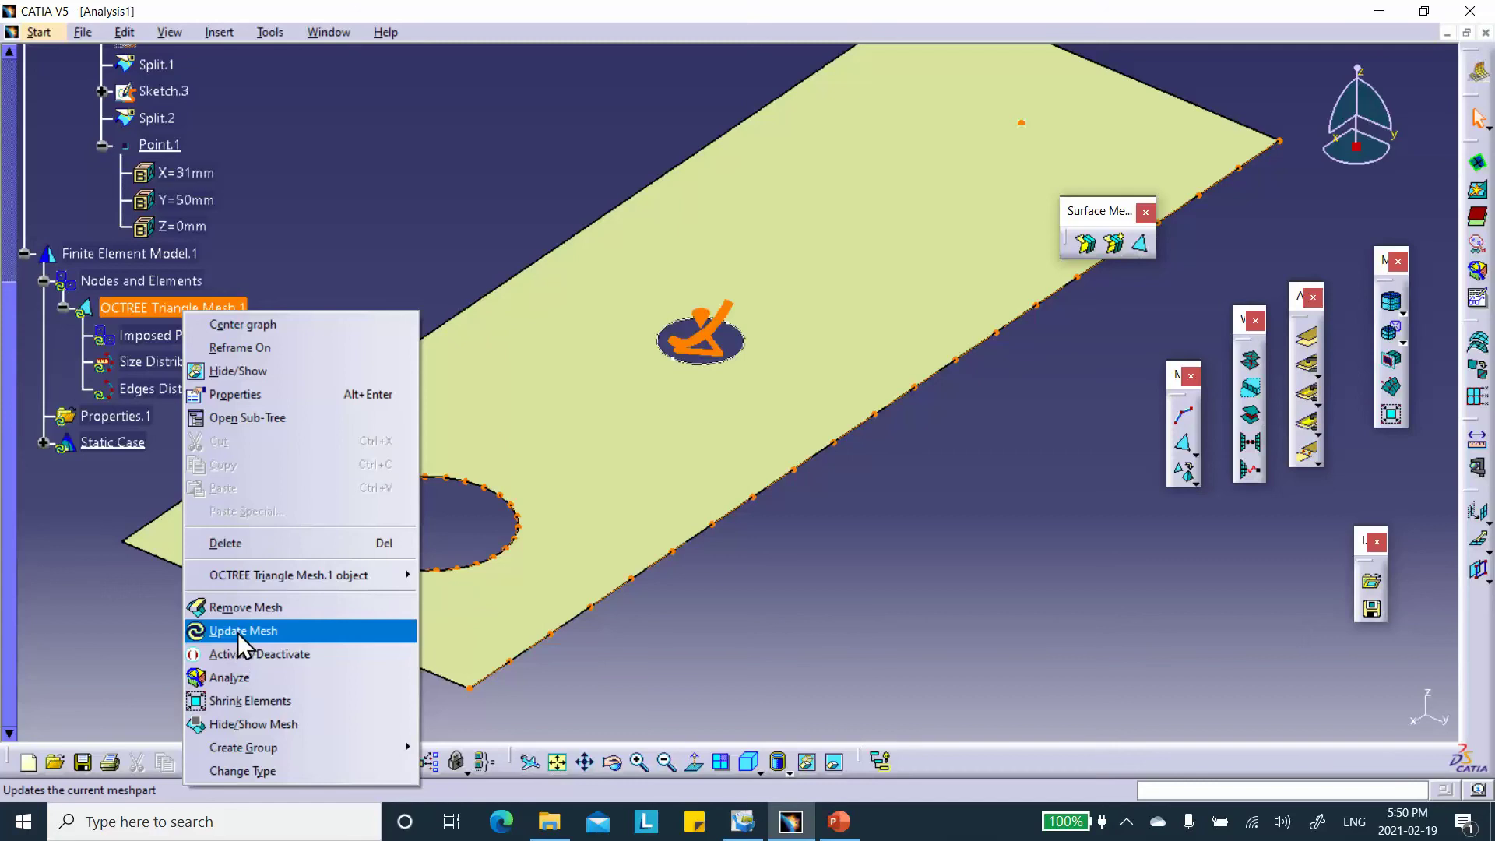
pyautogui.click(237, 632)
pyautogui.moveTo(989, 495); pyautogui.dragTo(784, 433, button='middle')
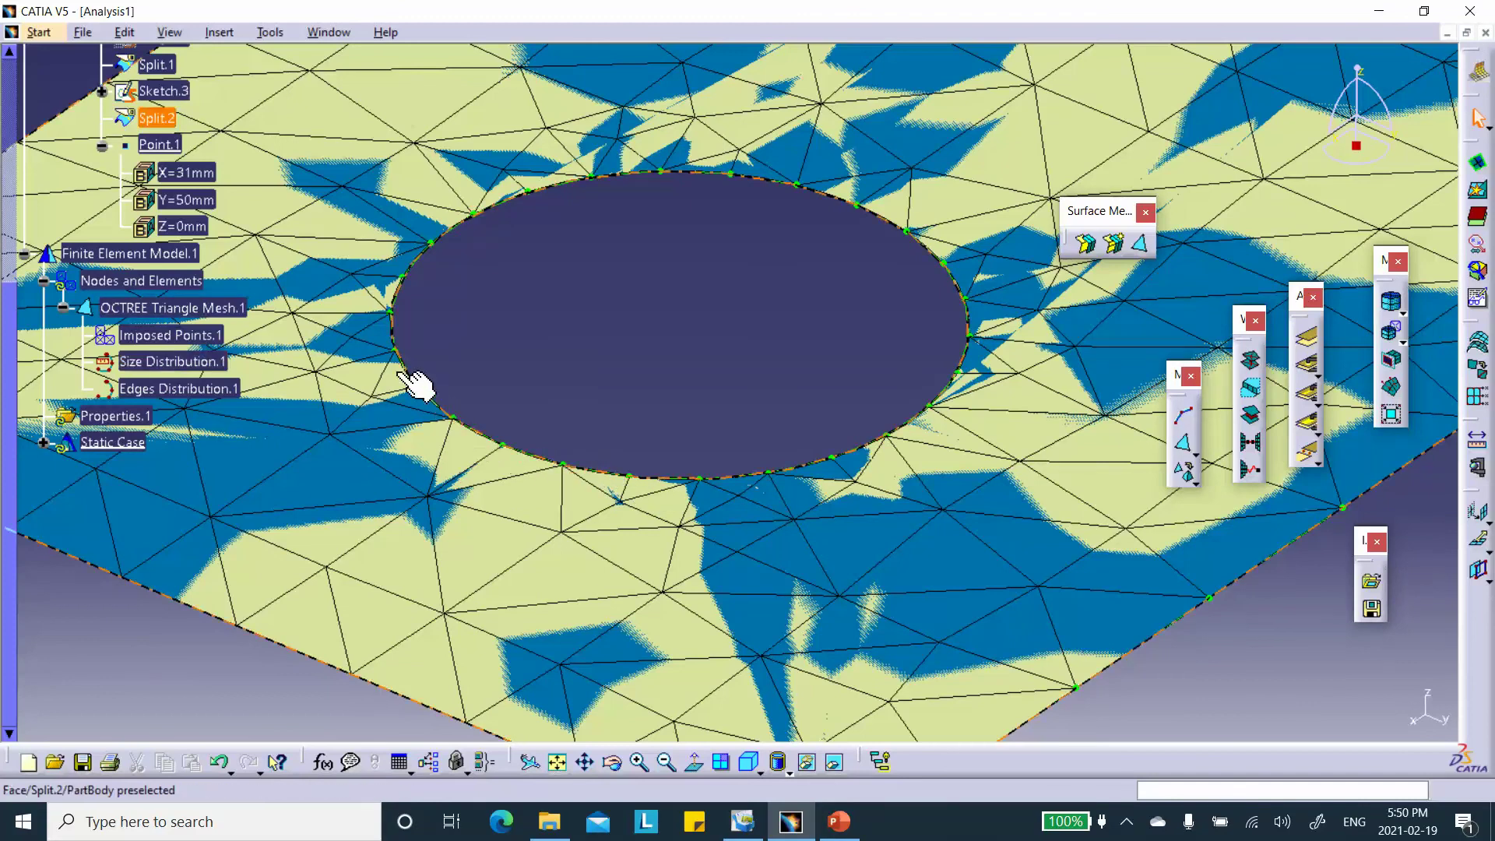
pyautogui.moveTo(980, 326)
pyautogui.mouseDown(button='middle')
pyautogui.moveTo(1038, 525)
pyautogui.moveTo(574, 594)
pyautogui.mouseUp(button='middle')
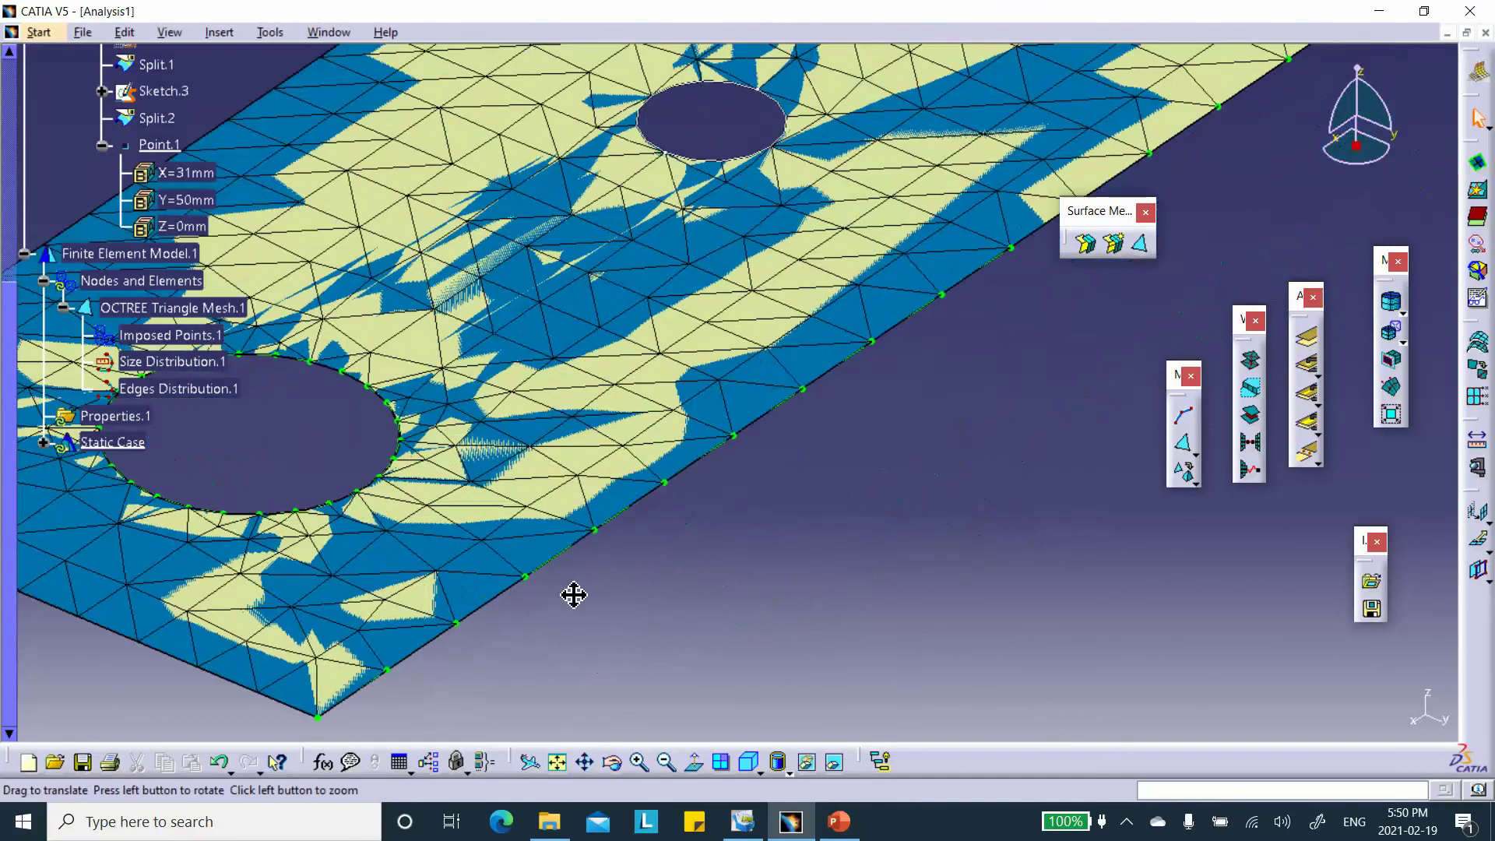
pyautogui.moveTo(845, 334); pyautogui.dragTo(927, 491, button='middle')
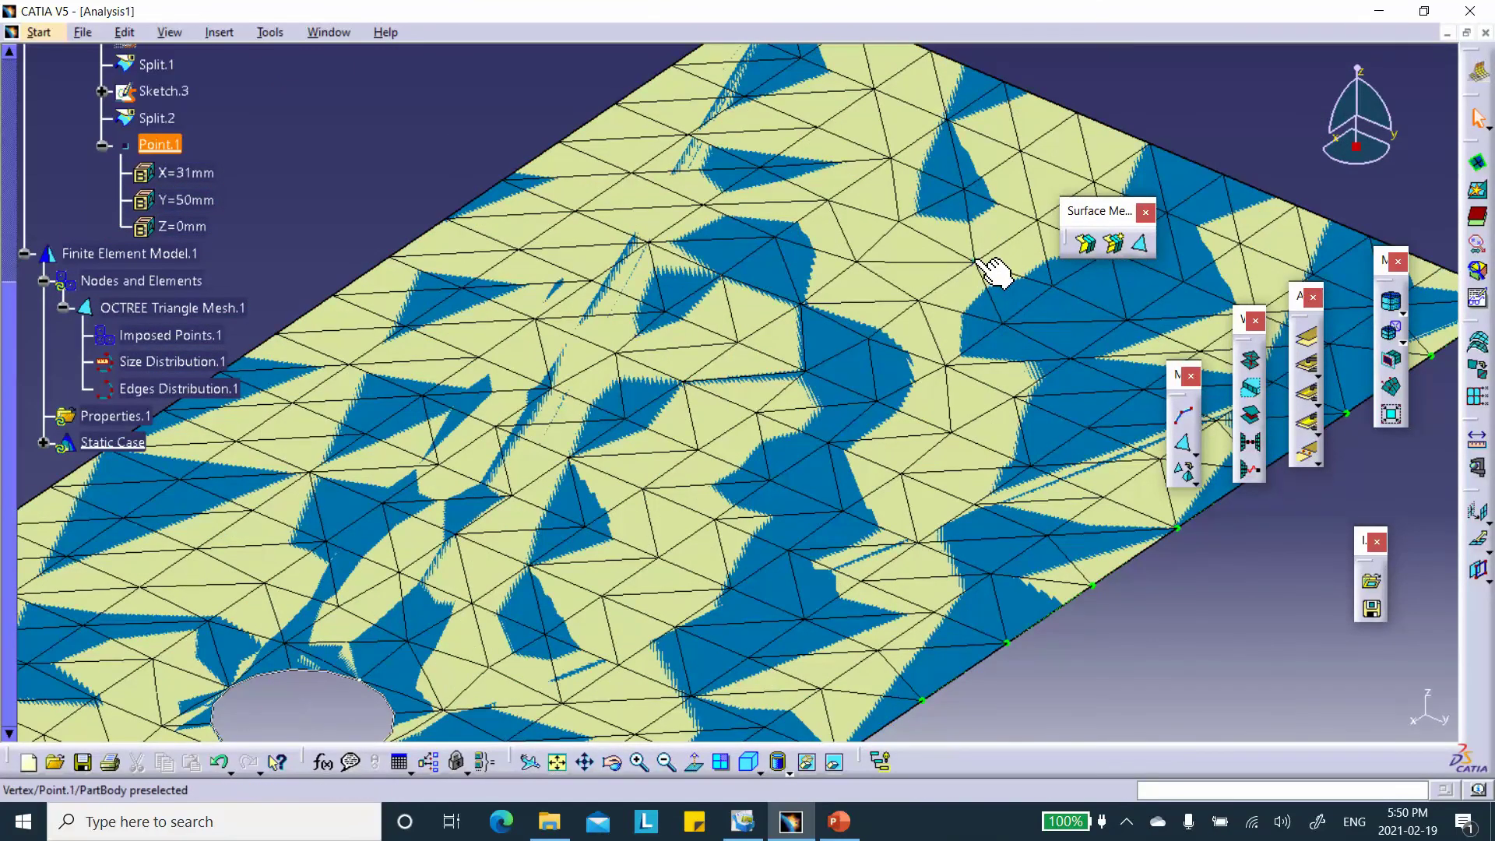
pyautogui.keyDown('ctrl'); pyautogui.moveTo(788, 361); pyautogui.dragTo(874, 337, button='middle'); pyautogui.keyUp('ctrl')
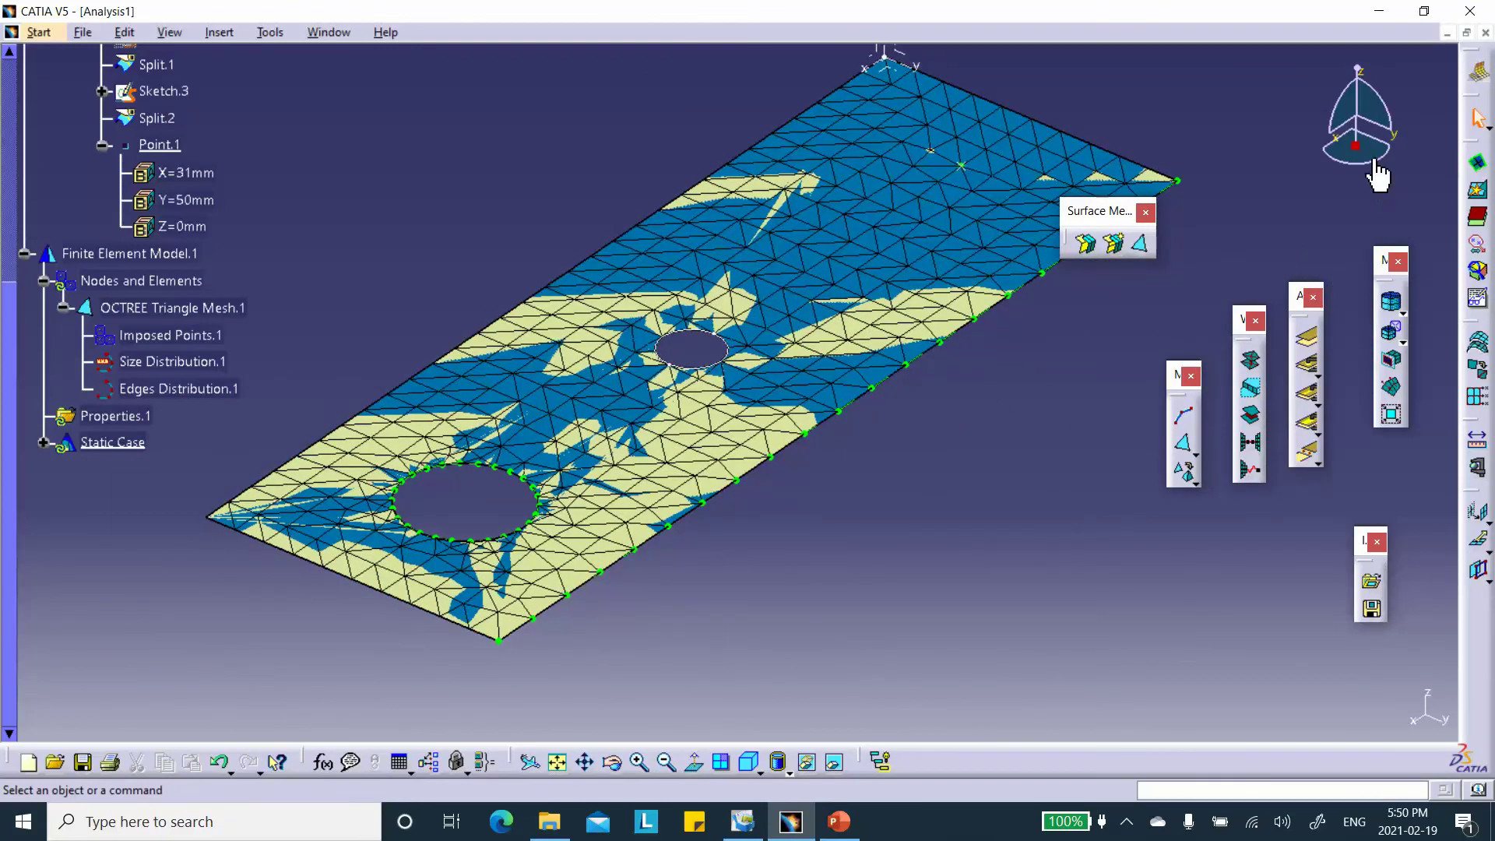
pyautogui.rightClick(226, 310)
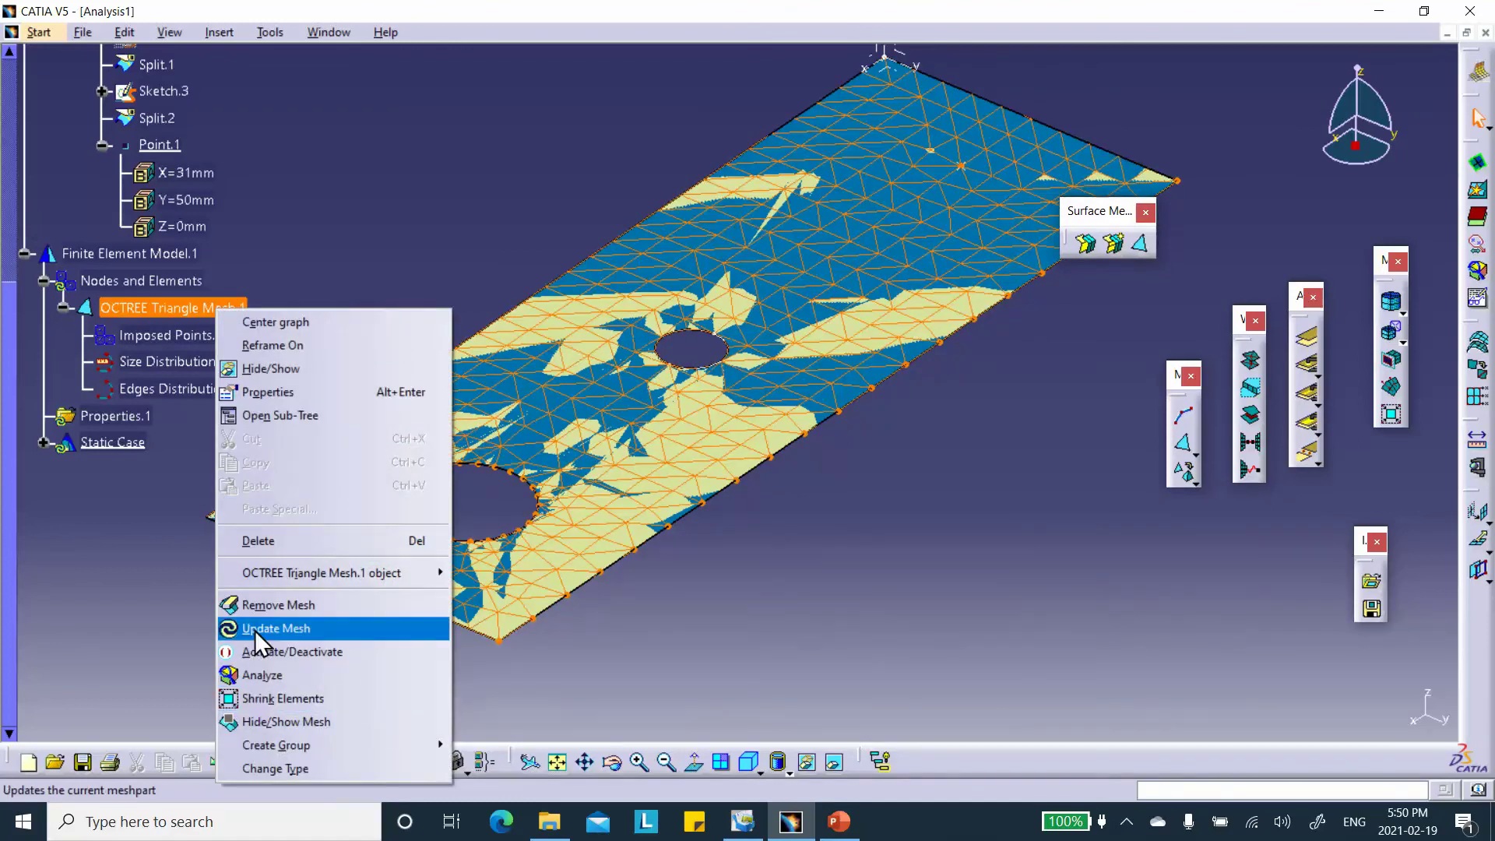
pyautogui.press('Escape')
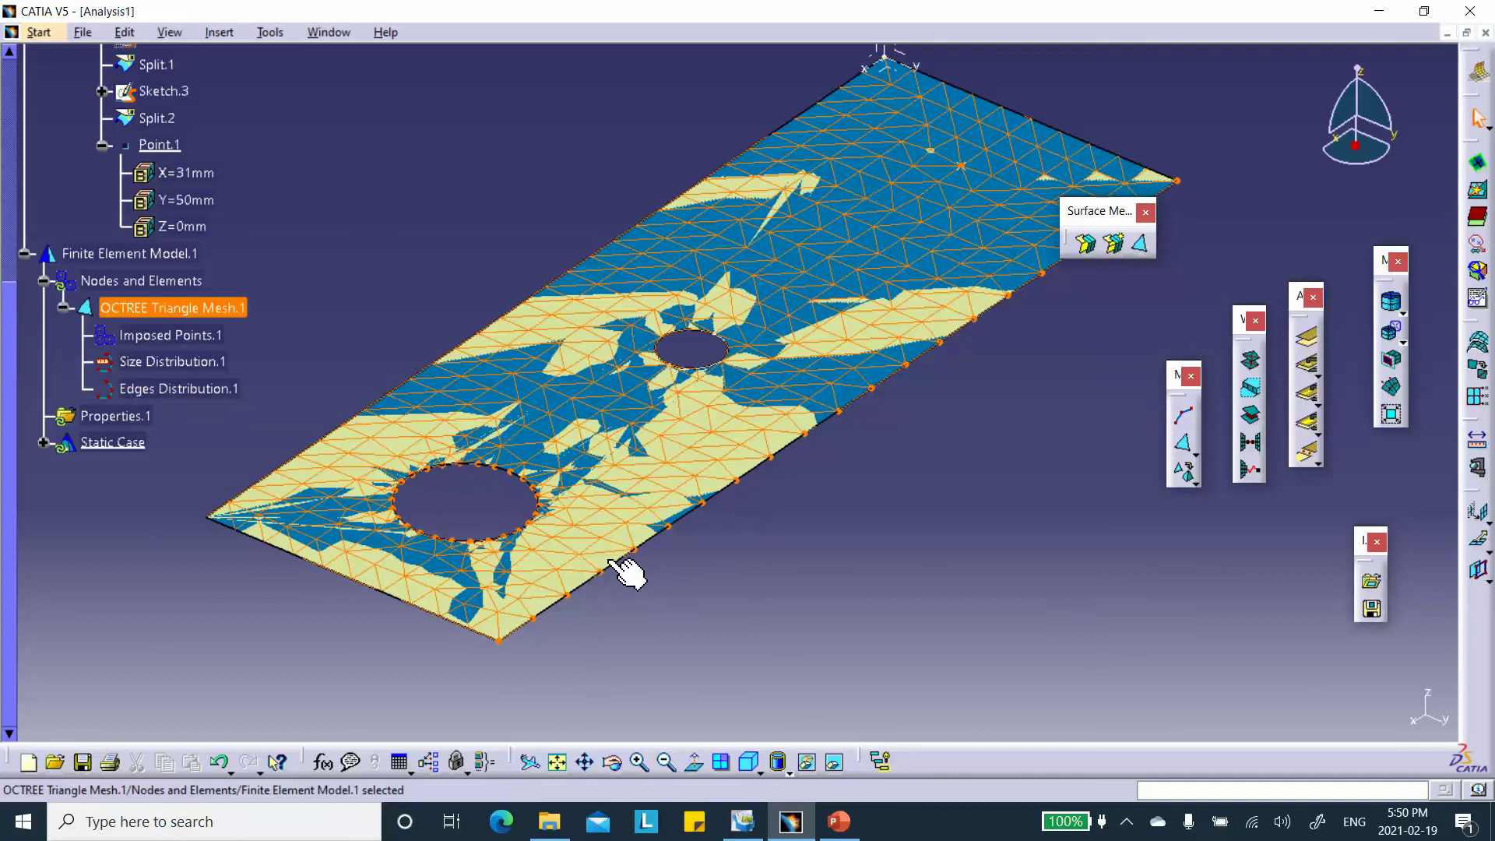
pyautogui.click(199, 389)
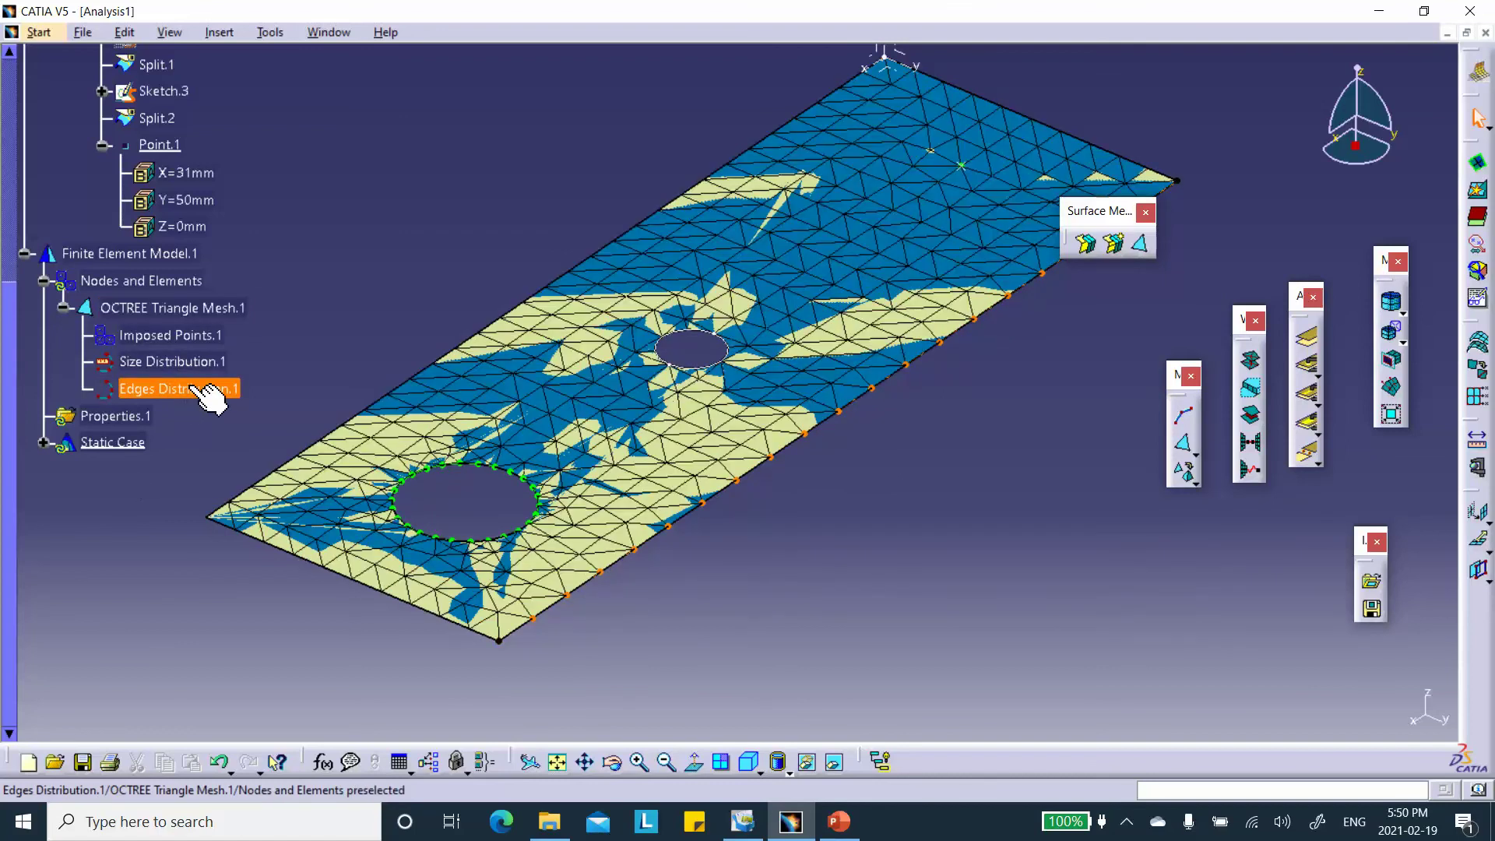
# Set the number of edges in Edges Distribution.1 to 40 and update OCTREE Triangle Mesh.1
pyautogui.doubleClick(196, 389)
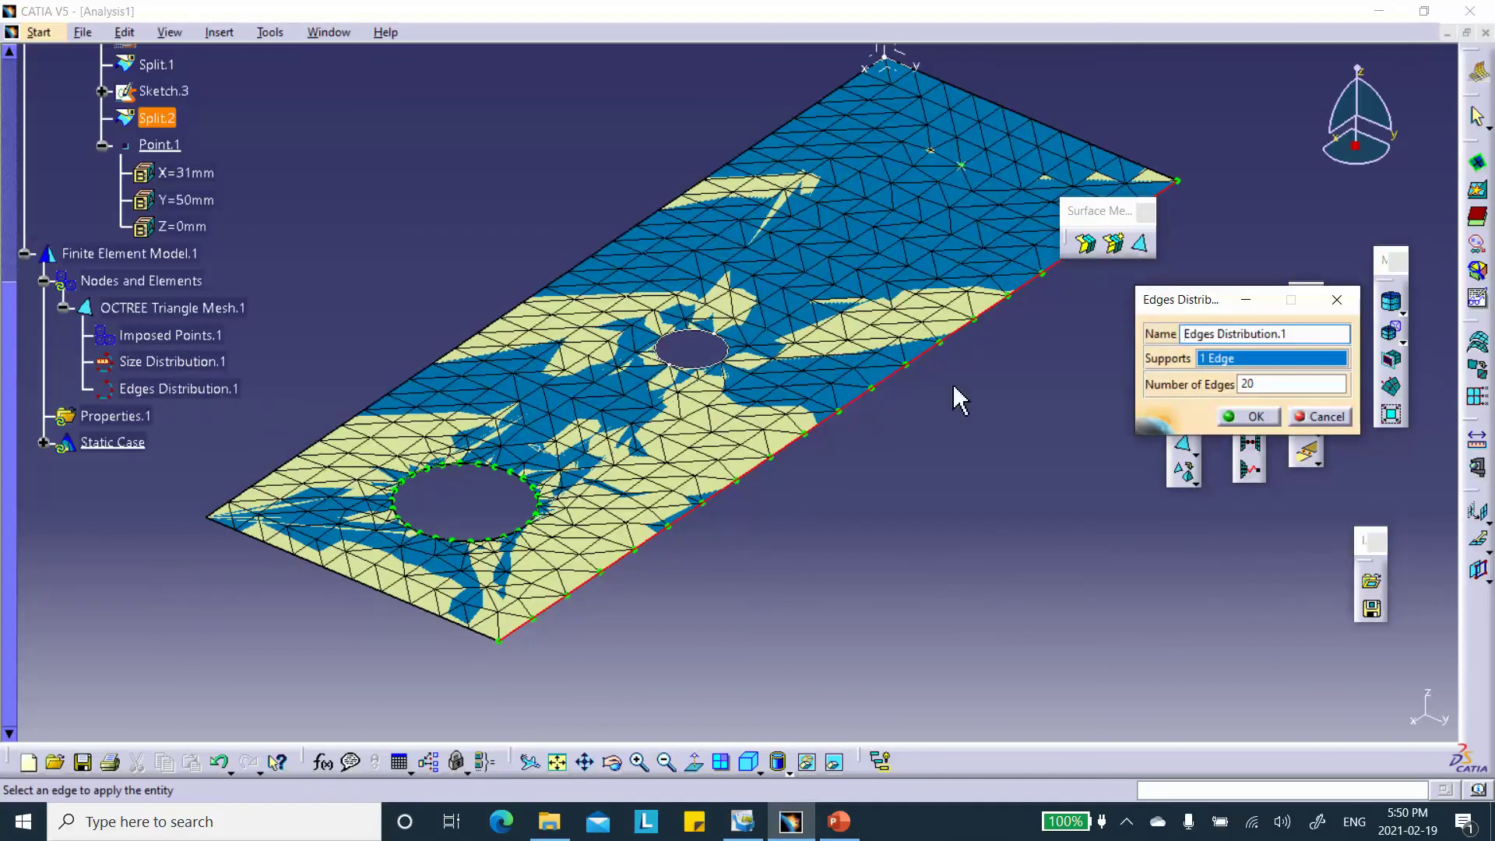
pyautogui.doubleClick(1245, 385)
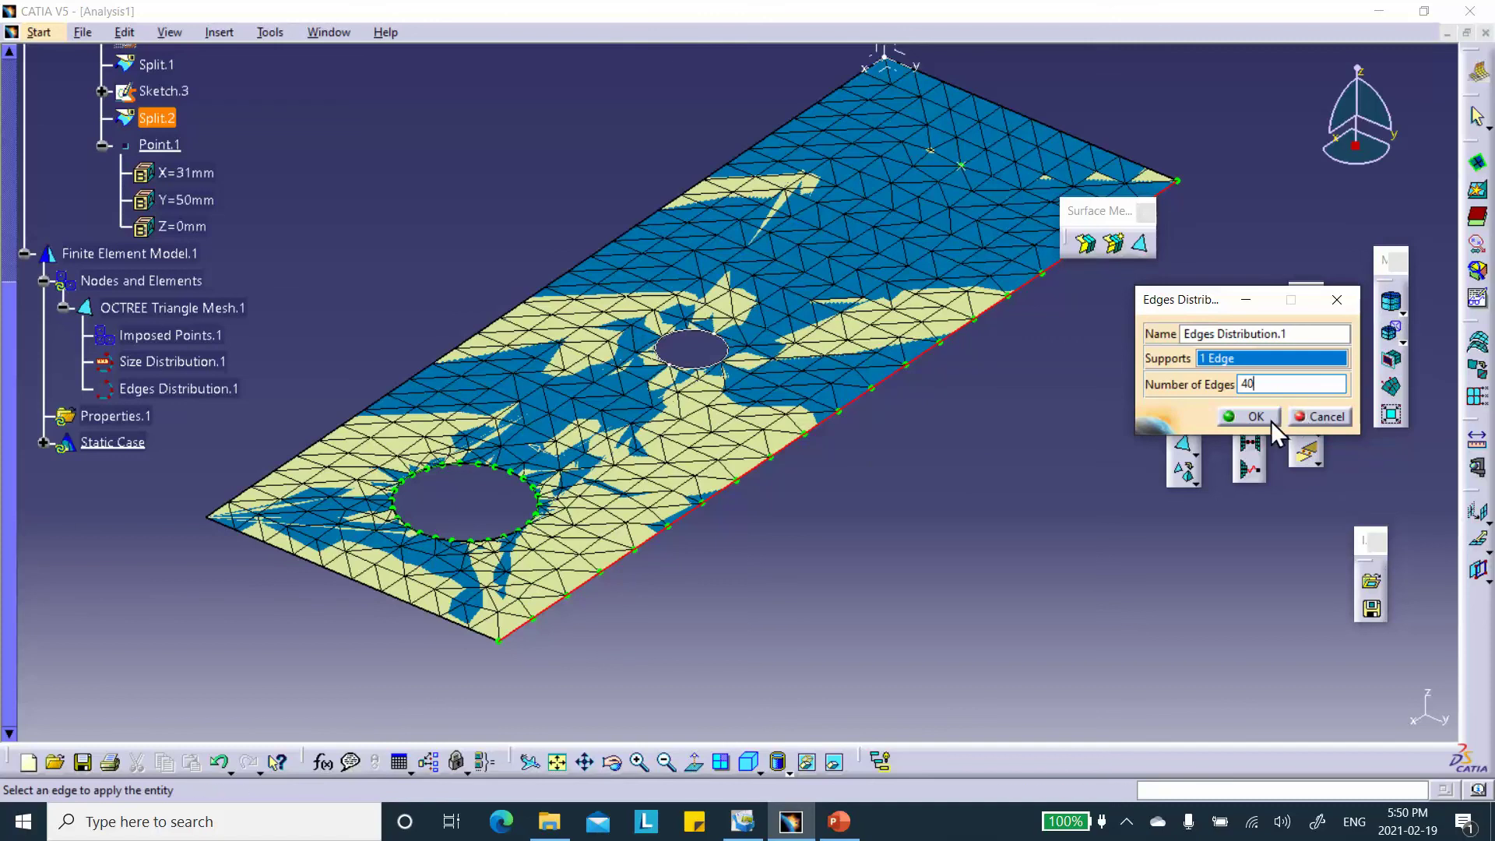
pyautogui.press('Return')
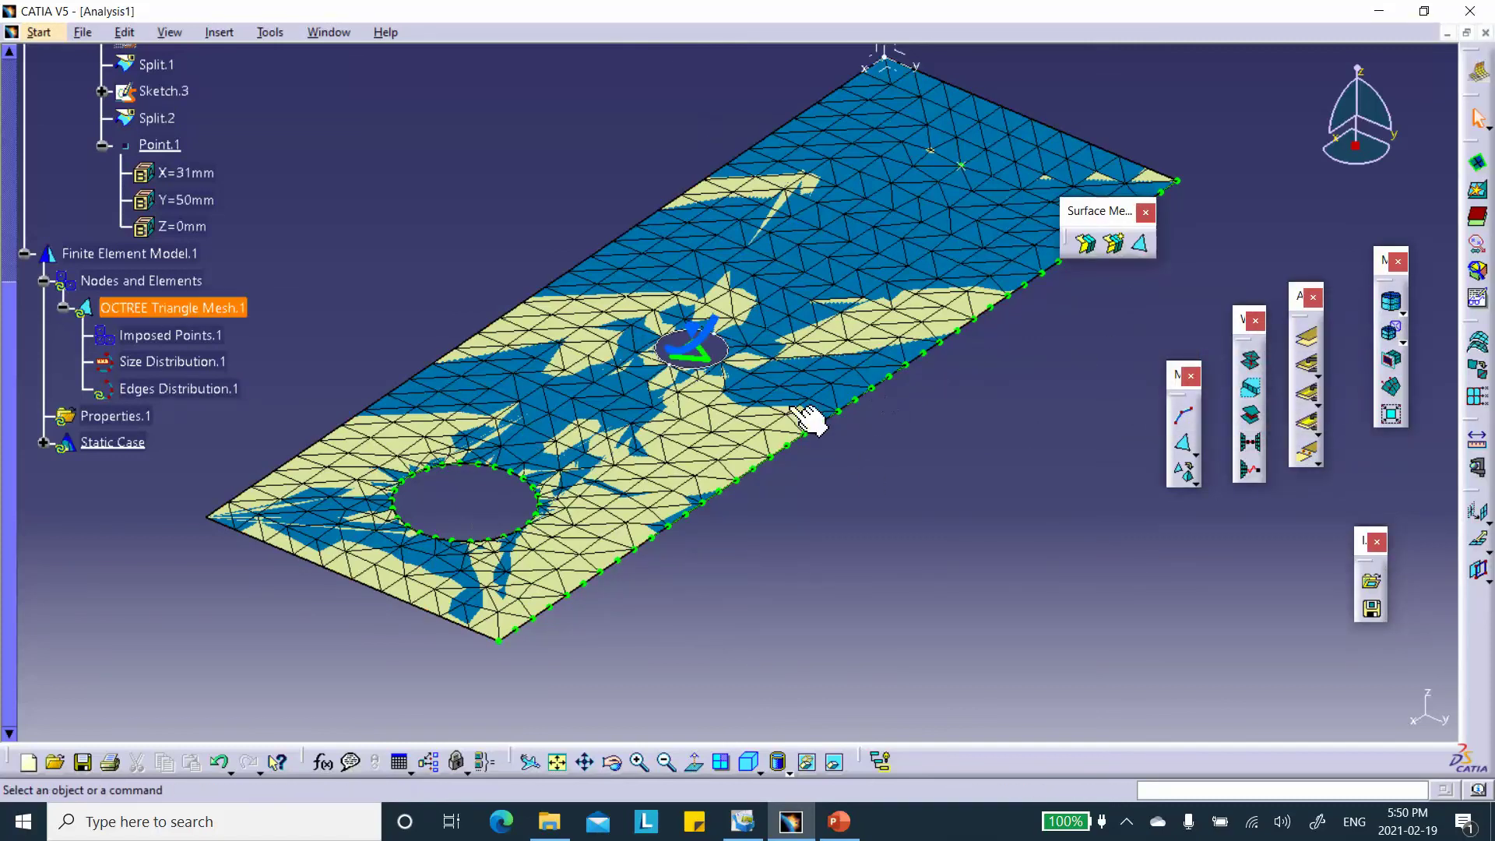
pyautogui.rightClick(211, 310)
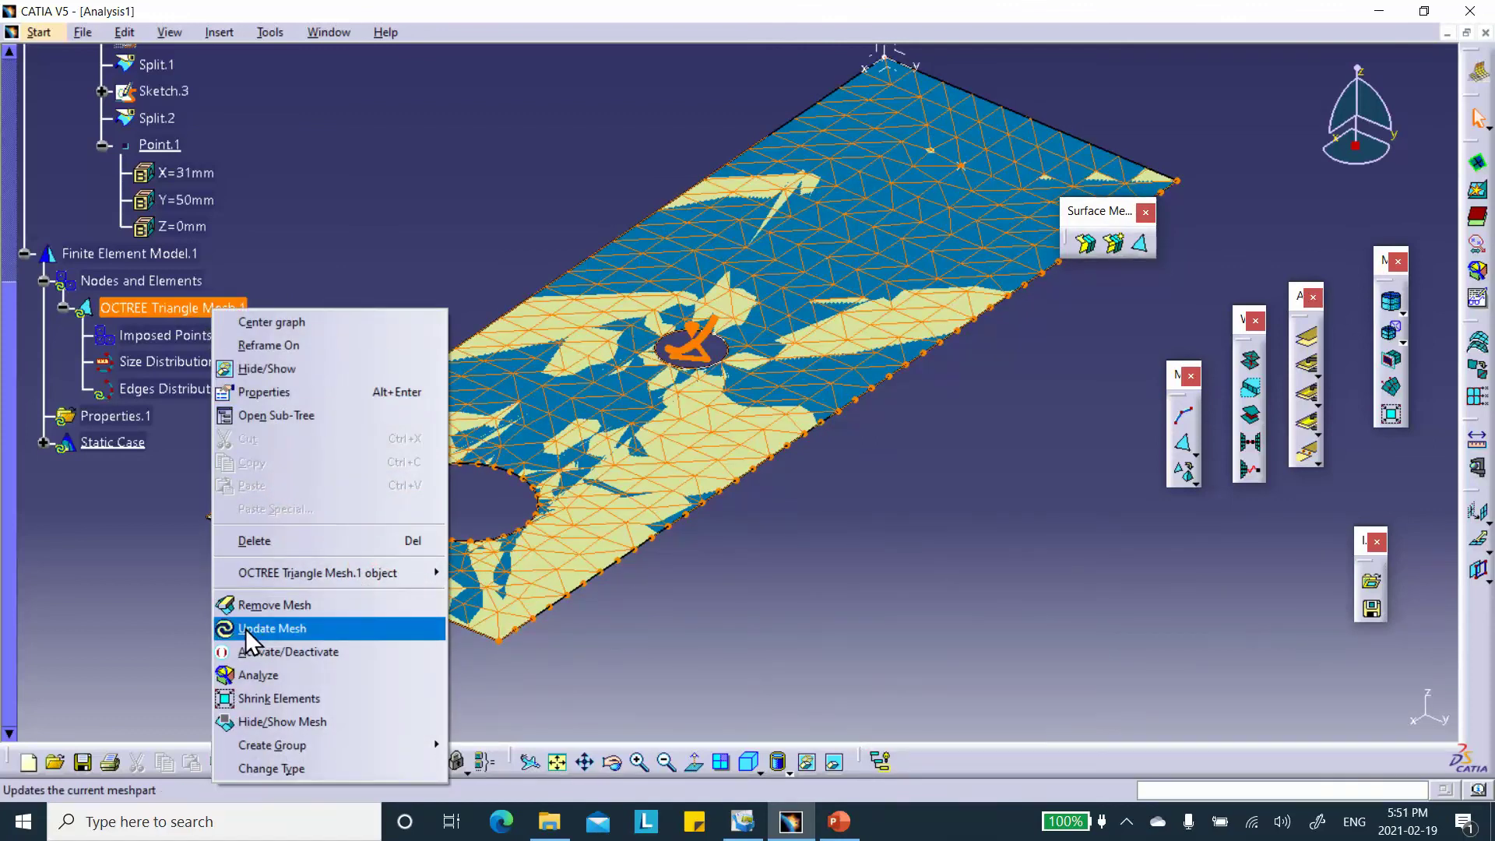
pyautogui.click(245, 629)
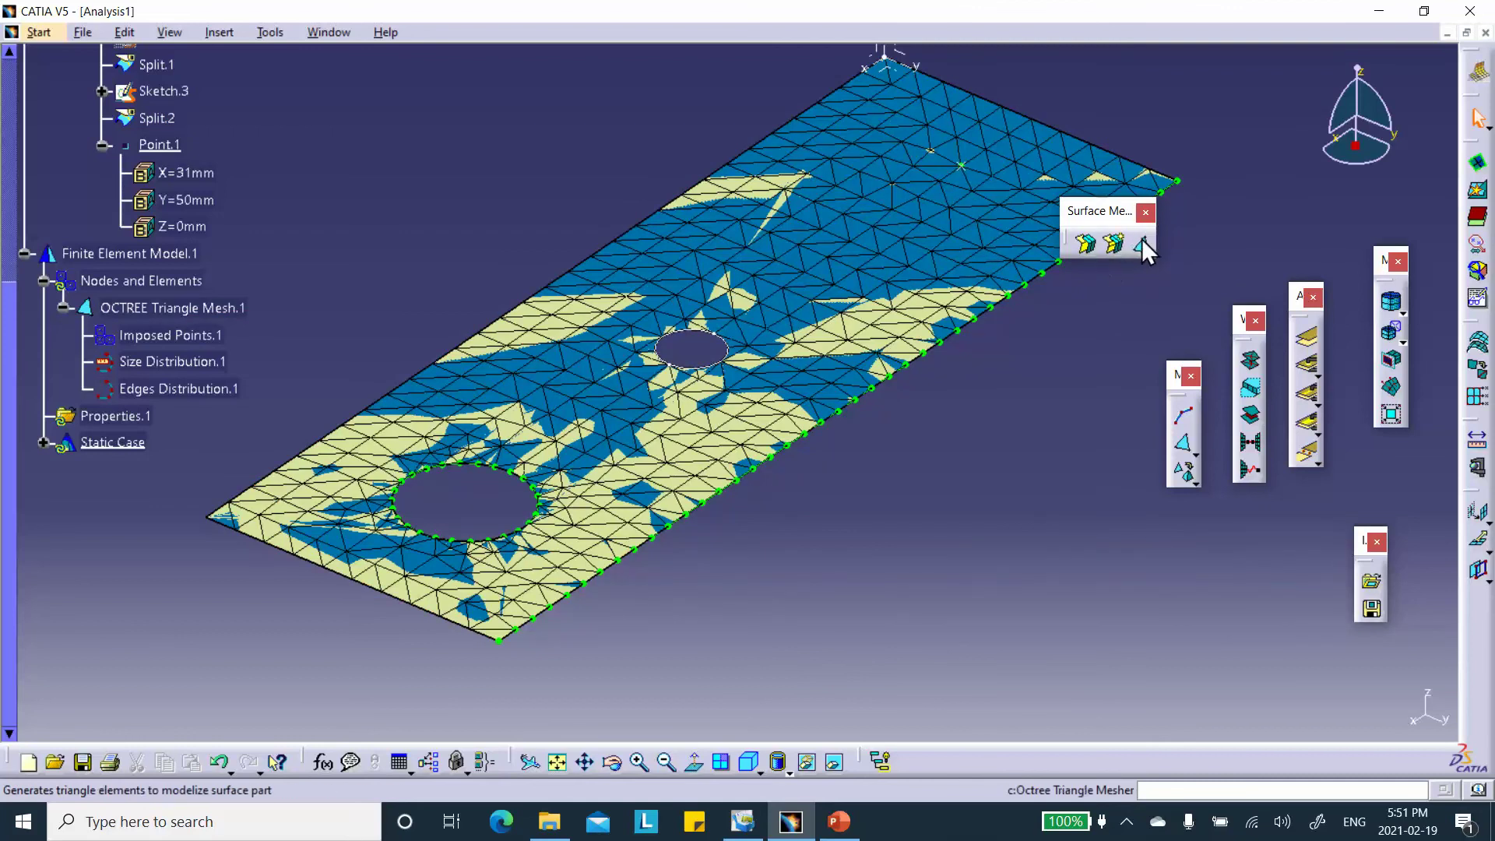
# Switch to the Generative Structural Analysis workbench and display its mesher variants, including the Octree Triangle Mesher
pyautogui.doubleClick(219, 308)
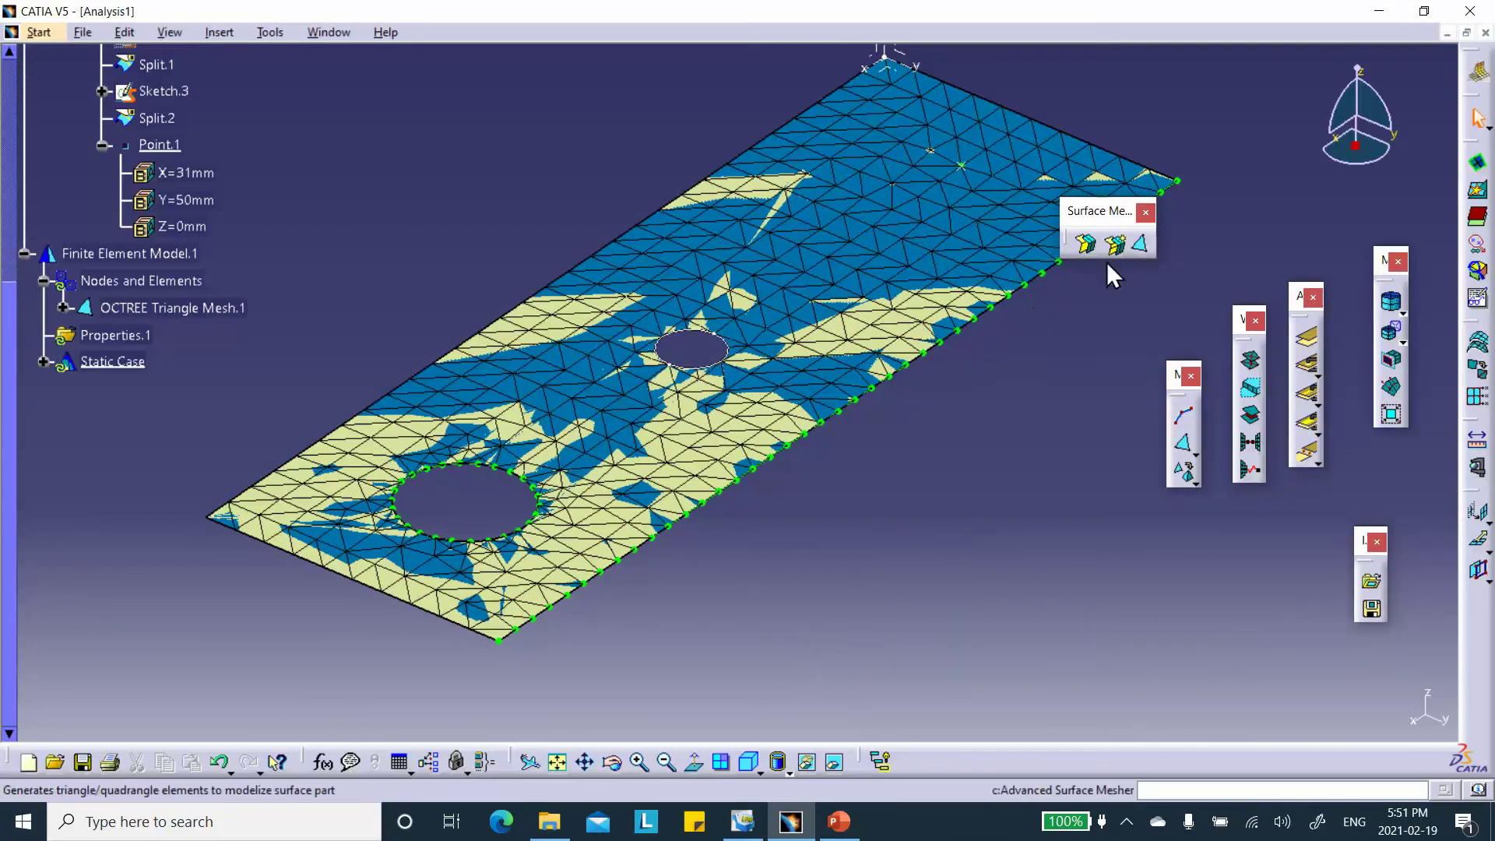
pyautogui.click(1479, 72)
pyautogui.click(1111, 314)
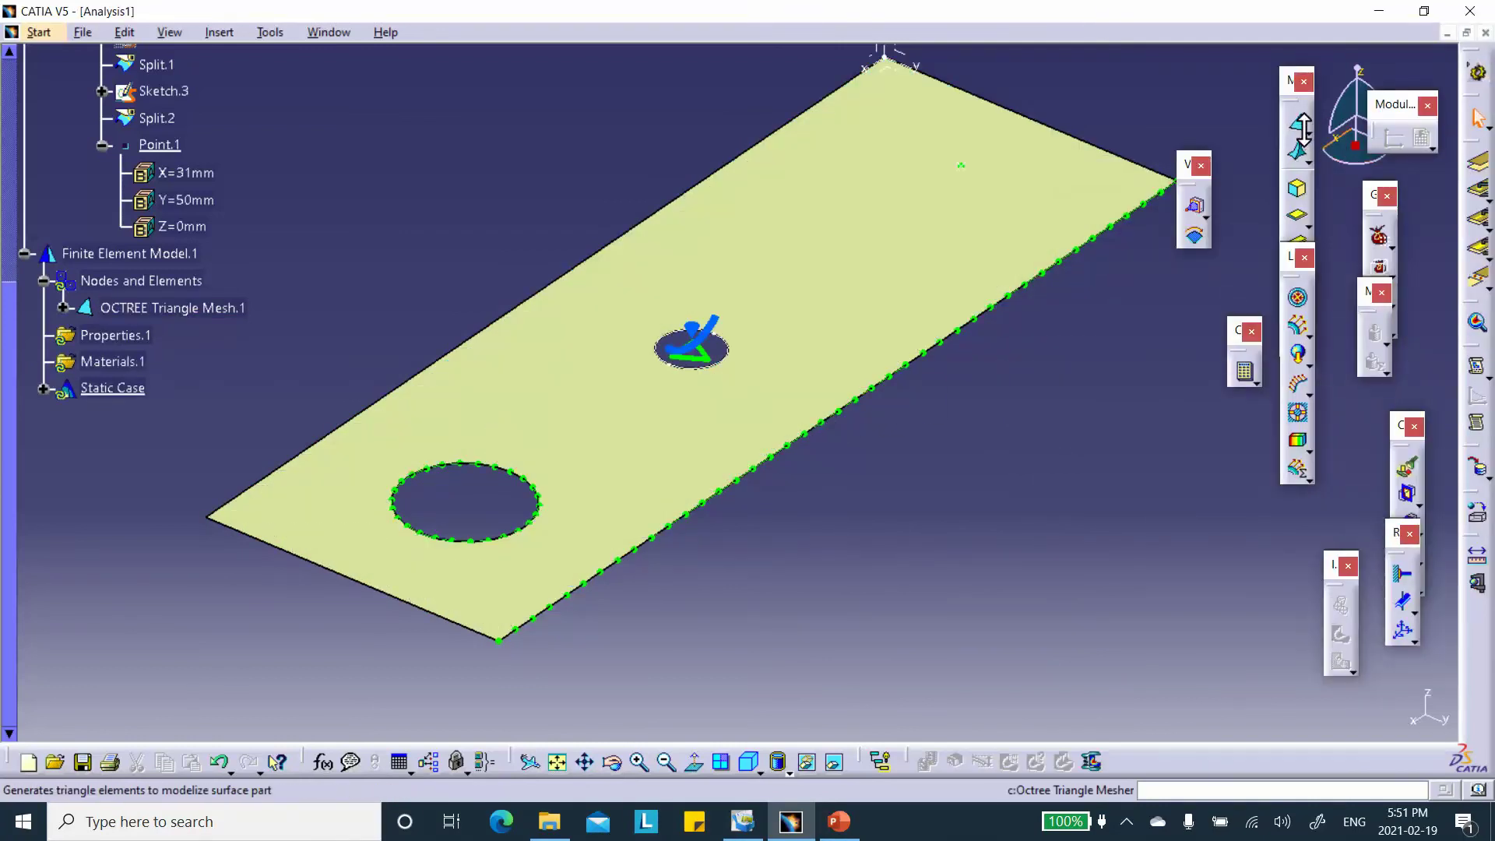
pyautogui.click(1312, 159)
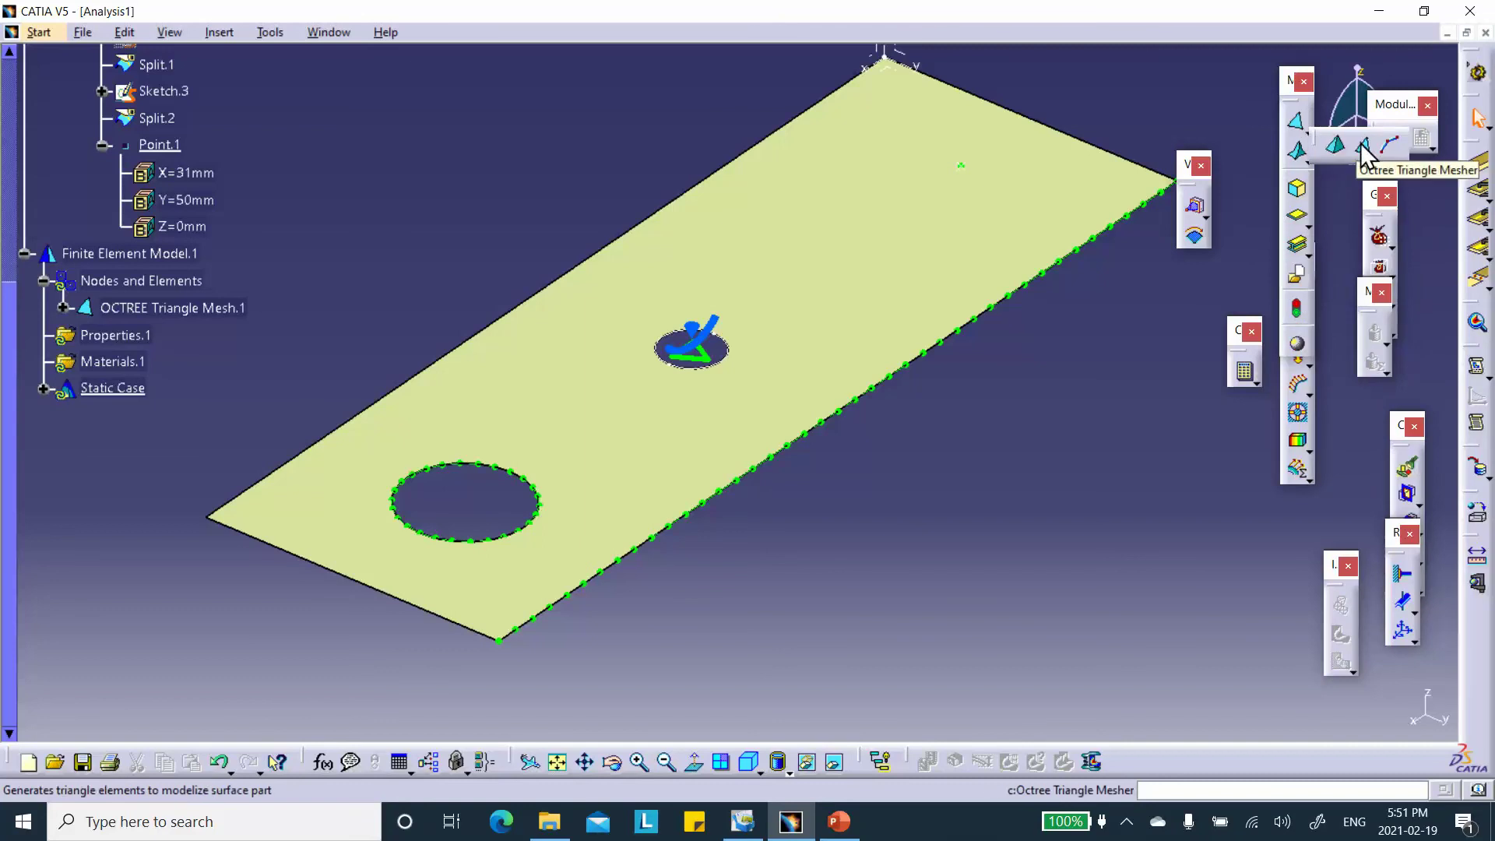